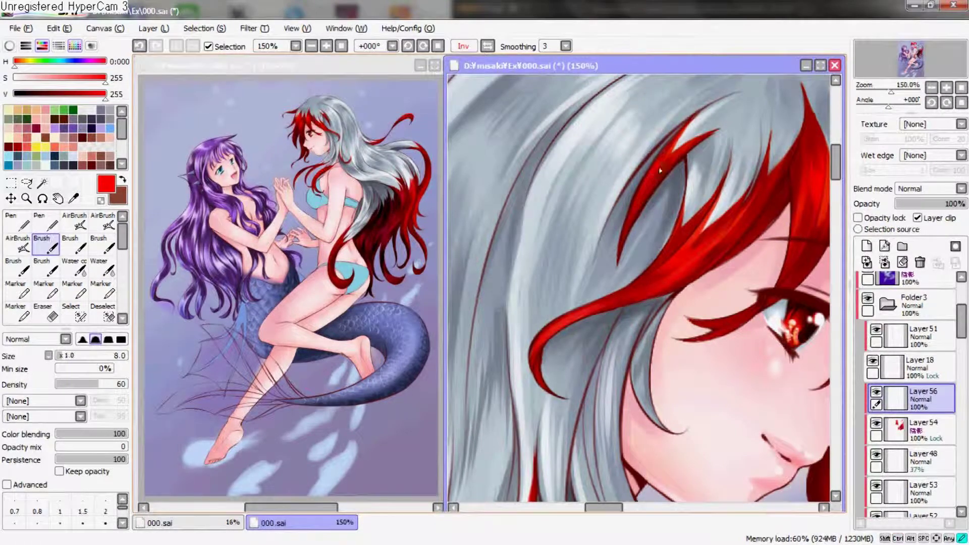
Pan up to the upper hair strands and flip the close-up view horizontally
mouse_move(674, 164)
left_mouse_down()
mouse_move(662, 269)
mouse_move(625, 221)
left_mouse_up()
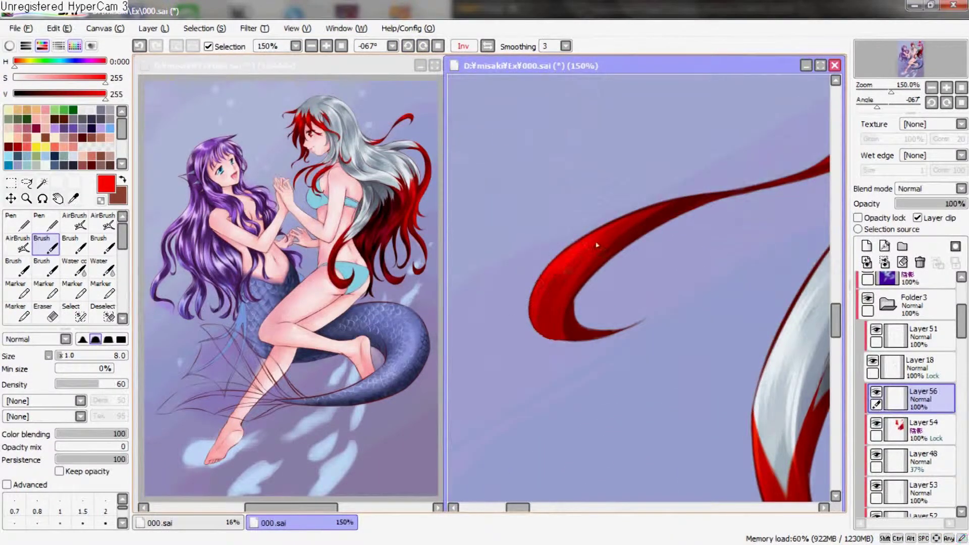
mouse_move(564, 330)
left_mouse_down()
mouse_move(736, 210)
mouse_move(600, 320)
mouse_move(611, 335)
left_mouse_up()
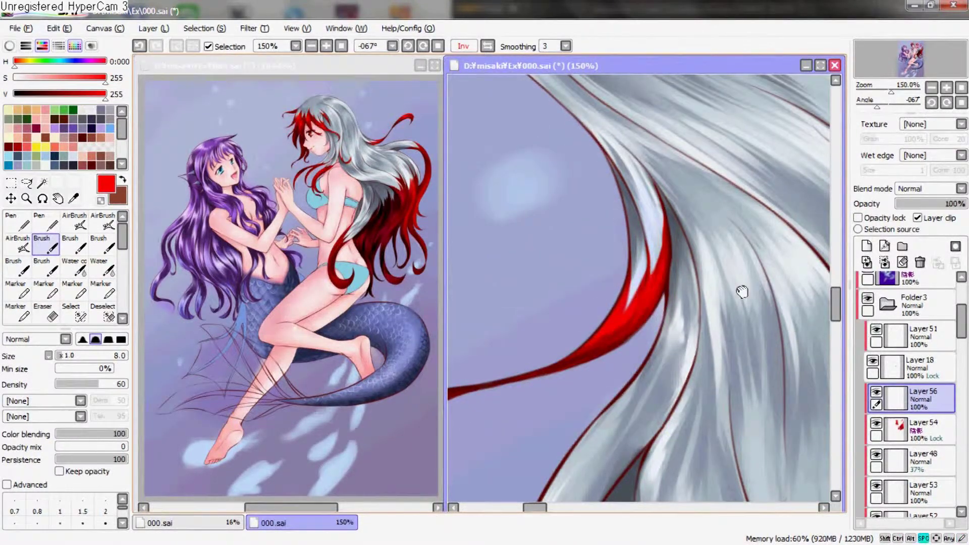
left_click(488, 46)
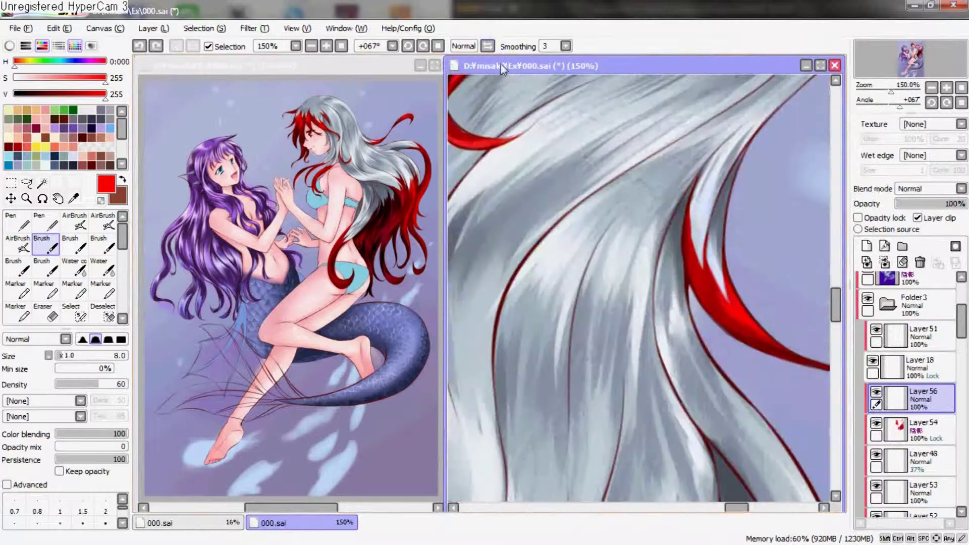
Unflip and rotate the view, undo the last hair stroke, then re-angle around the red hair
left_click(423, 45)
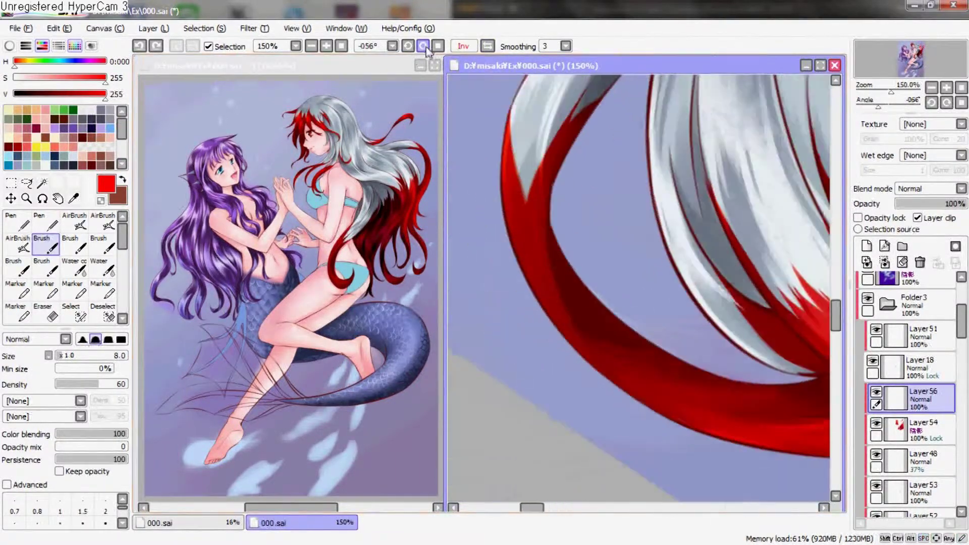
left_click_drag(639, 264, 626, 194)
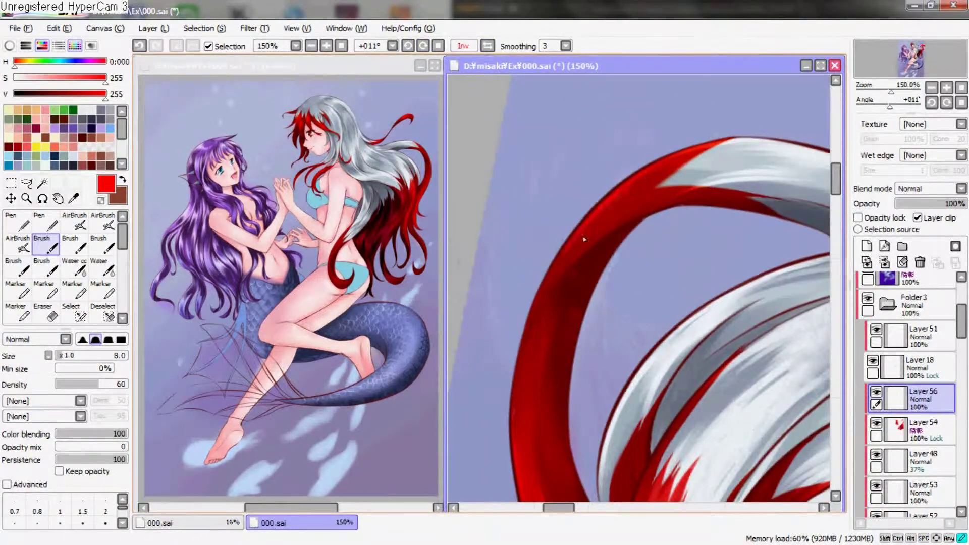
key("ctrl+z")
left_click_drag(598, 242, 592, 209)
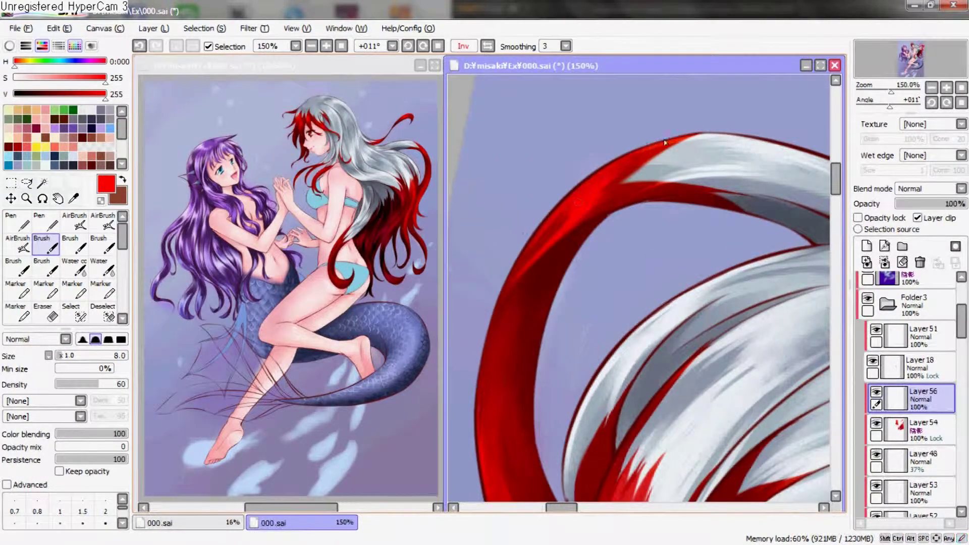
left_click_drag(620, 309, 624, 149)
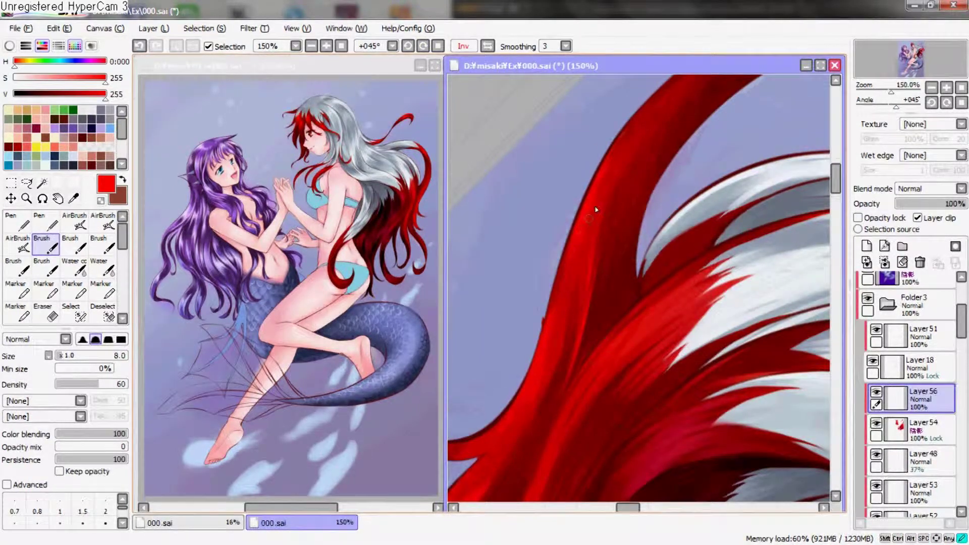
mouse_move(608, 296)
left_mouse_down()
mouse_move(678, 328)
mouse_move(723, 298)
mouse_move(659, 188)
left_mouse_up()
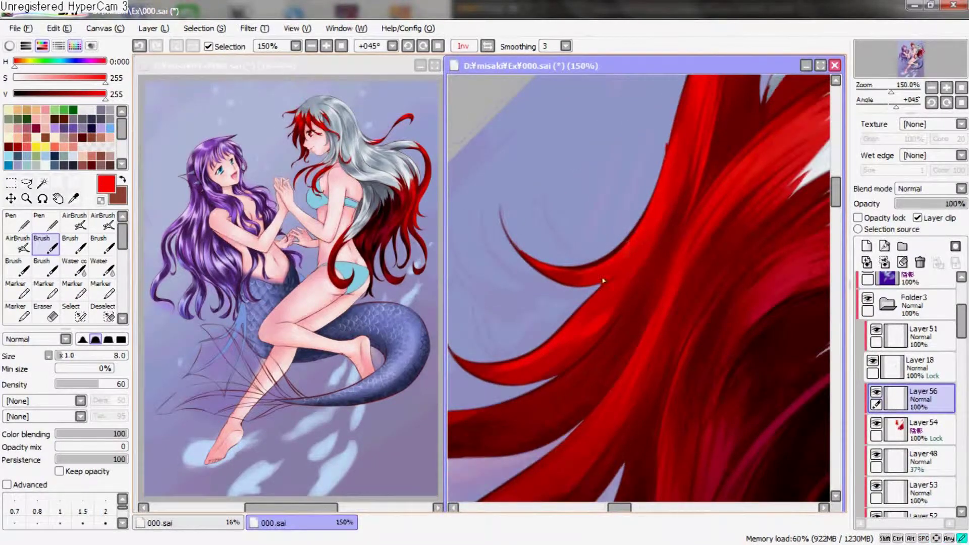
mouse_move(667, 289)
left_mouse_down()
mouse_move(631, 227)
mouse_move(555, 202)
mouse_move(555, 233)
left_mouse_up()
left_click(423, 45)
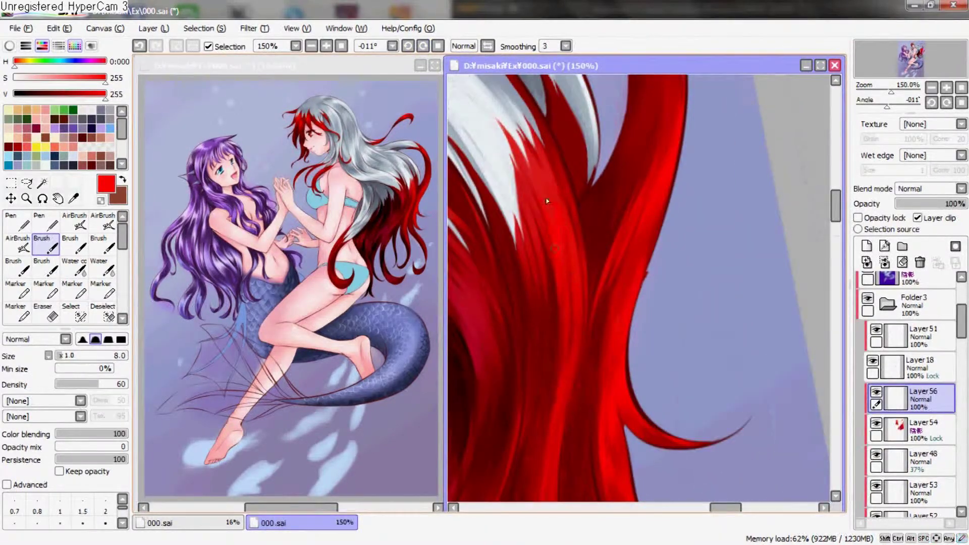
Undo the small stray stroke and zoom in on the red hair ends
key("ctrl+z")
scroll(605, 278, "down", 2)
scroll(621, 270, "down", 2)
scroll(580, 243, "down", 2)
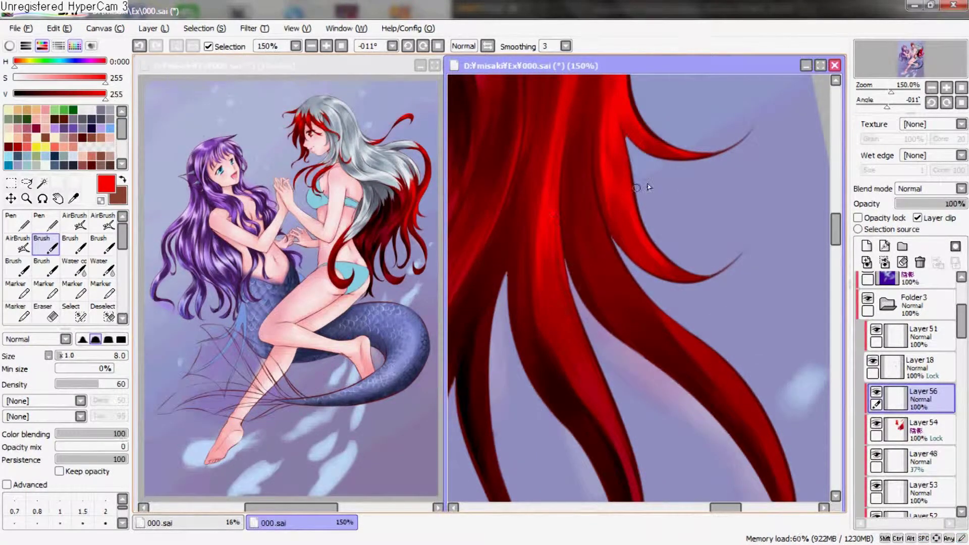
left_click_drag(648, 187, 553, 264)
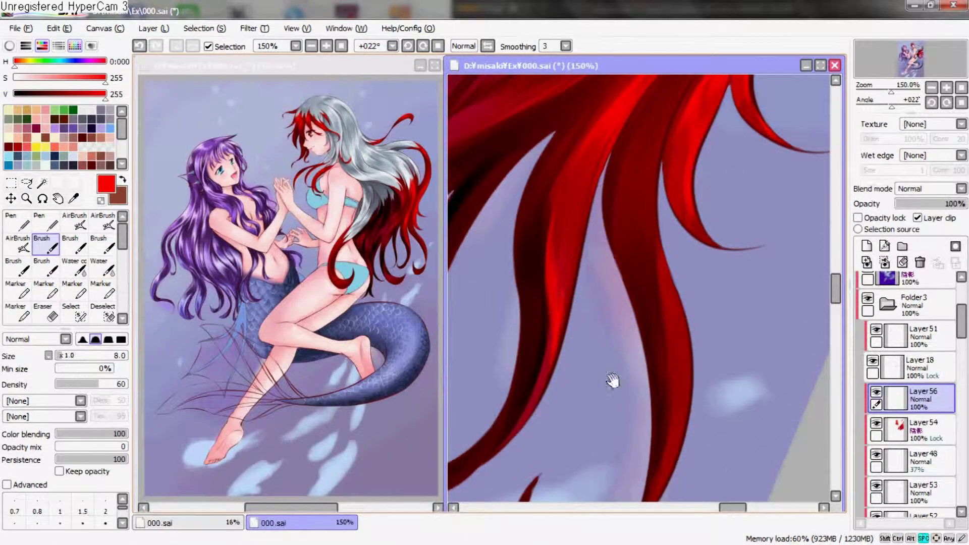
scroll(621, 338, "down", 1)
scroll(606, 265, "down", 1)
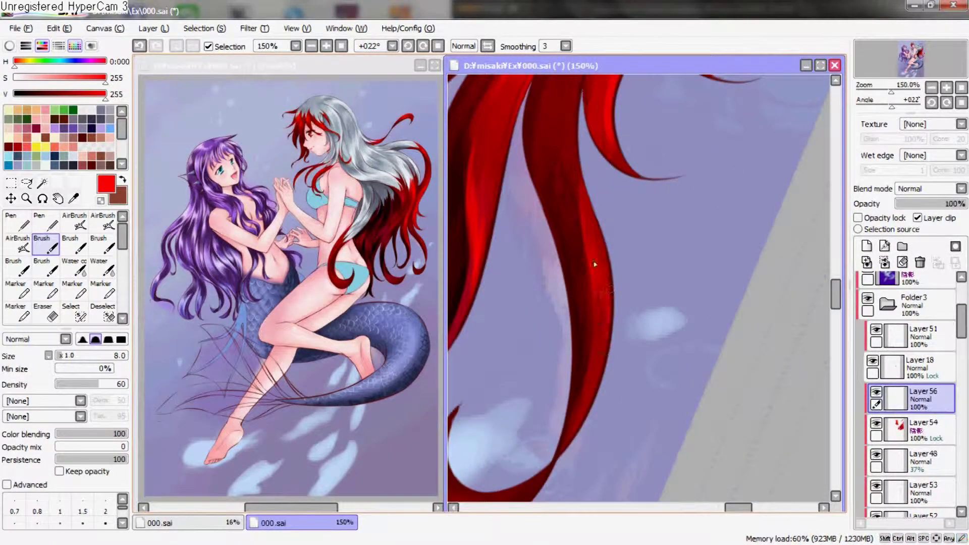
scroll(608, 267, "down", 1)
scroll(639, 299, "down", 2)
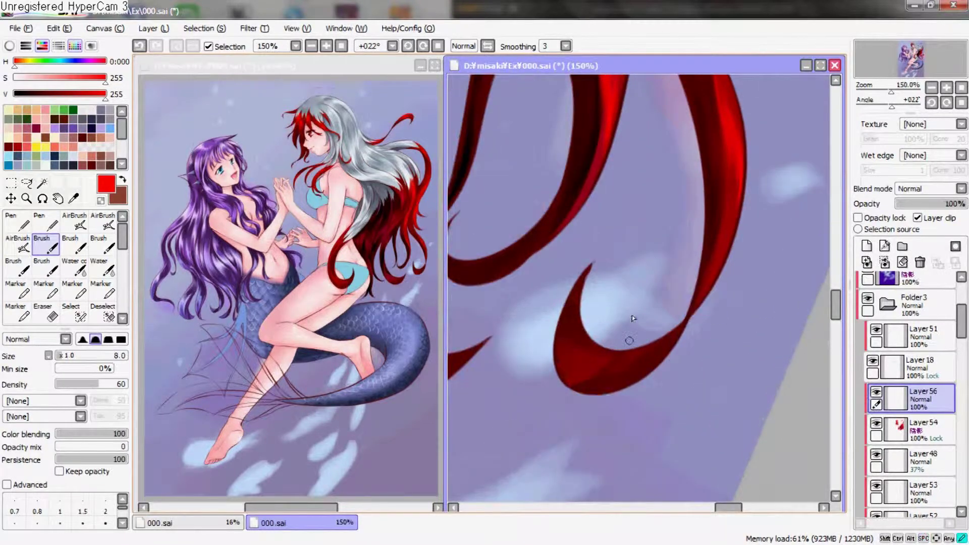
Repaint the hooked strand with lighter red streaks and blend its lower edge with Water
mouse_move(580, 306)
left_mouse_down()
mouse_move(565, 379)
mouse_move(579, 338)
left_mouse_up()
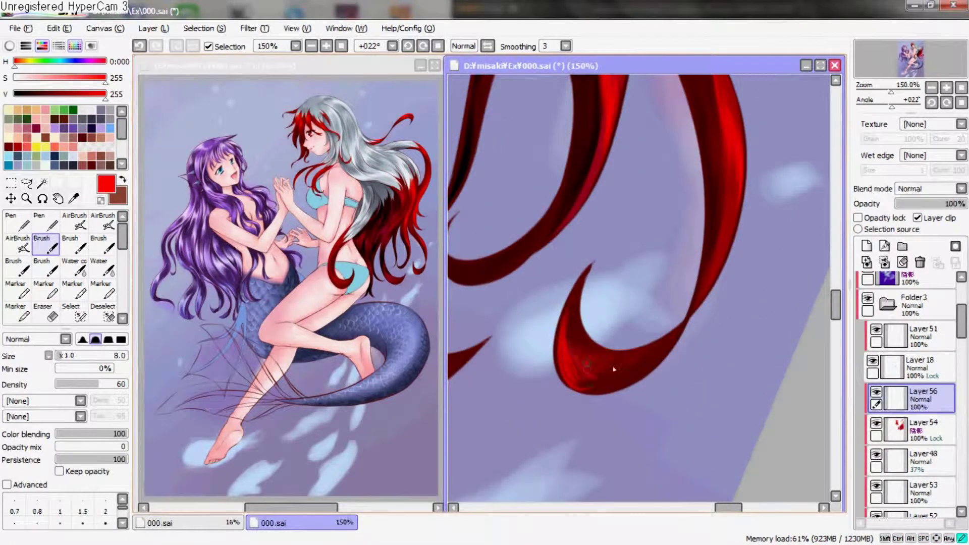
mouse_move(612, 384)
left_mouse_down()
mouse_move(568, 360)
mouse_move(651, 339)
left_mouse_up()
left_click(98, 265)
mouse_move(691, 252)
left_mouse_down()
mouse_move(696, 263)
mouse_move(605, 255)
mouse_move(584, 267)
mouse_move(626, 203)
left_mouse_up()
Paint bright red highlights along the dark strand with the Brush
key("b")
mouse_move(557, 289)
left_mouse_down()
mouse_move(605, 223)
mouse_move(605, 261)
left_mouse_up()
left_click_drag(555, 330, 585, 267)
mouse_move(546, 411)
left_mouse_down()
mouse_move(644, 244)
mouse_move(672, 222)
mouse_move(610, 271)
left_mouse_up()
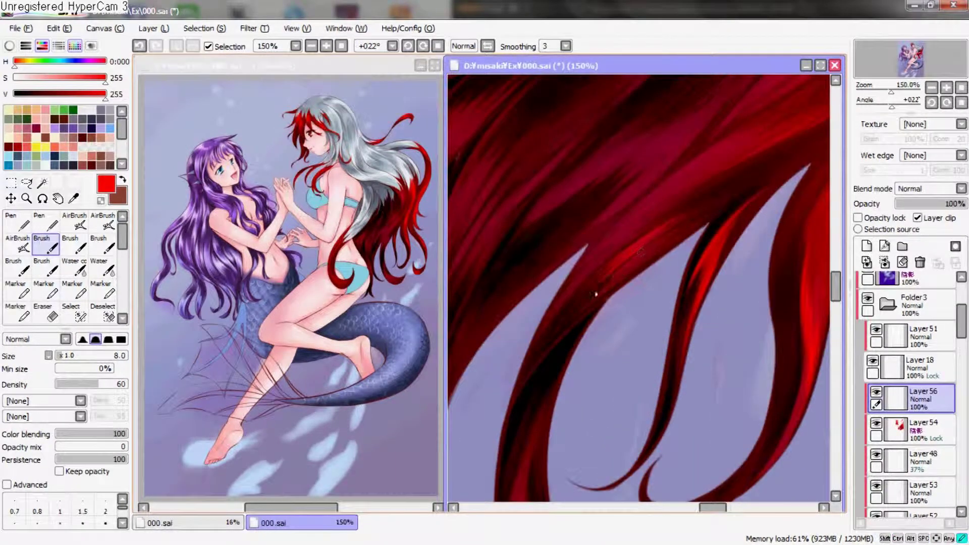
Try a bright red streak through the red hair, then undo it
mouse_move(688, 239)
left_mouse_down()
mouse_move(660, 307)
mouse_move(698, 207)
left_mouse_up()
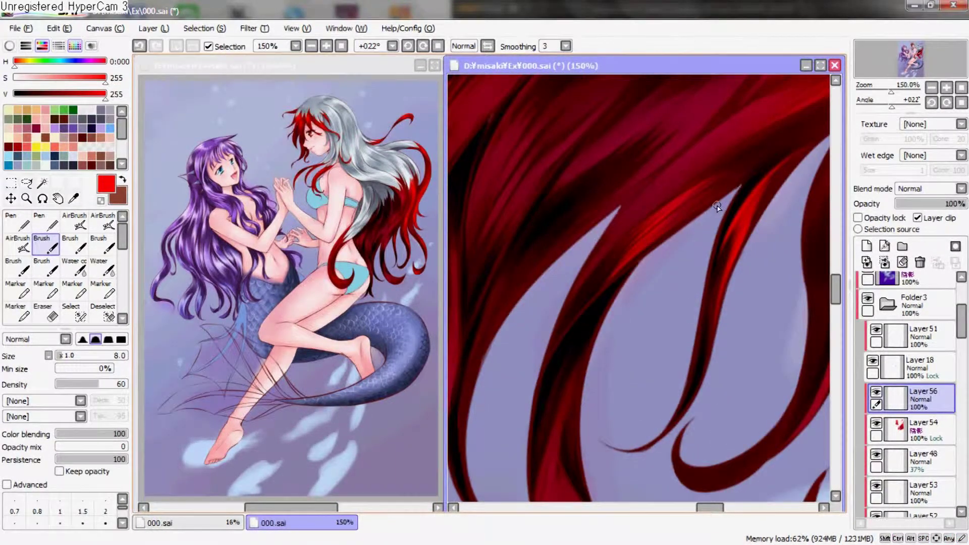
left_click_drag(649, 231, 591, 279)
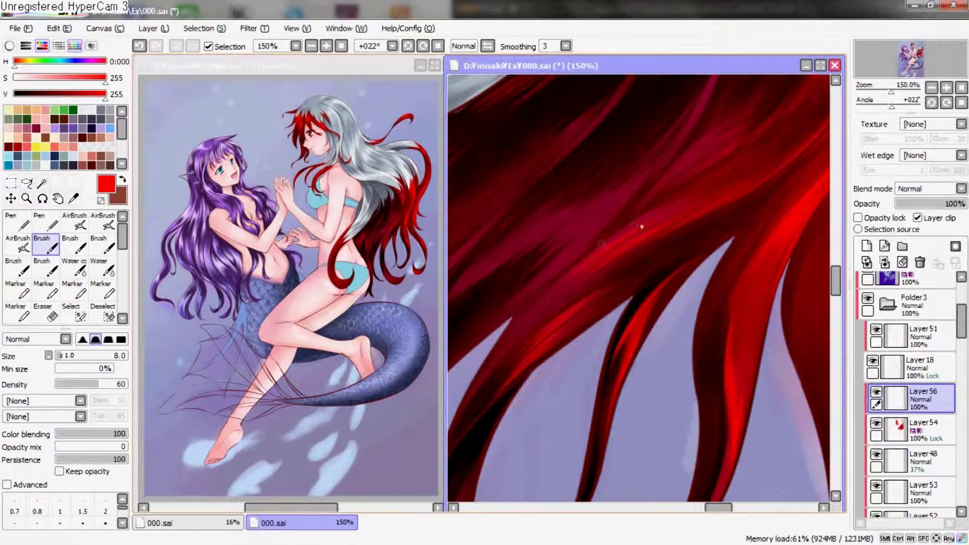
key("ctrl+z")
key("ctrl+z")
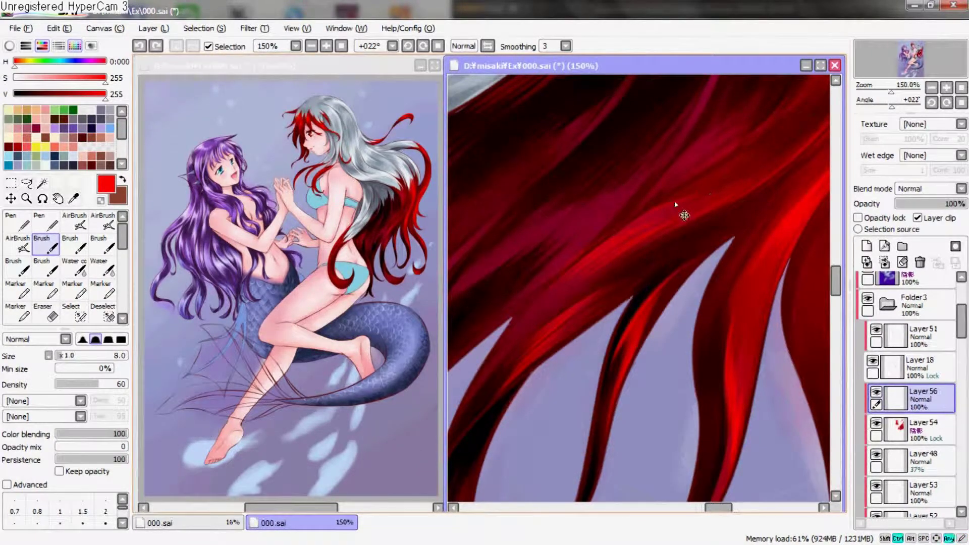
left_click_drag(589, 270, 581, 282)
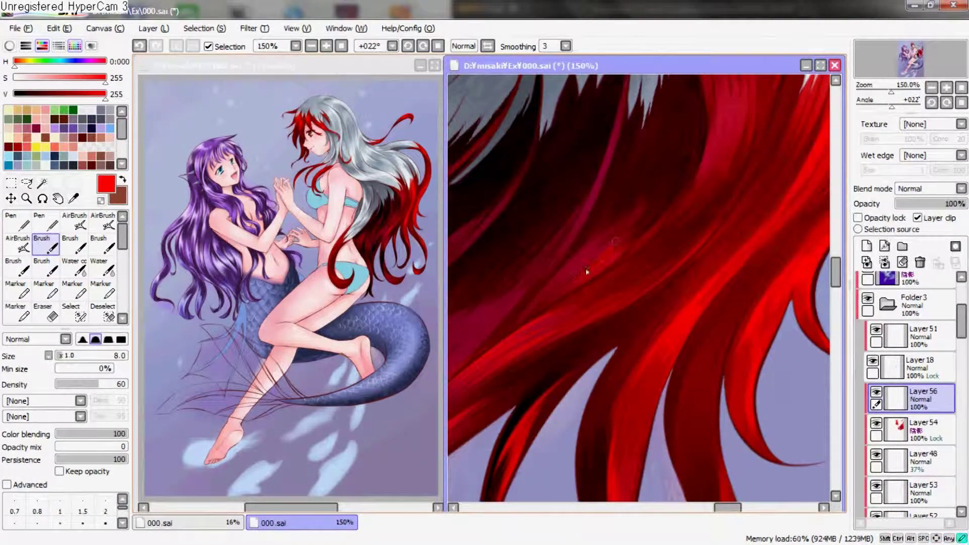
left_click_drag(630, 193, 599, 226)
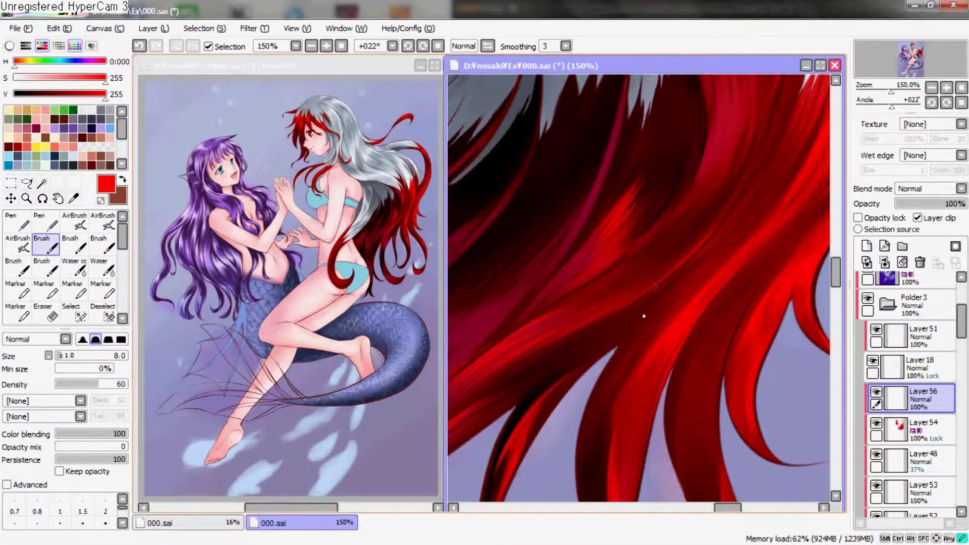
left_click_drag(655, 268, 677, 227)
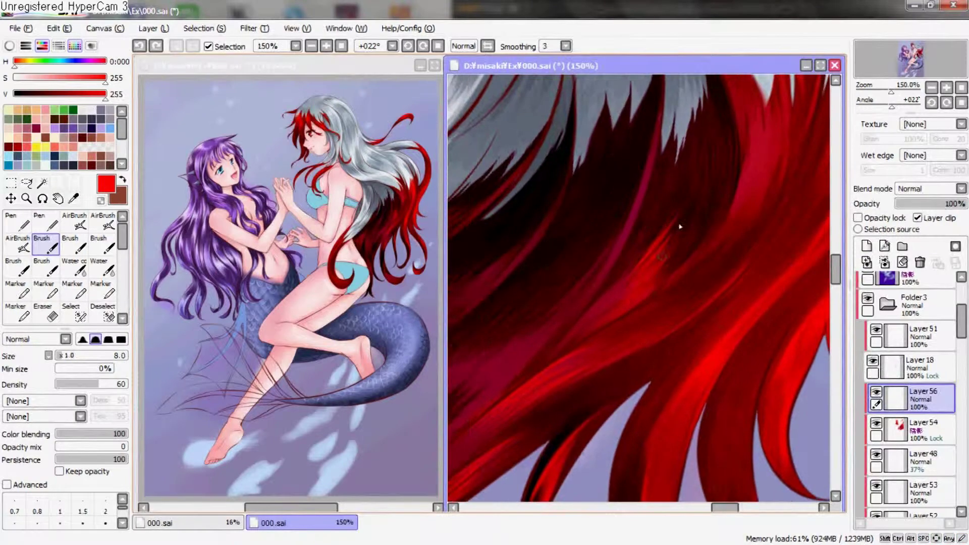
key("ctrl+z")
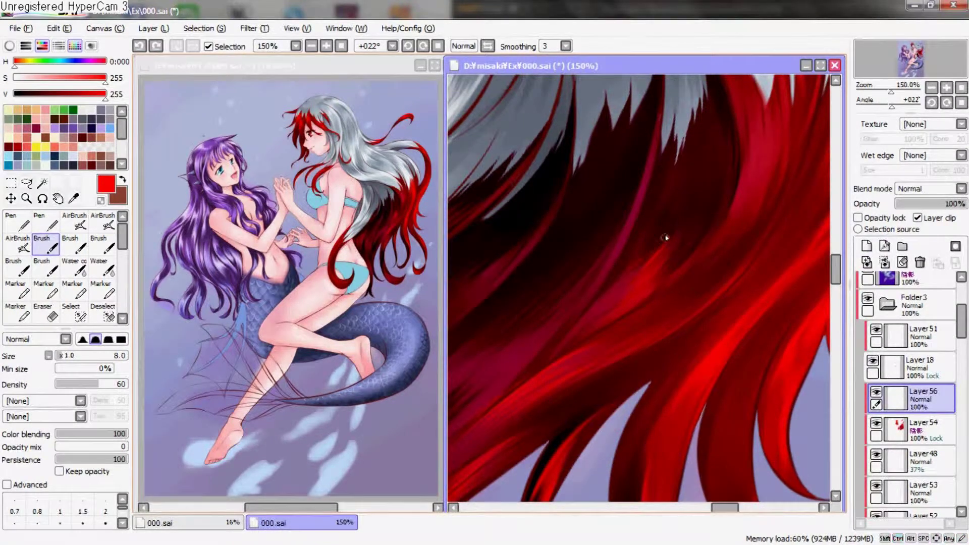
Rotate the view 90 degrees and highlight the upper part of the big curling strand
left_click_drag(624, 363, 612, 200)
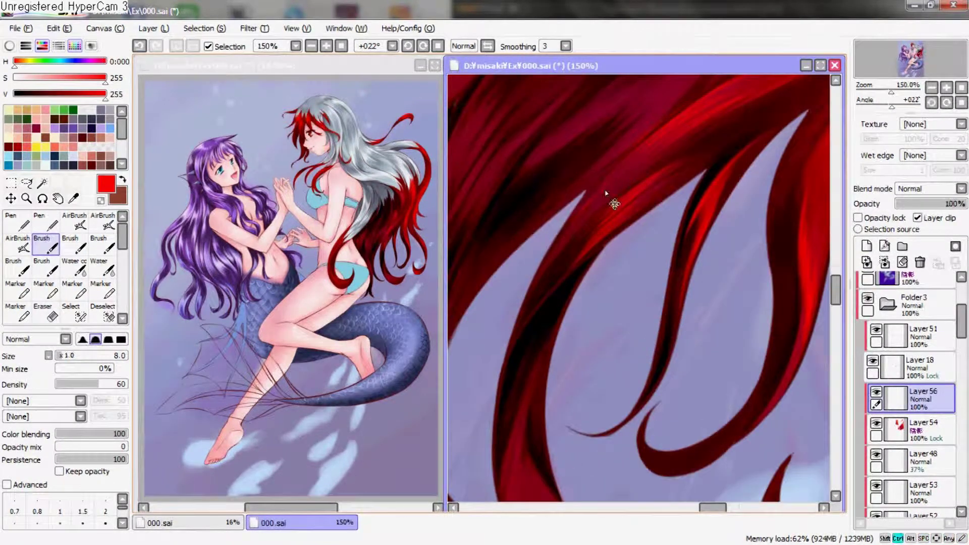
mouse_move(595, 333)
left_mouse_down()
mouse_move(596, 203)
mouse_move(480, 300)
left_mouse_up()
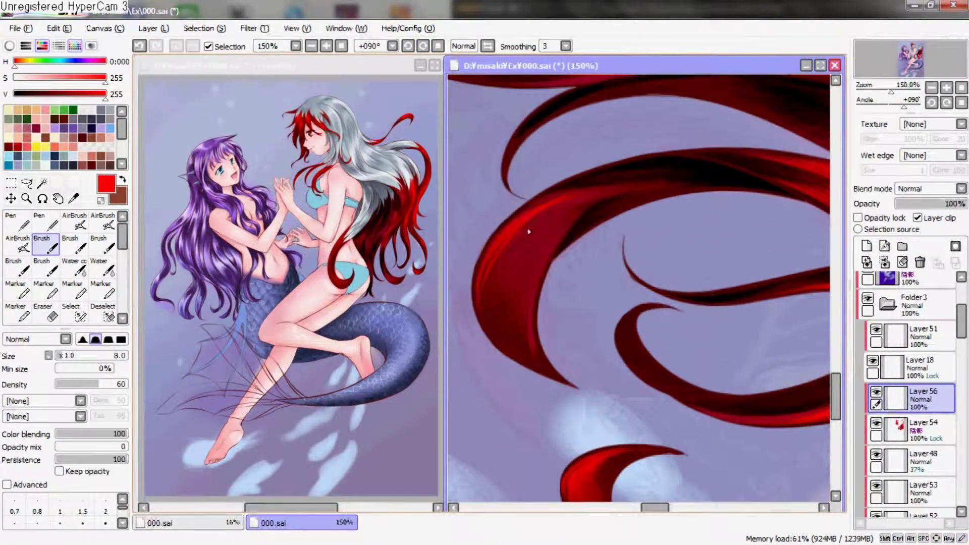
left_click_drag(519, 248, 550, 226)
scroll(562, 224, "up", 2)
scroll(612, 281, "up", 3)
left_click_drag(567, 395, 678, 245)
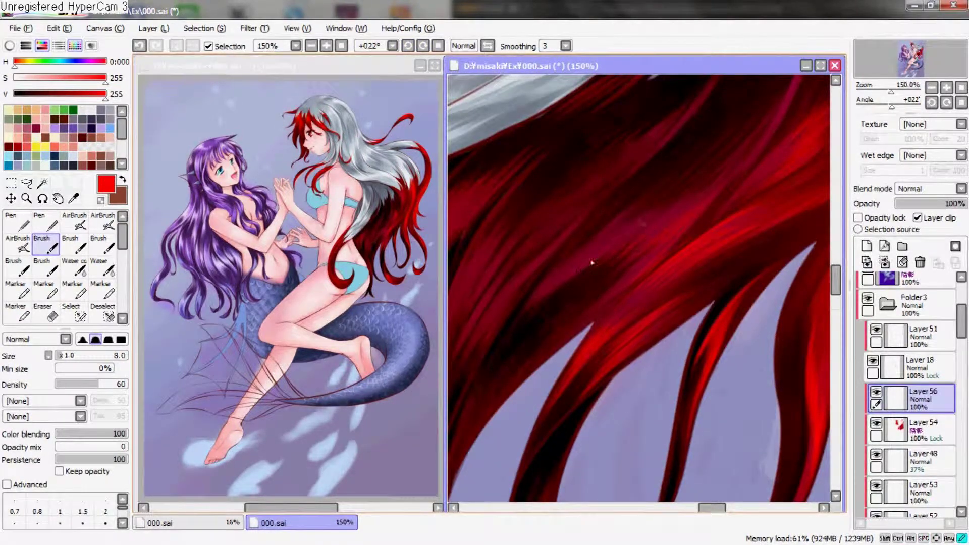
mouse_move(529, 309)
left_mouse_down()
mouse_move(688, 232)
mouse_move(640, 199)
mouse_move(616, 280)
left_mouse_up()
left_click_drag(703, 199, 686, 238)
left_click_drag(574, 218, 628, 272)
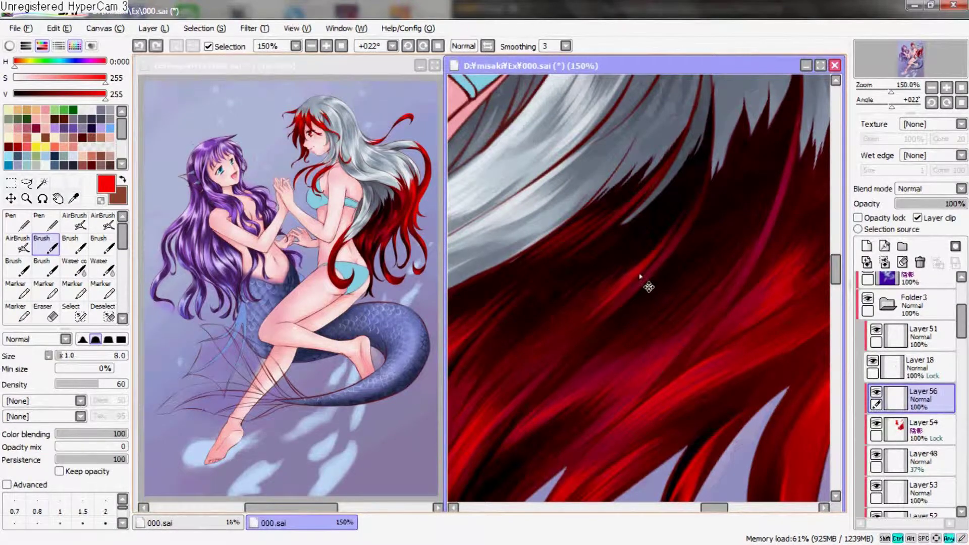
Move the view along the red hair to the skin and bikini top
left_click_drag(626, 282, 655, 281)
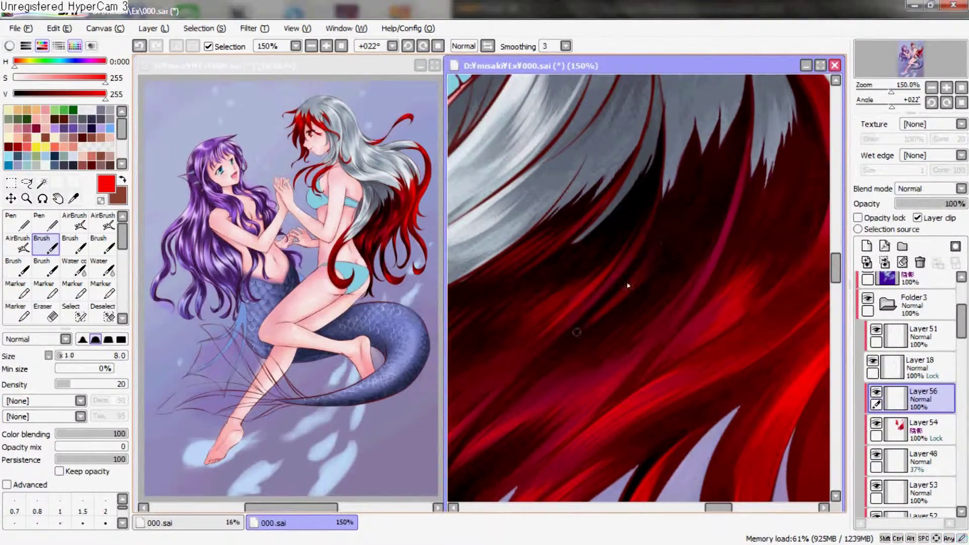
mouse_move(751, 311)
left_mouse_down()
mouse_move(713, 304)
mouse_move(556, 319)
left_mouse_up()
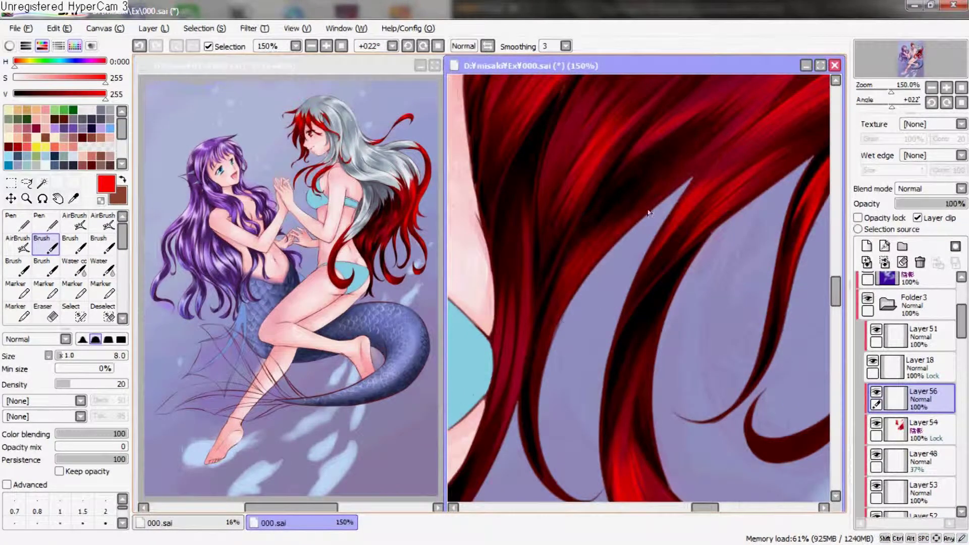
scroll(596, 233, "down", 3)
scroll(562, 233, "down", 2)
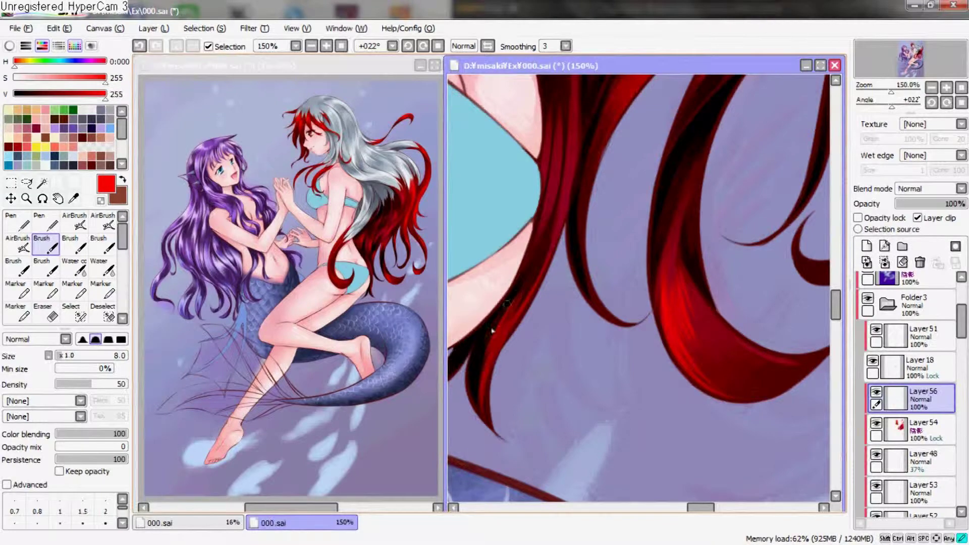
left_click_drag(493, 331, 612, 336)
mouse_move(671, 245)
left_mouse_down()
mouse_move(617, 281)
mouse_move(599, 356)
left_mouse_up()
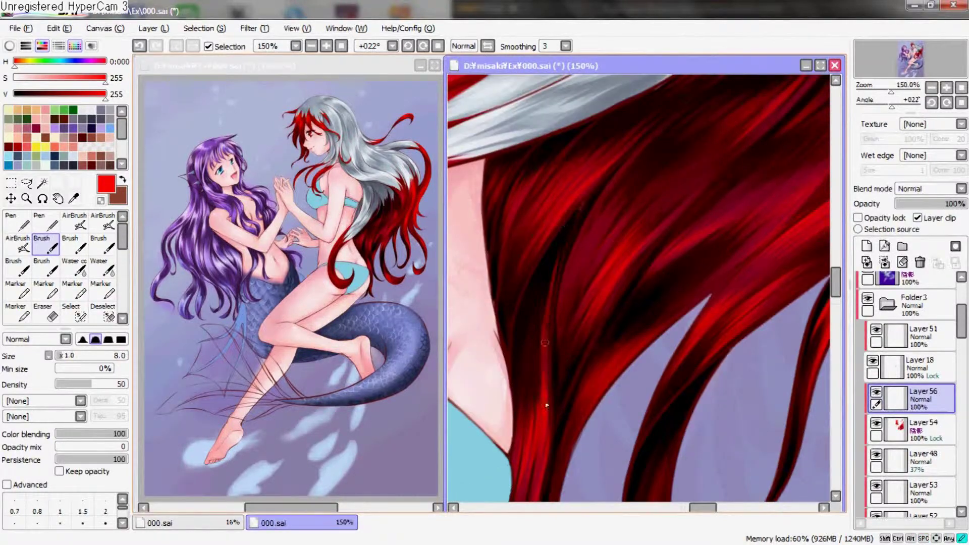
mouse_move(504, 166)
left_mouse_down()
mouse_move(640, 252)
mouse_move(692, 223)
mouse_move(676, 156)
left_mouse_up()
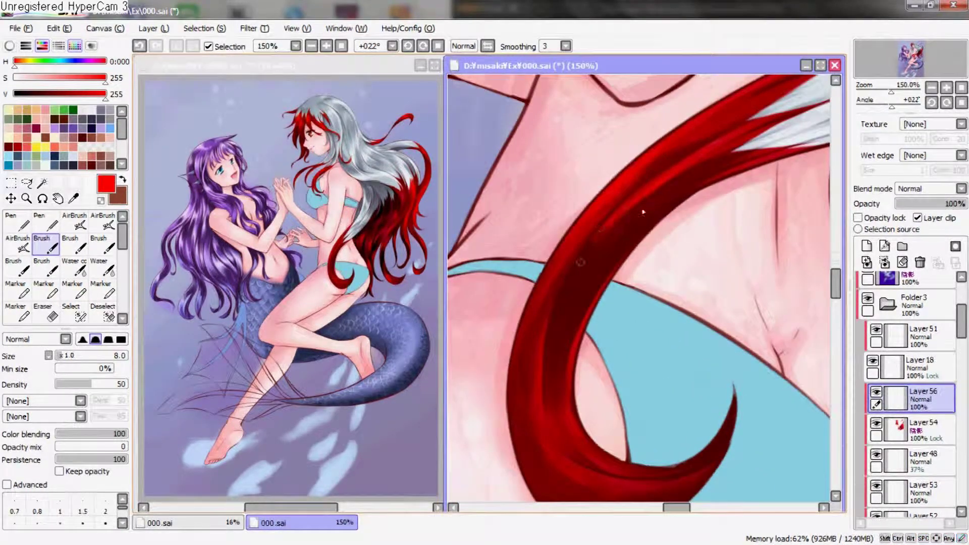
Undo the blended skin shading, reset the rotation and align the view with the red strand
key("ctrl+z")
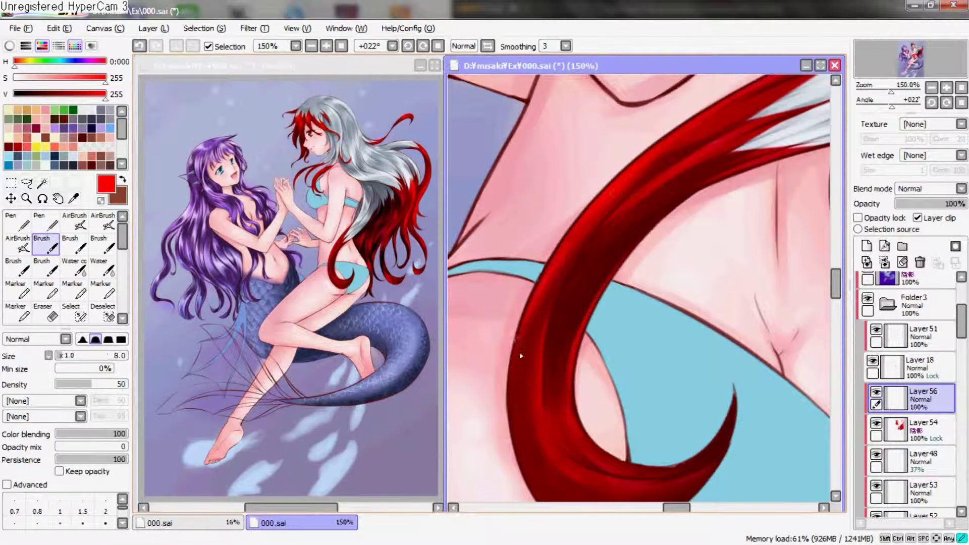
key("Home")
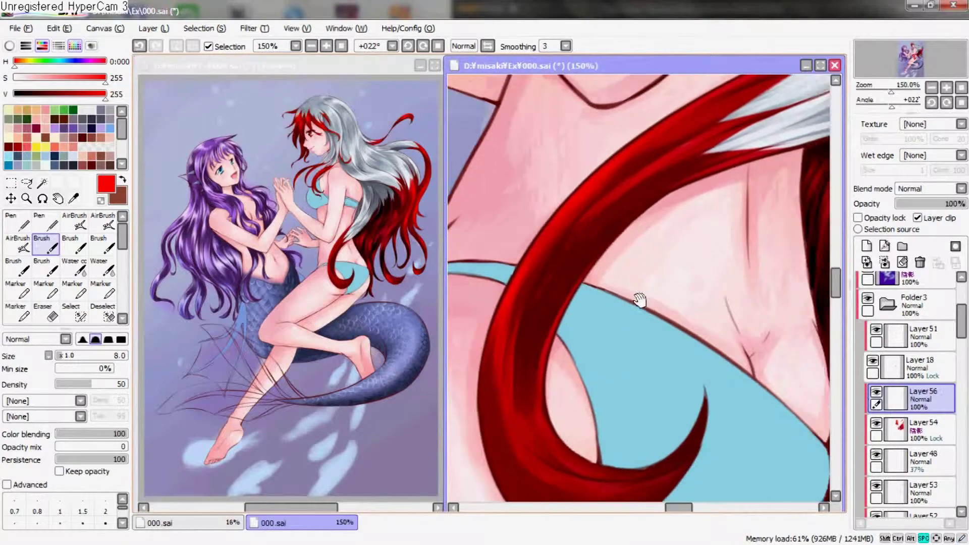
scroll(385, 263, "up", 2)
scroll(393, 273, "down", 2)
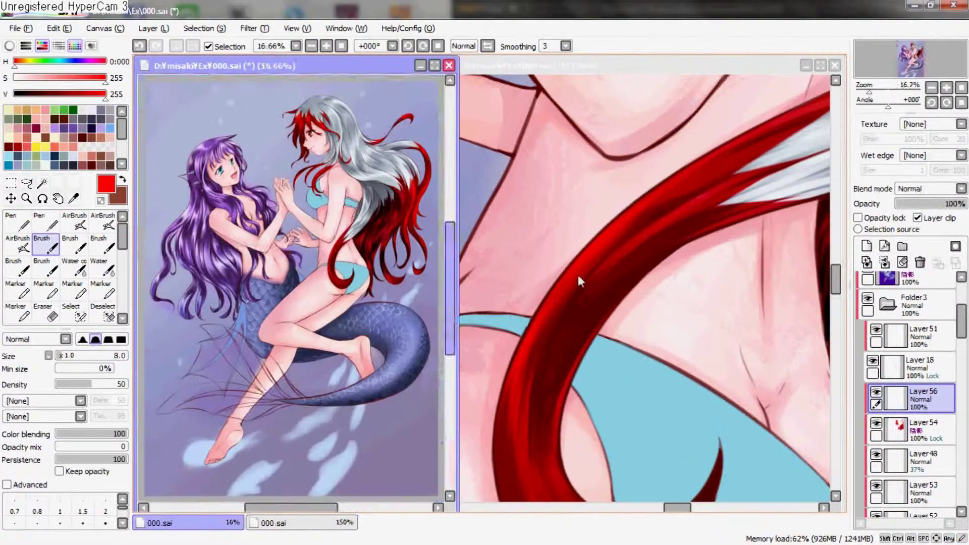
mouse_move(700, 125)
left_mouse_down()
mouse_move(649, 217)
mouse_move(508, 129)
mouse_move(555, 99)
left_mouse_up()
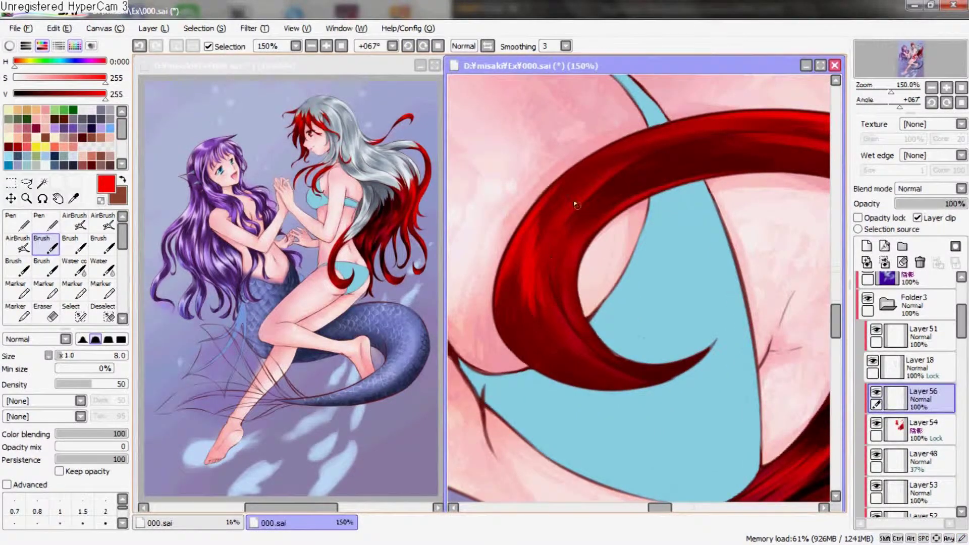
left_click_drag(576, 204, 544, 204)
Undo and redo the hair strokes to compare the red band's shading
key("ctrl+z")
key("ctrl+z")
key("ctrl+z")
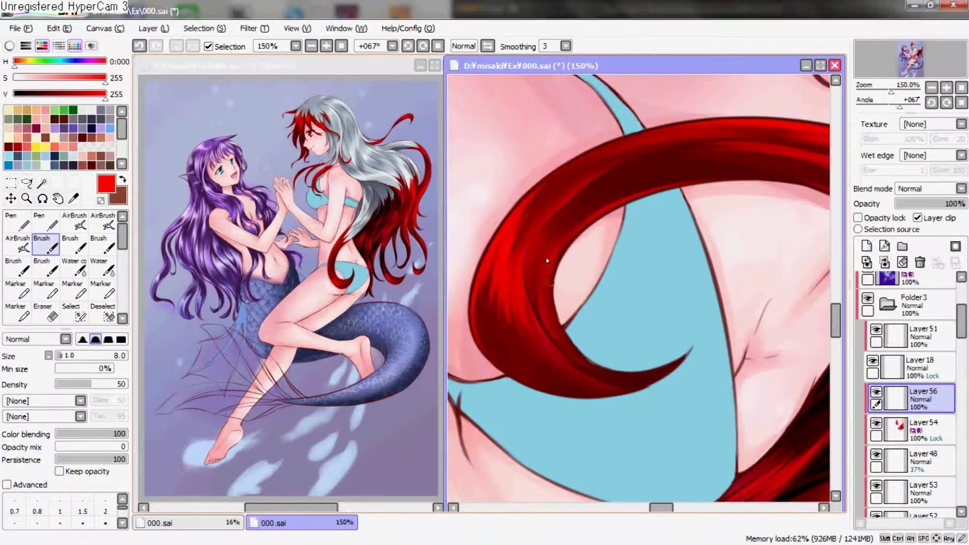
key("ctrl+y")
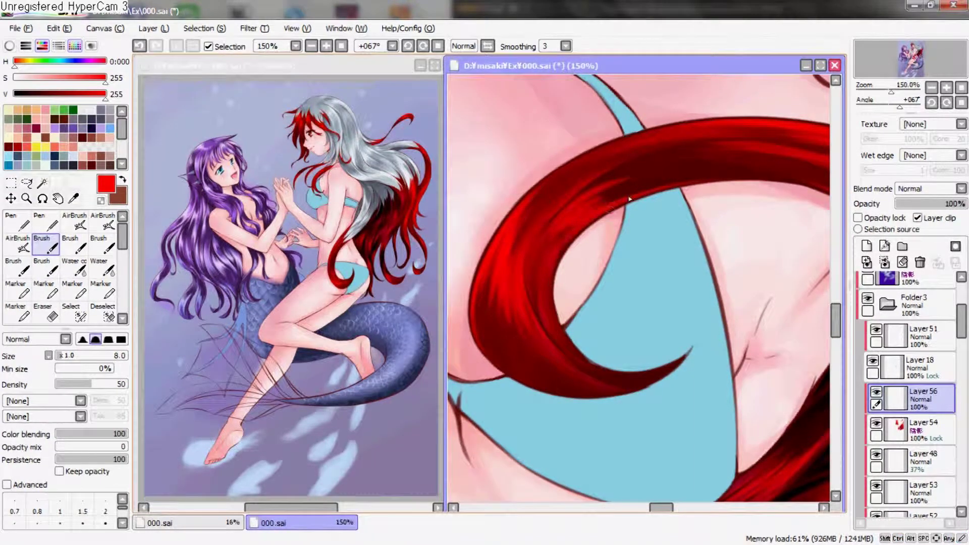
scroll(630, 200, "up", 2)
scroll(644, 227, "up", 2)
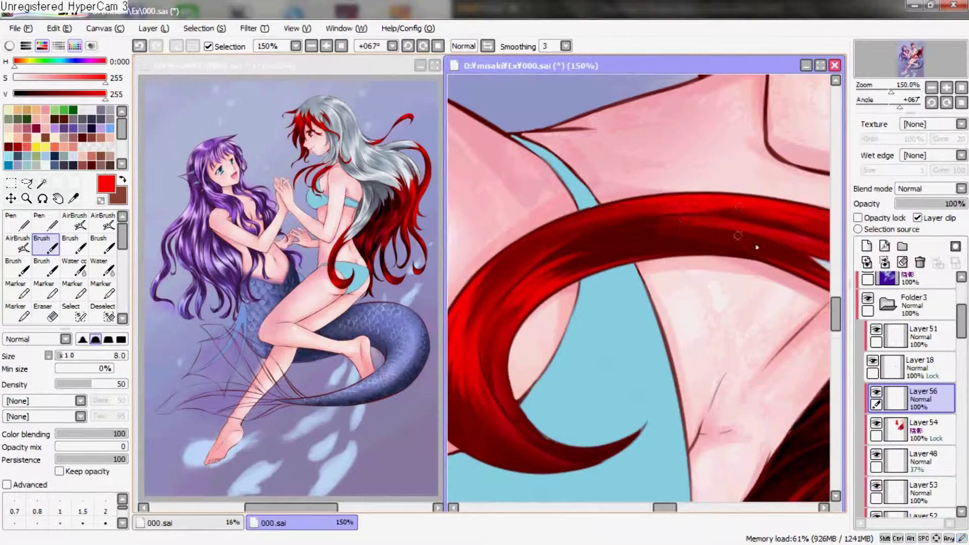
scroll(687, 282, "right", 2)
key("ctrl+z")
Shade the red hair band, undoing the strokes that don't work
left_click_drag(803, 267, 666, 232)
left_click_drag(747, 260, 628, 243)
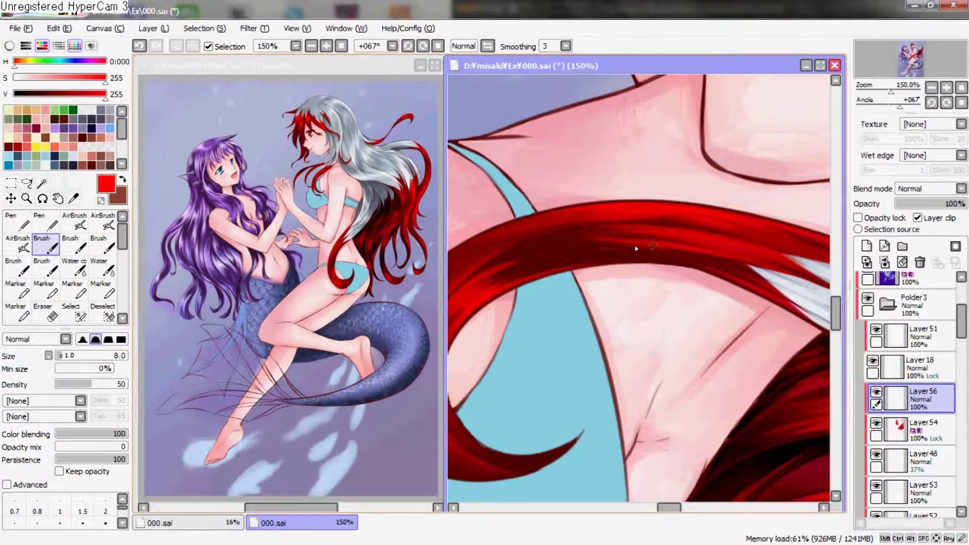
scroll(649, 252, "left", 2)
key("ctrl+z")
left_click_drag(773, 251, 621, 267)
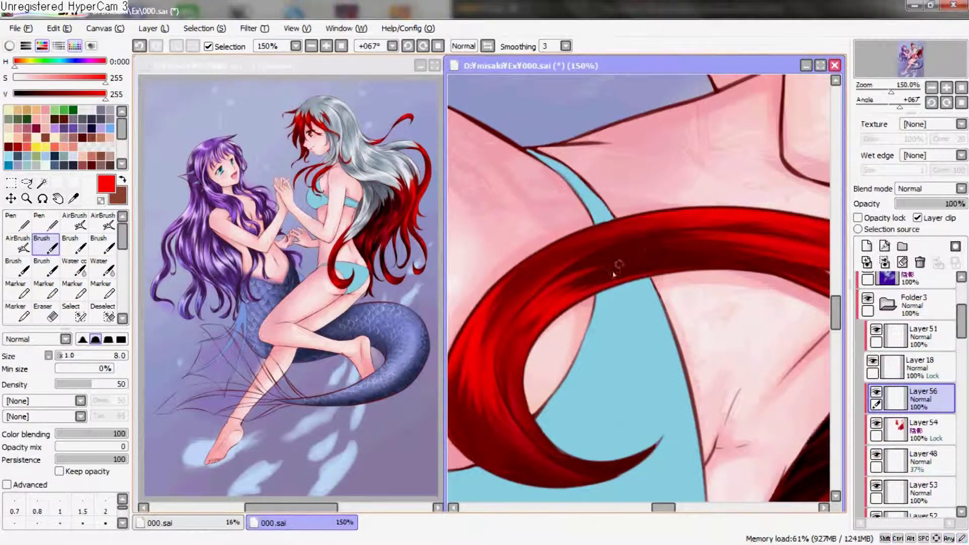
scroll(614, 268, "down", 2)
key("ctrl+z")
Reset the view upright and move to the red strands near the clasped hands
mouse_move(740, 367)
left_mouse_down()
mouse_move(650, 341)
mouse_move(640, 372)
mouse_move(665, 396)
left_mouse_up()
key("Delete")
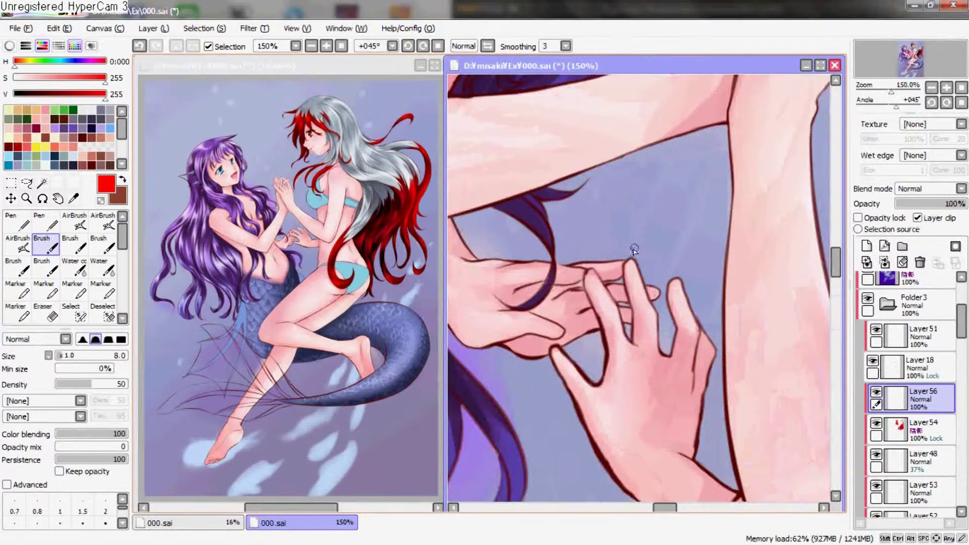
scroll(631, 303, "down", 2)
scroll(593, 220, "up", 1)
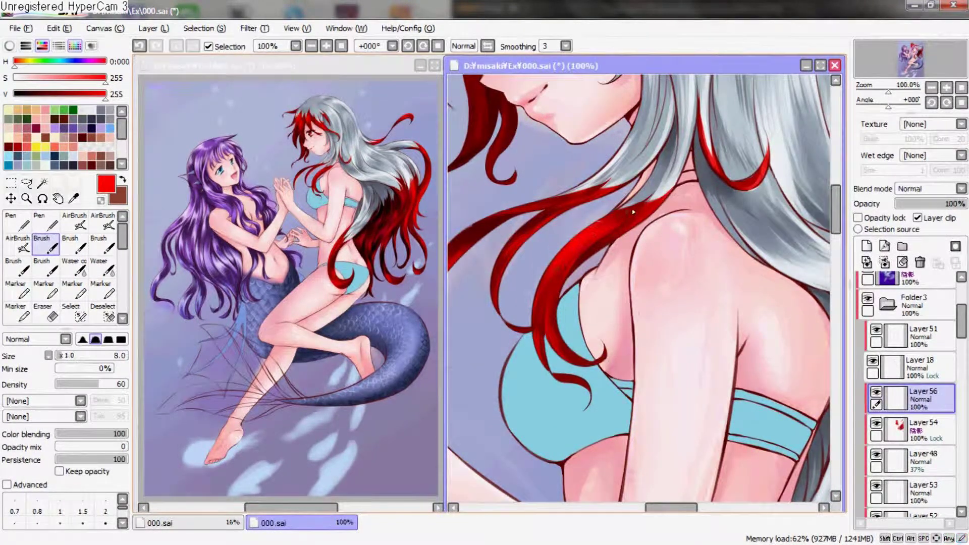
scroll(633, 212, "up", 1)
scroll(620, 209, "up", 1)
scroll(604, 206, "up", 1)
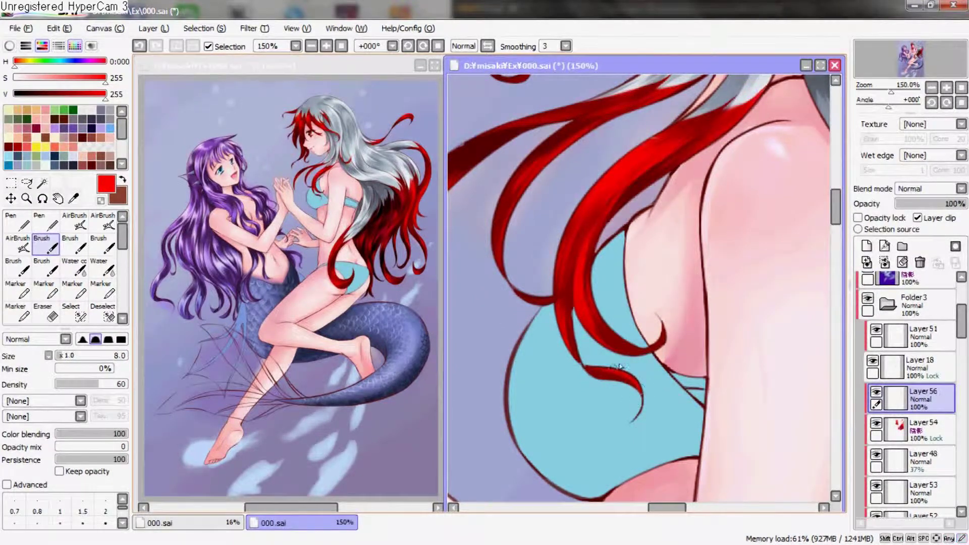
scroll(584, 219, "up", 3)
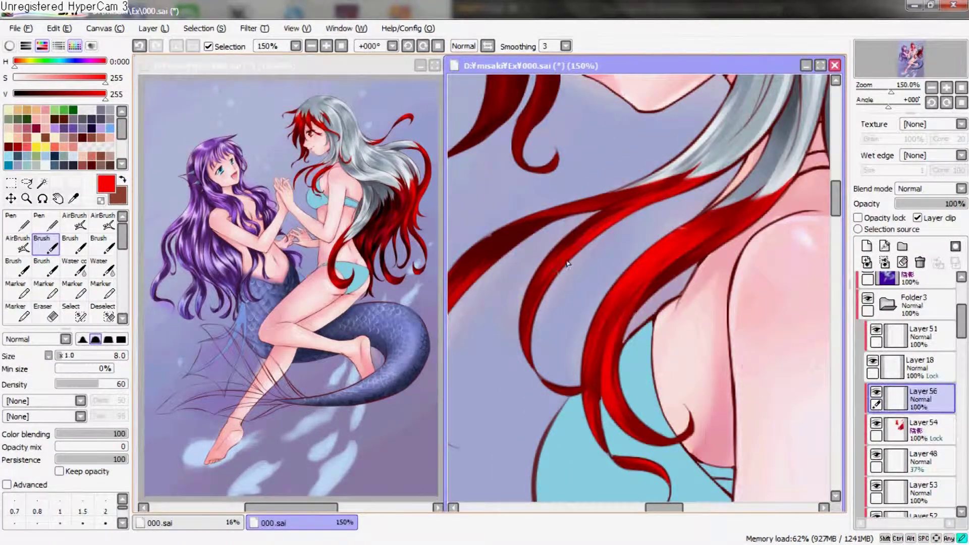
left_click_drag(531, 302, 673, 271)
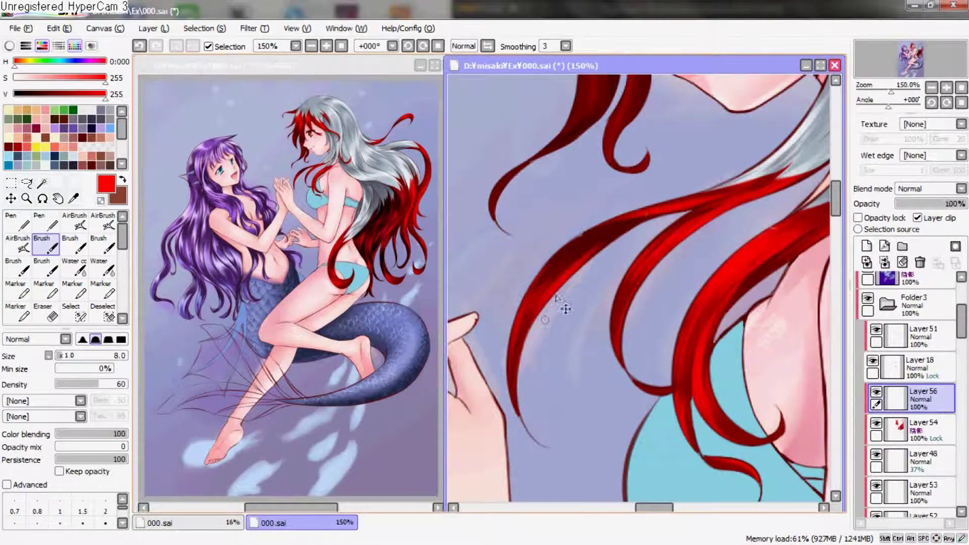
scroll(681, 234, "up", 3)
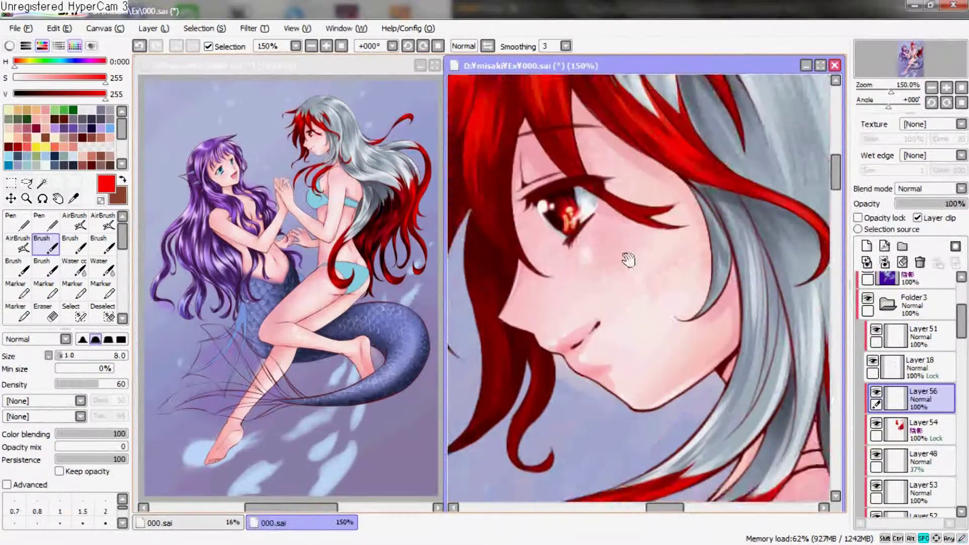
scroll(586, 229, "up", 2)
scroll(529, 393, "down", 2)
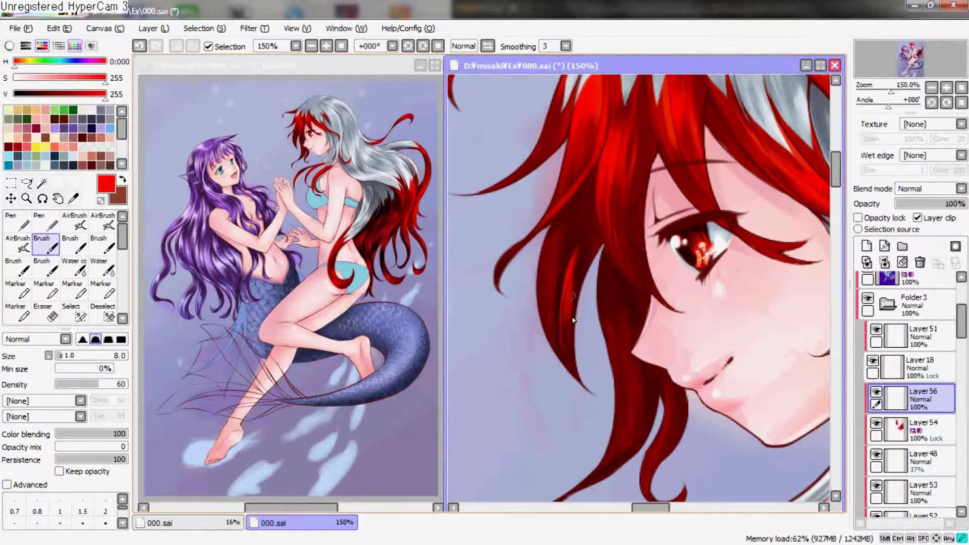
Tilt the view over the red-haired mermaid's face and the strands beside it
left_click_drag(624, 238, 581, 200)
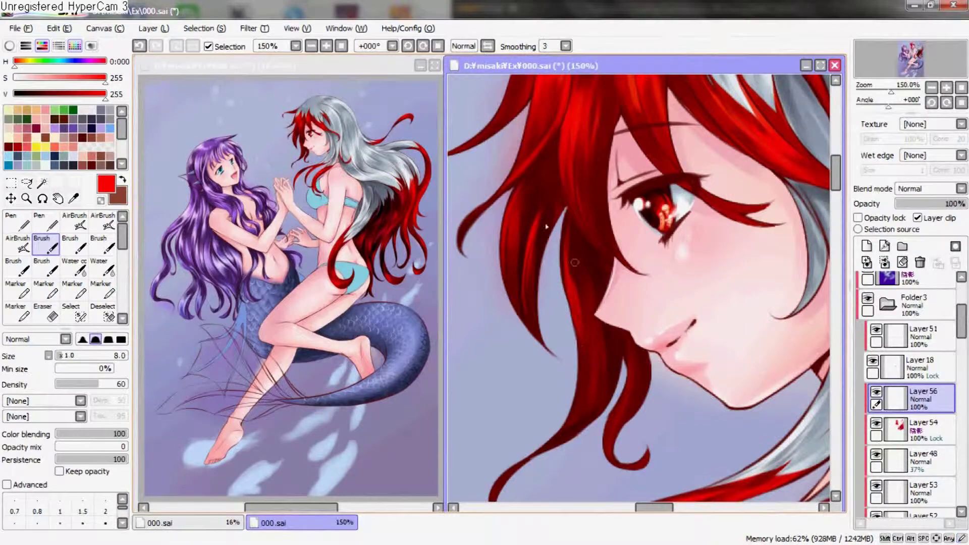
key("End")
key("End")
key("End")
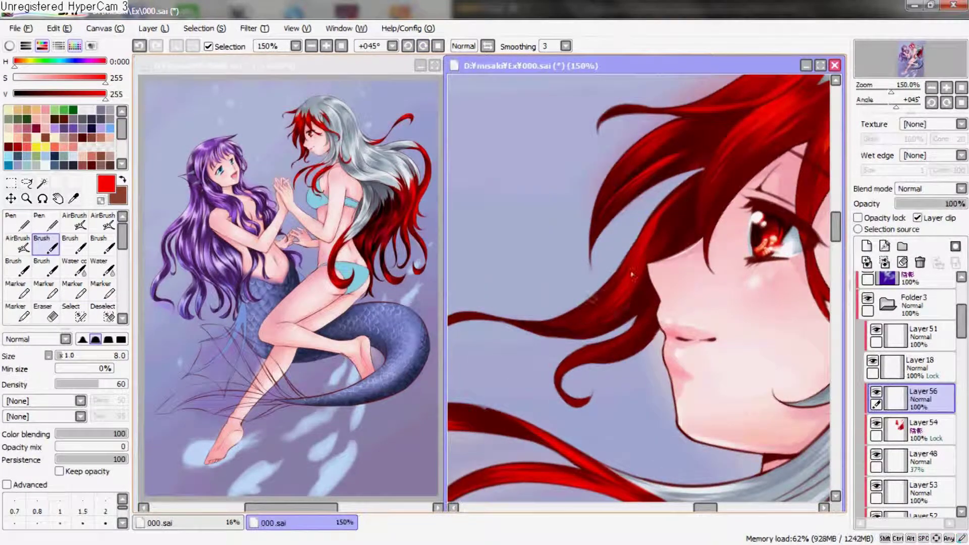
mouse_move(605, 281)
left_mouse_down()
mouse_move(657, 251)
mouse_move(652, 201)
left_mouse_up()
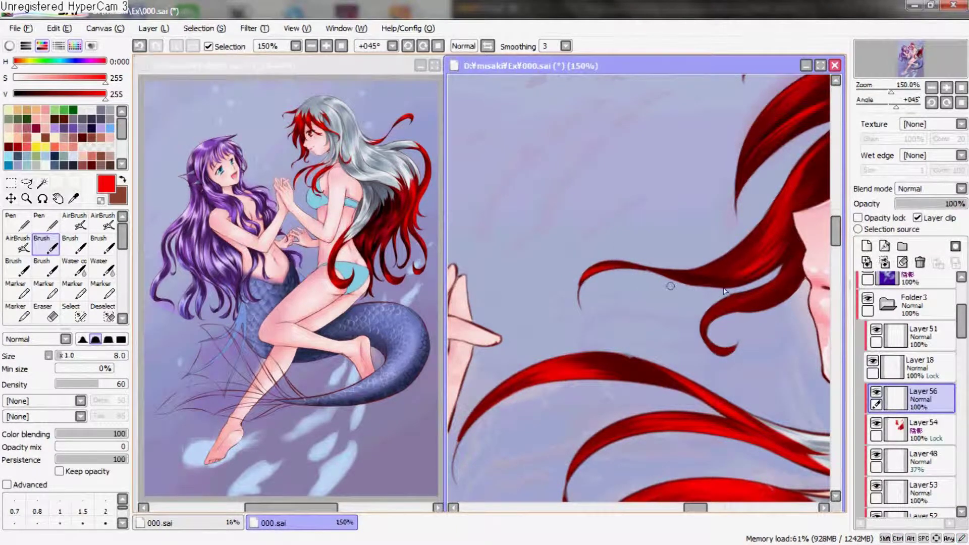
scroll(656, 273, "down", 5)
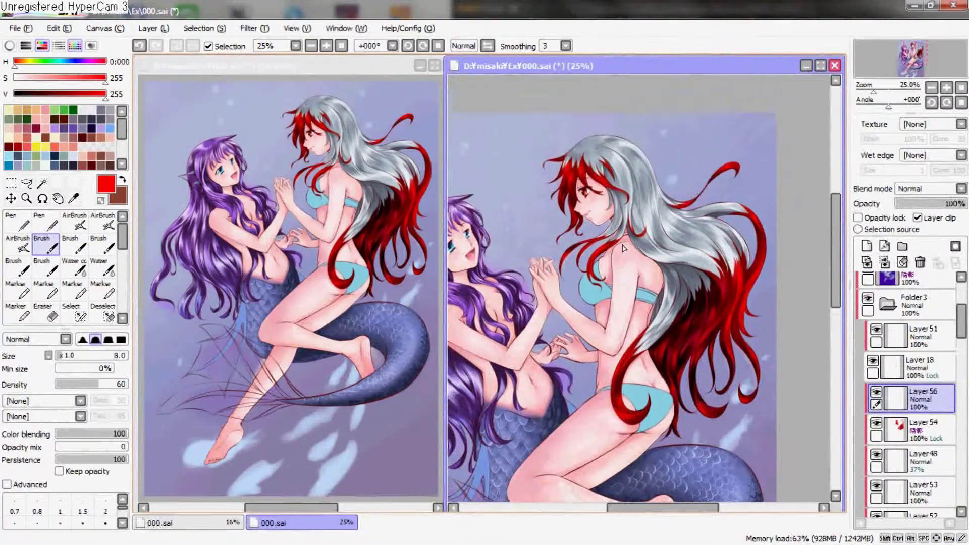
scroll(624, 248, "down", 1)
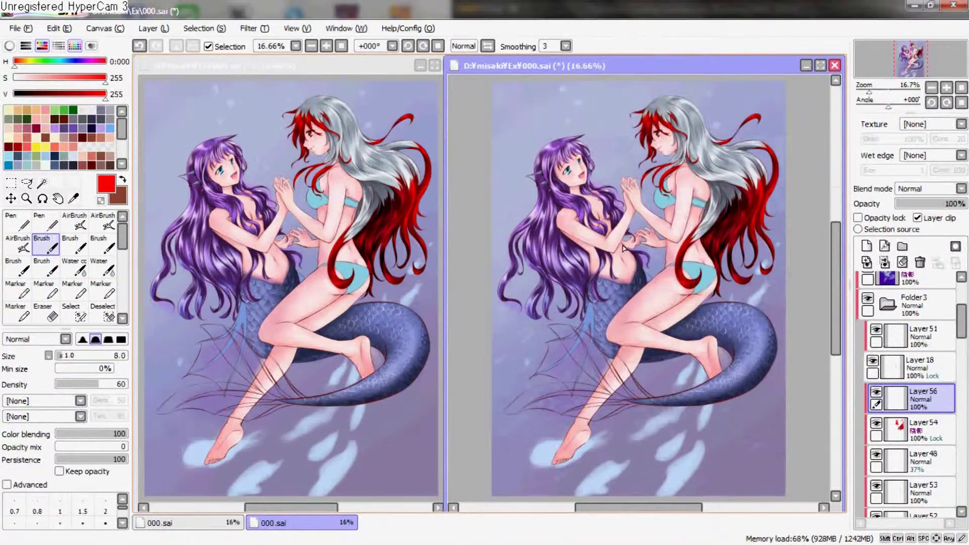
scroll(624, 248, "up", 2)
scroll(624, 247, "up", 1)
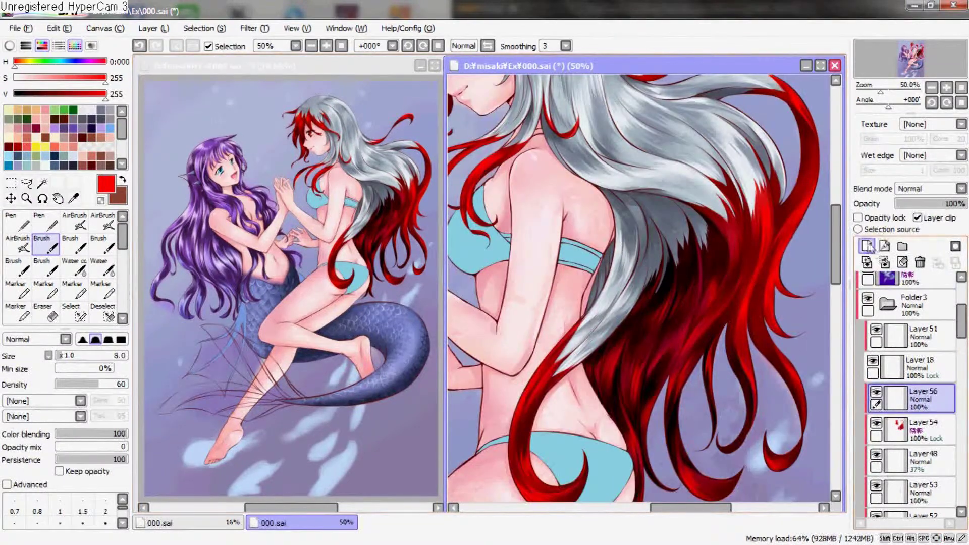
Create Layer 57 above Layer 56 and set a red-orange hue for the hair
left_click(866, 246)
left_click_drag(15, 61, 22, 61)
scroll(646, 324, "up", 1)
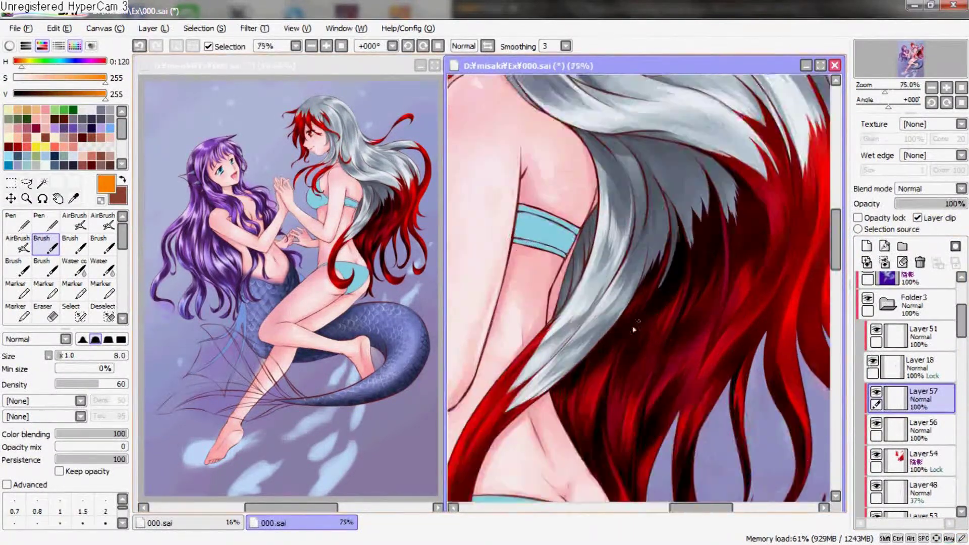
scroll(646, 325, "up", 1)
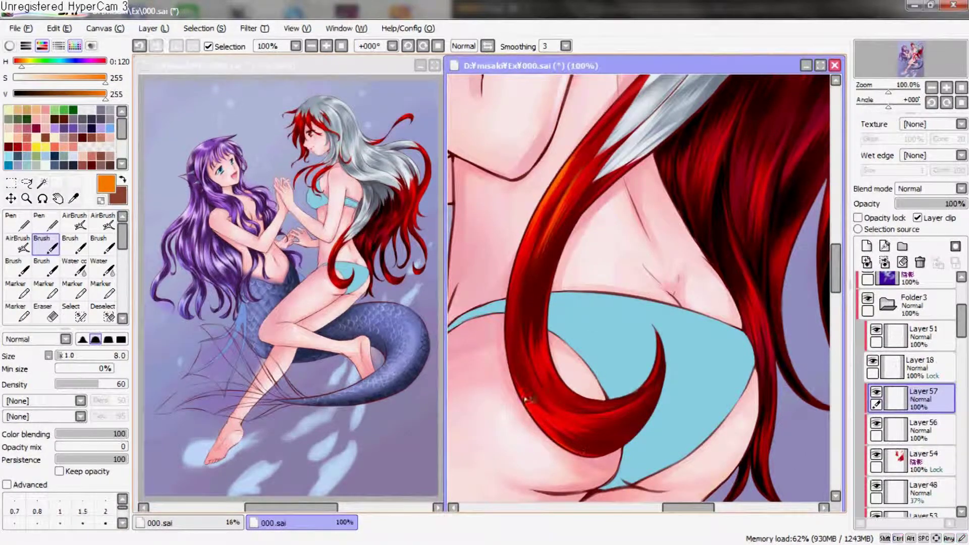
left_click_drag(22, 61, 18, 61)
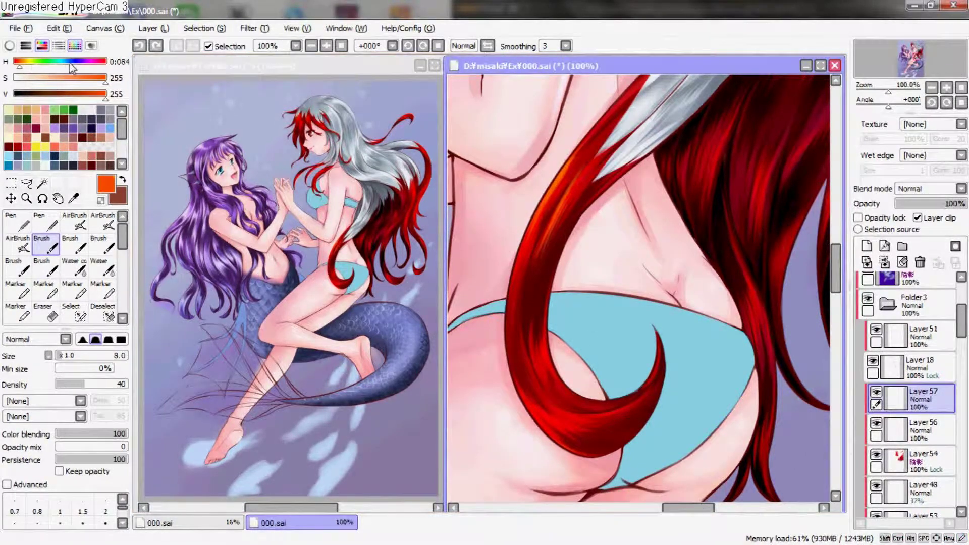
Pan across the red hair tips and face, then fit the whole picture in the window
left_click_drag(657, 384, 588, 187)
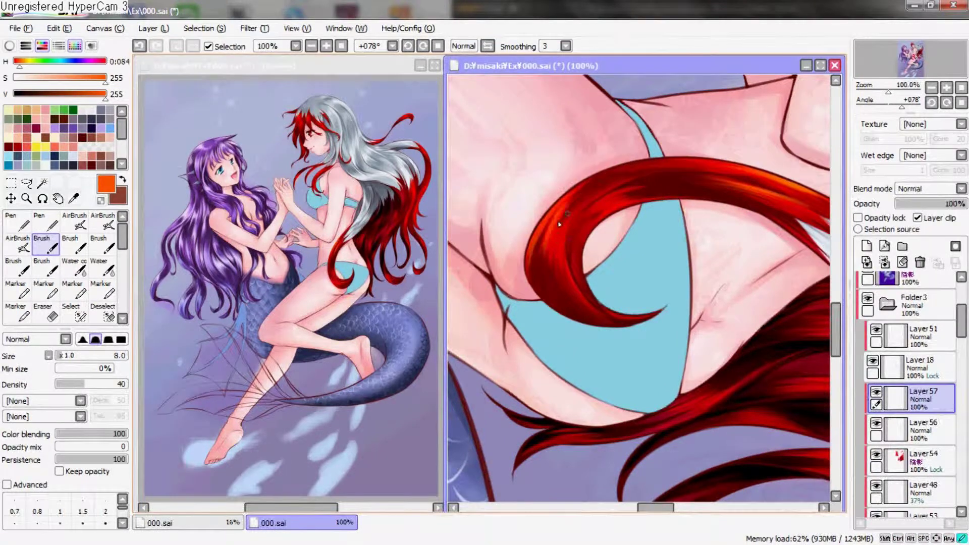
mouse_move(598, 265)
left_mouse_down()
mouse_move(640, 288)
mouse_move(796, 277)
mouse_move(714, 390)
mouse_move(576, 323)
left_mouse_up()
left_click_drag(773, 284, 670, 258)
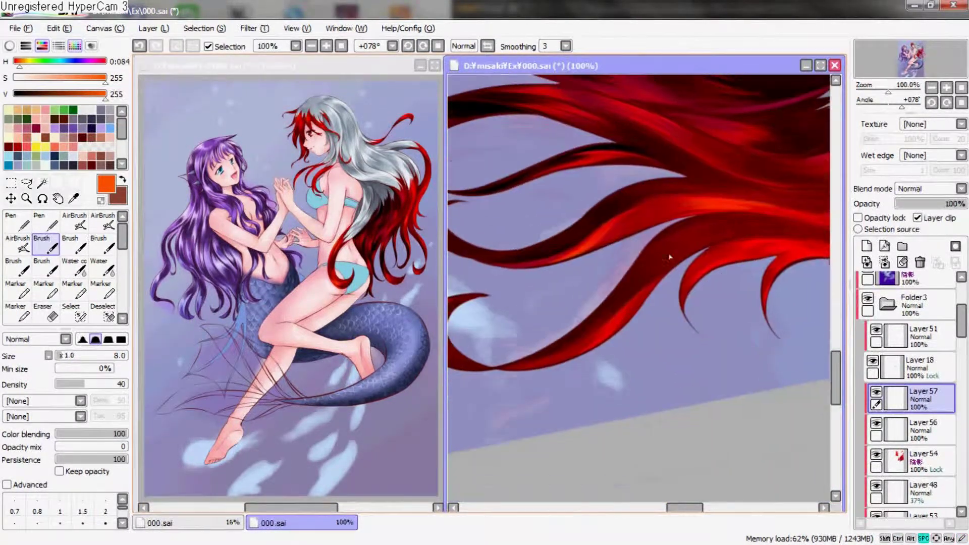
left_click_drag(815, 241, 726, 251)
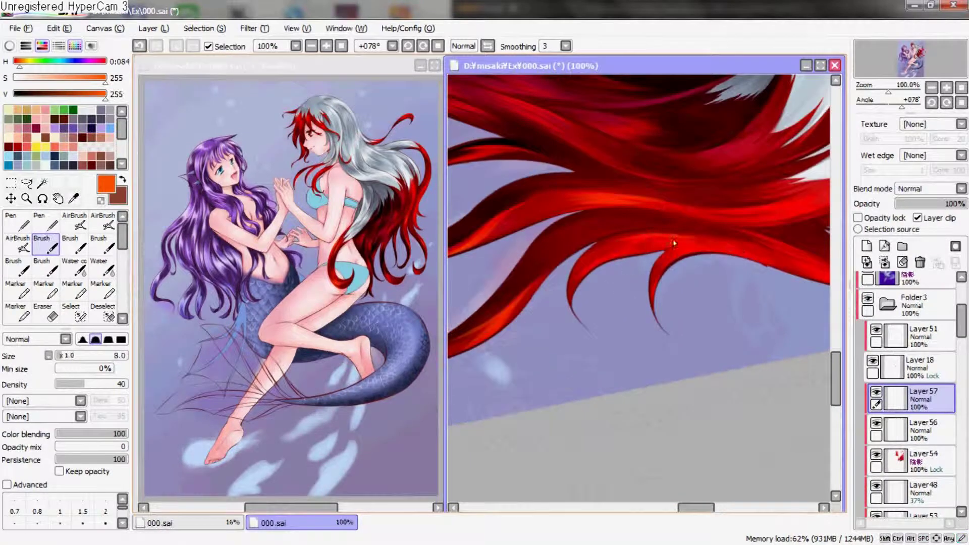
left_click_drag(754, 280, 554, 289)
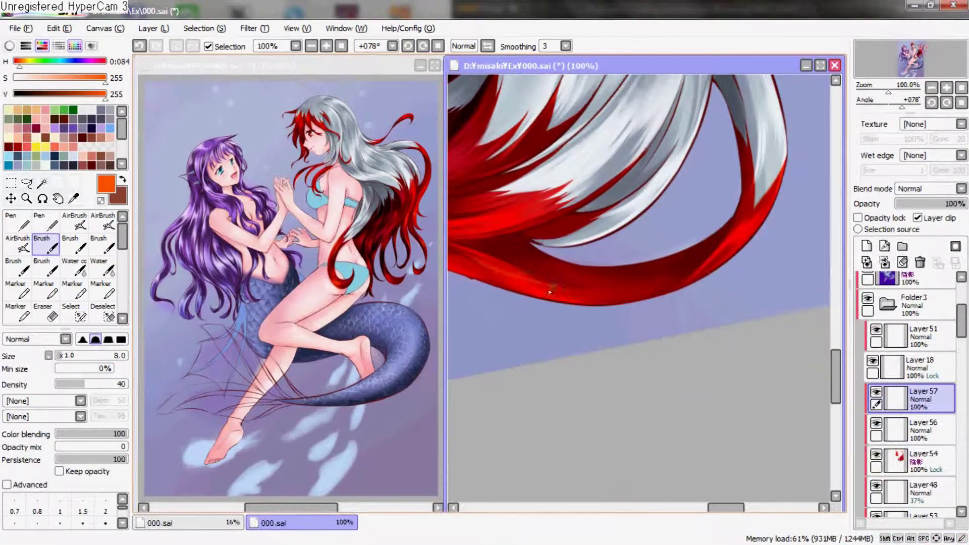
mouse_move(673, 346)
left_mouse_down()
mouse_move(627, 320)
mouse_move(665, 171)
left_mouse_up()
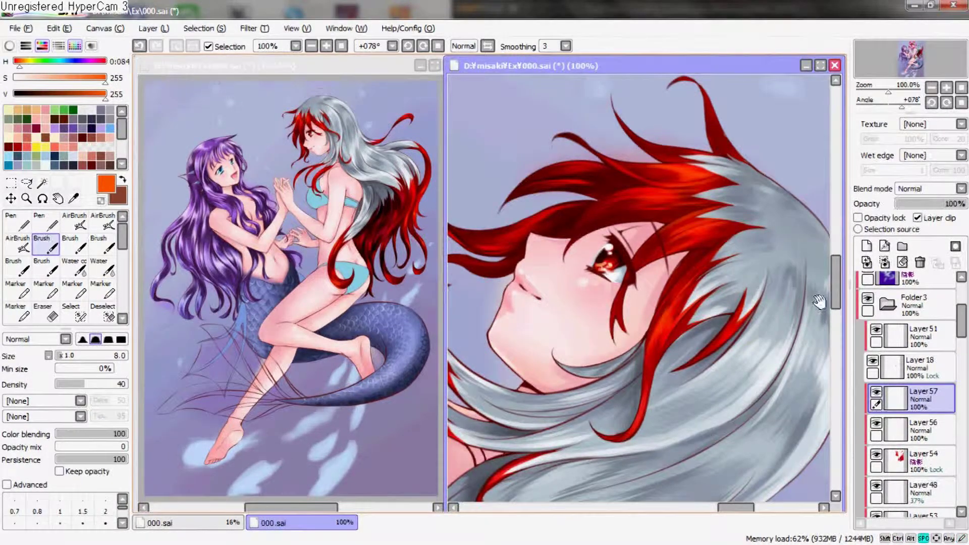
key("ctrl+0")
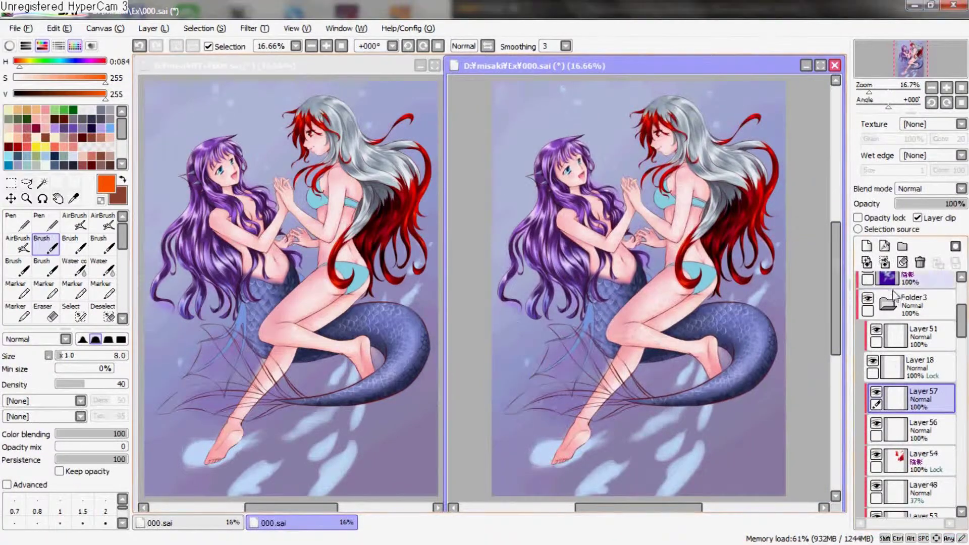
Select Layer 40 and add a new layer above it for eye highlights
left_click_drag(964, 326, 964, 404)
left_click(879, 376)
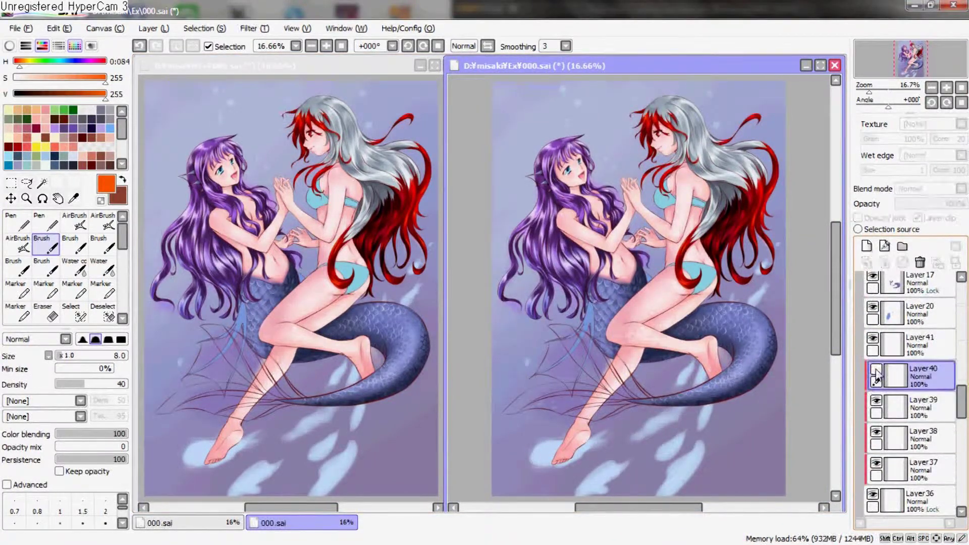
scroll(641, 293, "up", 5)
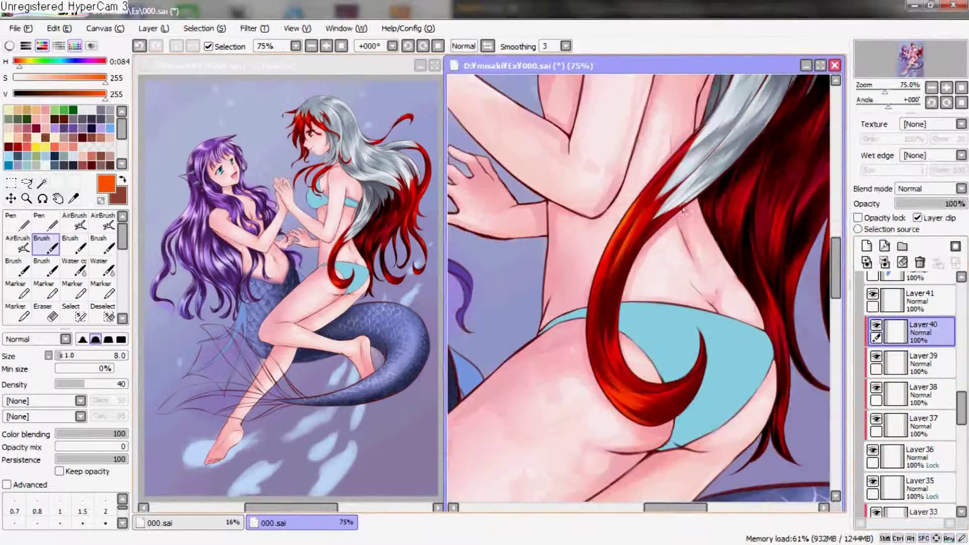
scroll(665, 325, "up", 5)
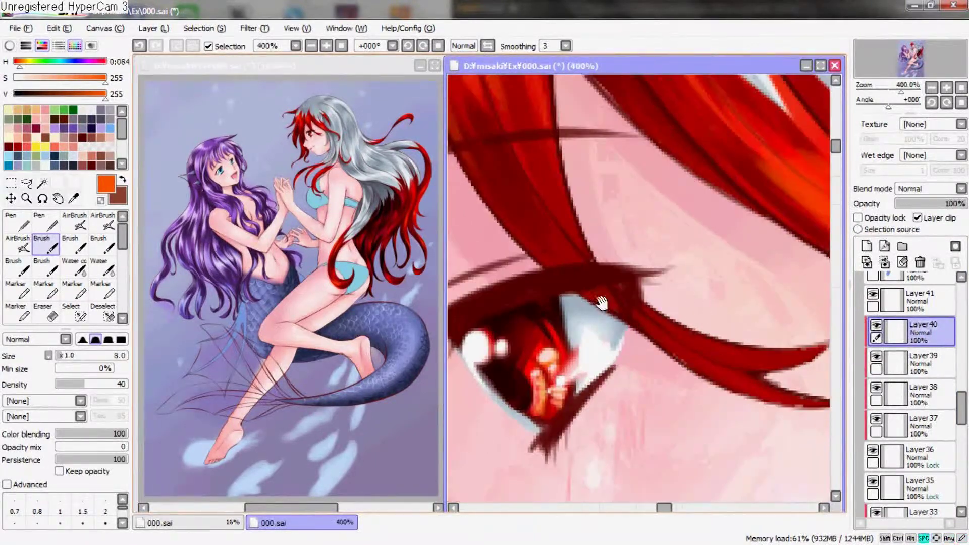
left_click(867, 246)
Paint an orange glint in the red iris and pale cyan strokes under the blue eye, at 39% opacity
key("n")
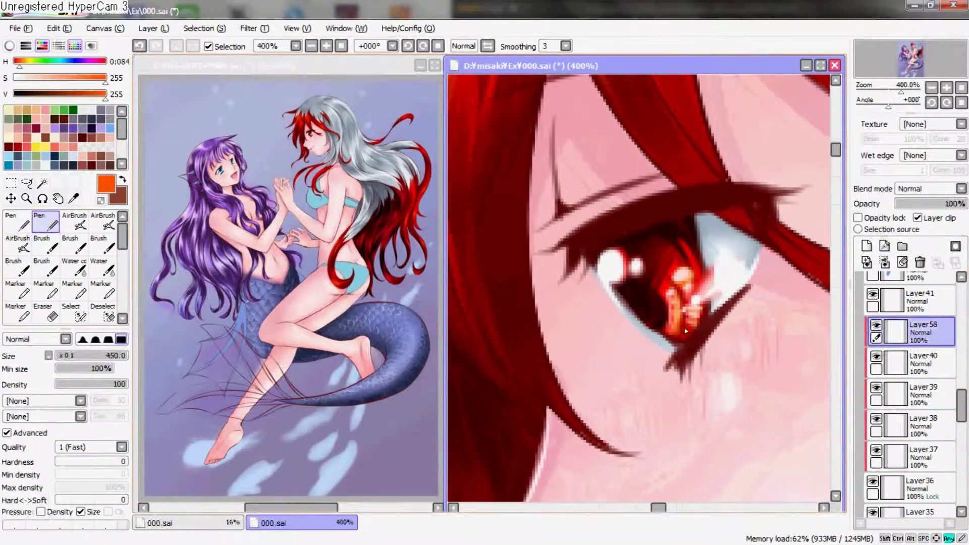
mouse_move(662, 313)
left_mouse_down()
mouse_move(685, 329)
mouse_move(672, 203)
mouse_move(682, 429)
left_mouse_up()
left_click(565, 197, "alt")
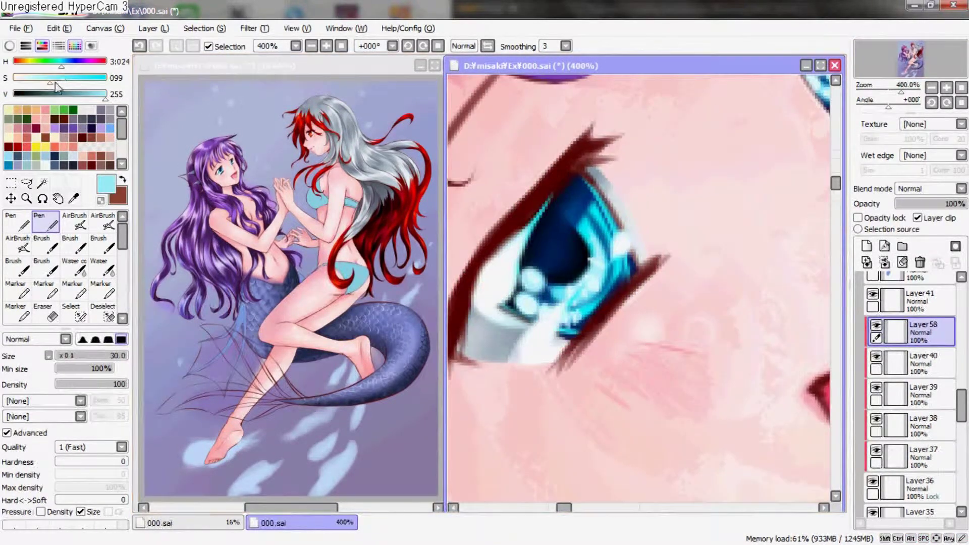
left_click_drag(631, 262, 677, 252)
left_click(922, 204)
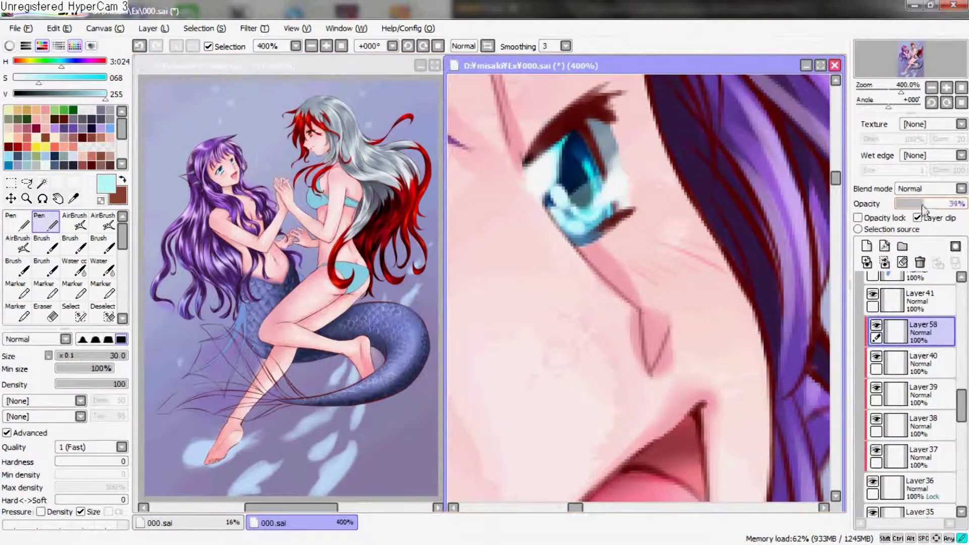
Add another new layer (Layer 59) and switch to a different pen
left_click_drag(907, 50, 916, 47)
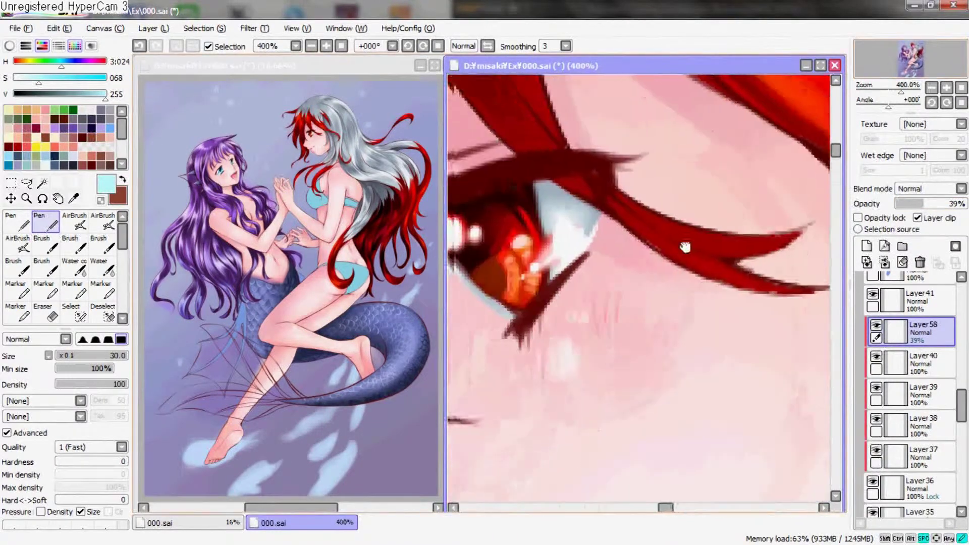
left_click(867, 246)
left_click(17, 222)
Mix a pale peach and try a highlight in the red iris, undoing the stroke
left_click(17, 147)
left_click(19, 62)
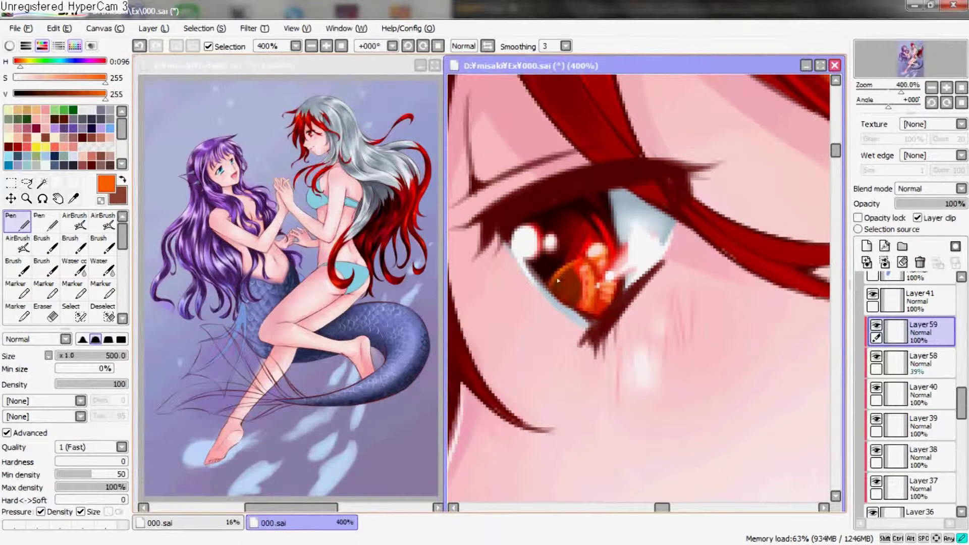
left_click(36, 78)
left_click_drag(593, 257, 553, 290)
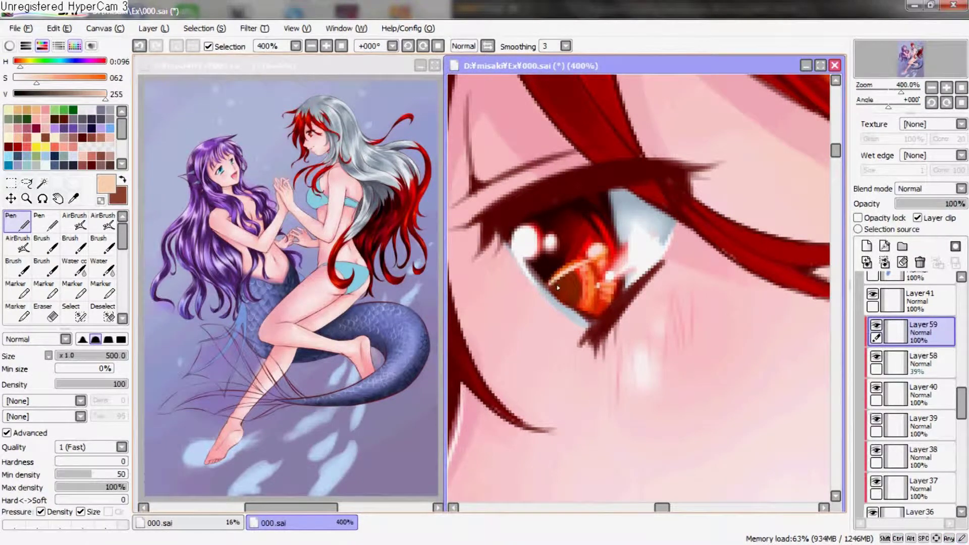
key("ctrl+z")
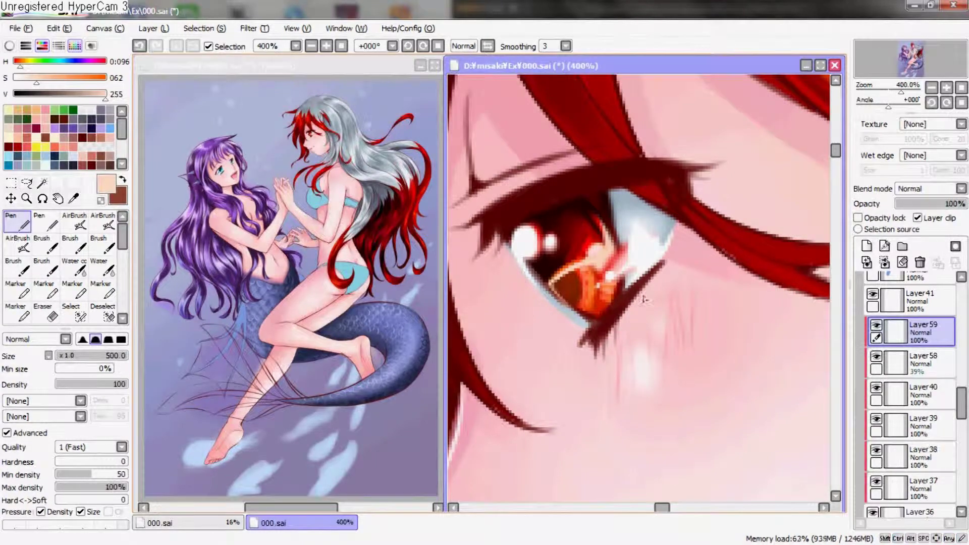
Pick the blue eye's cyan, lighten it, and paint a pale cyan glint
left_click_drag(915, 50, 908, 53)
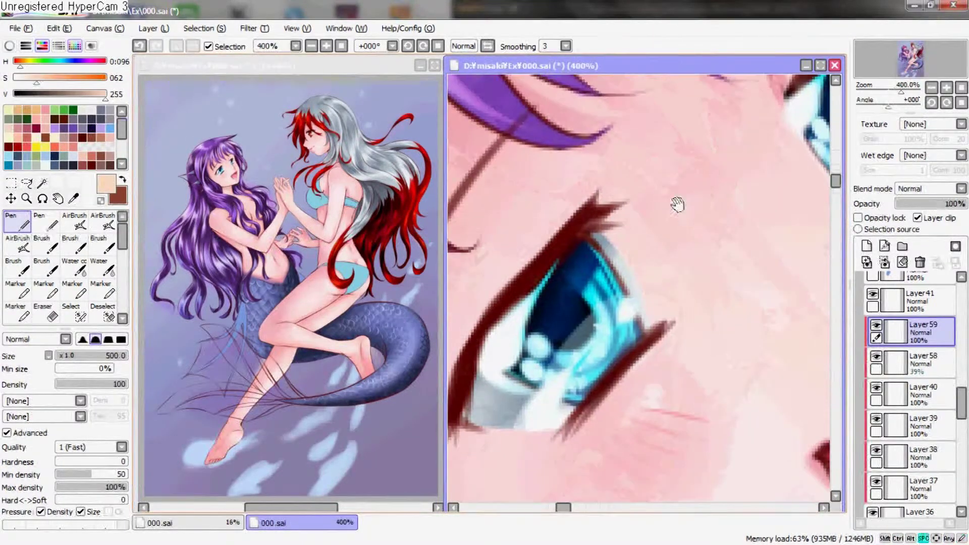
left_click(601, 283, "alt")
left_click_drag(94, 94, 106, 94)
left_click_drag(76, 77, 27, 77)
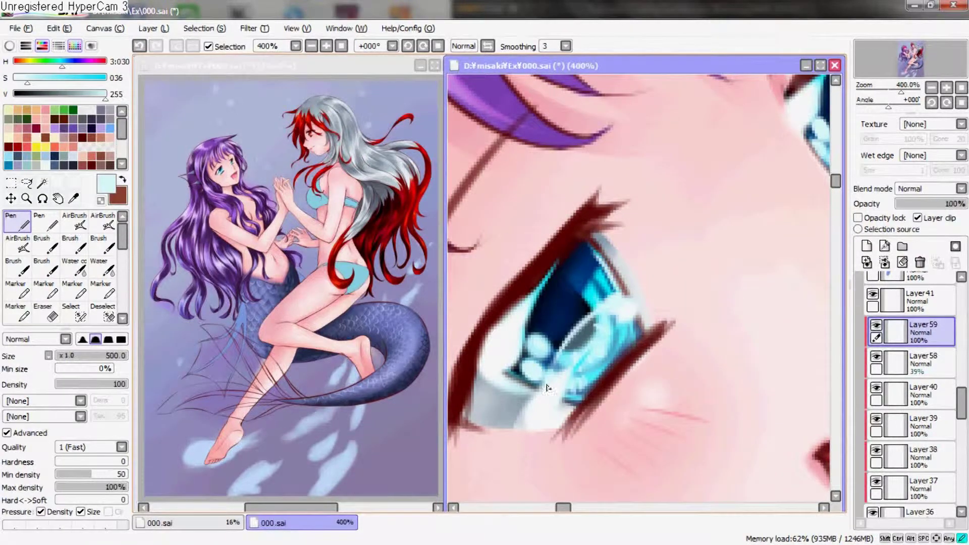
left_click_drag(544, 386, 512, 335)
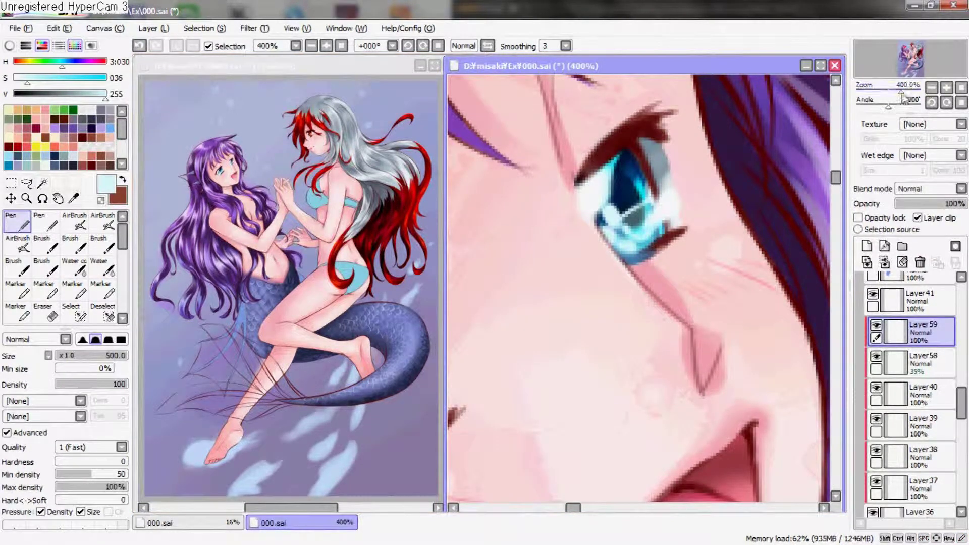
Set the highlight layer to 63% opacity and zoom out to the whole illustration
left_click(929, 207)
left_click(938, 204)
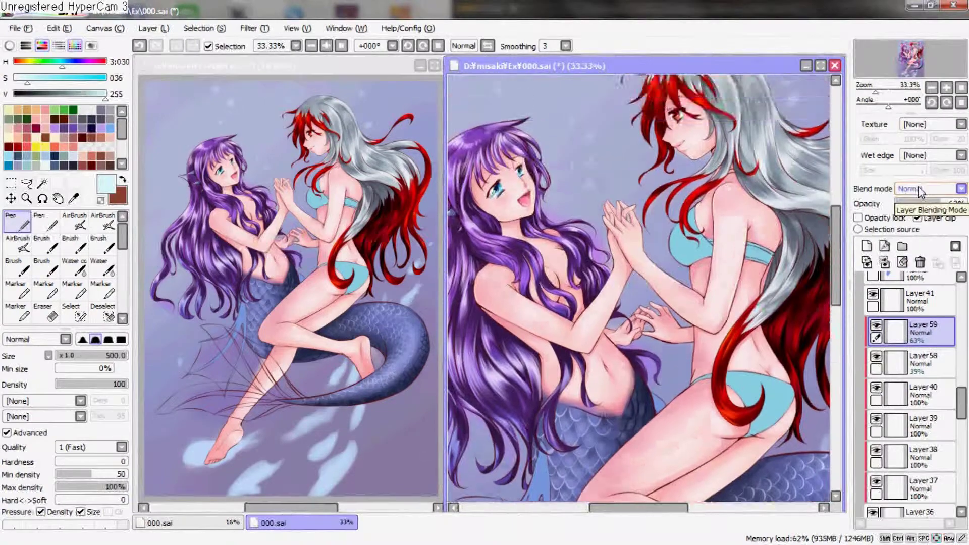
key("minus")
key("minus")
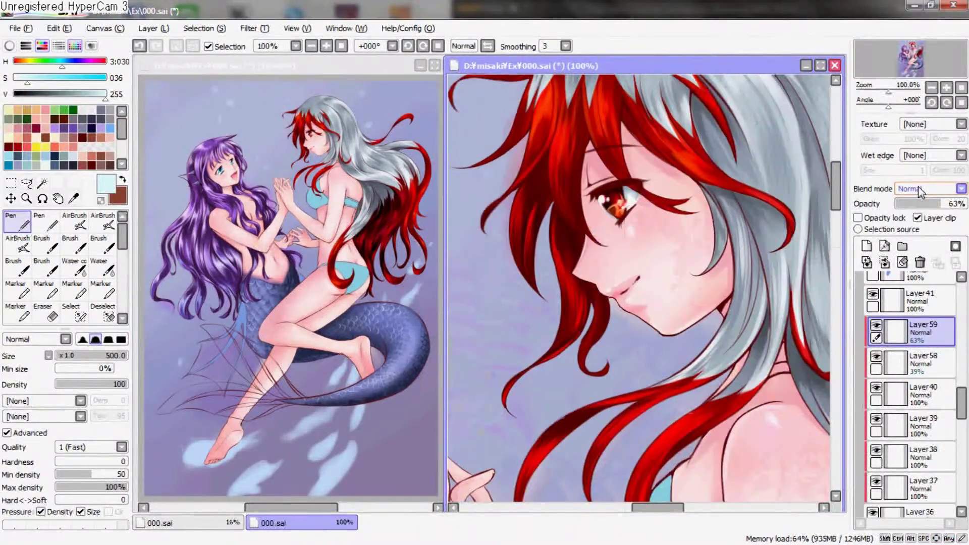
key("minus")
key("minus")
key("minus")
scroll(934, 394, "down", 3)
scroll(908, 399, "down", 3)
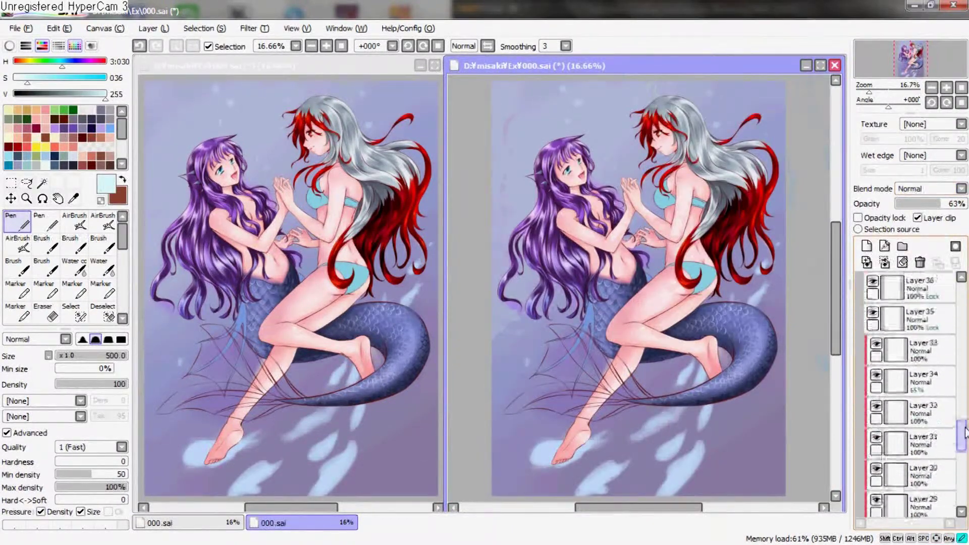
Add a new layer above Layer33 for the leg skin shading
left_click(881, 404)
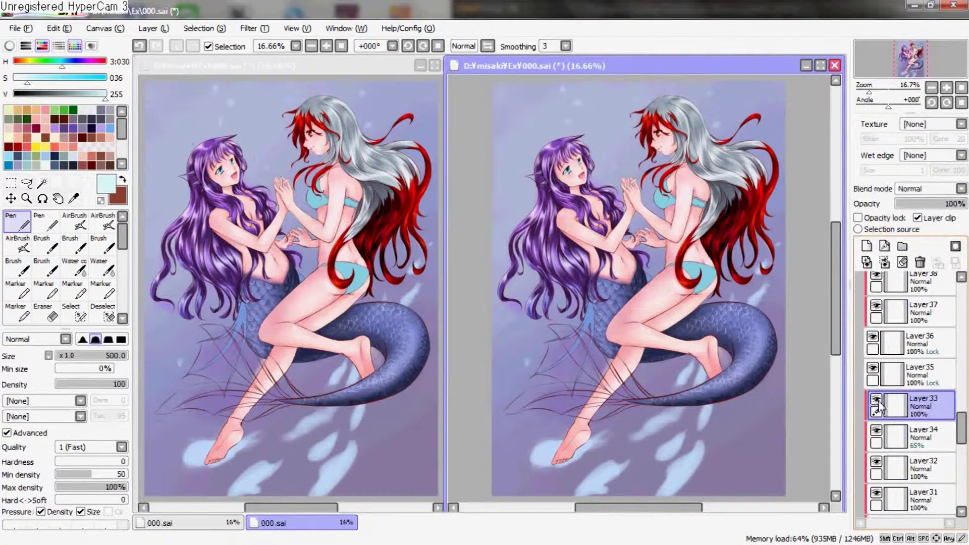
left_click_drag(743, 280, 753, 273)
left_click(876, 247)
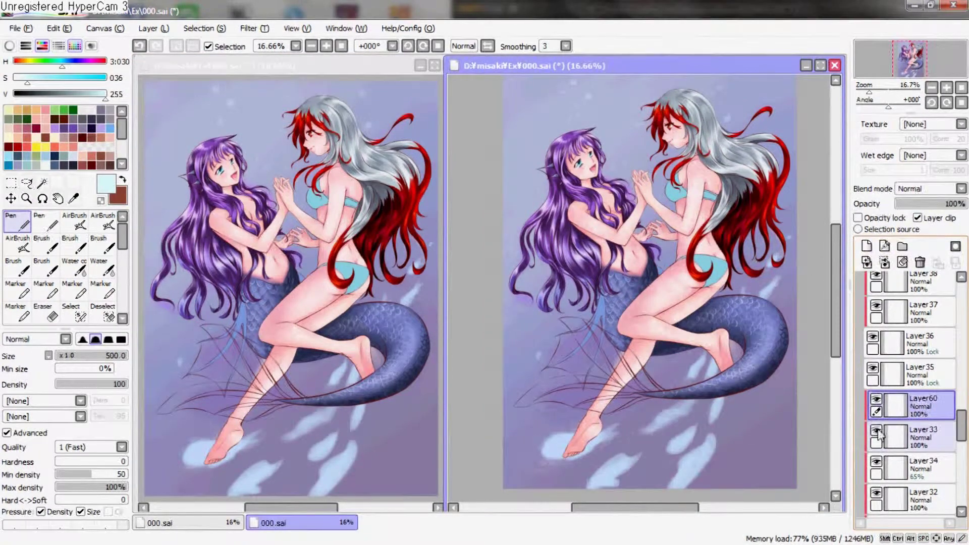
scroll(715, 299, "up", 3)
scroll(715, 299, "up", 2)
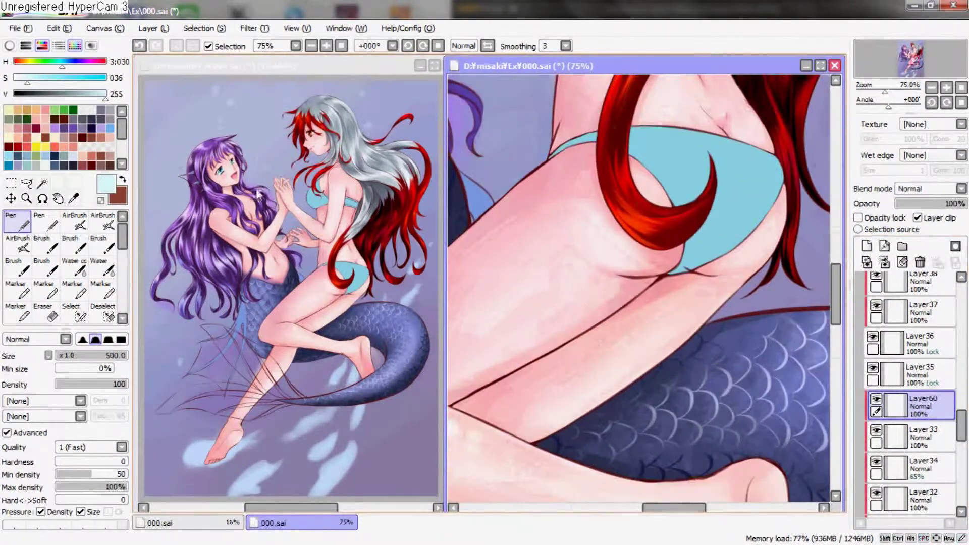
Shade below the bikini and along the thigh crease in a warm tan-pink
left_click(46, 110)
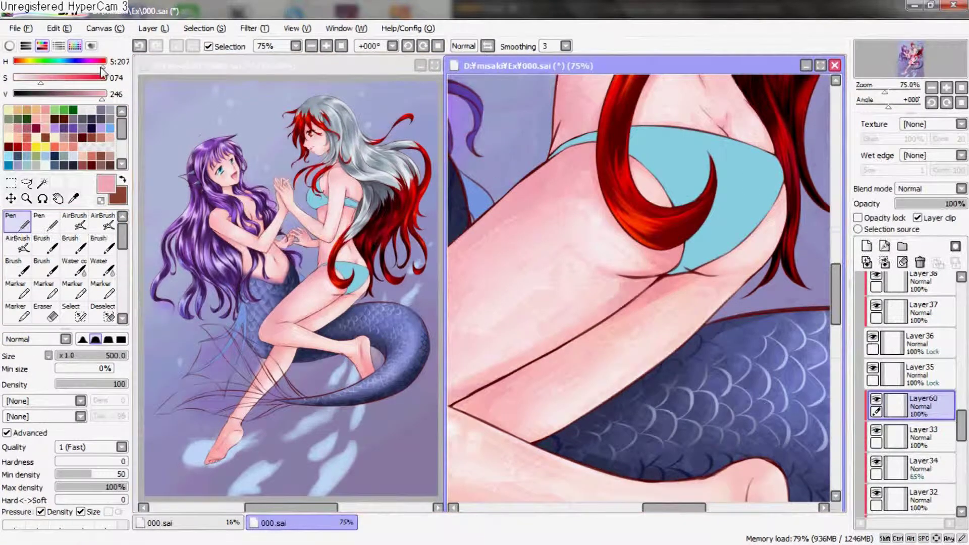
left_click_drag(21, 77, 18, 76)
scroll(673, 238, "down", 1)
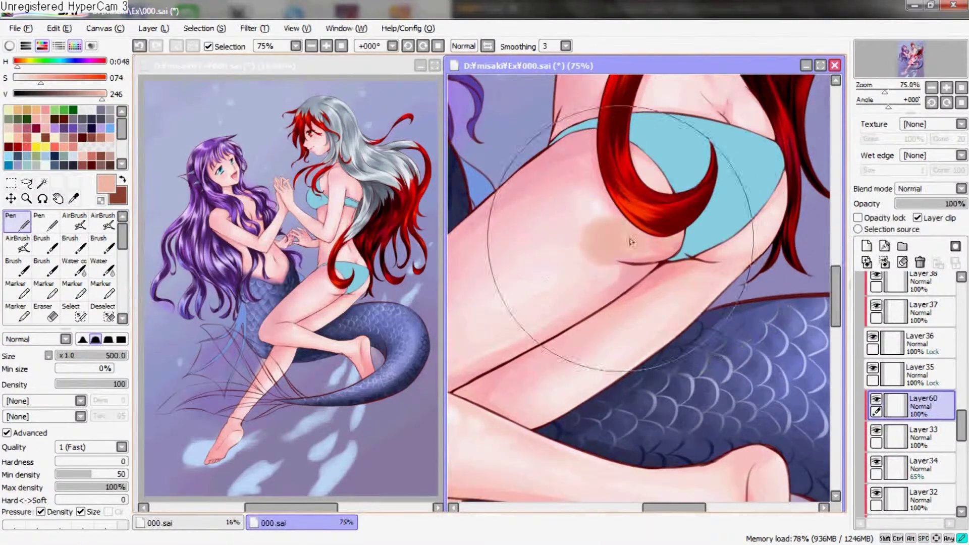
left_click_drag(673, 238, 737, 250)
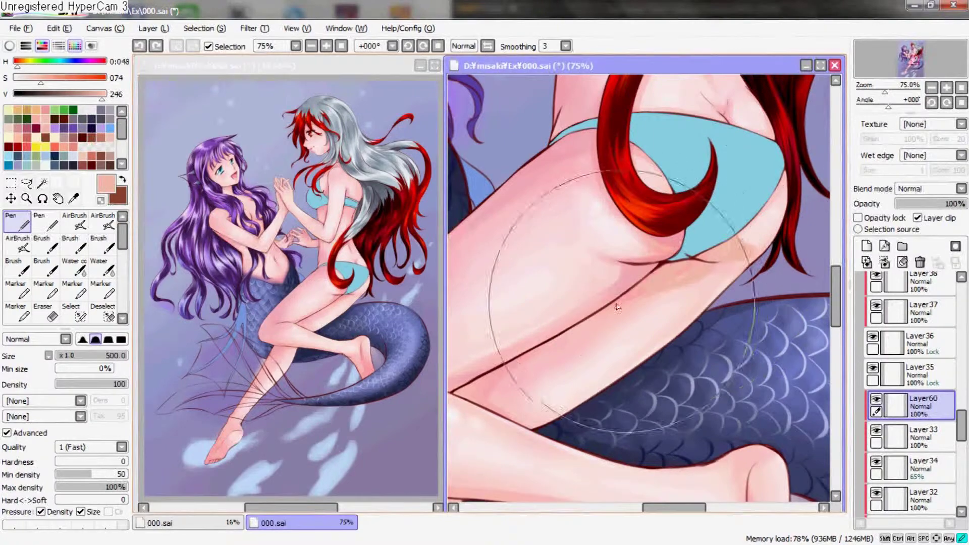
mouse_move(604, 319)
left_mouse_down()
mouse_move(636, 283)
mouse_move(572, 281)
left_mouse_up()
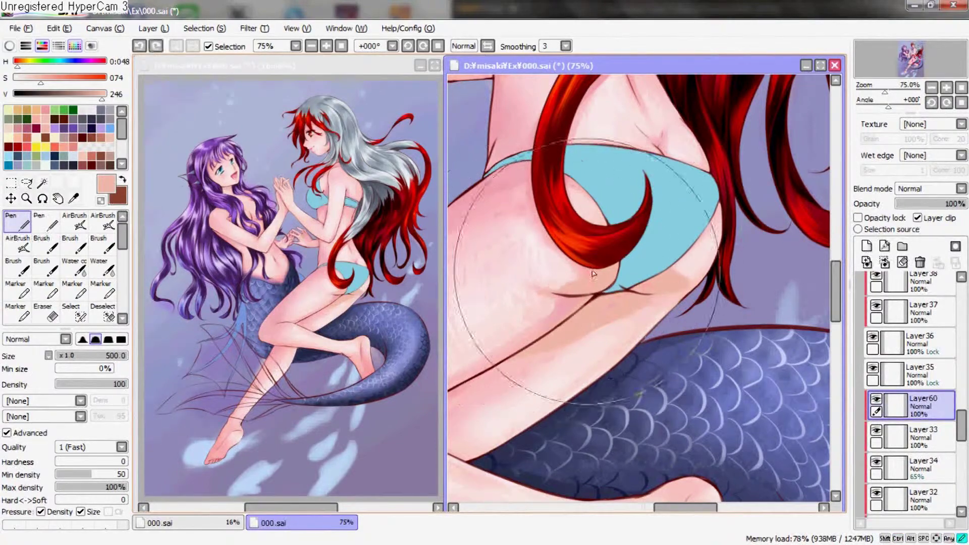
mouse_move(576, 320)
left_mouse_down()
mouse_move(582, 272)
mouse_move(719, 262)
mouse_move(653, 217)
left_mouse_up()
Sample the skin pink and redo a shading stroke, then relock the layer's transparency
scroll(720, 262, "down", 2)
left_click(653, 216, "alt")
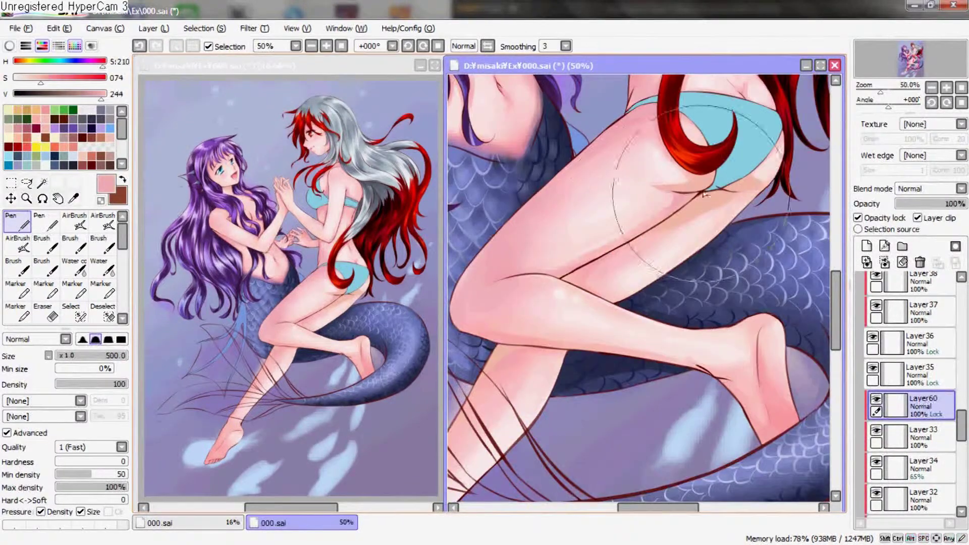
left_click(858, 217)
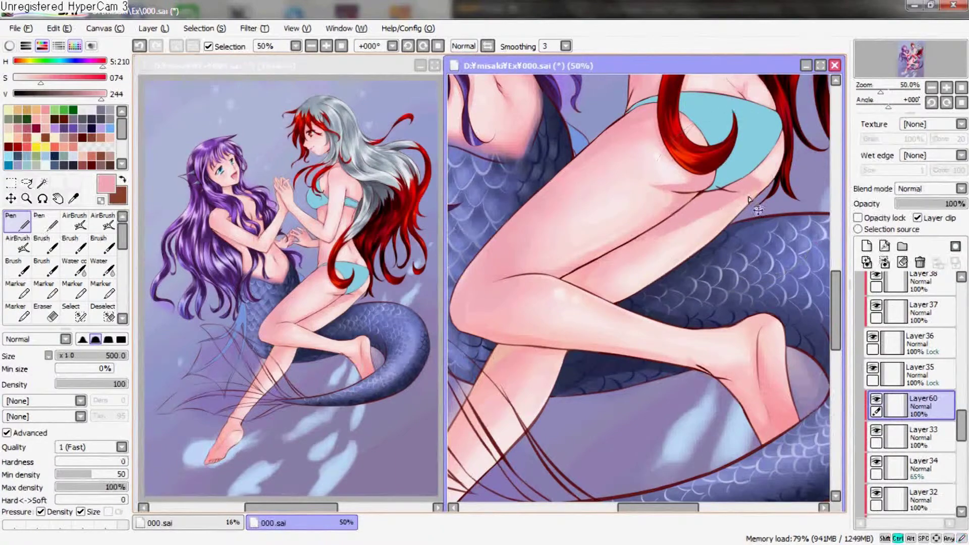
key("ctrl+z")
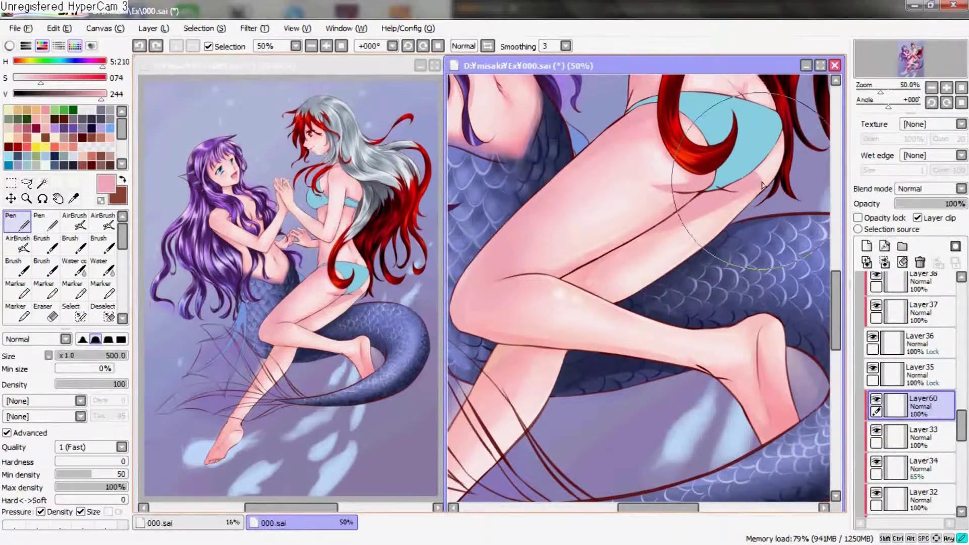
mouse_move(763, 186)
left_mouse_down()
mouse_move(765, 173)
mouse_move(735, 259)
left_mouse_up()
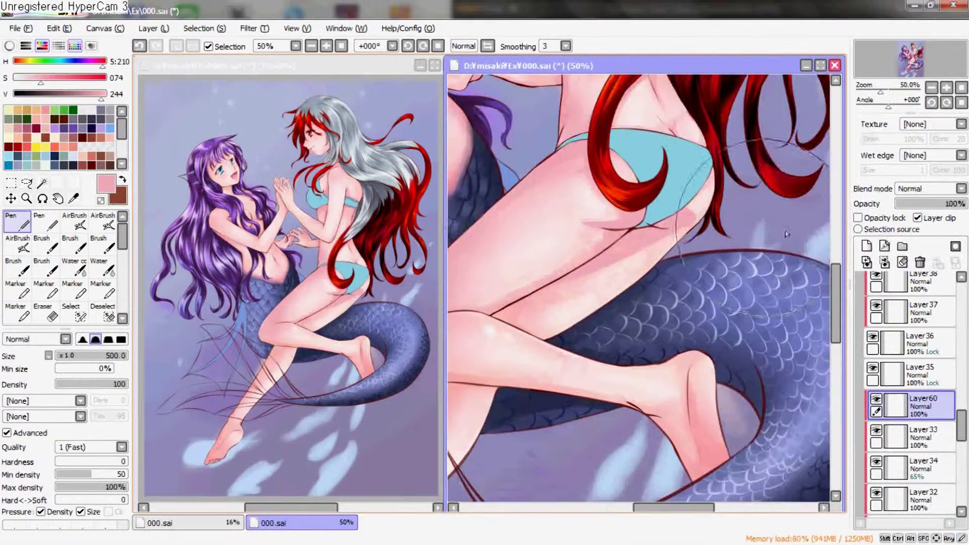
left_click(858, 217)
Switch to the AirBrush with a lighter sampled pink, undoing a stray stroke below the hip
left_click_drag(570, 192, 540, 189)
mouse_move(692, 245)
left_mouse_down()
mouse_move(703, 250)
mouse_move(699, 282)
left_mouse_up()
left_click(81, 224)
left_click(604, 257, "alt")
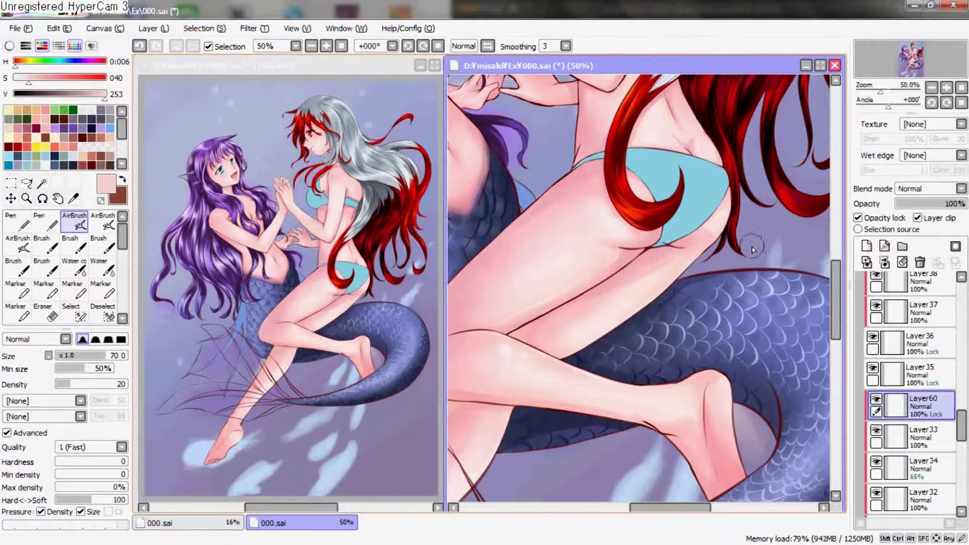
key("ctrl+z")
mouse_move(731, 251)
left_mouse_down()
mouse_move(765, 223)
mouse_move(628, 163)
left_mouse_up()
Unlock transparency and sample a slightly more saturated, darker skin tone
key("slash")
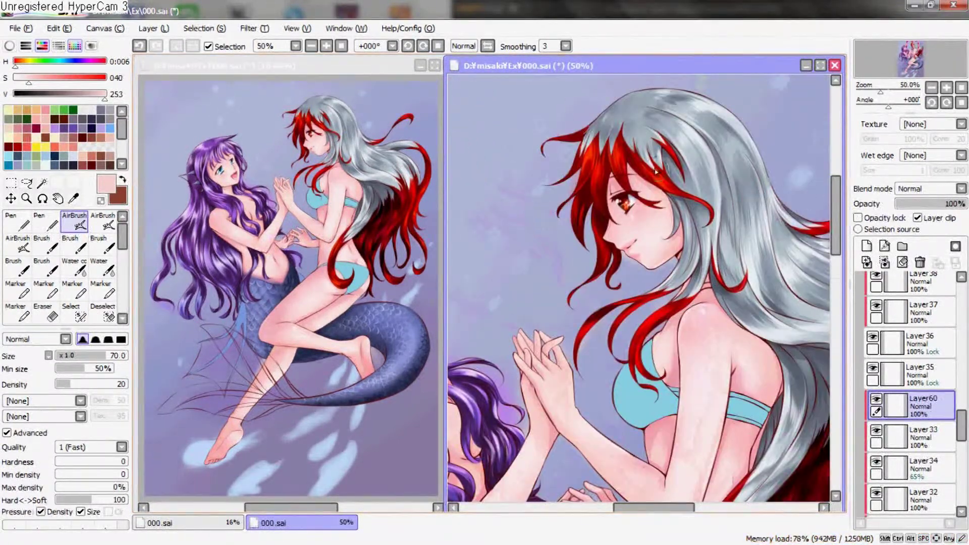
left_click(649, 178, "alt")
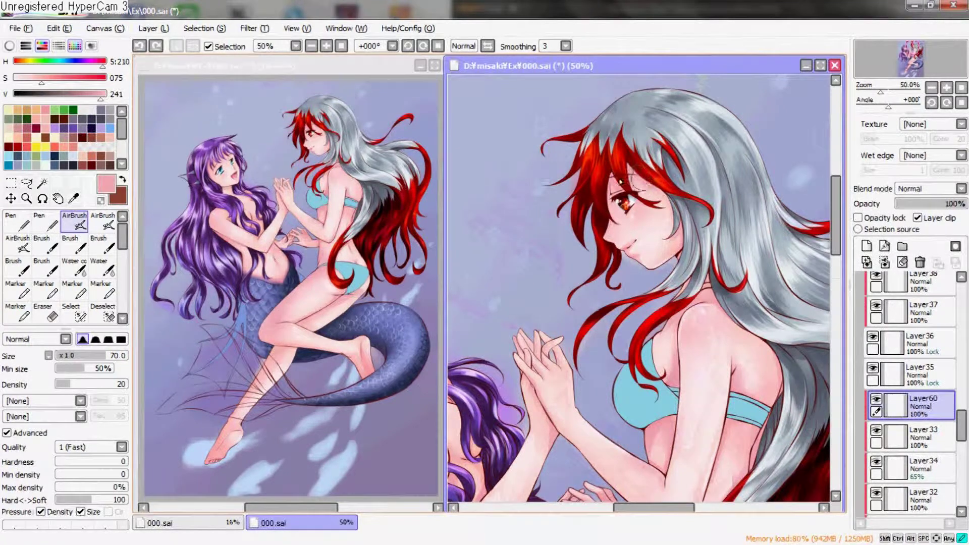
left_click_drag(41, 80, 52, 81)
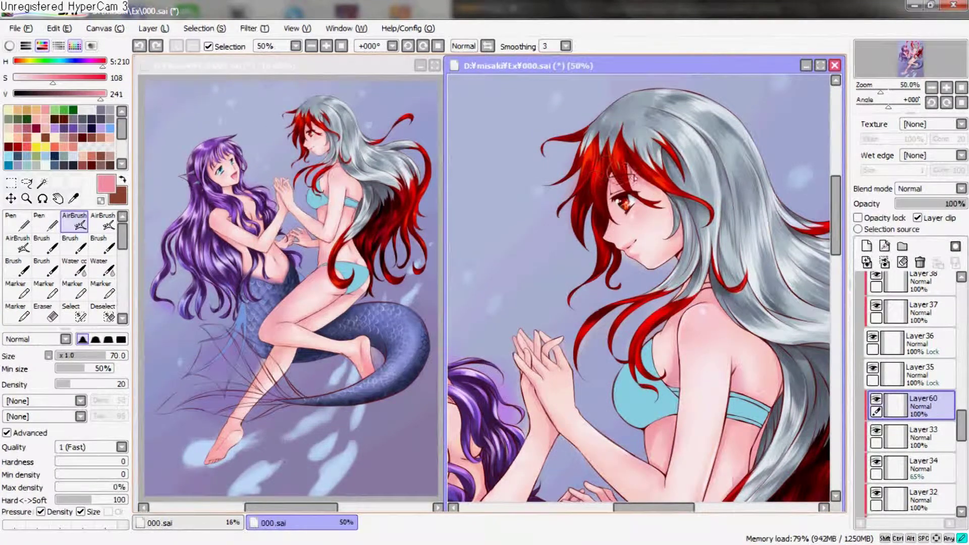
left_click_drag(723, 181, 693, 140)
left_click_drag(101, 95, 88, 95)
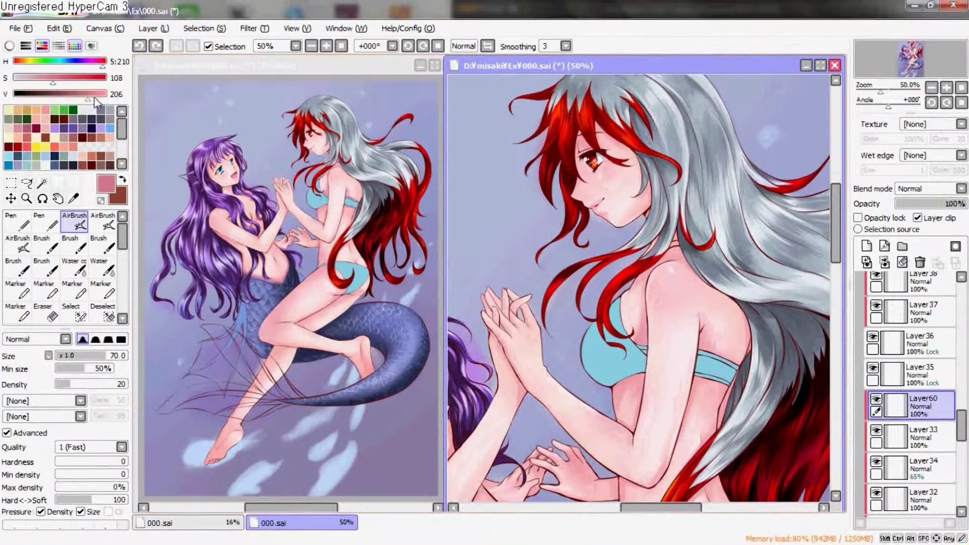
scroll(594, 132, "down", 8)
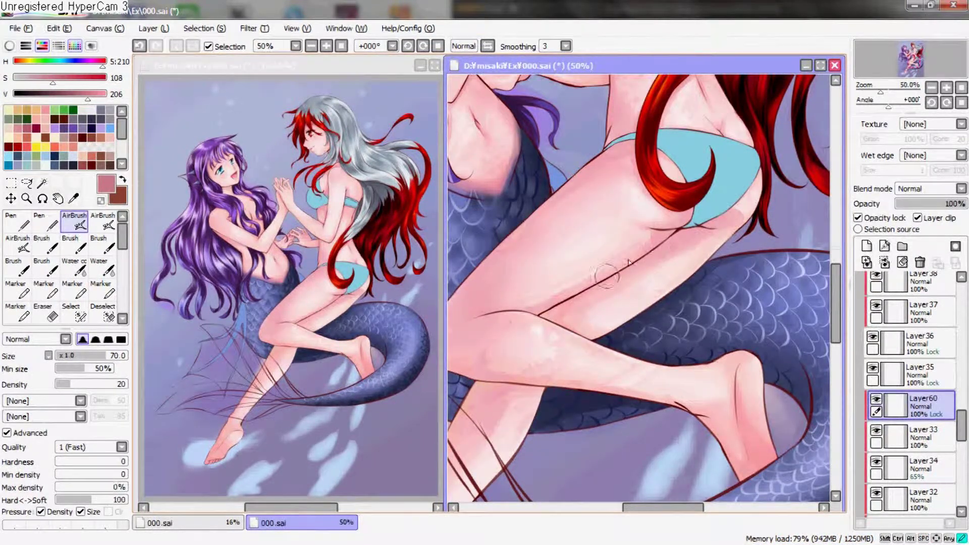
Airbrush more soft pink over the hip, then zoom out to see both mermaids
mouse_move(718, 227)
left_mouse_down()
mouse_move(711, 221)
mouse_move(604, 302)
mouse_move(655, 285)
left_mouse_up()
left_click(623, 289, "alt")
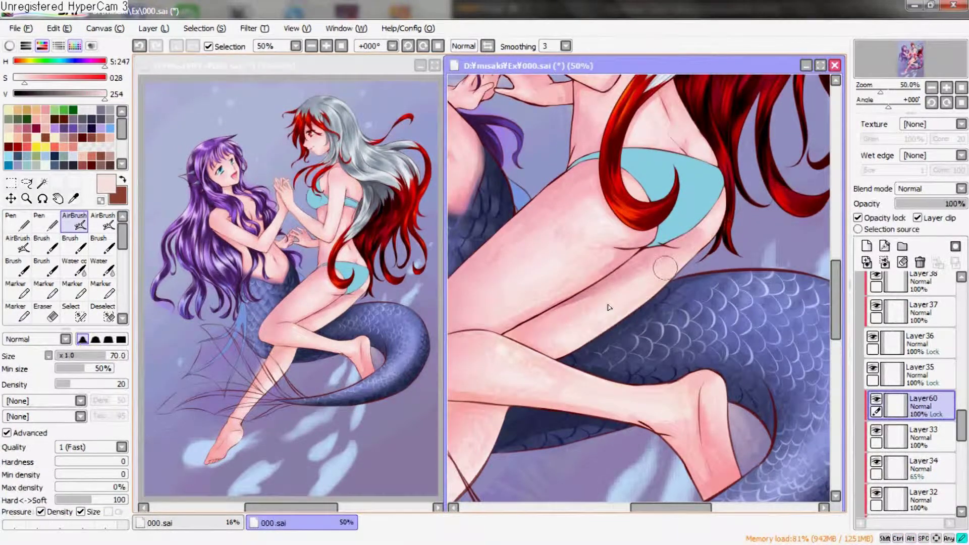
scroll(719, 274, "up", 2)
scroll(716, 243, "up", 2)
key("minus")
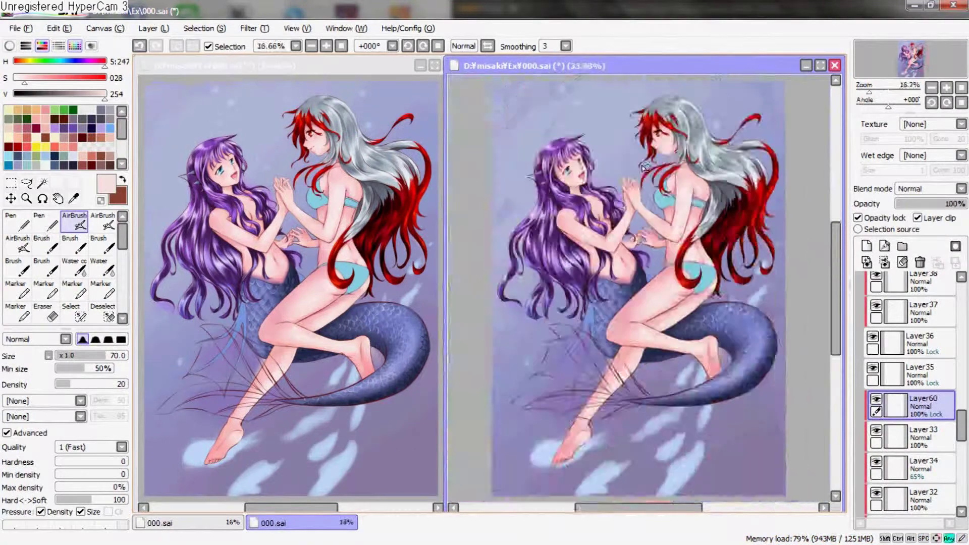
Select Layer35, turn off its Opacity lock and frame the face and neck
scroll(713, 197, "up", 3)
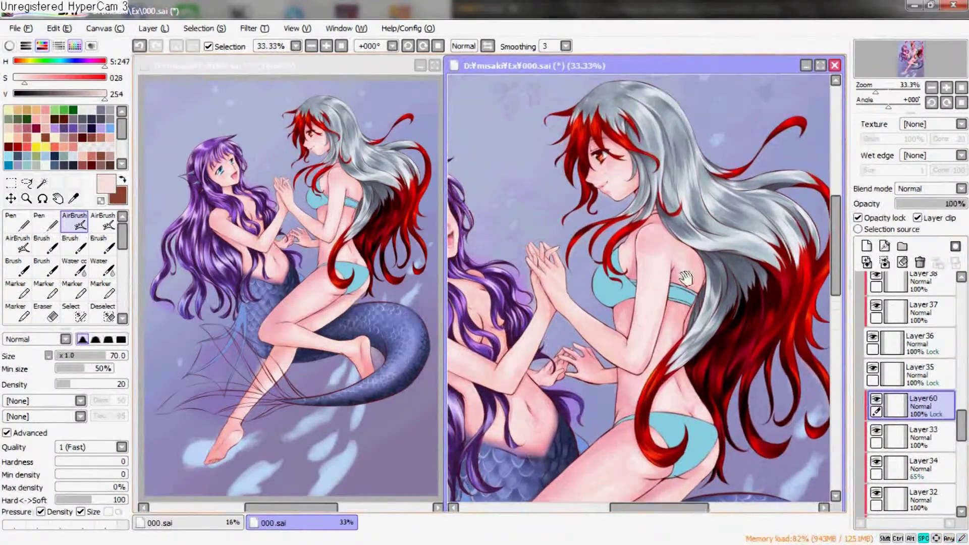
left_click(875, 371)
scroll(754, 152, "up", 4)
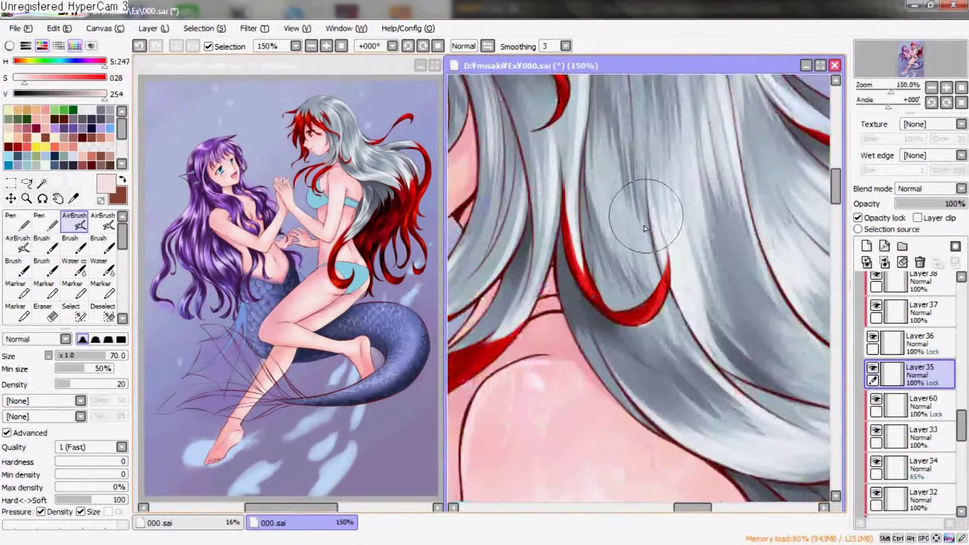
left_click(858, 218)
left_click_drag(717, 161, 728, 273)
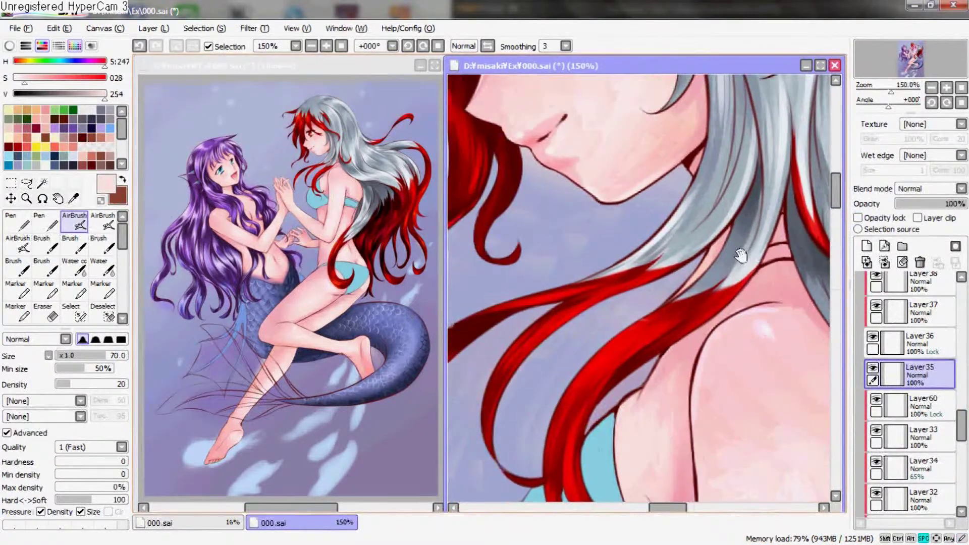
Switch to the Pen and check Layers 19 and 41 before returning to Layer35
left_click_drag(961, 426, 959, 363)
left_click(923, 403)
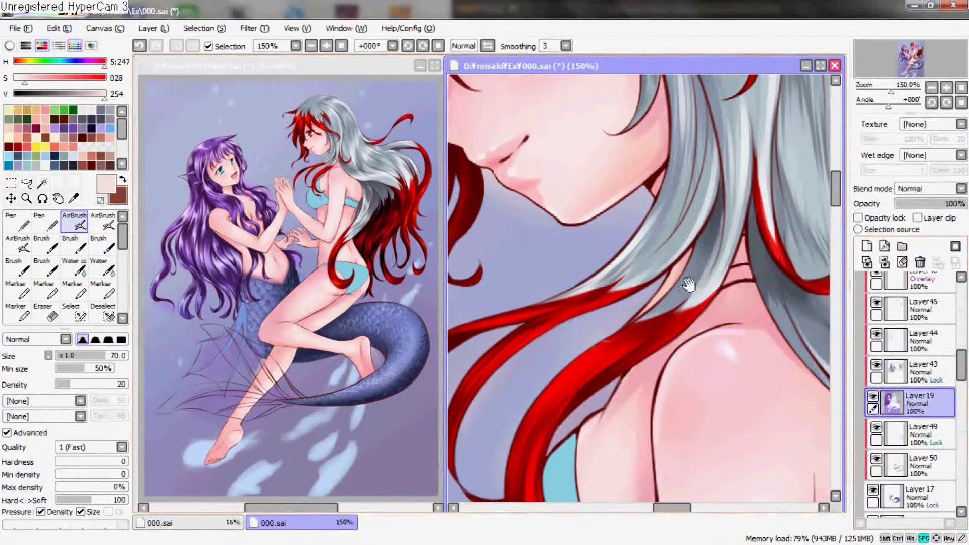
key("n")
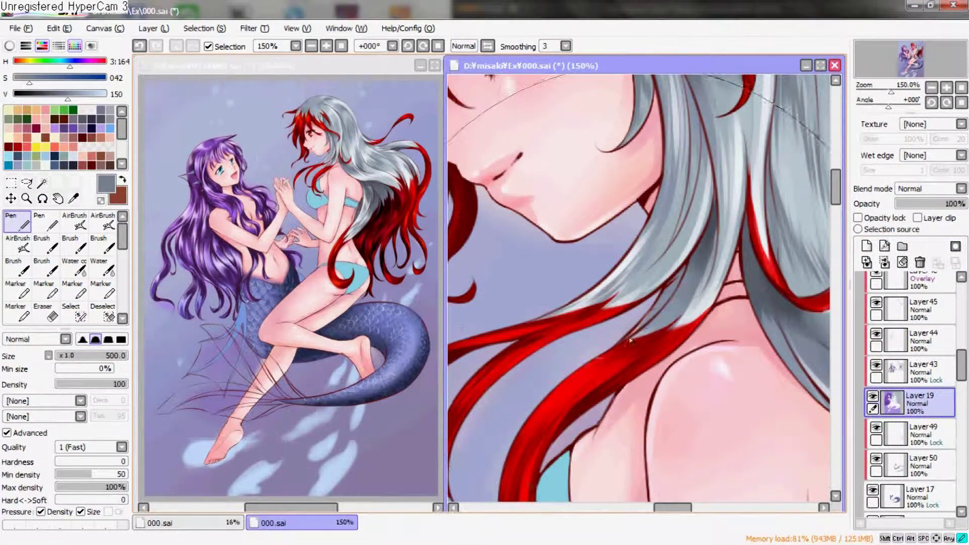
scroll(671, 291, "down", 3)
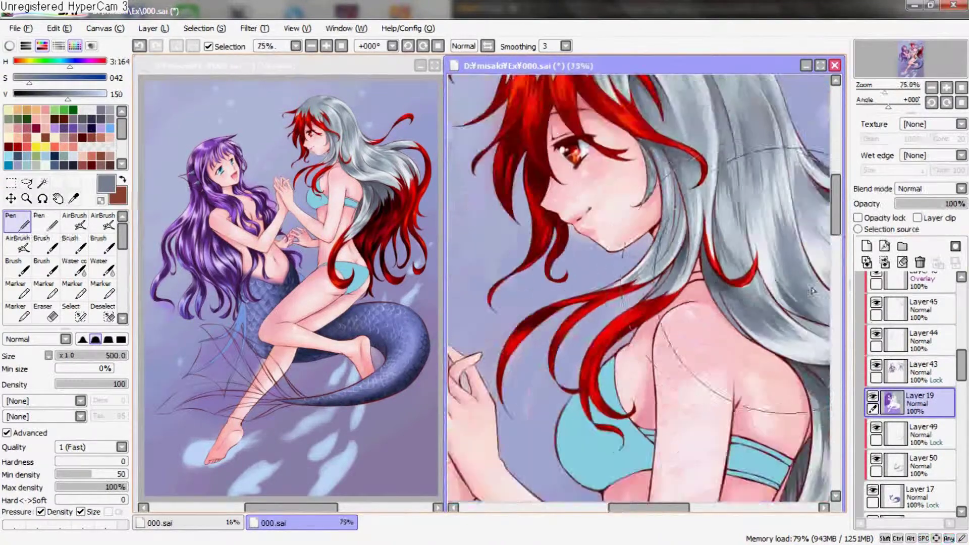
scroll(927, 352, "down", 5)
left_click(878, 343)
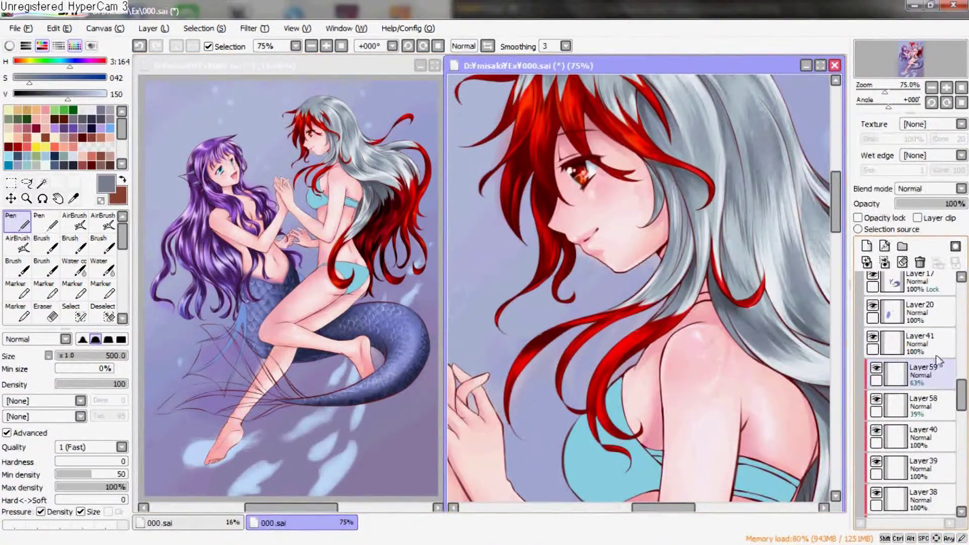
scroll(909, 353, "down", 5)
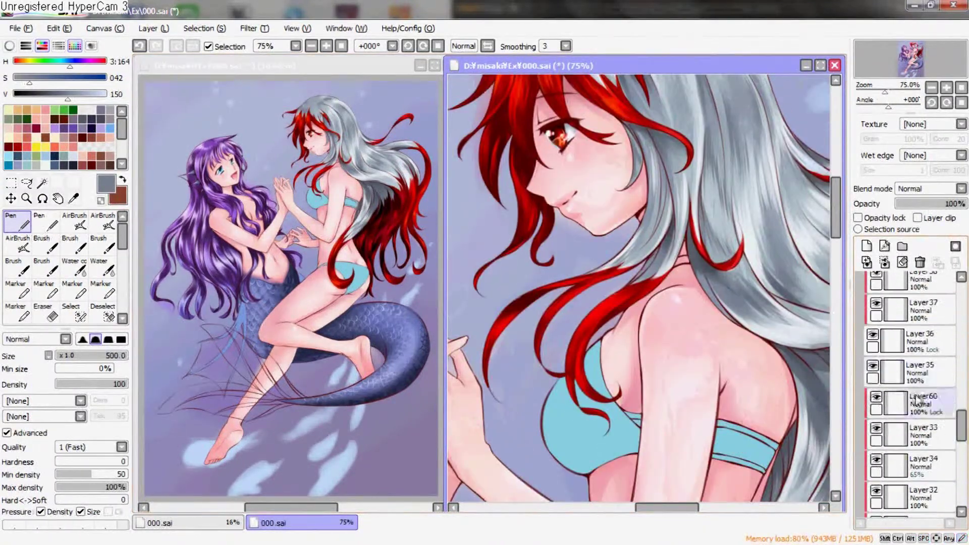
left_click(877, 371)
scroll(680, 275, "up", 1)
scroll(680, 275, "up", 2)
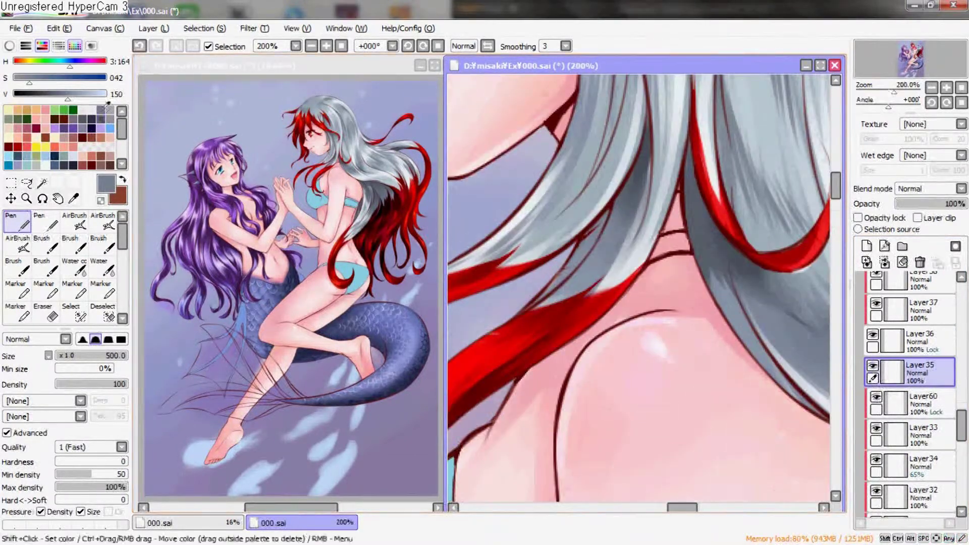
Set the paint colour to white and lock Layer35's opacity
left_click_drag(24, 80, 114, 79)
left_click_drag(67, 94, 103, 94)
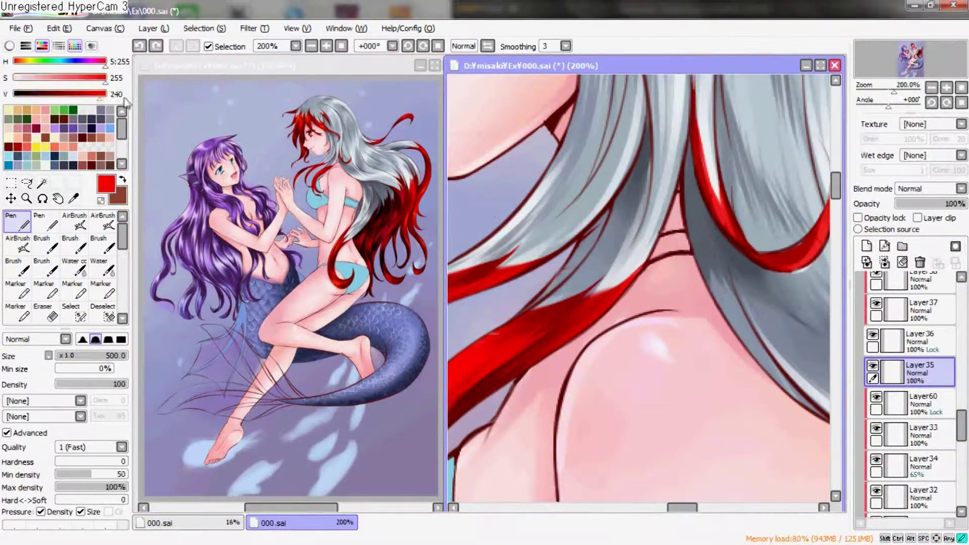
left_click_drag(54, 82, 14, 80)
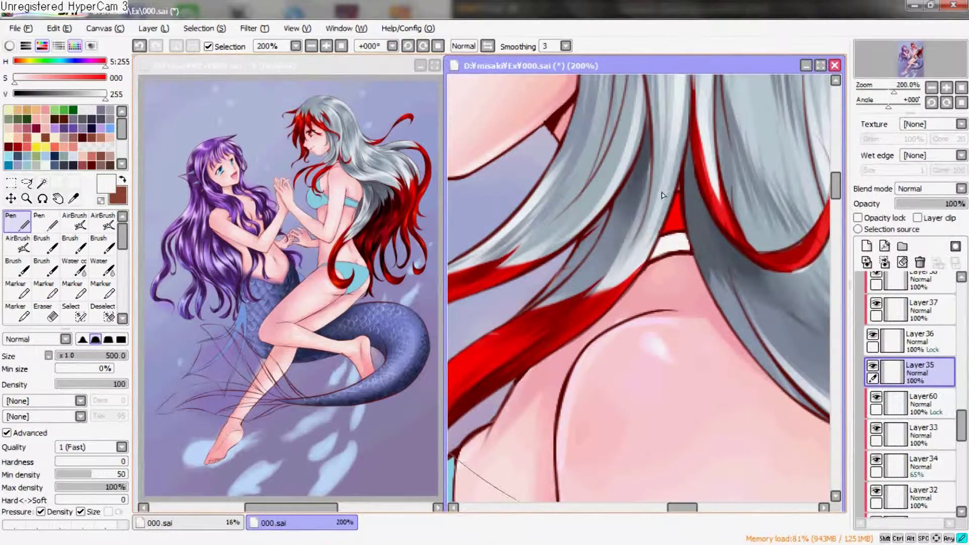
left_click(880, 215)
scroll(650, 220, "up", 2)
Airbrush the gap at size 8 using light grey and reds and greys sampled from the hair
left_click(75, 222)
left_click_drag(105, 94, 88, 94)
key("bracketleft")
key("bracketleft")
key("bracketleft")
key("bracketleft")
key("bracketleft")
key("bracketleft")
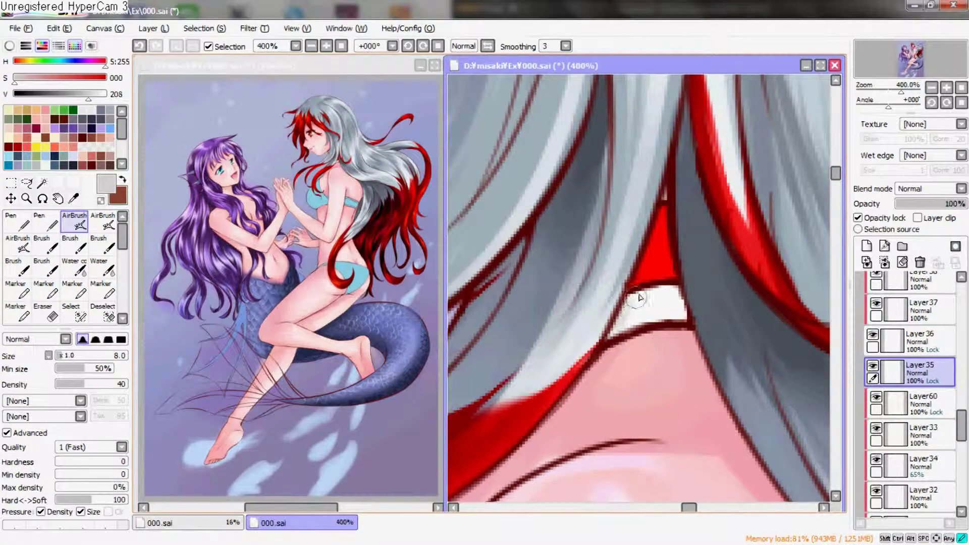
left_click(668, 262, "alt")
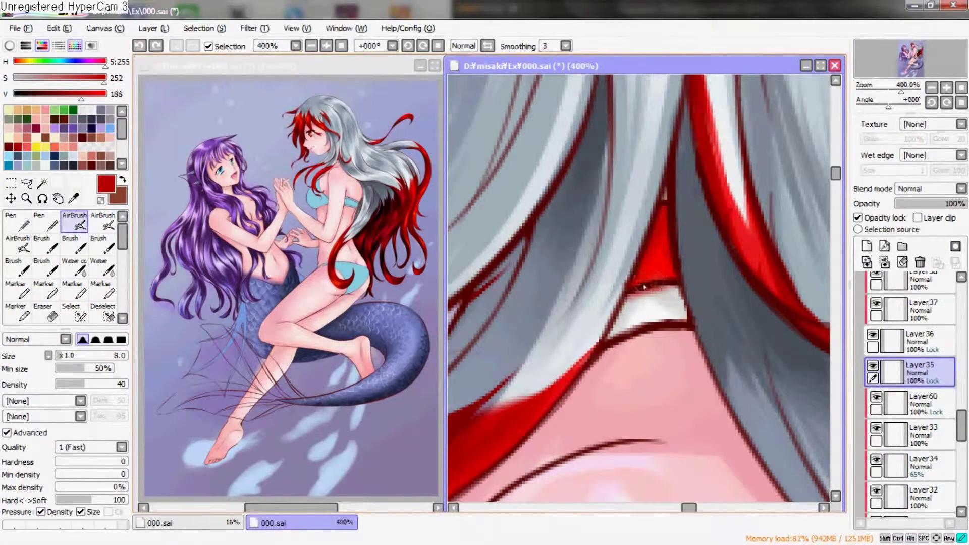
mouse_move(750, 231)
left_mouse_down()
mouse_move(705, 264)
mouse_move(631, 208)
mouse_move(690, 285)
left_mouse_up()
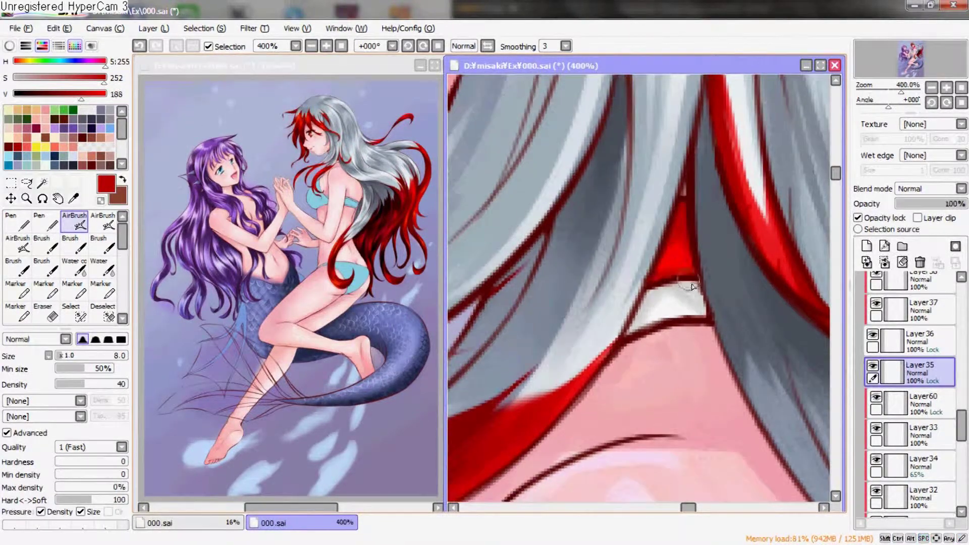
left_click(690, 287, "alt")
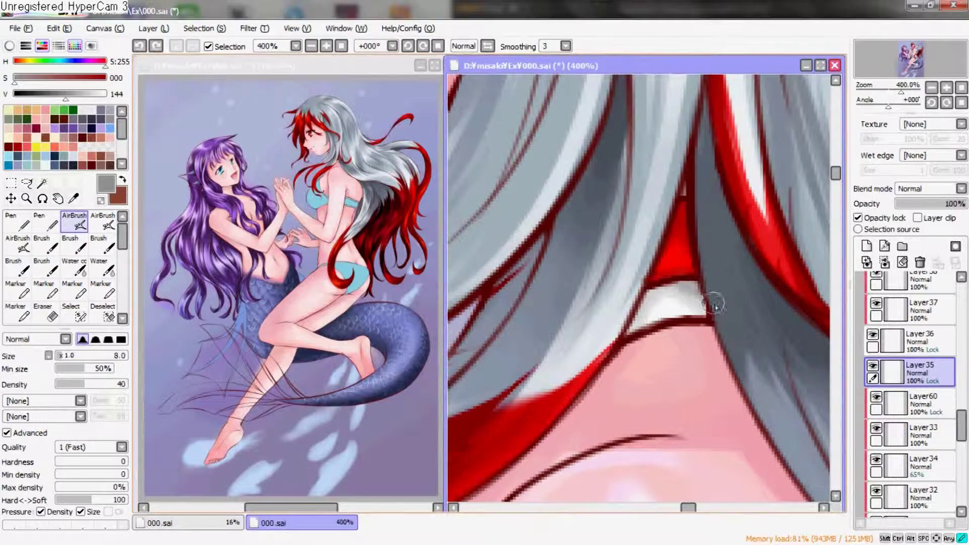
left_click(677, 190, "alt")
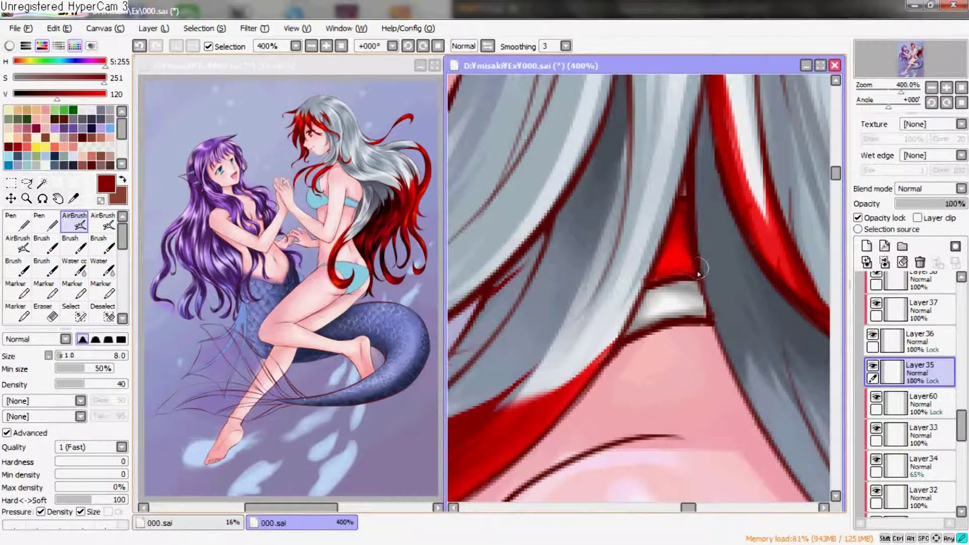
scroll(665, 231, "down", 3)
scroll(707, 212, "down", 3)
scroll(732, 202, "up", 1)
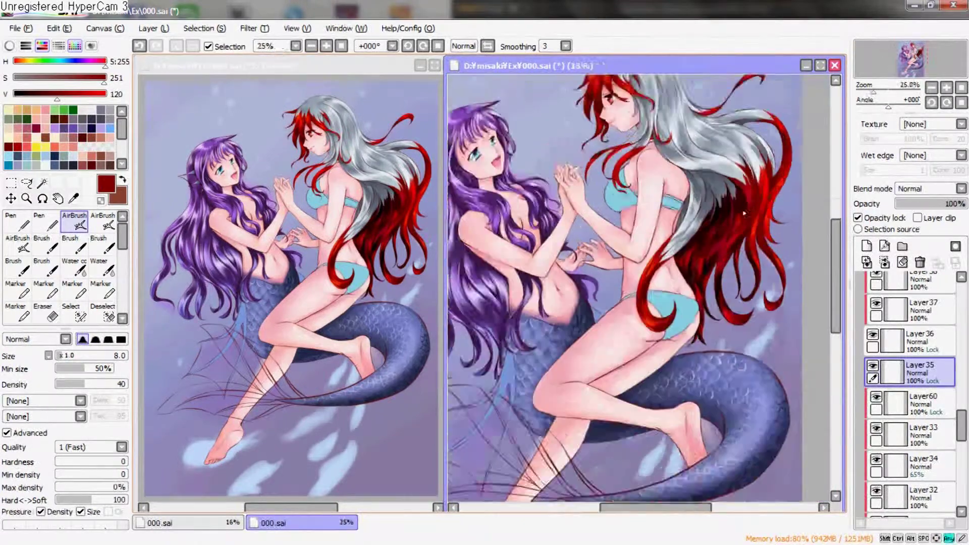
Select Layer18 and frame the hips and bikini
scroll(757, 198, "up", 1)
left_click_drag(755, 199, 738, 181)
scroll(936, 345, "up", 5)
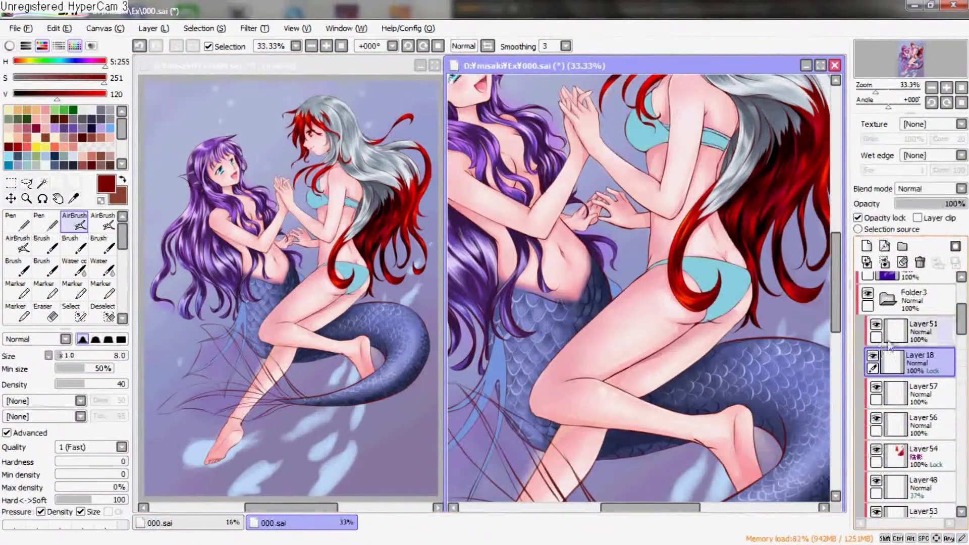
left_click(882, 333)
left_click(909, 362)
scroll(675, 226, "up", 2)
scroll(675, 225, "up", 1)
left_click_drag(675, 225, 669, 118)
Pick a darker teal from the bikini and airbrush shading across the bikini bottom
key("n")
left_click(666, 312, "alt")
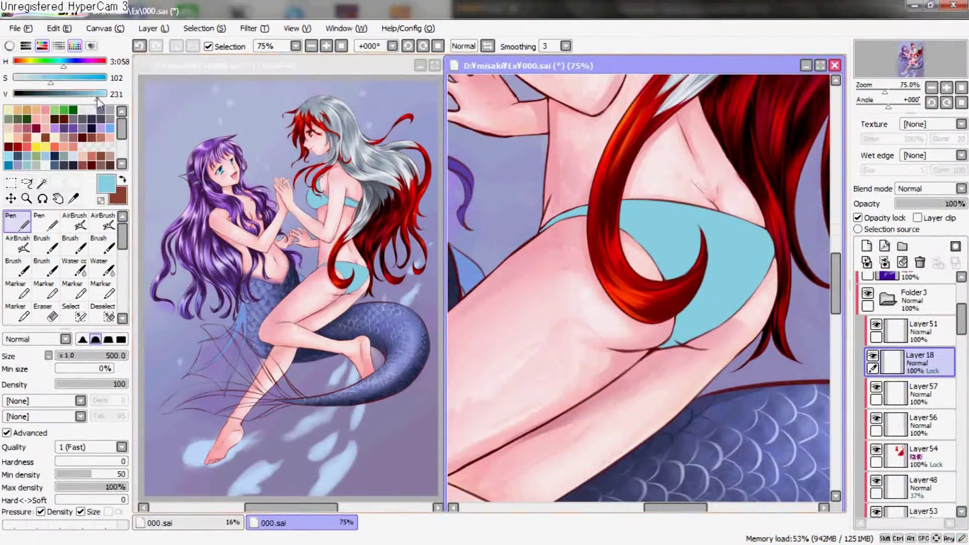
left_click_drag(666, 312, 654, 286)
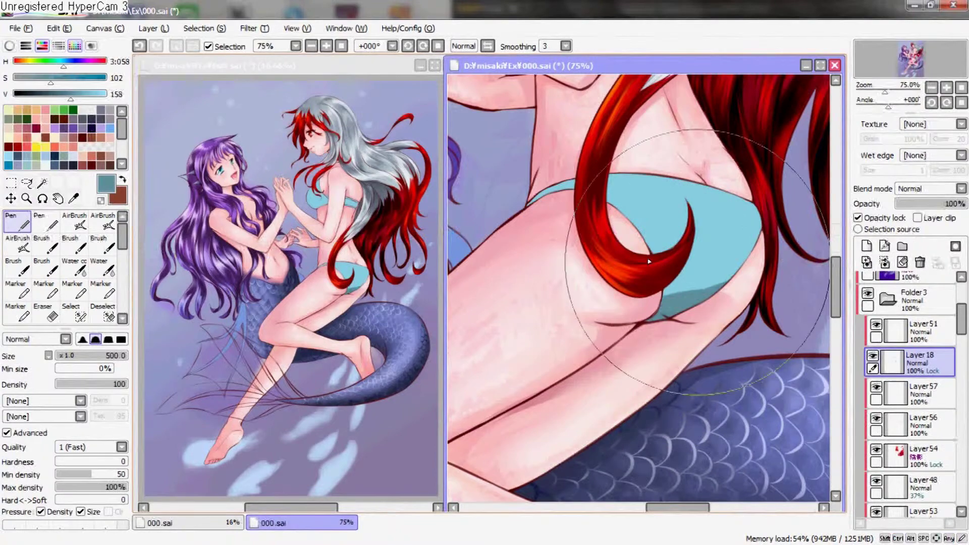
left_click(96, 226)
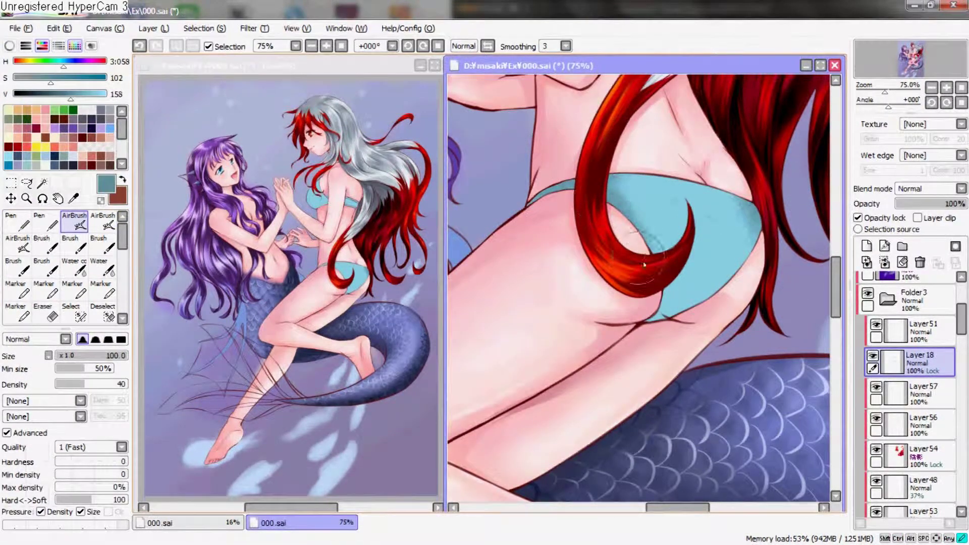
scroll(692, 278, "down", 1)
left_click_drag(692, 278, 715, 221)
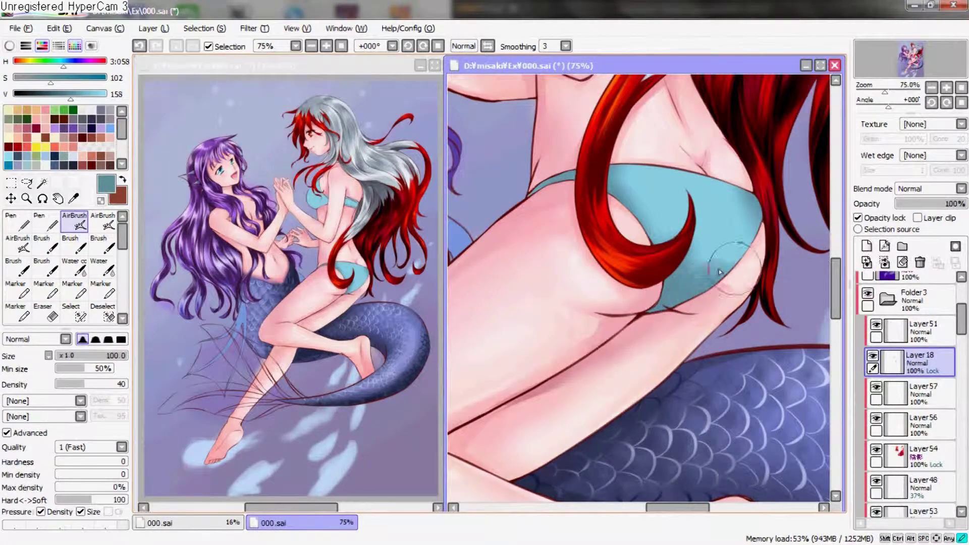
left_click_drag(739, 182, 723, 215)
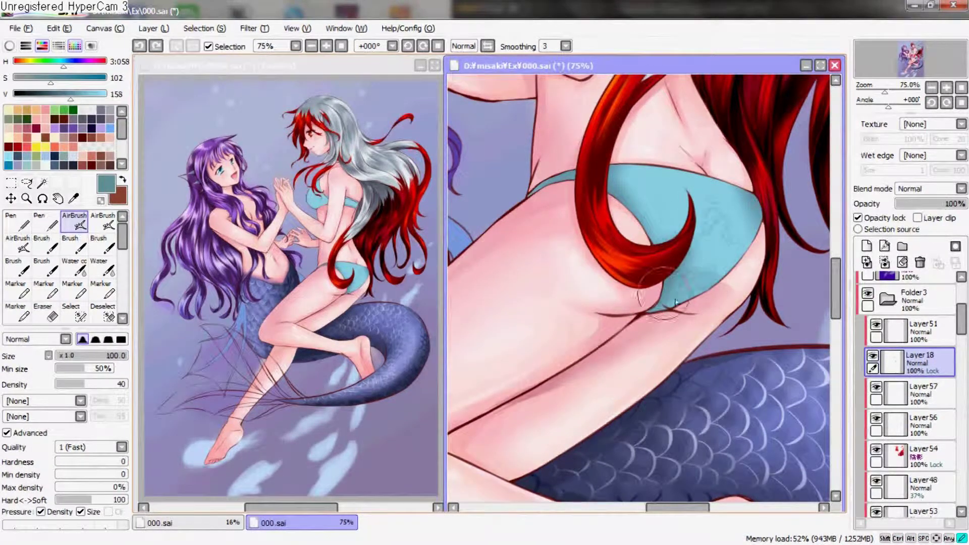
left_click_drag(679, 290, 713, 244)
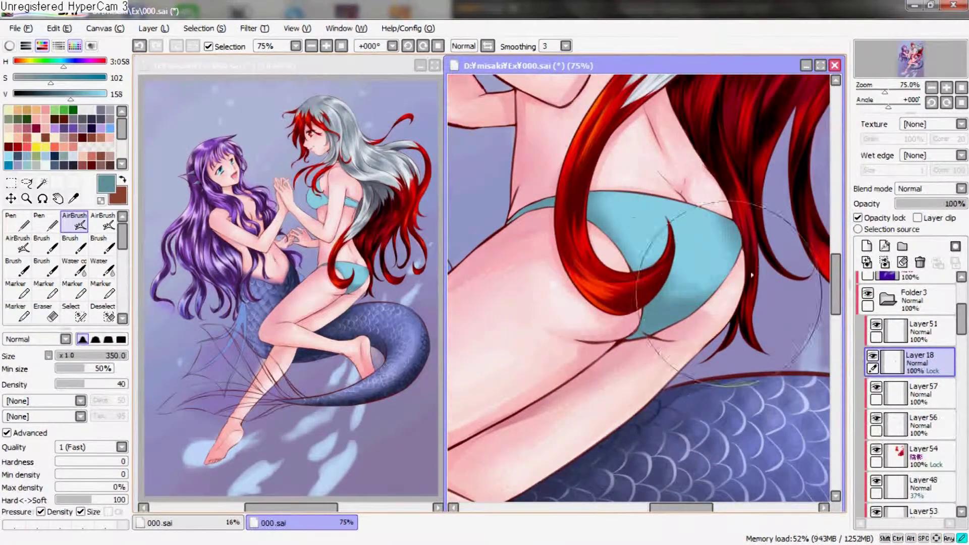
Shade the bikini top's left and lower edges with a size-120 brush
scroll(610, 255, "up", 5)
key("bracketleft")
key("bracketleft")
key("bracketleft")
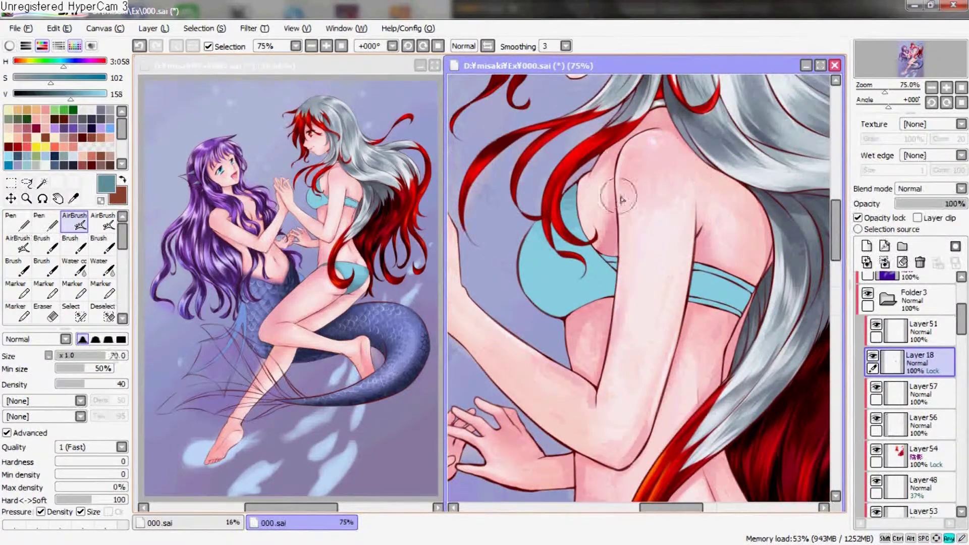
left_click_drag(549, 214, 526, 260)
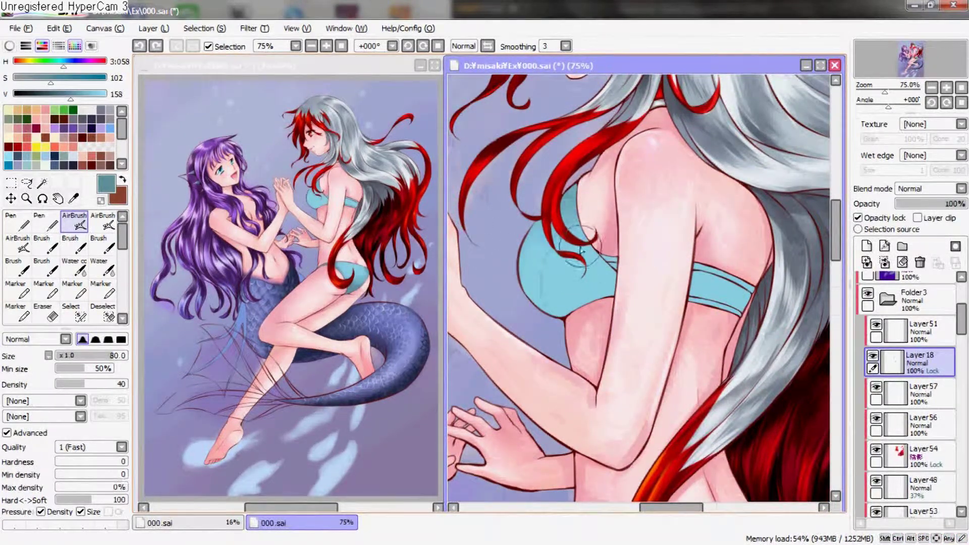
left_click_drag(594, 231, 524, 253)
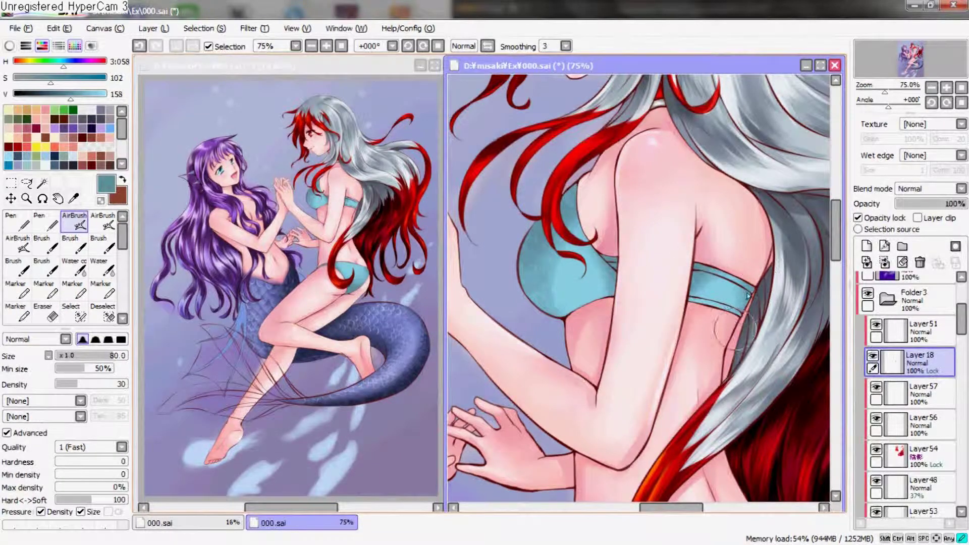
Zoom out, return to the Pen and add a new layer above Layer18
scroll(709, 314, "down", 3)
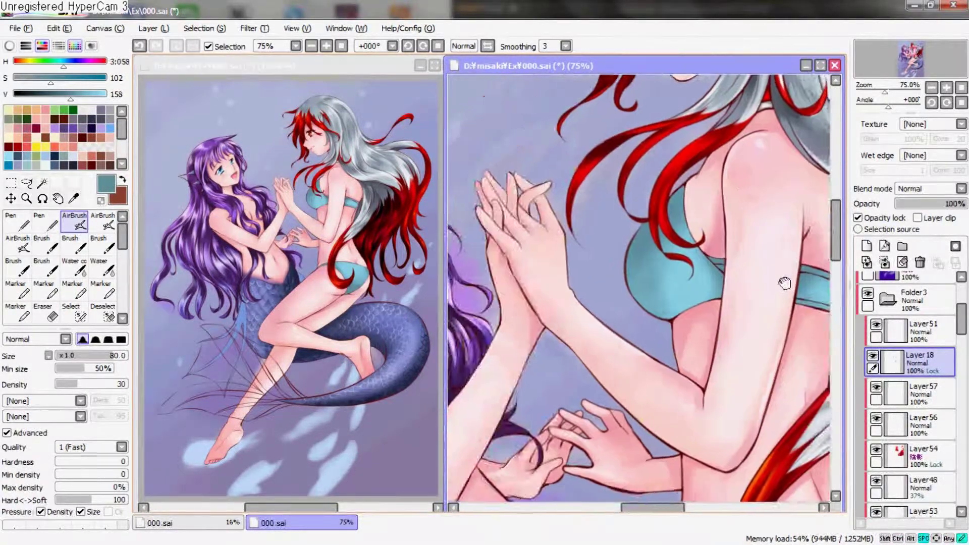
scroll(656, 268, "down", 3)
scroll(607, 222, "down", 3)
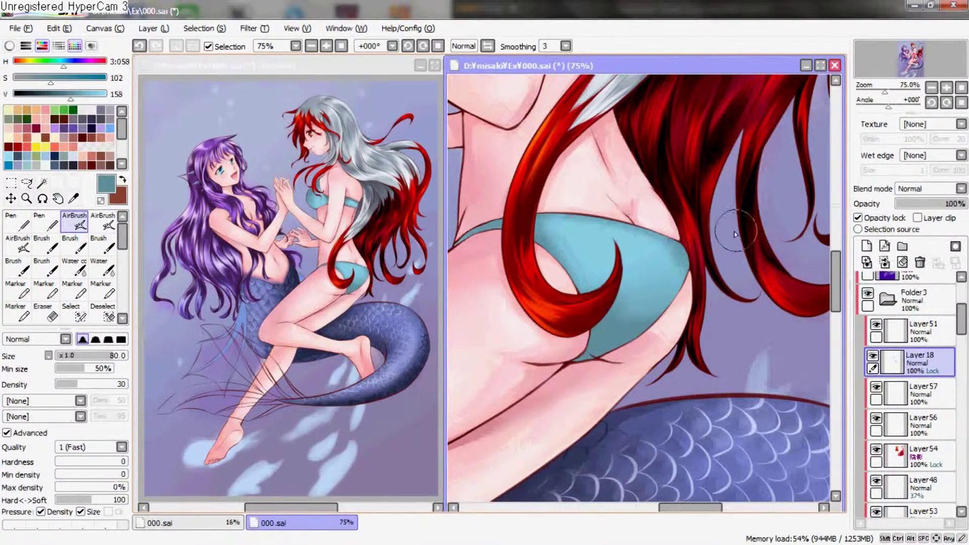
scroll(706, 247, "down", 1)
scroll(656, 268, "down", 1)
scroll(600, 293, "down", 1)
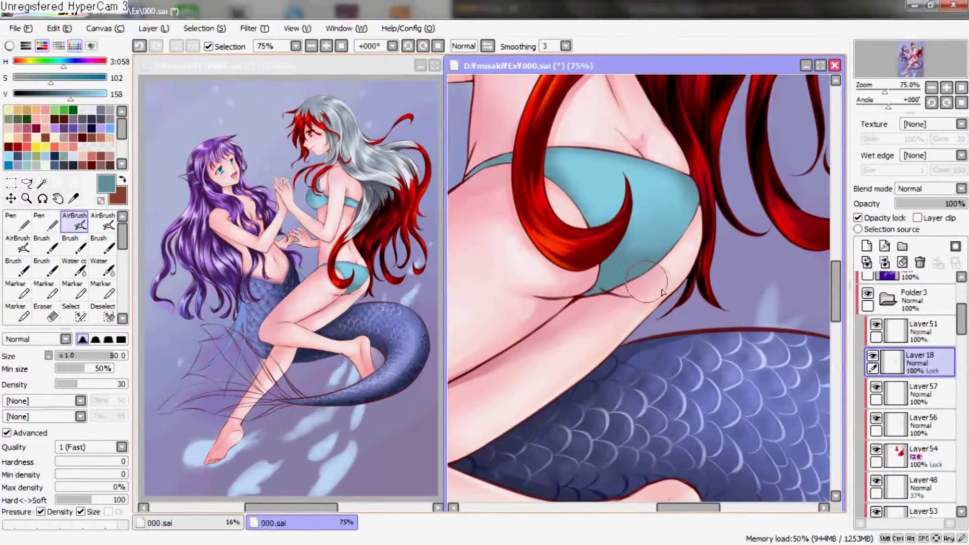
scroll(663, 293, "down", 1)
left_click(18, 221)
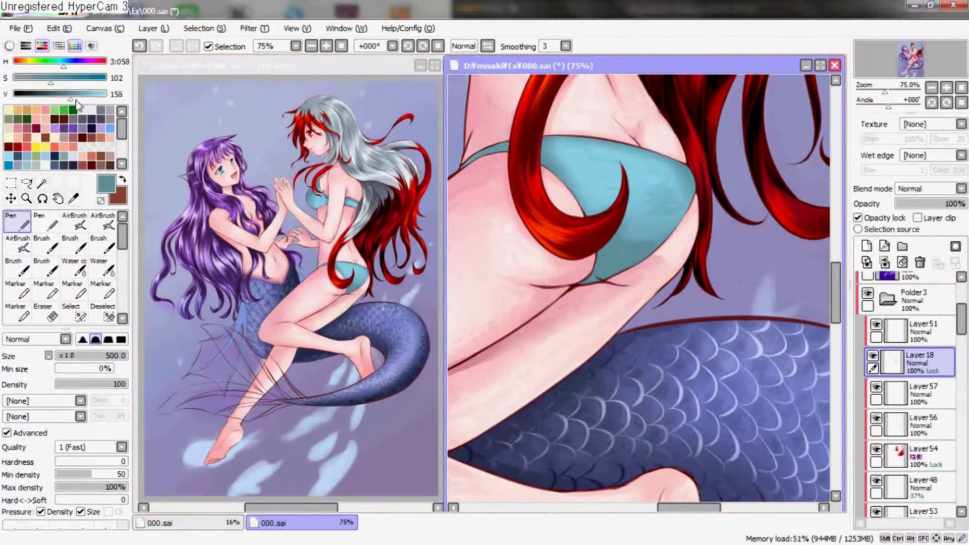
left_click(867, 246)
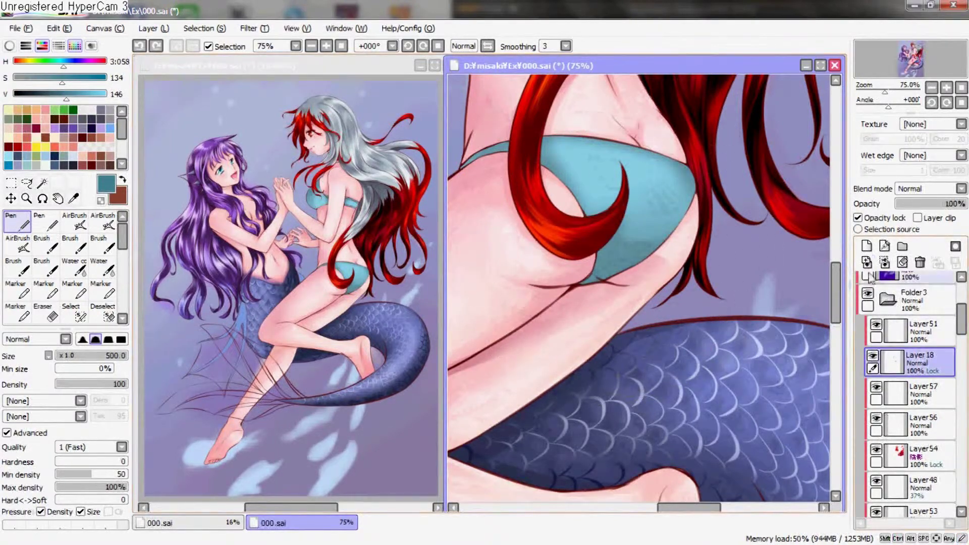
Clip the new layer to Layer18 and paint a thin dark teal stroke on the bikini
left_click(918, 217)
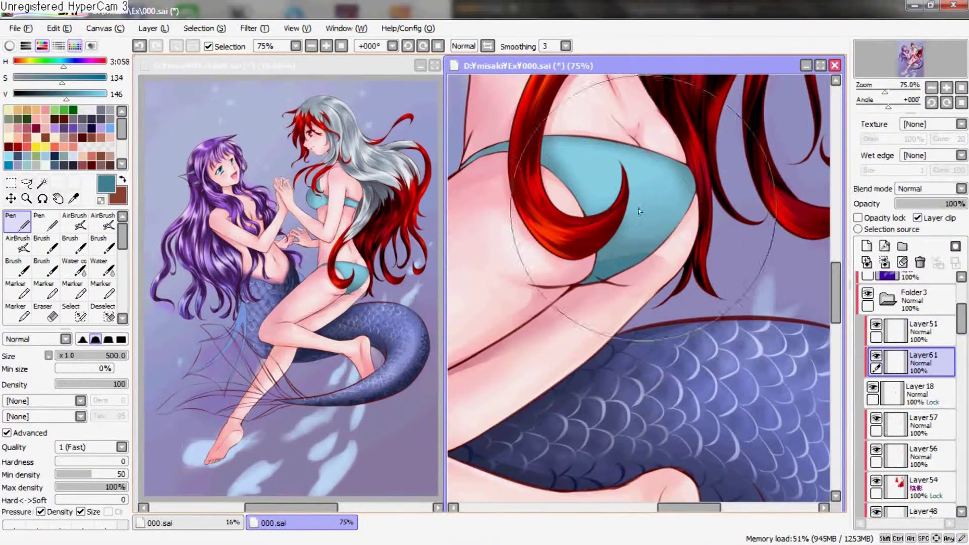
left_click_drag(643, 209, 620, 253)
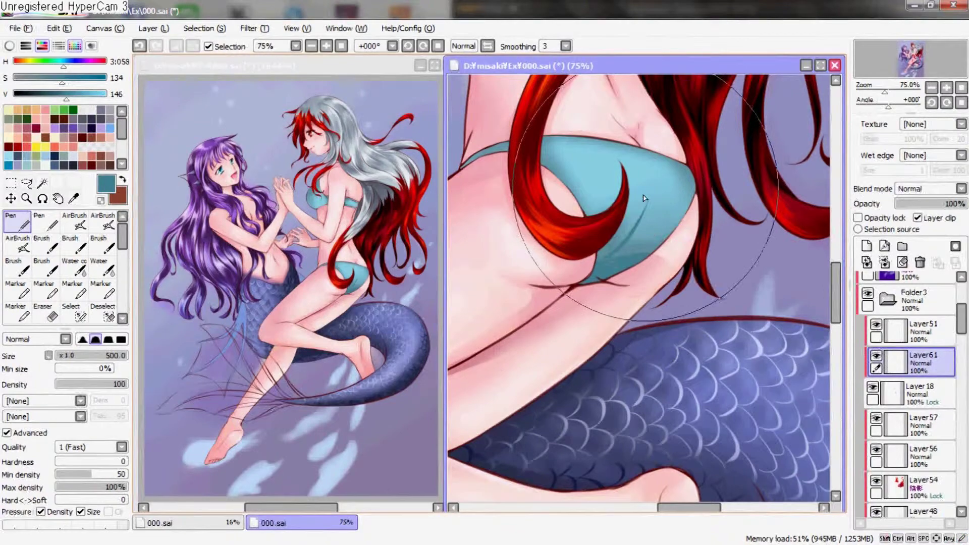
scroll(610, 243, "right", 2)
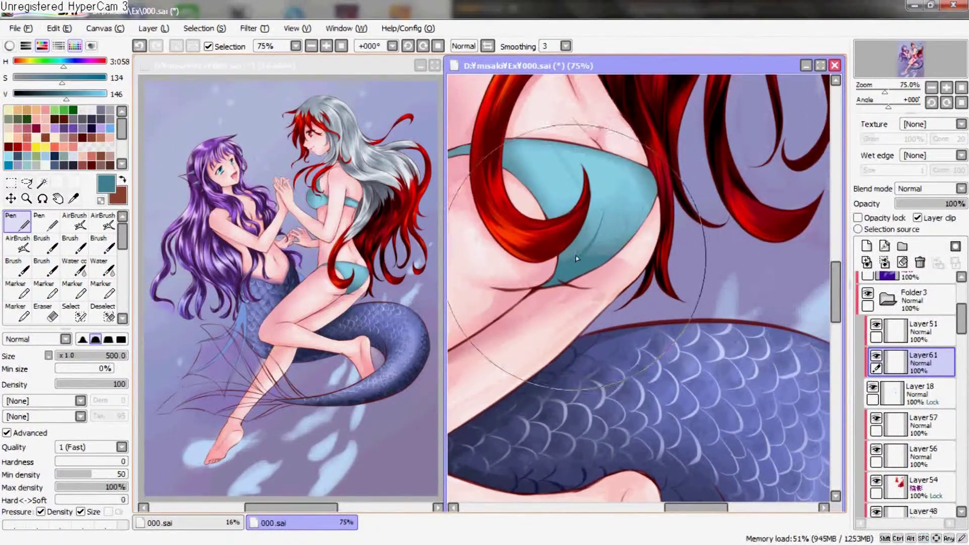
left_click_drag(618, 268, 698, 299)
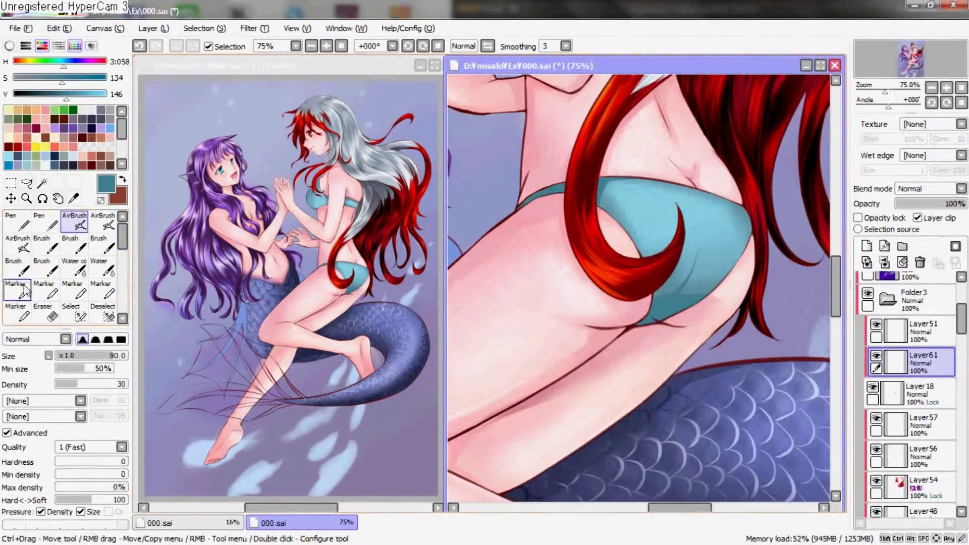
key("m")
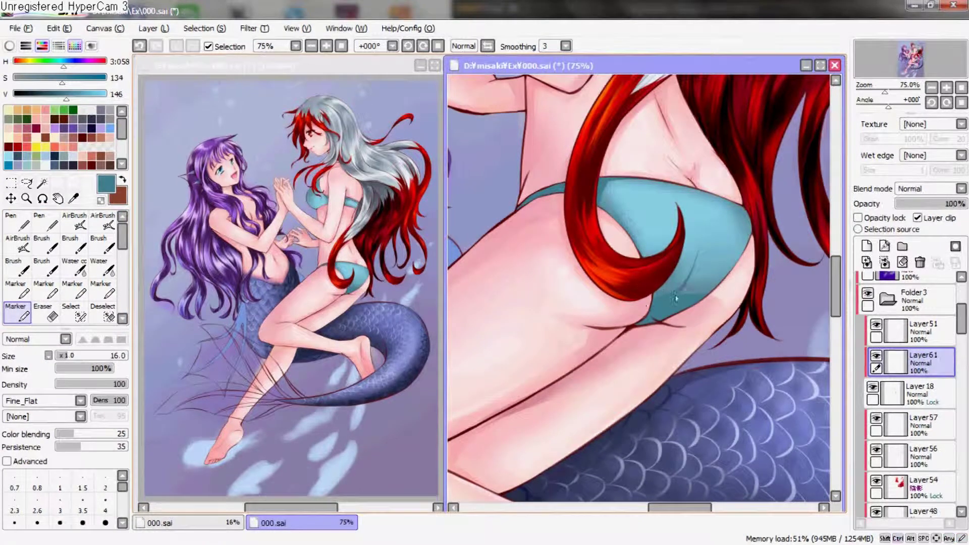
mouse_move(732, 279)
left_mouse_down()
mouse_move(654, 255)
mouse_move(635, 270)
left_mouse_up()
key("n")
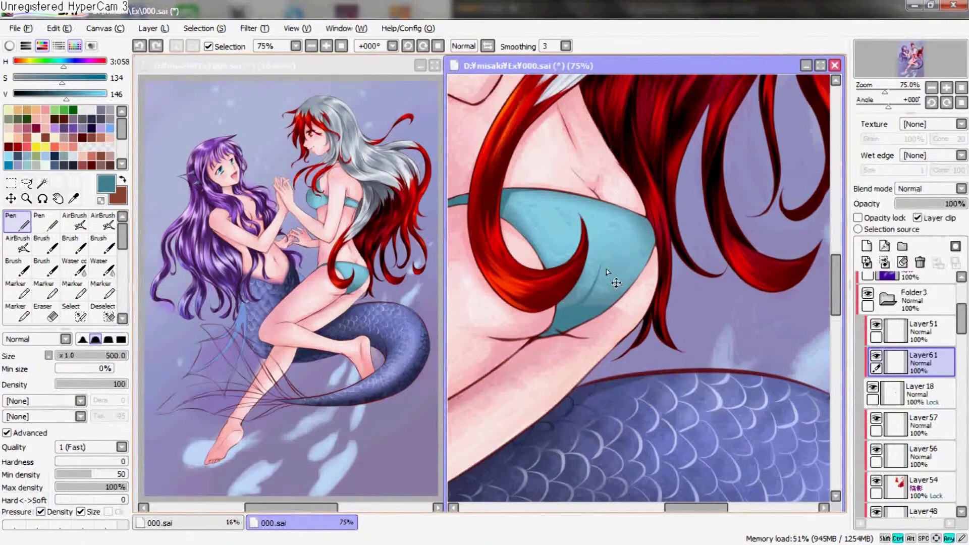
Paint dark teal strokes on the bikini bottom, undoing and erasing stray ones
key("ctrl+z")
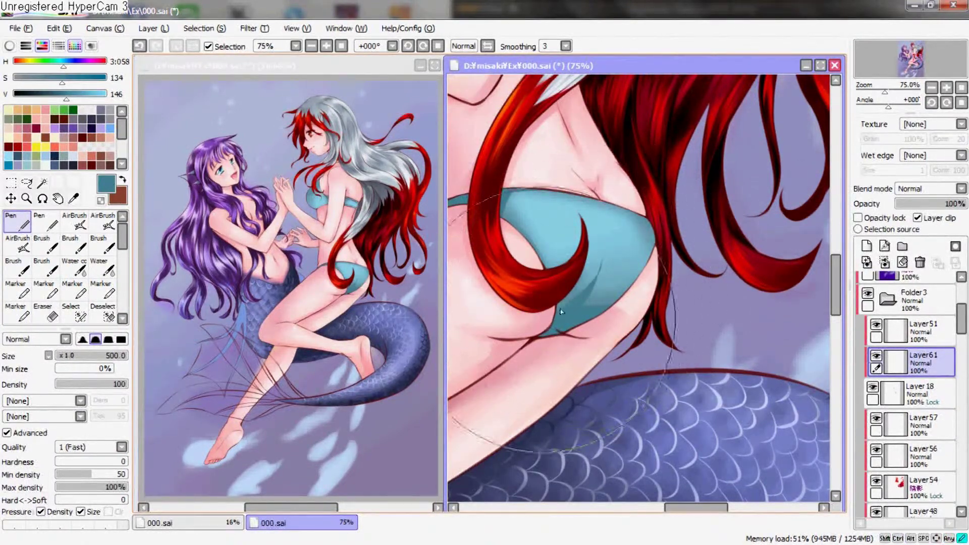
key("e")
scroll(637, 295, "up", 2)
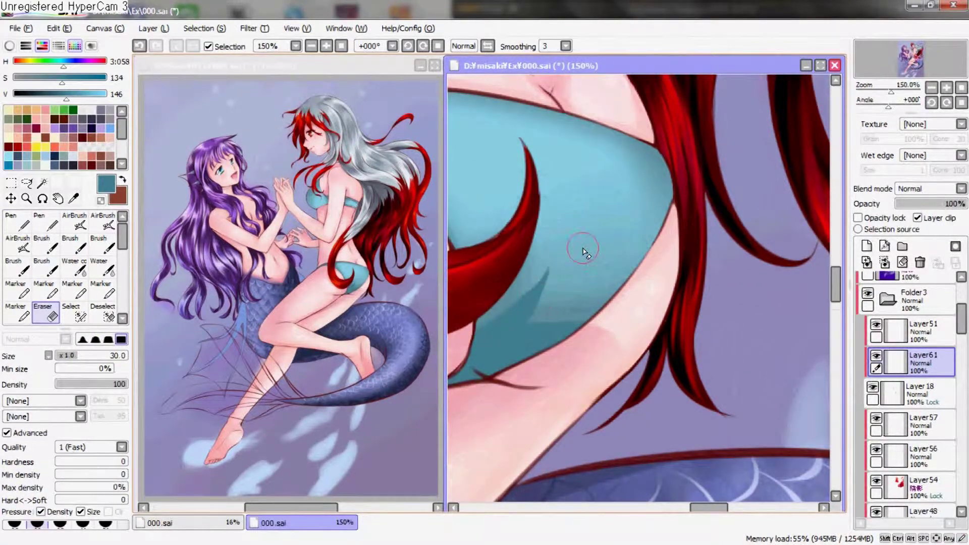
key("n")
mouse_move(581, 285)
left_mouse_down()
mouse_move(613, 193)
mouse_move(602, 258)
left_mouse_up()
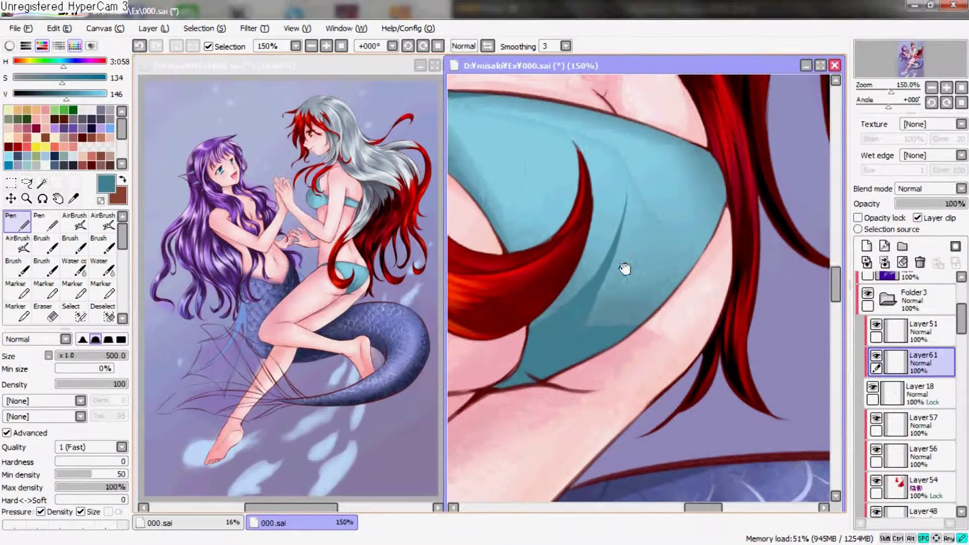
scroll(622, 282, "up", 3)
mouse_move(628, 314)
left_mouse_down()
mouse_move(655, 312)
mouse_move(631, 348)
left_mouse_up()
key("ctrl+z")
Add dark shading on the lower bikini and blend it with the watercolour brush
key("e")
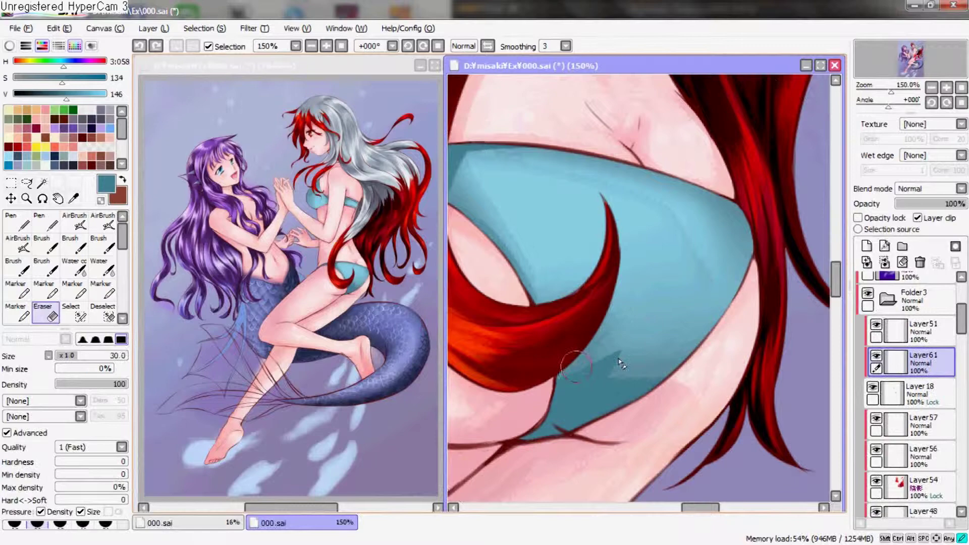
key("n")
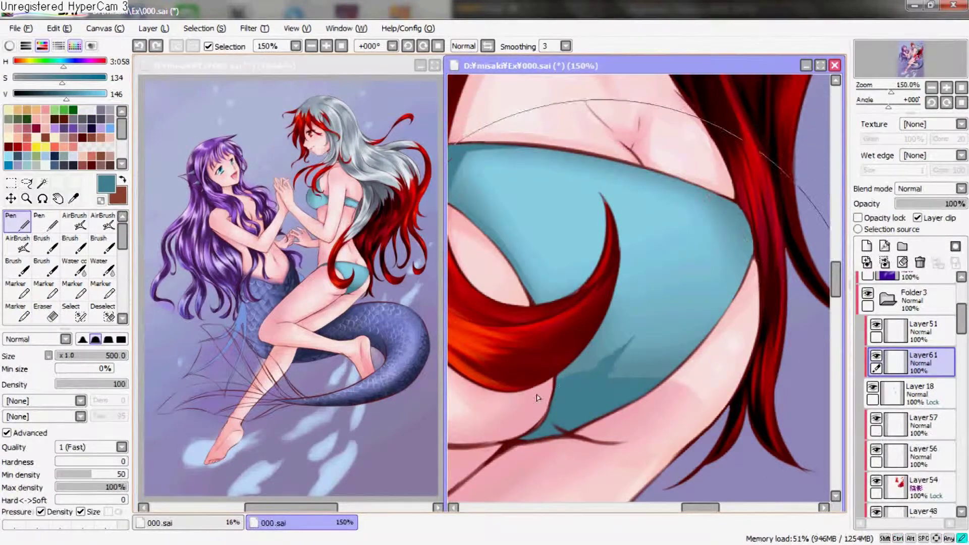
mouse_move(611, 384)
left_mouse_down()
mouse_move(598, 380)
mouse_move(654, 403)
left_mouse_up()
left_click_drag(657, 246, 645, 200)
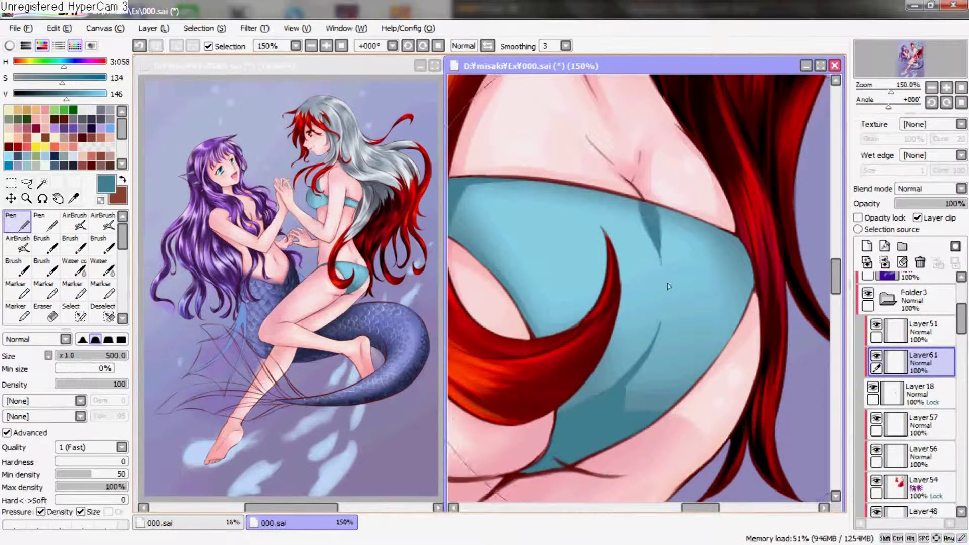
key("c")
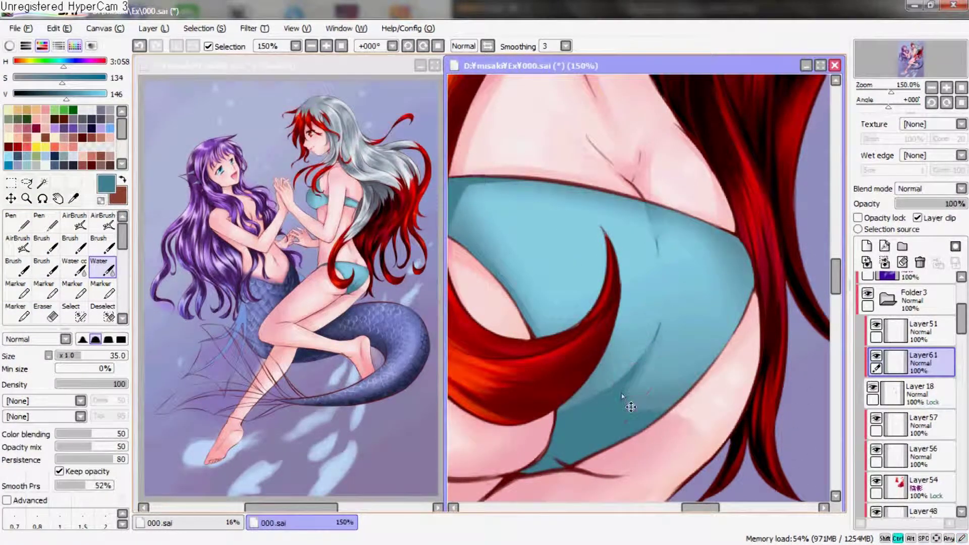
mouse_move(736, 281)
left_mouse_down()
mouse_move(735, 292)
mouse_move(794, 271)
mouse_move(709, 270)
mouse_move(784, 271)
left_mouse_up()
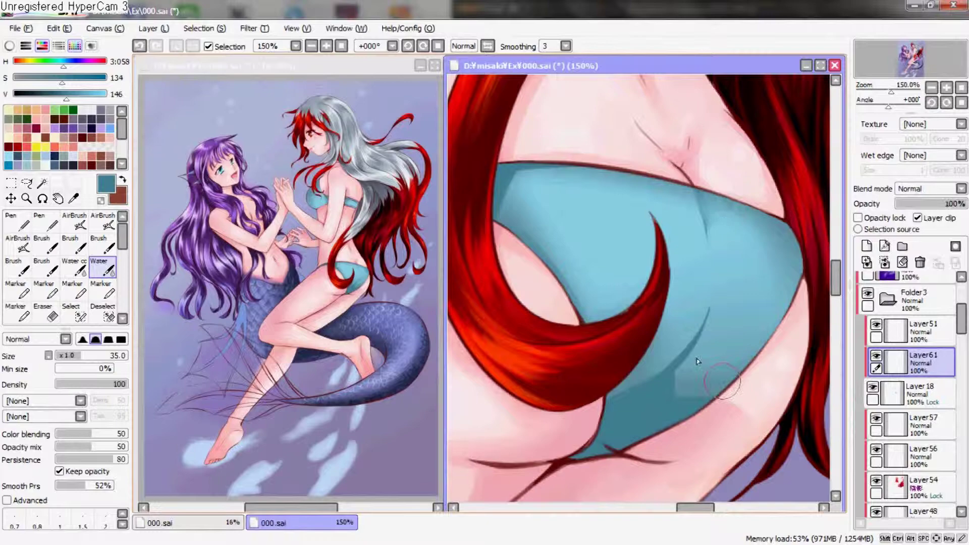
scroll(737, 262, "down", 2)
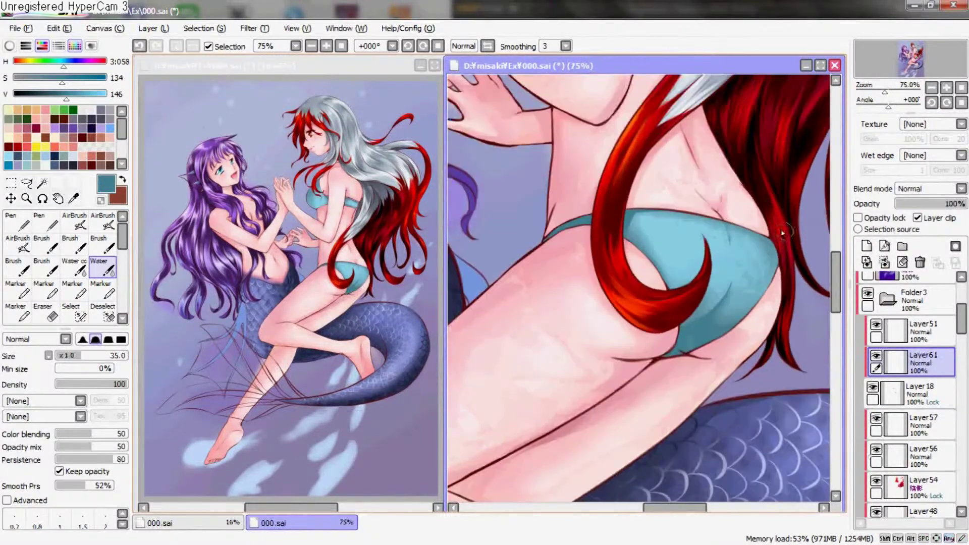
scroll(757, 263, "up", 1)
Mirror the canvas horizontally and keep blending the bikini shading
key("n")
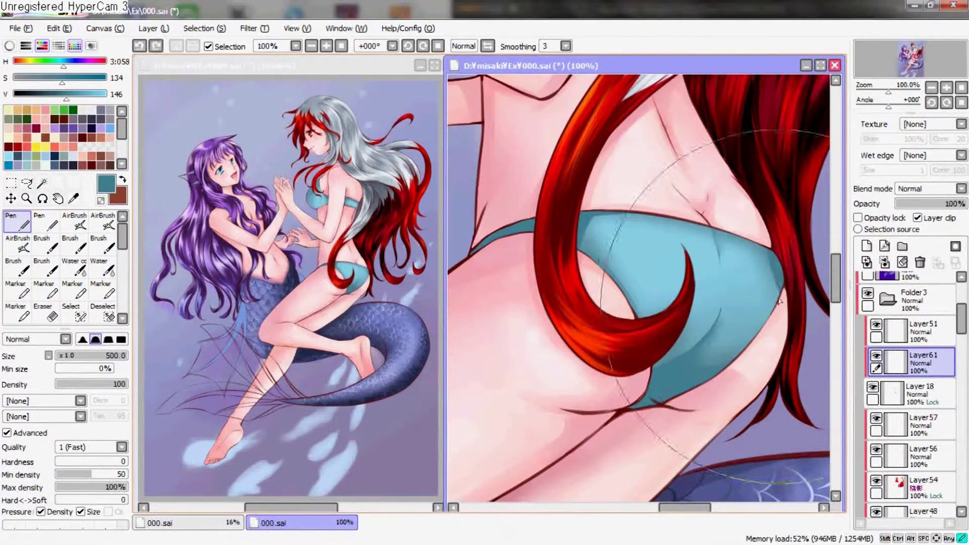
left_click(463, 46)
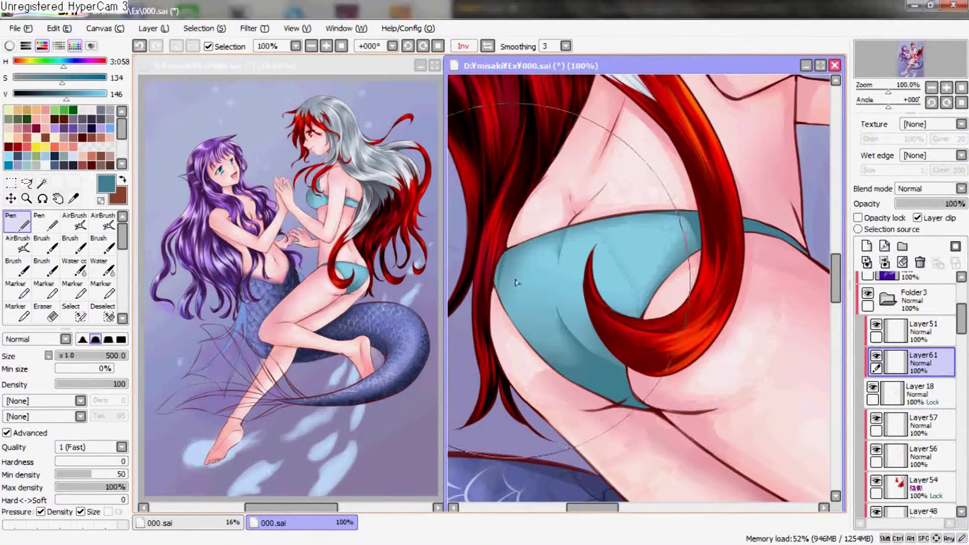
key("c")
left_click_drag(516, 260, 523, 274)
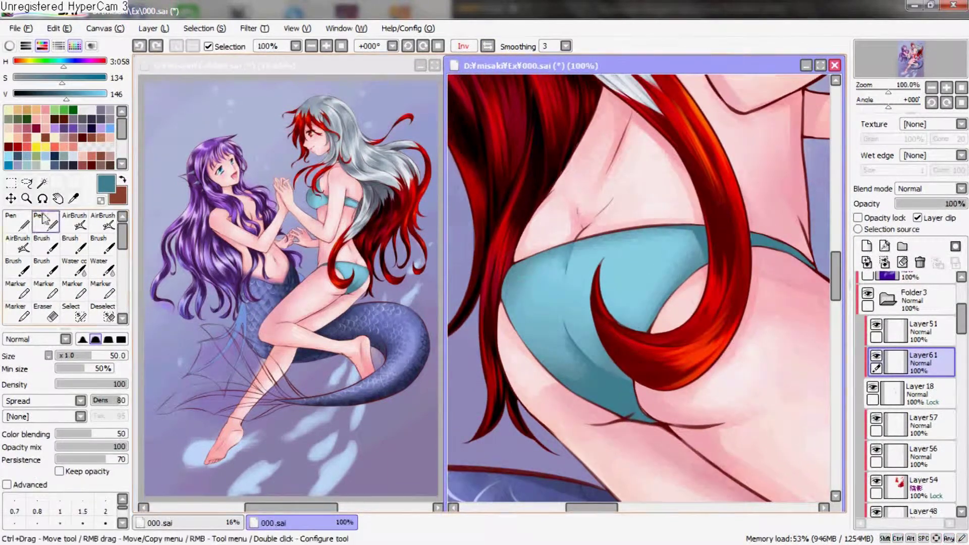
key("n")
mouse_move(625, 234)
left_mouse_down()
mouse_move(612, 288)
mouse_move(647, 286)
mouse_move(624, 260)
mouse_move(608, 260)
left_mouse_up()
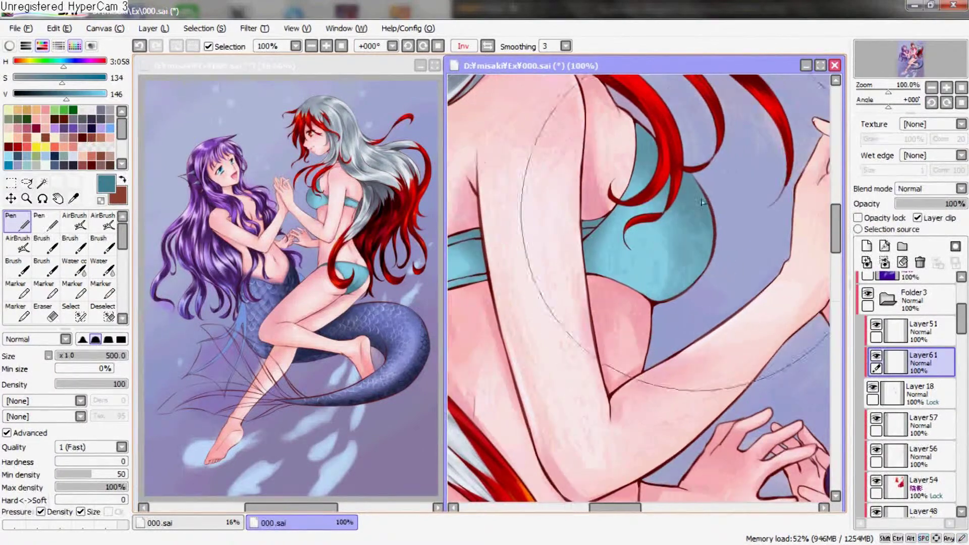
Paint dark teal shading on the bikini top on Layer61, discarding the darker lower-edge stroke
left_click_drag(705, 230, 660, 286)
key("ctrl+z")
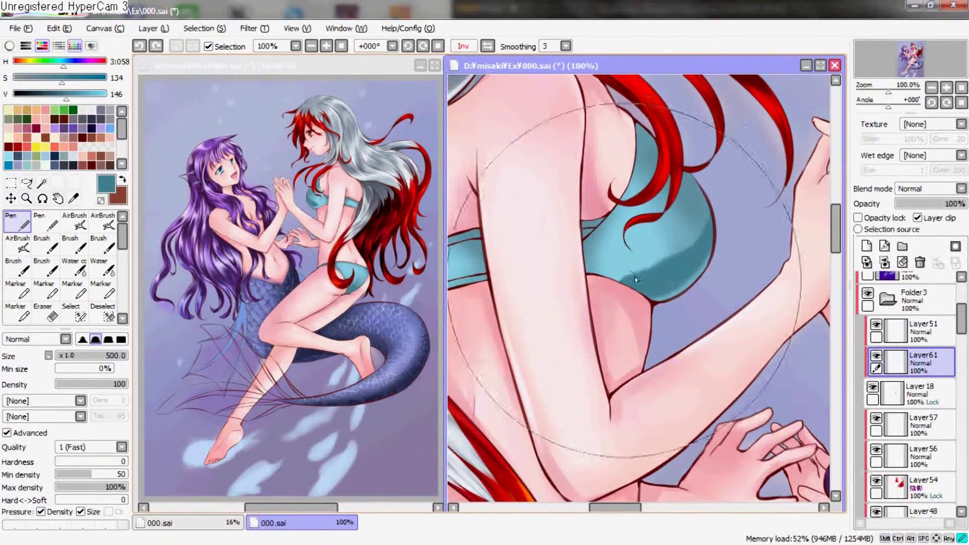
key("ctrl+y")
left_click_drag(593, 262, 669, 283)
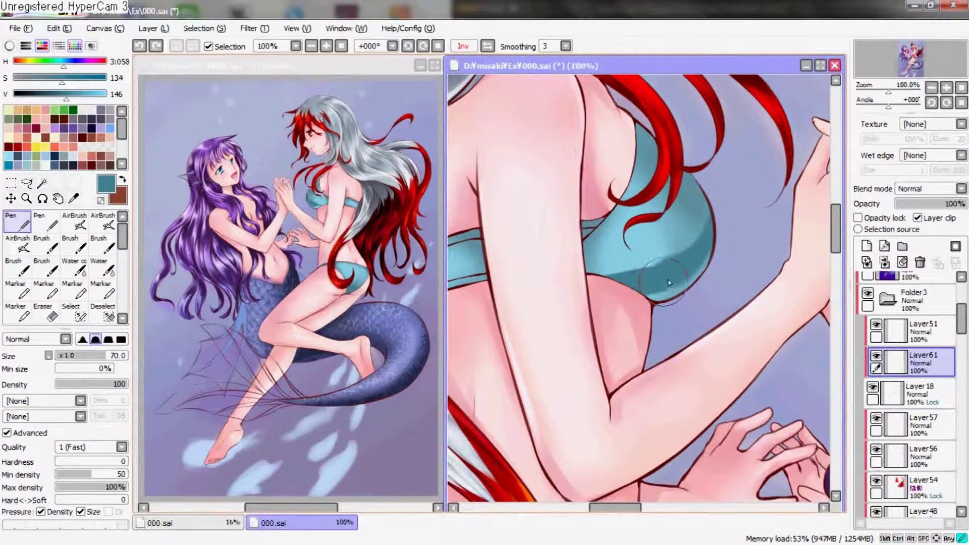
key("ctrl+z")
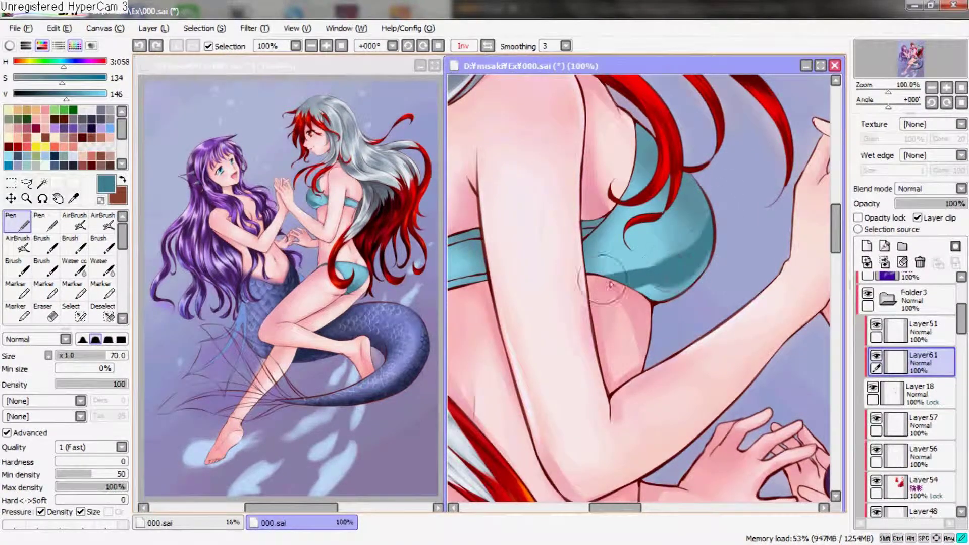
Flip the canvas view back to normal and undo a streaky stroke on the shoulder
left_click_drag(732, 222, 712, 245)
key("h")
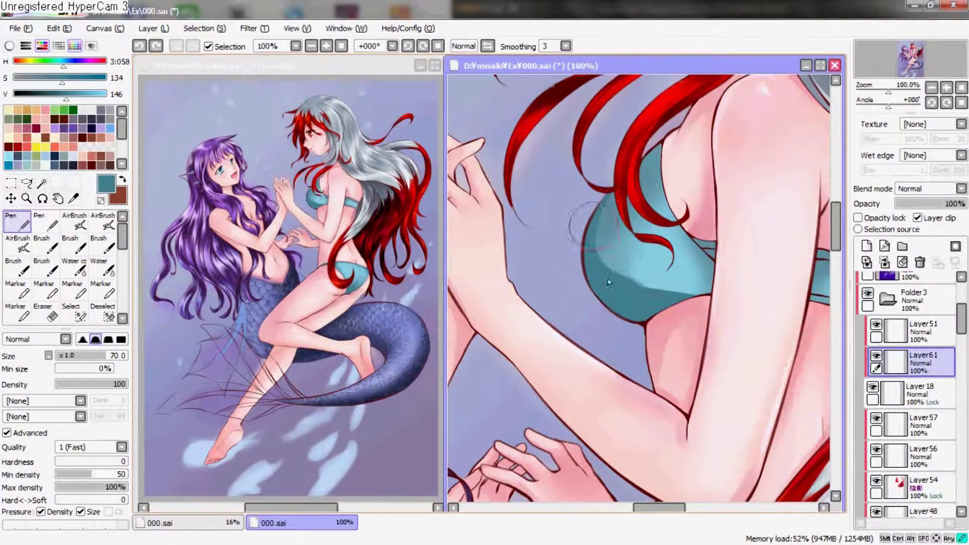
left_click_drag(738, 263, 640, 320)
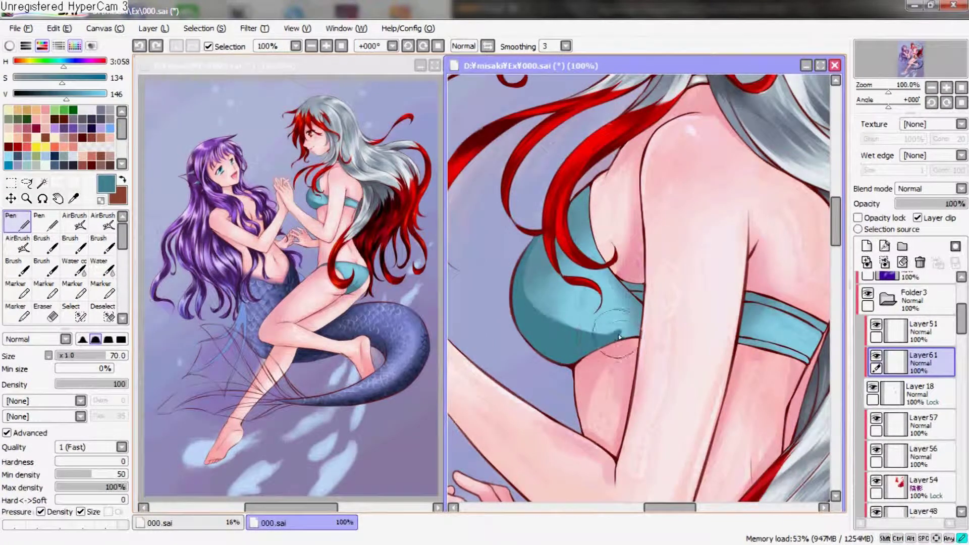
left_click_drag(625, 345, 665, 318)
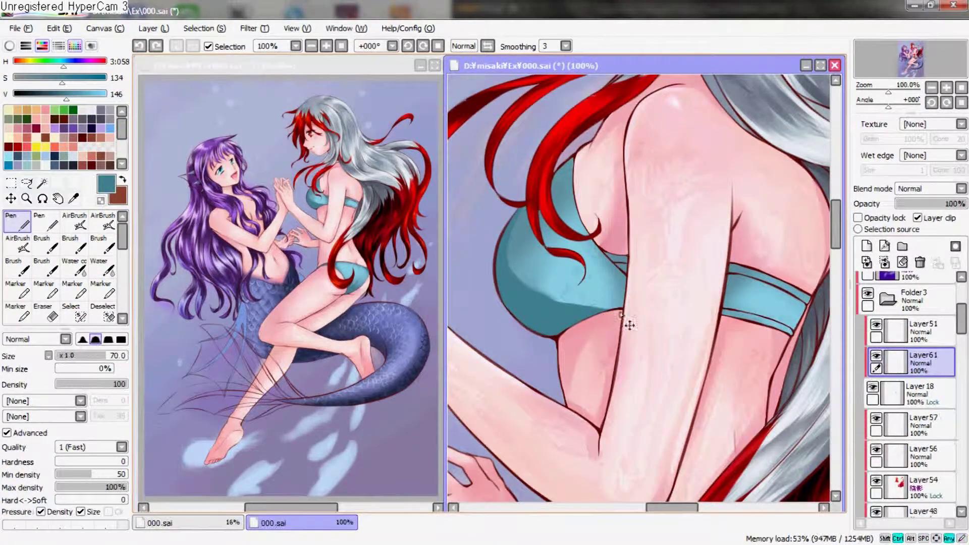
key("ctrl+z")
left_click_drag(617, 237, 576, 278)
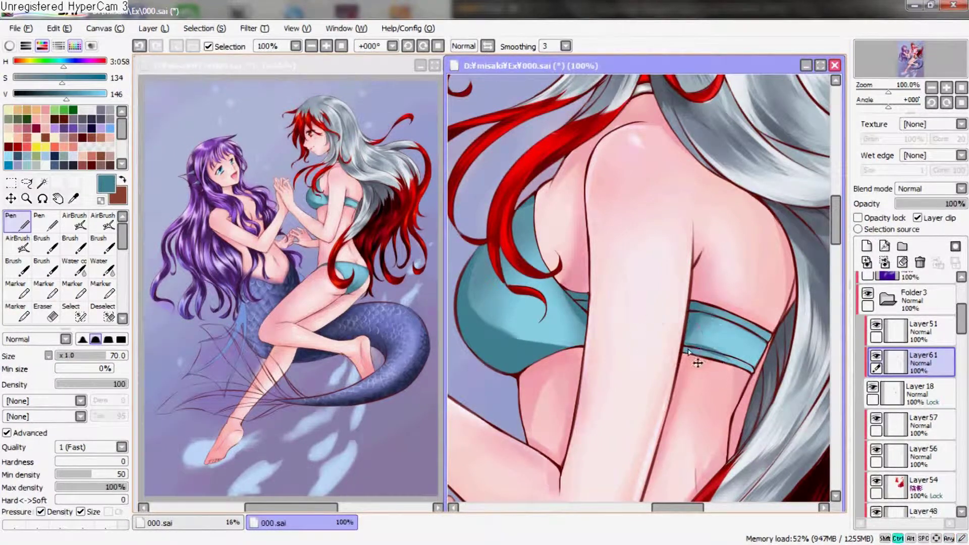
Try airbrushing darker shading over the lower bikini on Layer18, then undo it
scroll(699, 358, "down", 1)
scroll(706, 333, "down", 1)
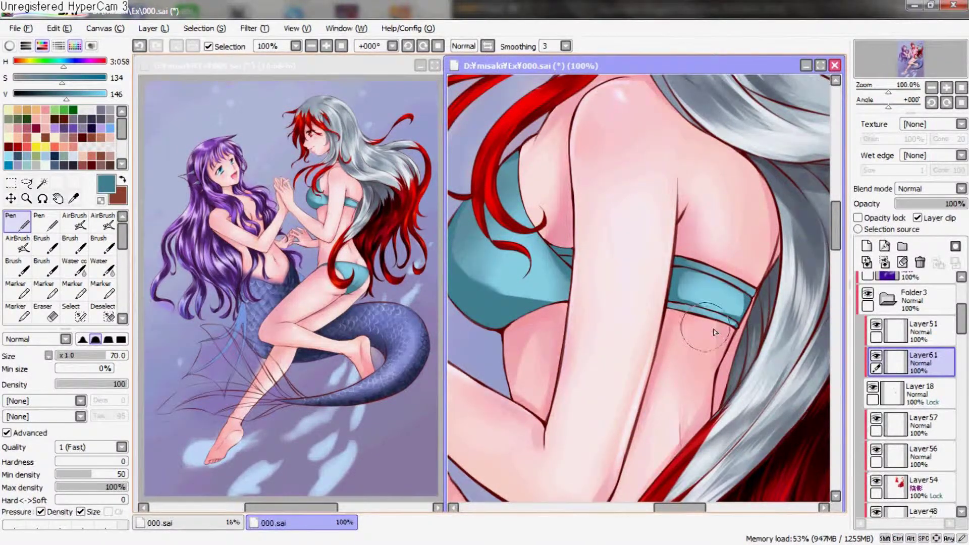
scroll(714, 332, "down", 1)
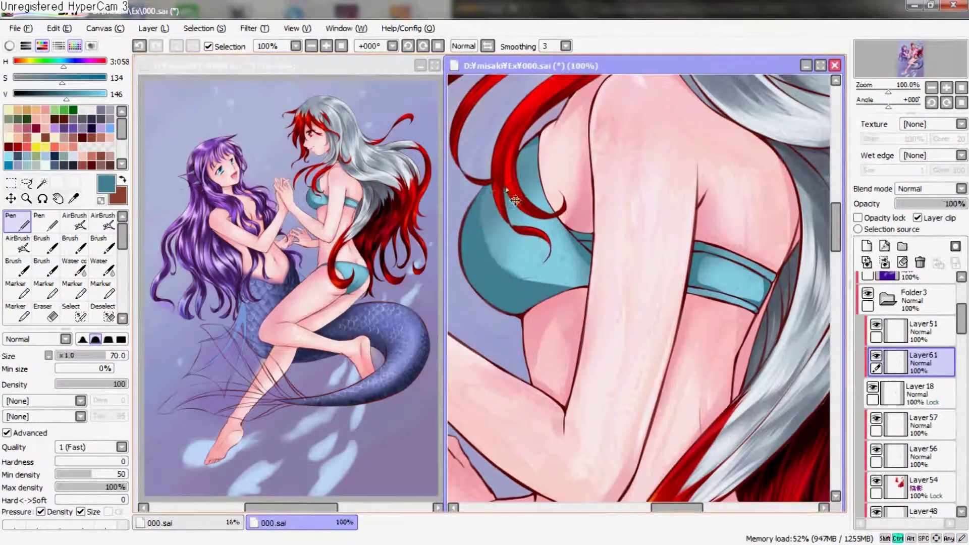
scroll(515, 199, "up", 2)
left_click(919, 393)
key("v")
mouse_move(607, 235)
left_mouse_down()
mouse_move(662, 292)
mouse_move(677, 324)
mouse_move(729, 335)
mouse_move(707, 296)
mouse_move(737, 309)
mouse_move(746, 331)
left_mouse_up()
key("ctrl+z")
Return to Layer61, then make Layer51 the active layer
left_click(896, 370)
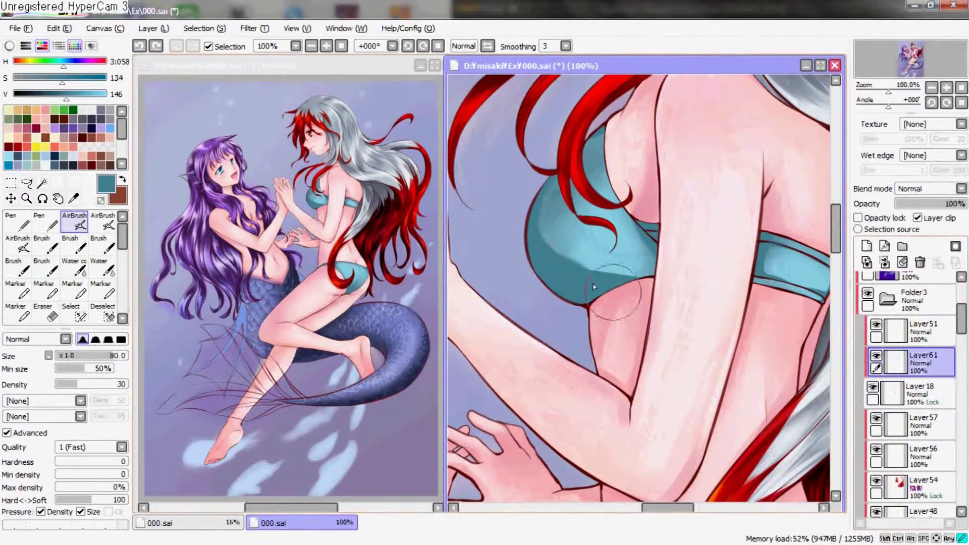
mouse_move(671, 235)
left_mouse_down()
mouse_move(652, 281)
mouse_move(702, 313)
left_mouse_up()
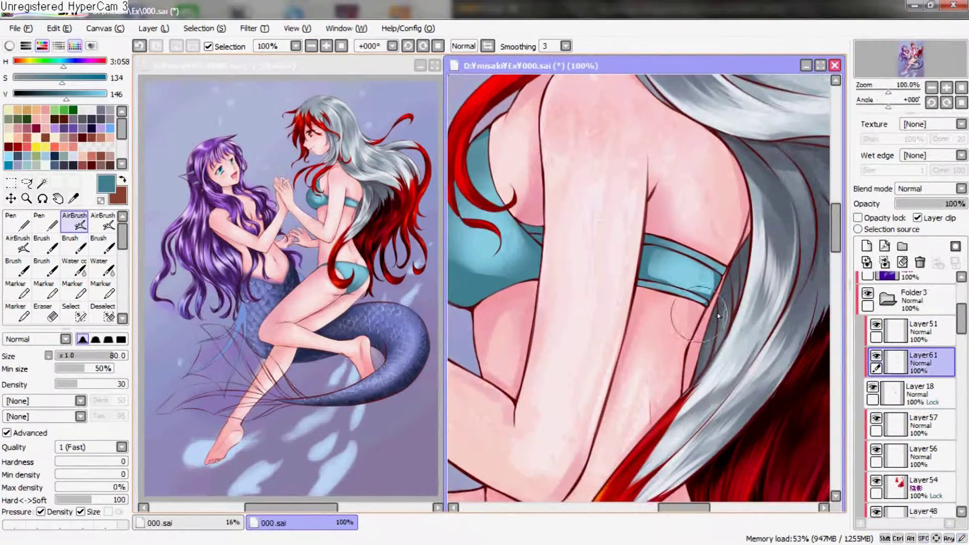
scroll(702, 313, "down", 5)
left_click(904, 330)
scroll(639, 293, "down", 5)
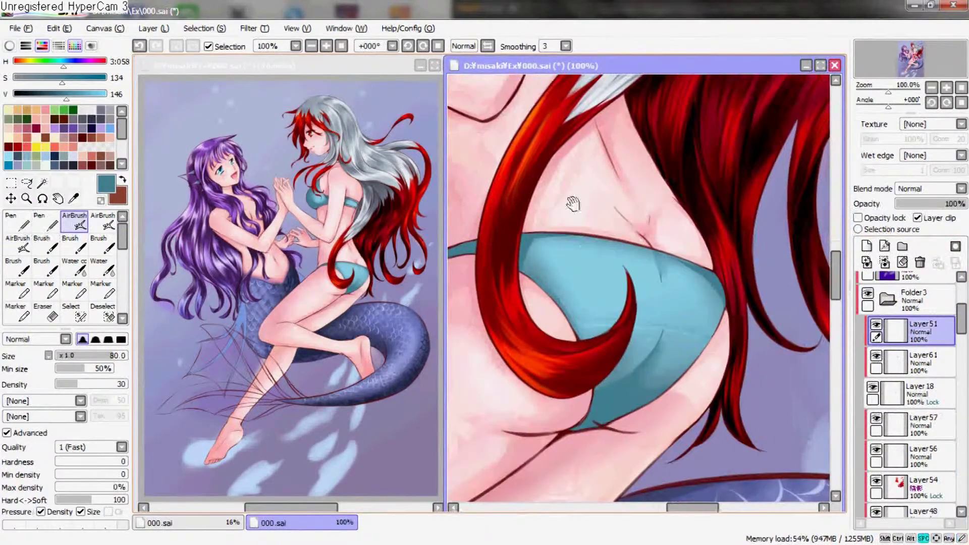
Airbrush light-blue highlights onto the bikini bottom, undoing the latest stroke
scroll(639, 293, "up", 5)
mouse_move(62, 78)
left_mouse_down()
mouse_move(15, 78)
mouse_move(87, 95)
left_mouse_up()
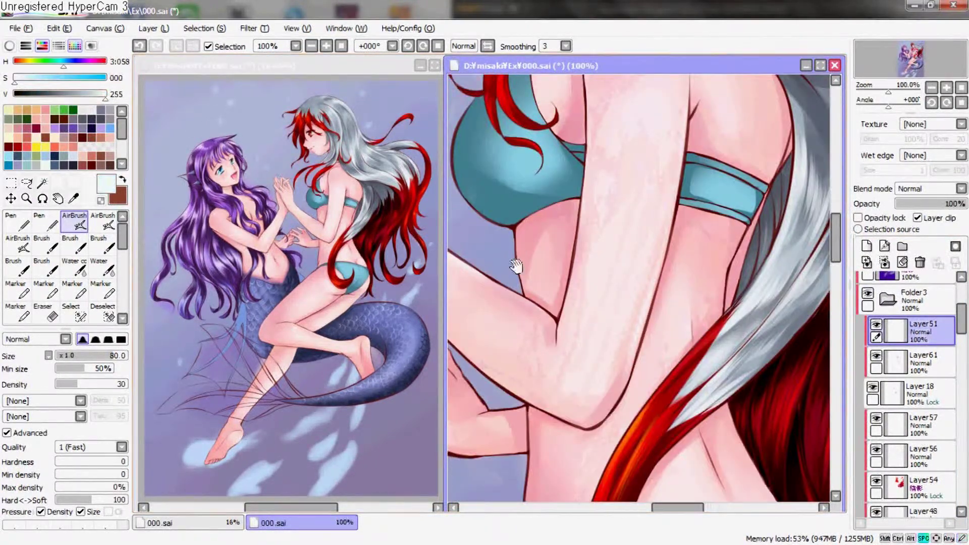
left_click_drag(15, 78, 29, 78)
scroll(656, 277, "down", 5)
left_click_drag(716, 303, 788, 348)
scroll(666, 258, "down", 1)
mouse_move(665, 258)
left_mouse_down()
mouse_move(634, 225)
mouse_move(682, 233)
mouse_move(596, 202)
mouse_move(636, 253)
mouse_move(684, 214)
mouse_move(686, 283)
left_mouse_up()
left_click_drag(707, 202, 717, 328)
left_click_drag(656, 277, 645, 266)
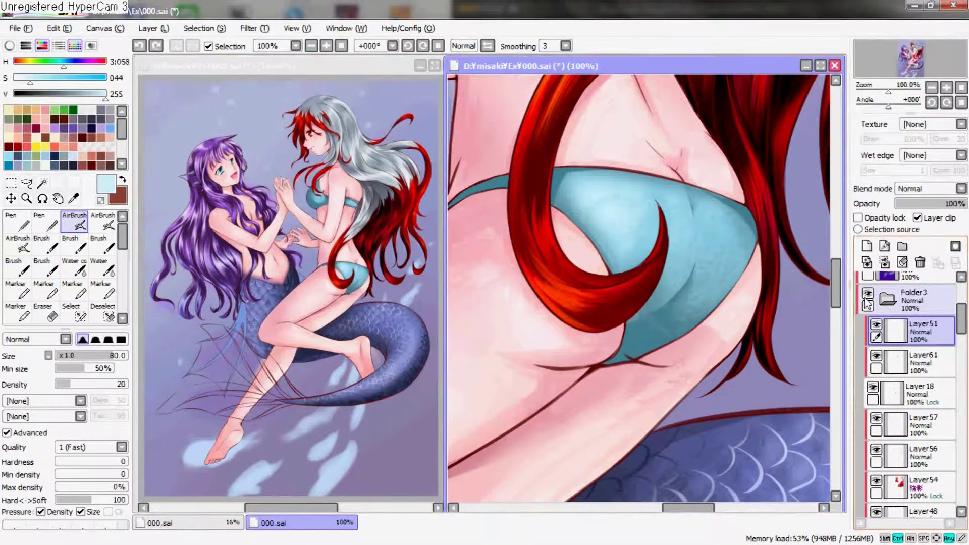
key("ctrl+z")
key("ctrl+z")
key("ctrl+y")
key("ctrl+z")
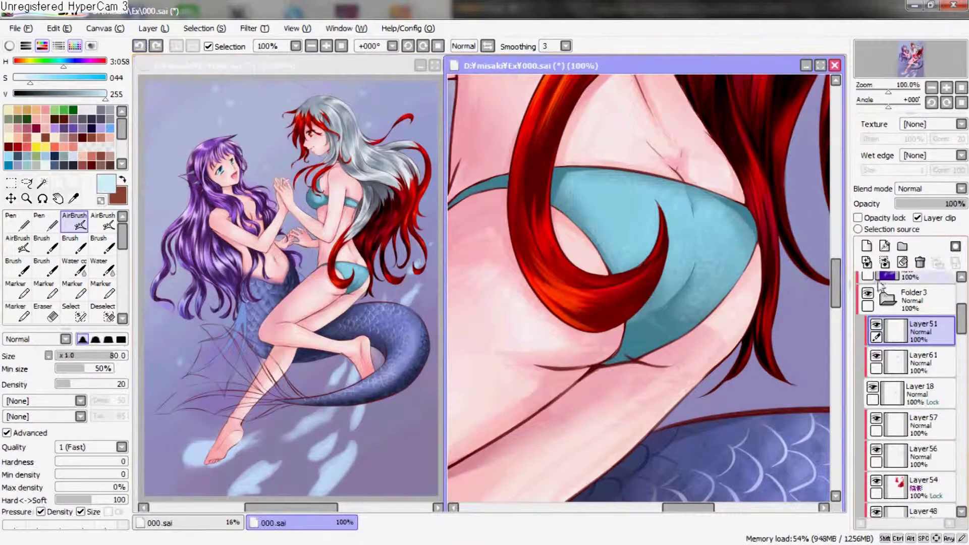
Add Layer62 and airbrush faint light-blue highlights, blending them with the Water tool
left_click(867, 246)
mouse_move(651, 222)
left_mouse_down()
mouse_move(586, 192)
mouse_move(651, 198)
left_mouse_up()
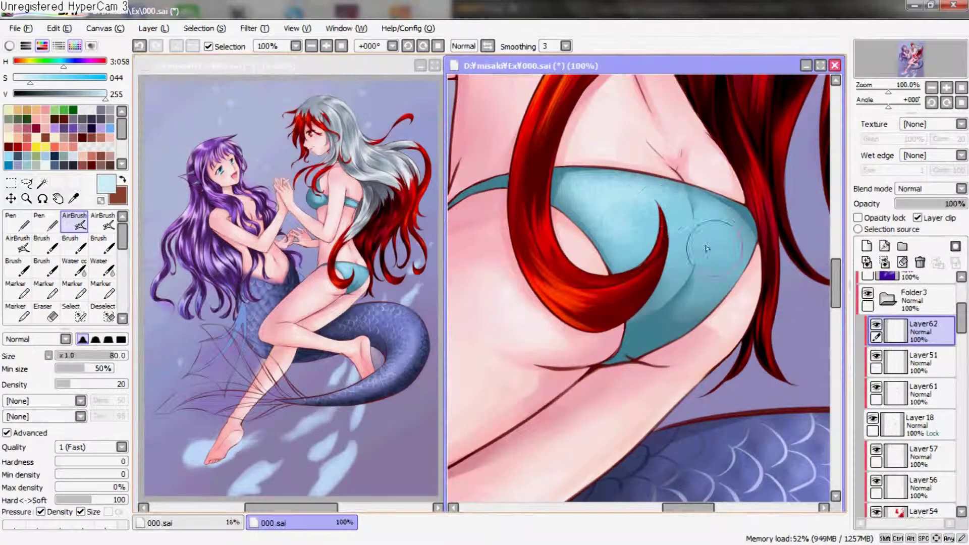
left_click_drag(710, 248, 697, 323)
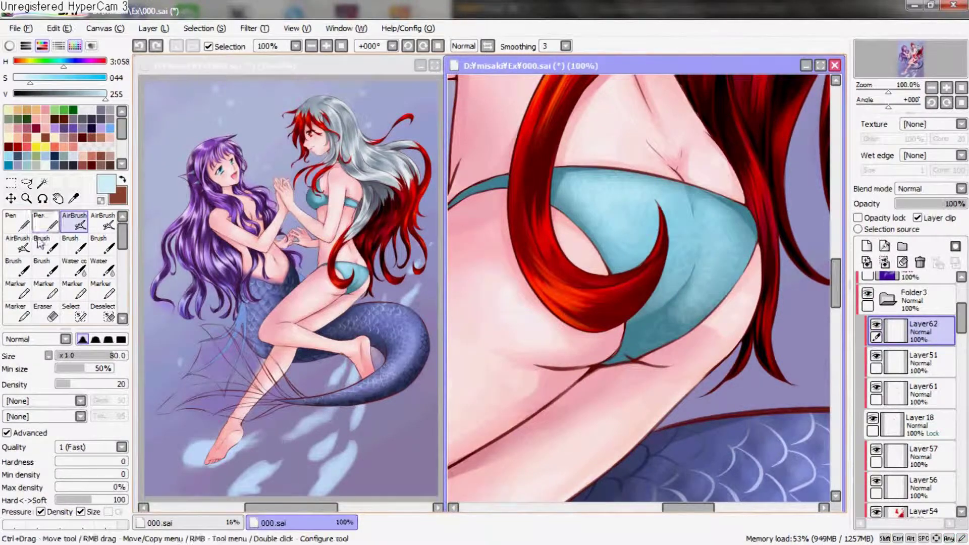
left_click(103, 267)
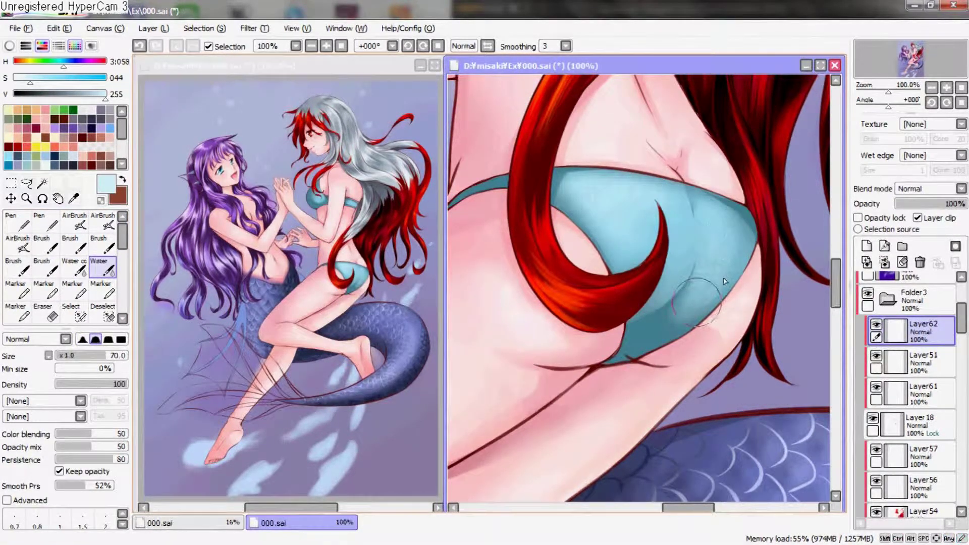
left_click_drag(725, 281, 557, 312)
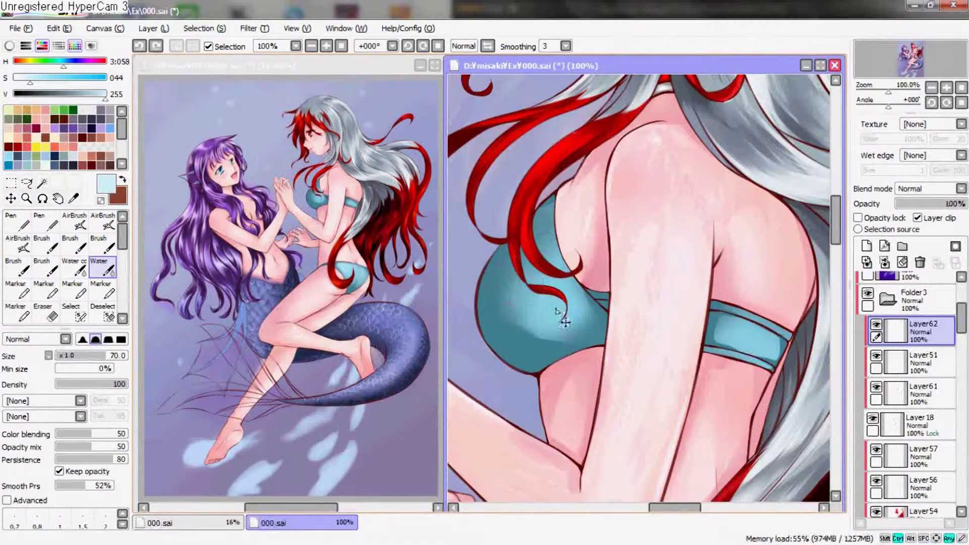
mouse_move(626, 298)
left_mouse_down()
mouse_move(670, 273)
mouse_move(706, 205)
left_mouse_up()
With the Pen, sample the darker teal and paint it over the bikini-top highlight on Layer51
key("n")
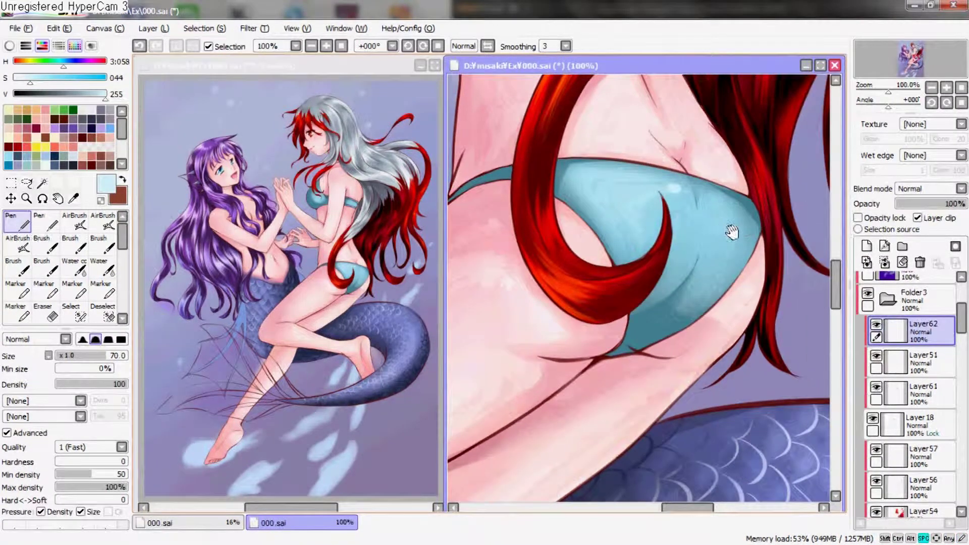
left_click_drag(732, 232, 771, 242)
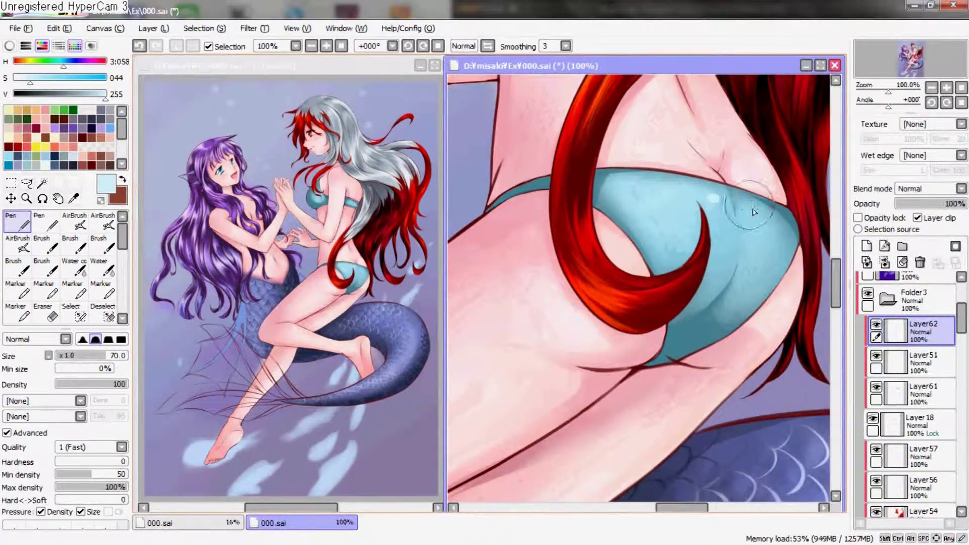
mouse_move(700, 187)
left_mouse_down()
mouse_move(674, 209)
mouse_move(688, 217)
left_mouse_up()
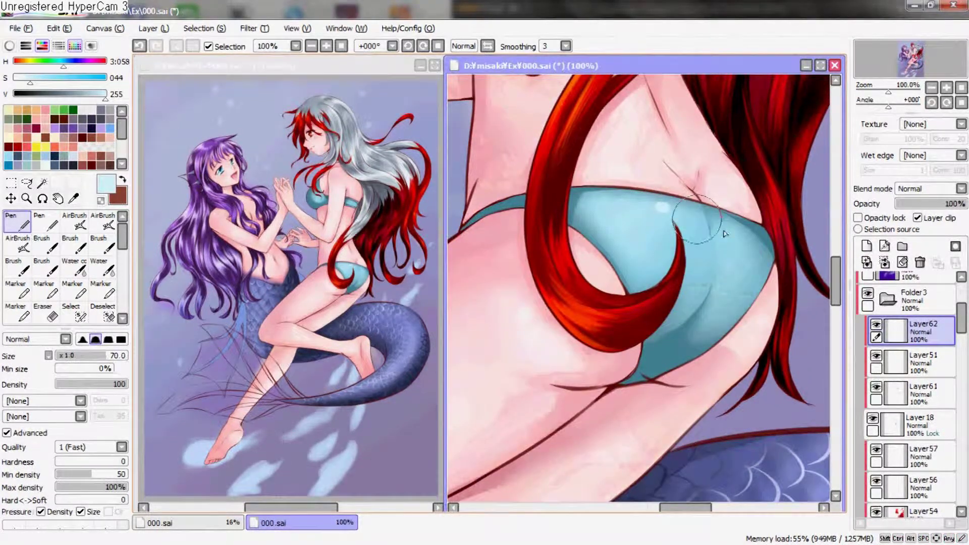
mouse_move(762, 261)
left_mouse_down()
mouse_move(705, 194)
mouse_move(649, 256)
mouse_move(729, 285)
mouse_move(664, 302)
left_mouse_up()
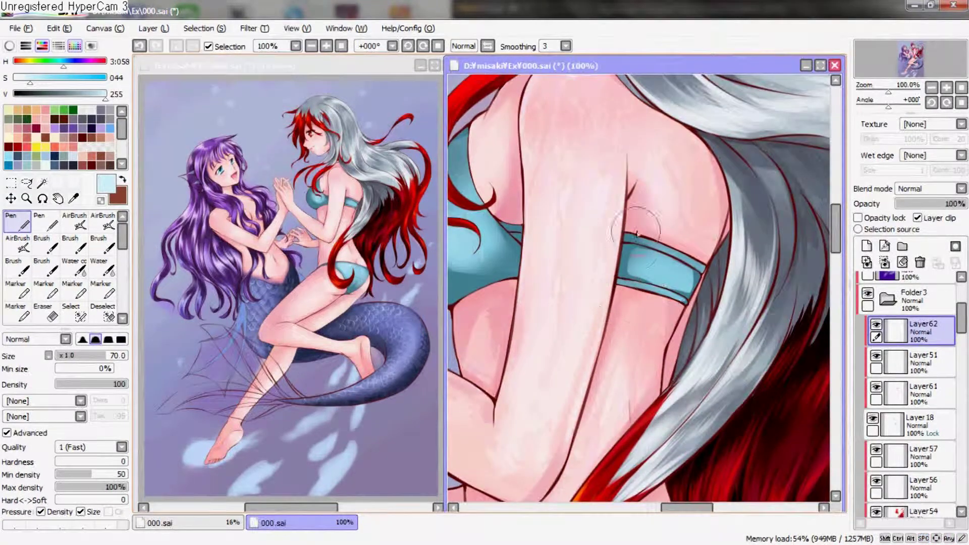
left_click_drag(635, 238, 761, 268)
left_click(656, 277, "alt")
left_click(924, 361)
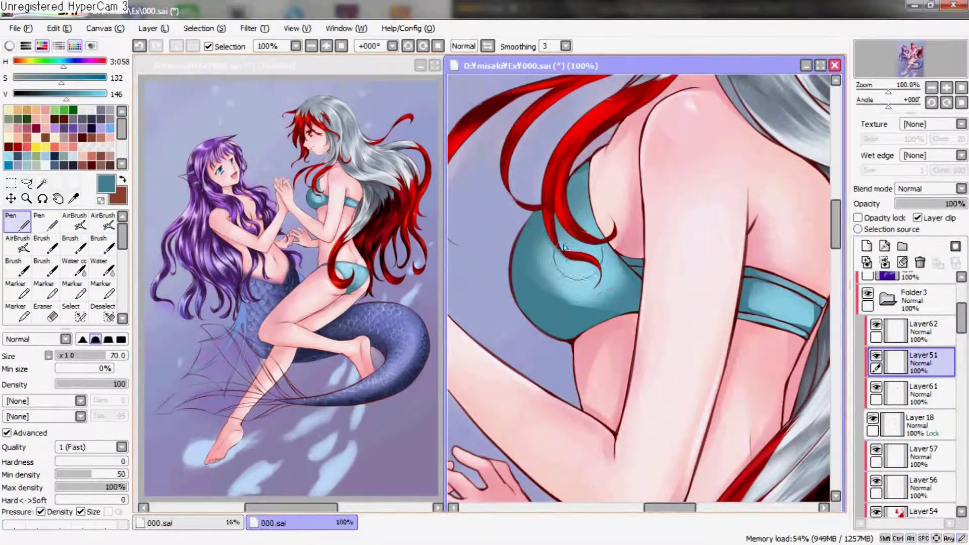
left_click_drag(583, 264, 596, 261)
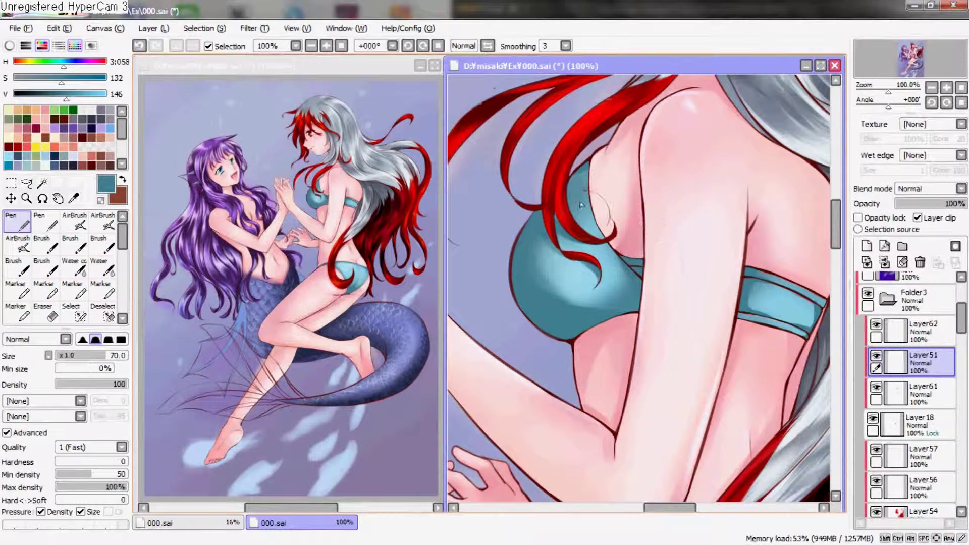
Switch to a soft airbrush at size 80
scroll(670, 249, "down", 2)
scroll(670, 352, "right", 2)
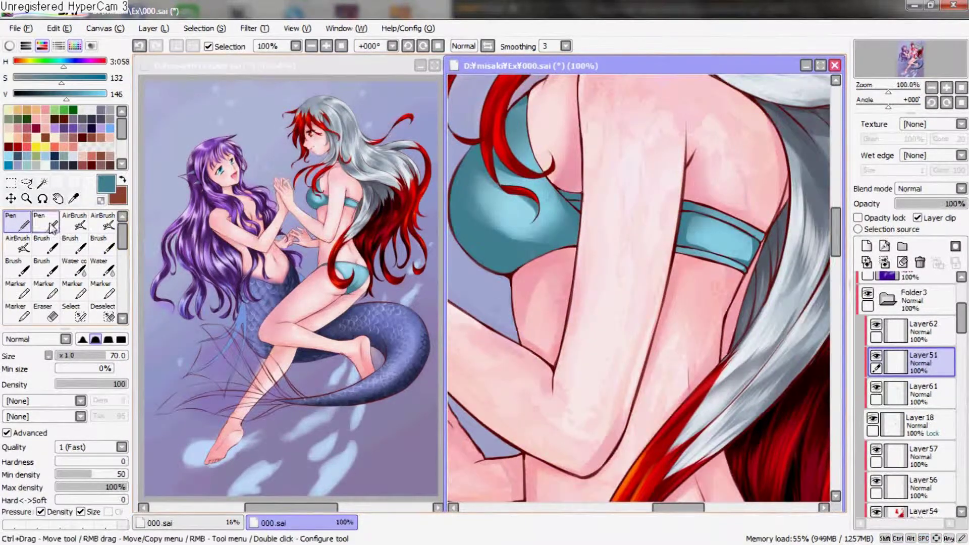
left_click(74, 222)
scroll(636, 288, "down", 3)
scroll(637, 288, "up", 4)
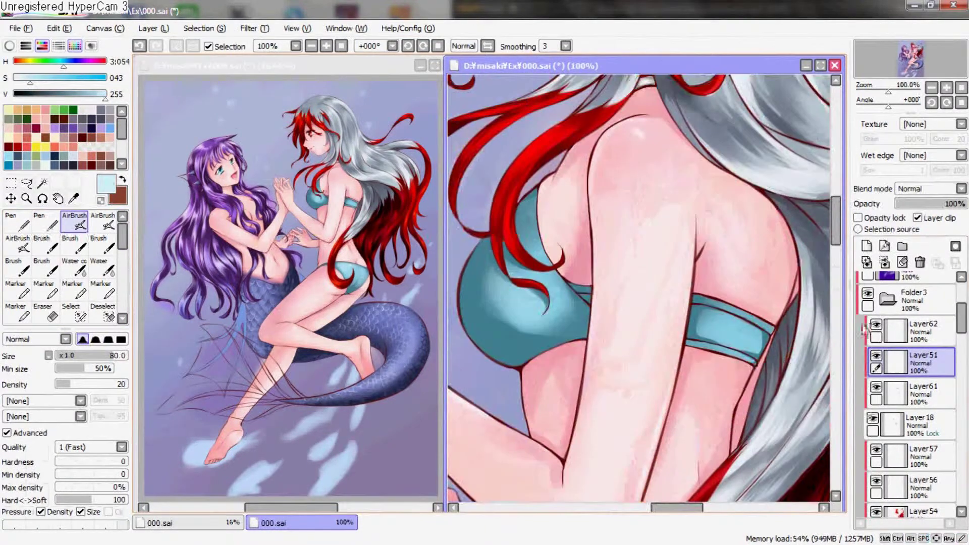
Airbrush a brighter sheen along the bikini band on Layer62, then shrink the brush to 9
left_click(908, 330)
scroll(656, 303, "down", 1)
scroll(656, 303, "right", 1)
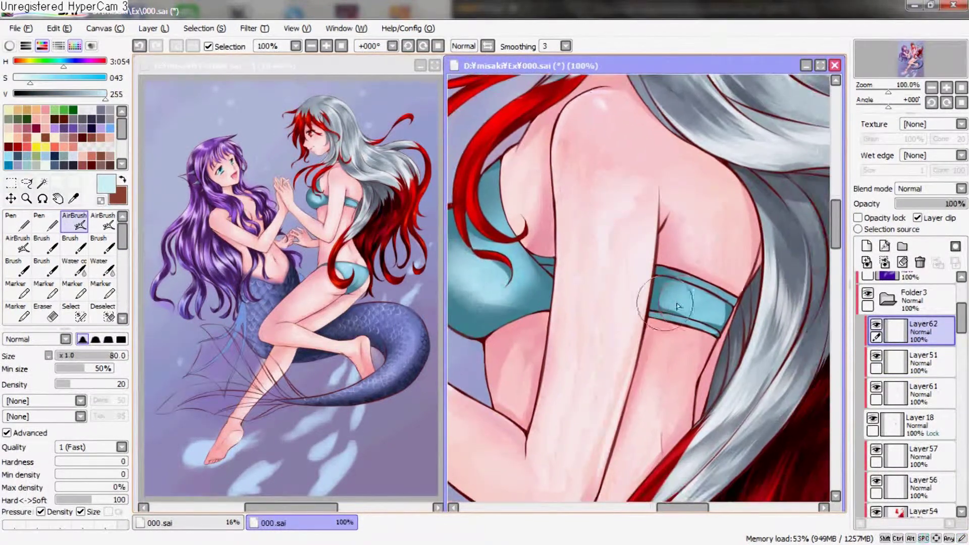
left_click_drag(665, 299, 706, 290)
key("bracketleft")
key("bracketleft")
key("bracketleft")
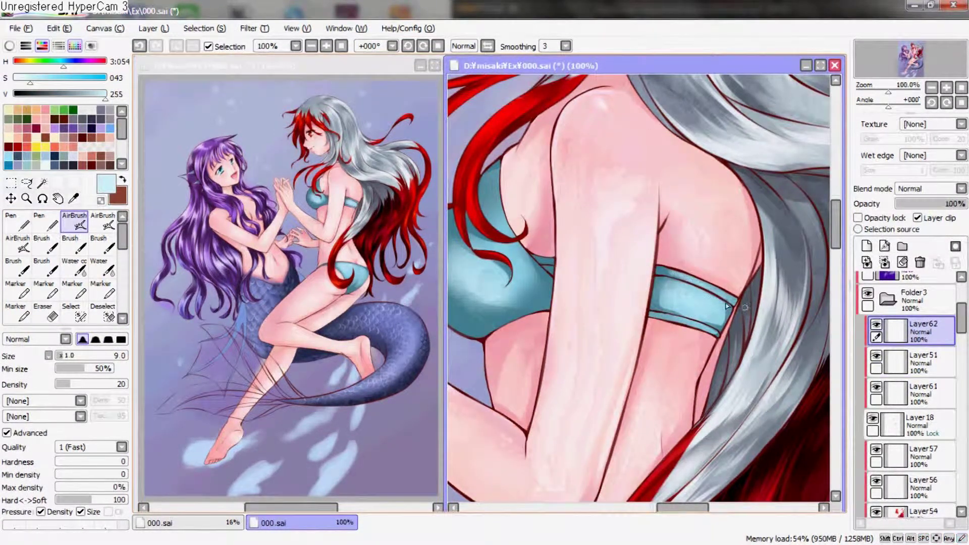
scroll(712, 333, "left", 2)
scroll(656, 303, "right", 1)
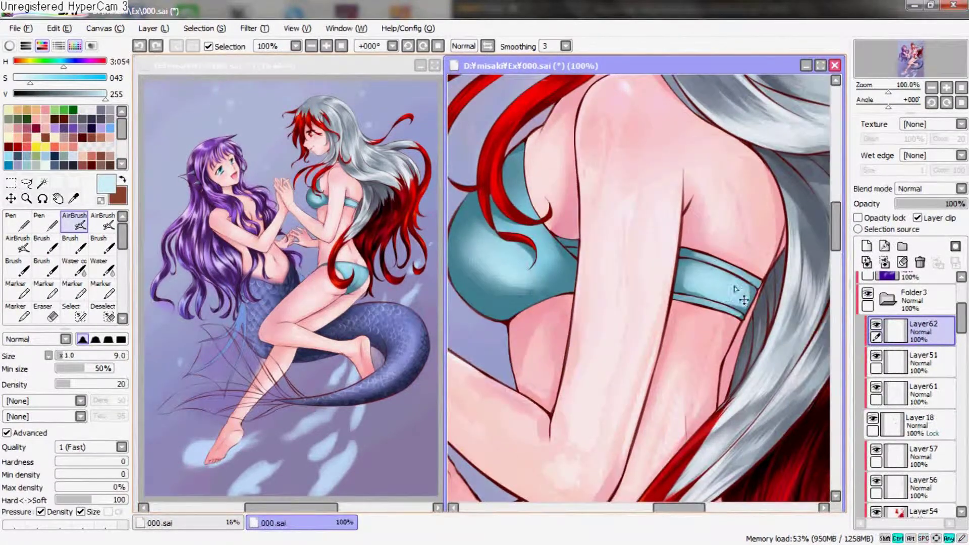
Stay on Layer62 and switch to a hard-edged pen at size 35
left_click(908, 362)
left_click(155, 47)
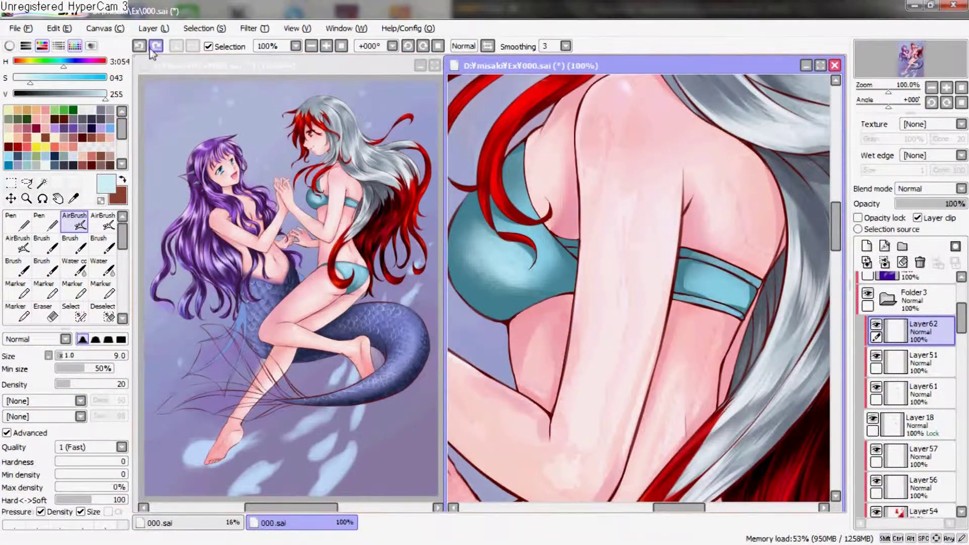
key("bracketright")
key("bracketright")
key("n")
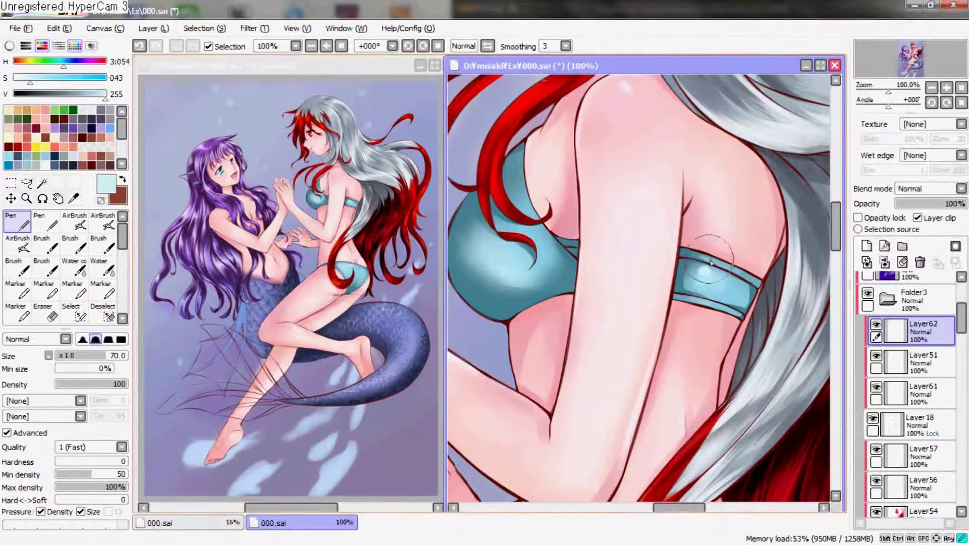
Pick light blue and test a highlight stroke near the bikini top, then undo it
mouse_move(488, 275)
left_mouse_down()
mouse_move(558, 281)
mouse_move(581, 268)
left_mouse_up()
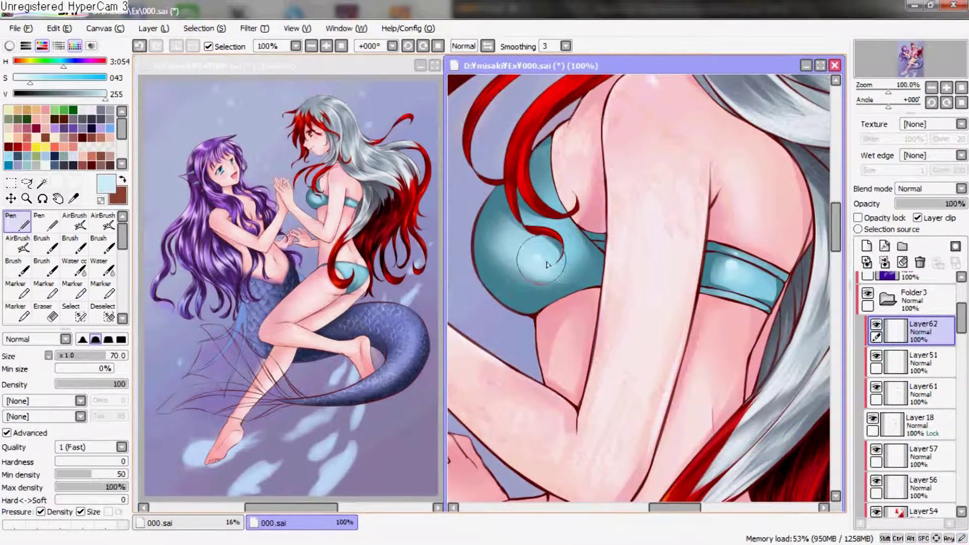
mouse_move(642, 277)
left_mouse_down()
mouse_move(624, 270)
mouse_move(651, 265)
left_mouse_up()
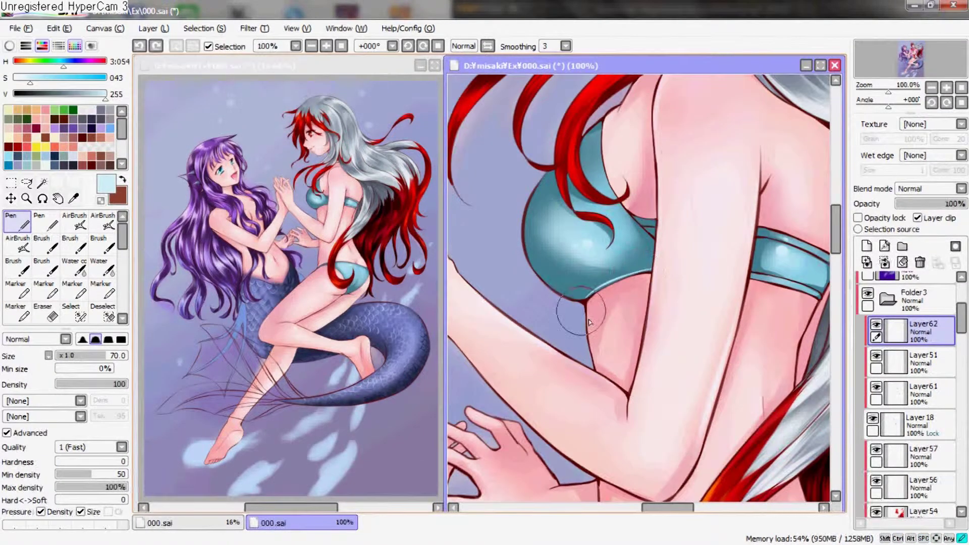
left_click(588, 303, "alt")
left_click_drag(586, 297, 596, 313)
key("ctrl+z")
Mirror the view to check, paint a lighter highlight across the bikini, and add Layer63
left_click_drag(672, 259, 621, 273)
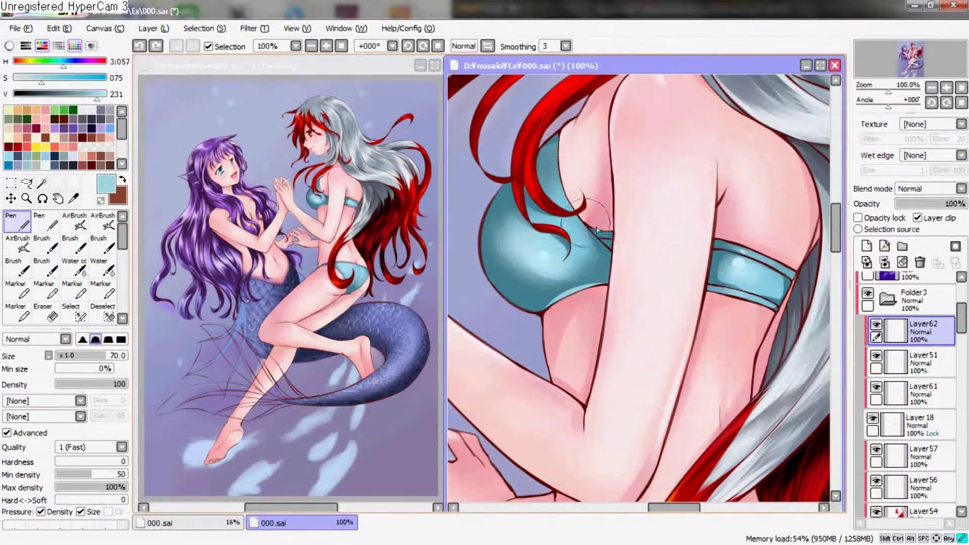
key("h")
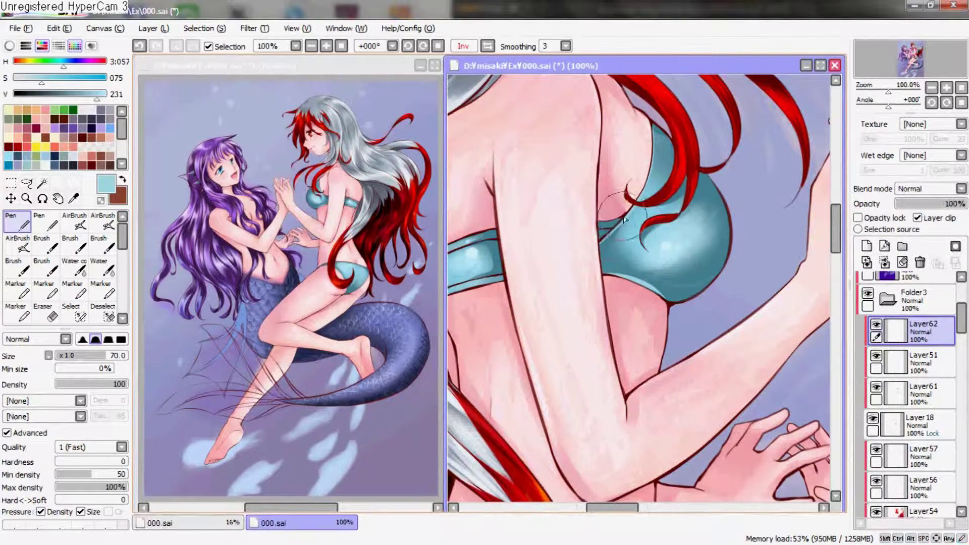
key("h")
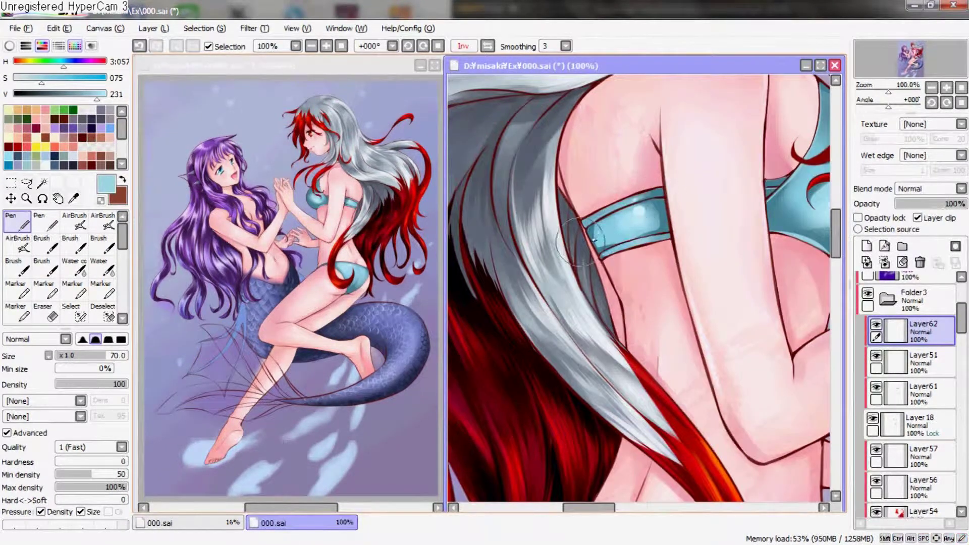
left_click_drag(684, 221, 593, 318)
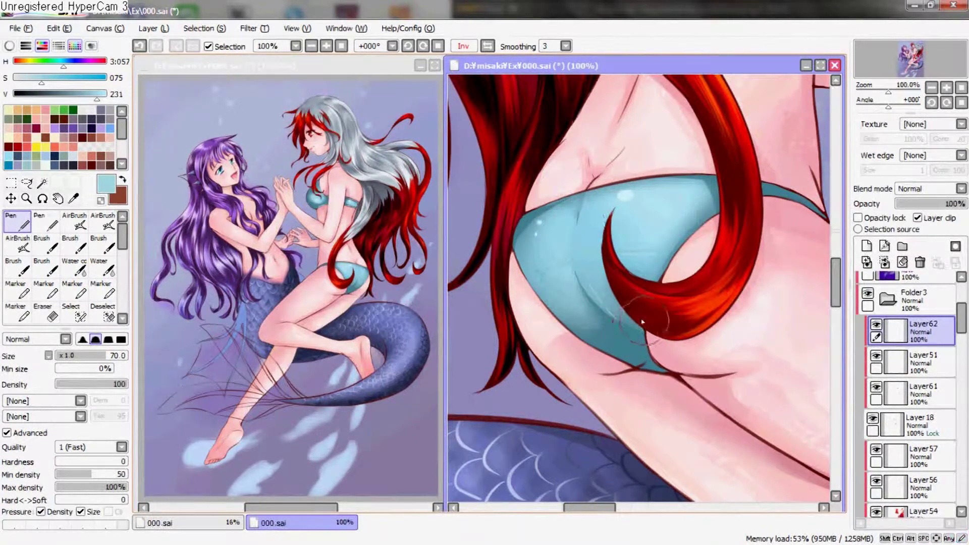
left_click(568, 263, "alt")
left_click_drag(575, 283, 571, 205)
left_click(867, 246)
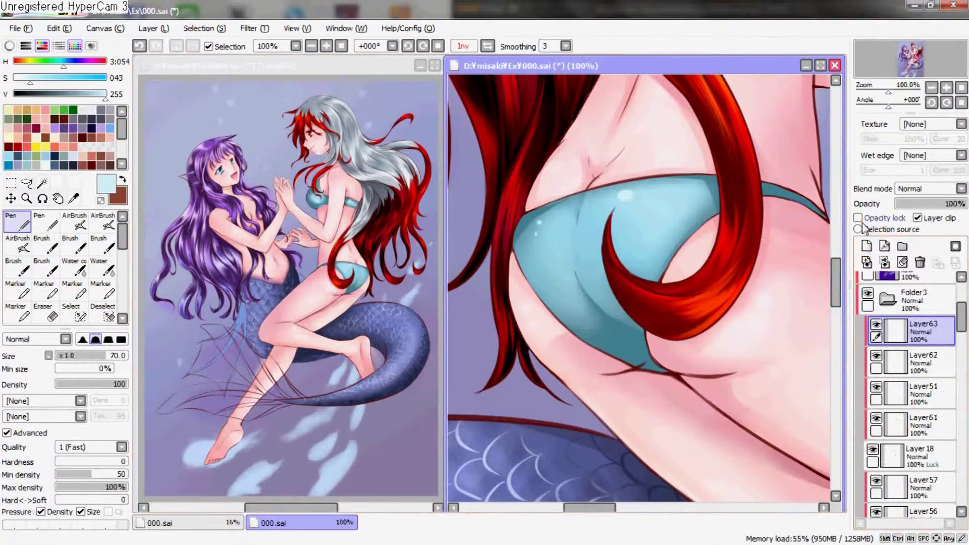
Set up a size 8 brush, then switch to a soft AirBrush preset
left_click(45, 245)
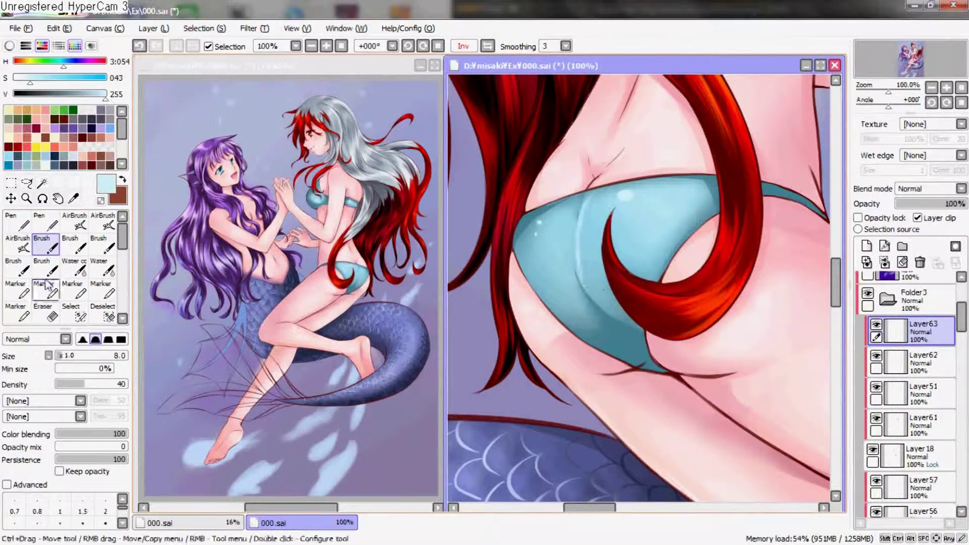
key("v")
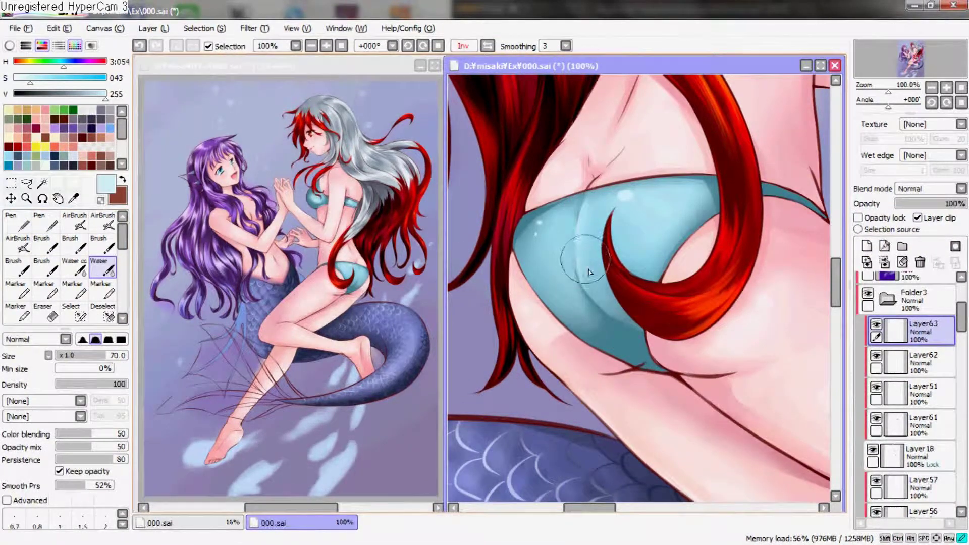
left_click_drag(685, 263, 694, 285)
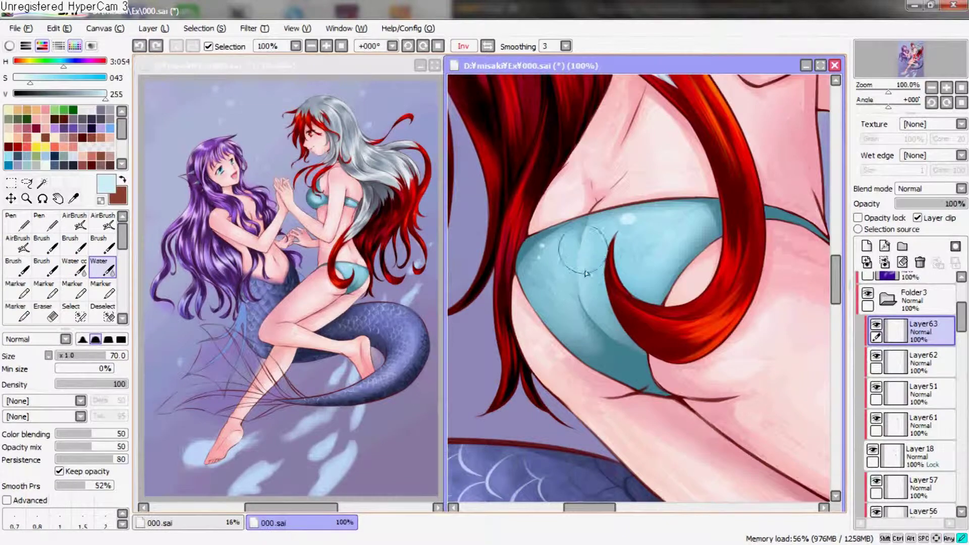
left_click_drag(660, 270, 773, 361)
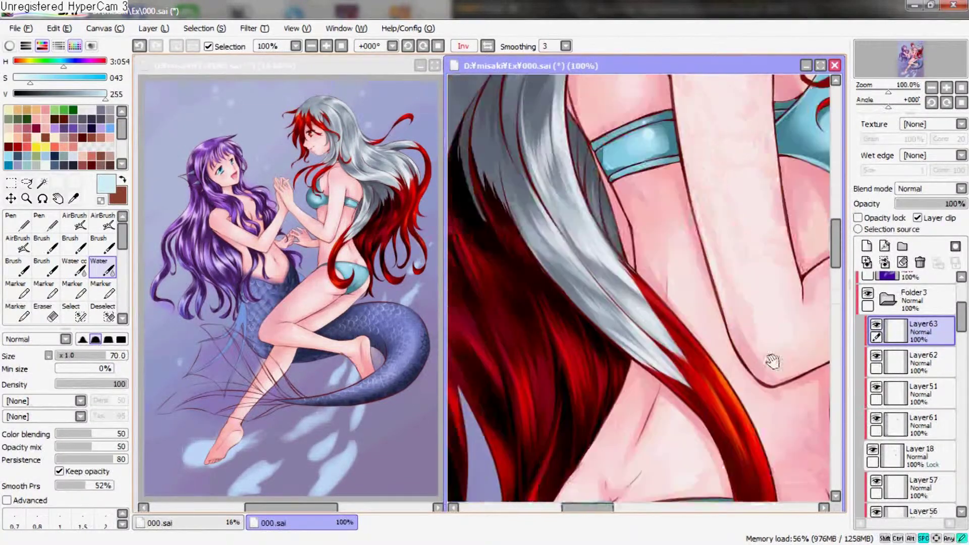
key("a")
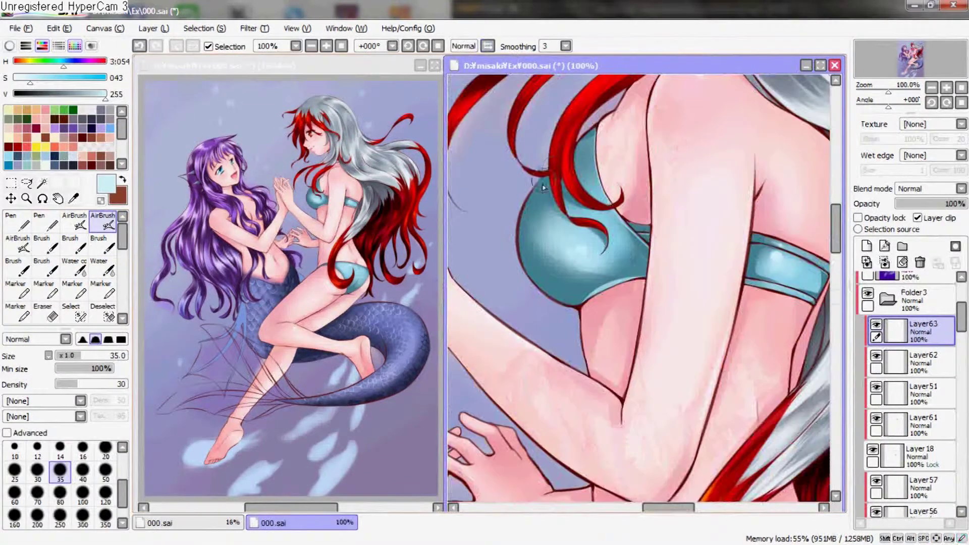
key("v")
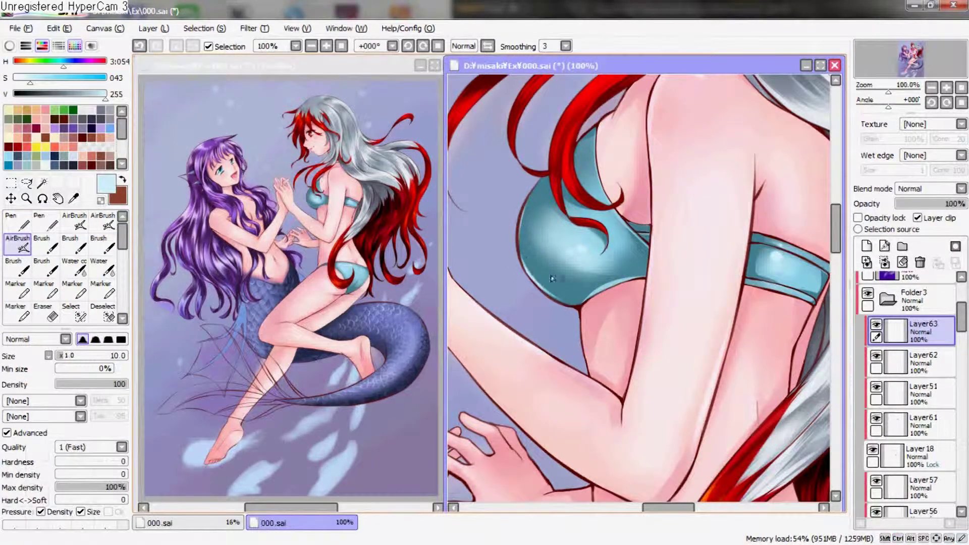
left_click_drag(520, 231, 773, 311)
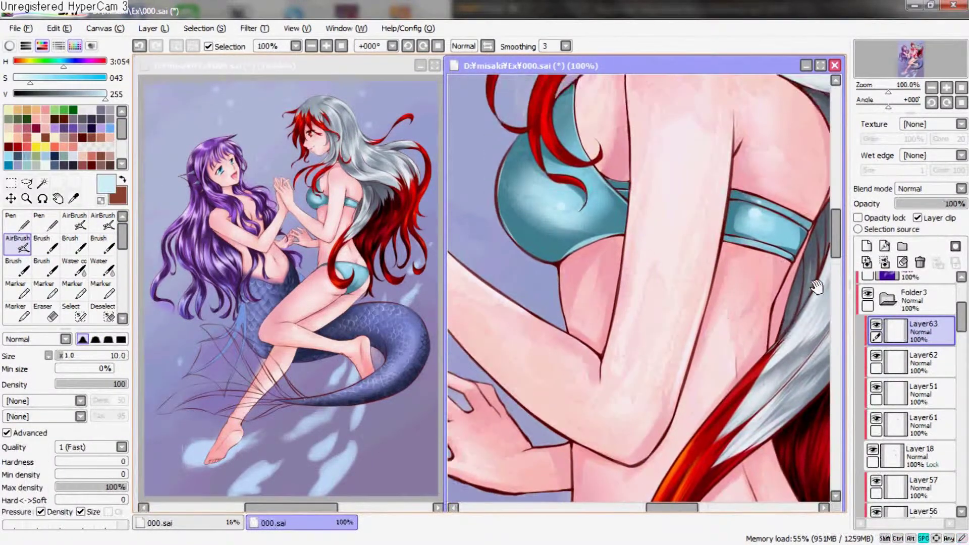
Scroll the Layers panel and select Layer60 for painting
scroll(772, 312, "down", 2)
scroll(727, 328, "down", 3)
left_click_drag(961, 318, 962, 432)
left_click(924, 349)
left_click(924, 349)
scroll(701, 291, "up", 2)
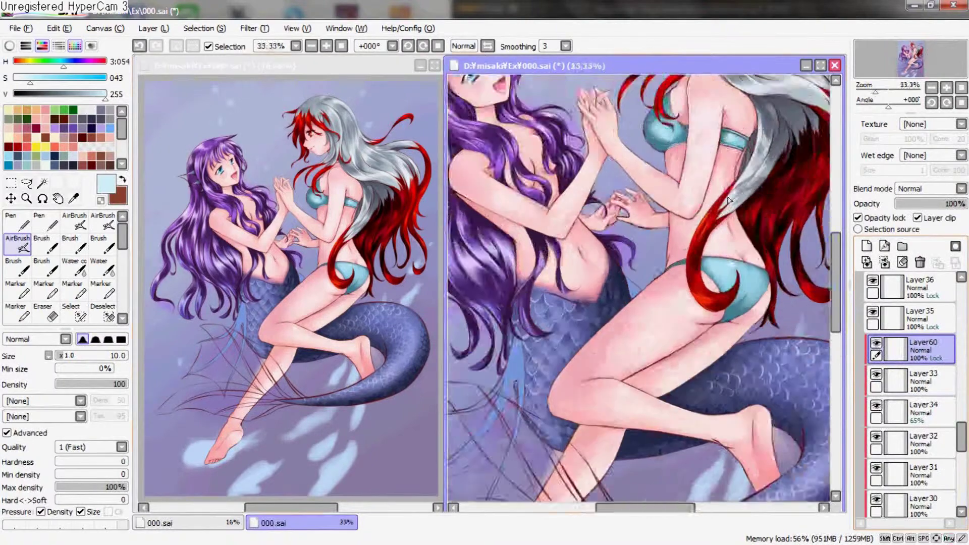
Turn off Layer60's opacity lock and sample the skin pink from the canvas
scroll(700, 290, "up", 2)
scroll(700, 290, "down", 2)
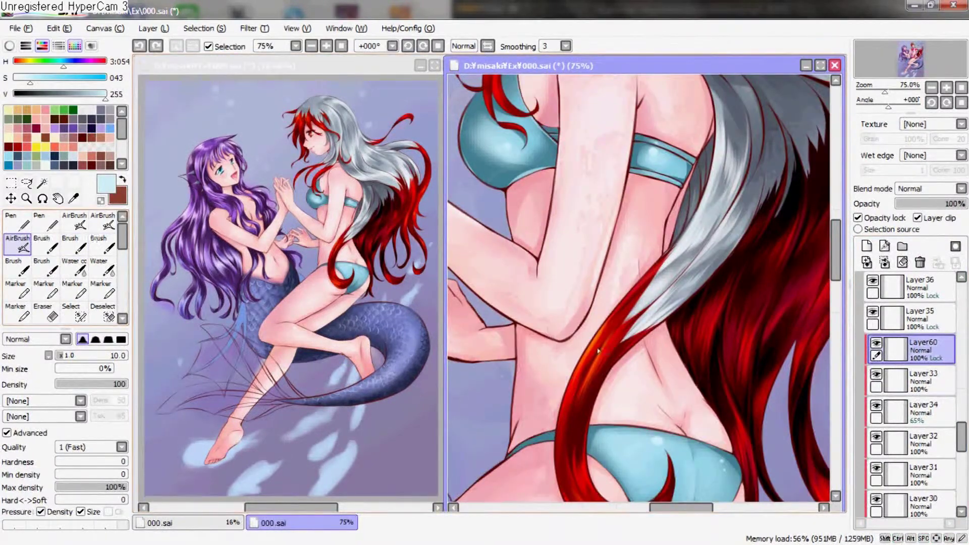
key("slash")
left_click(648, 260, "alt")
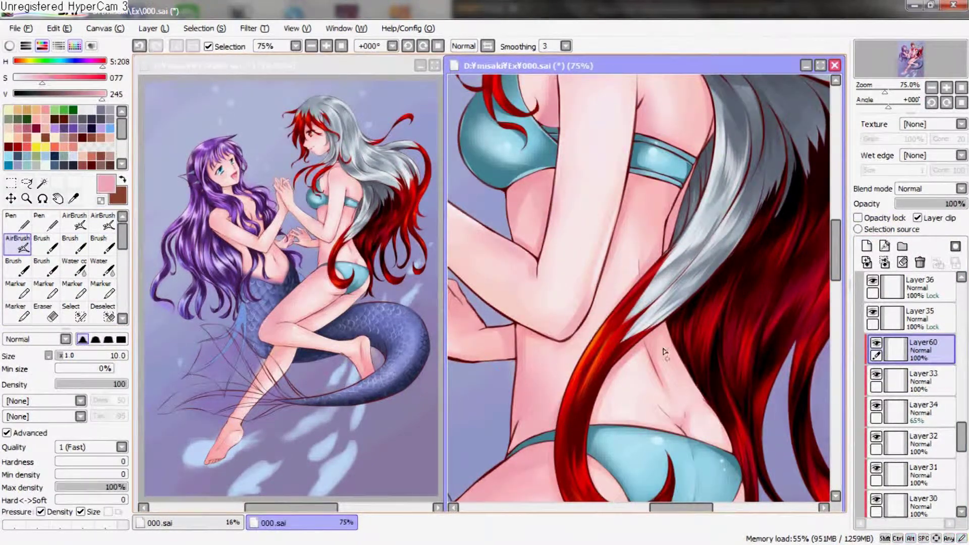
scroll(631, 262, "up", 5)
scroll(606, 268, "down", 5)
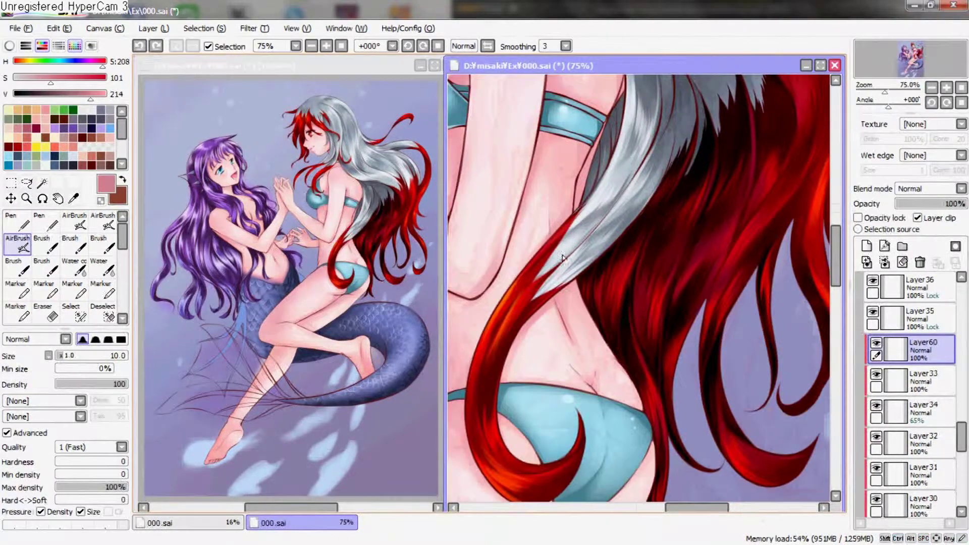
scroll(572, 247, "down", 2)
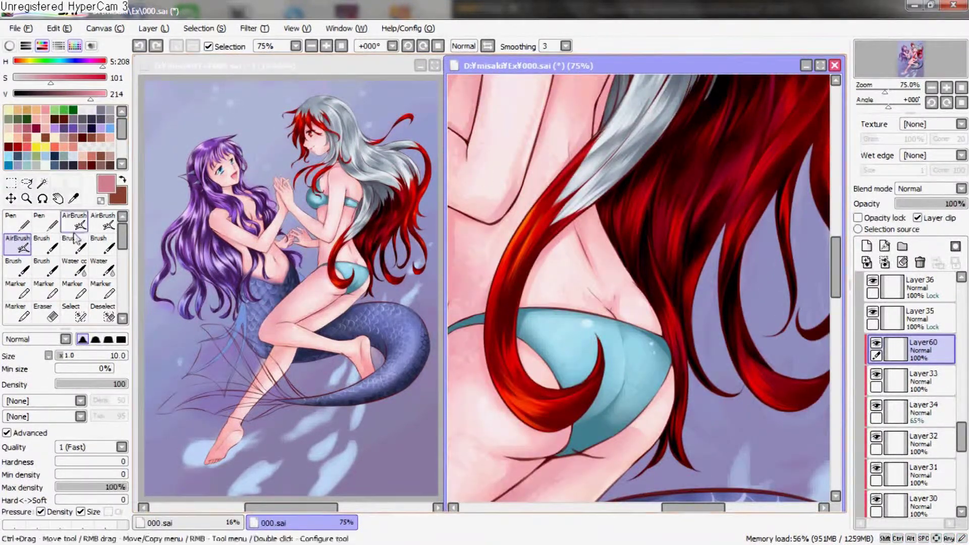
Switch to the Marker and undo test strokes, including one along the red hair edge
left_click(17, 312)
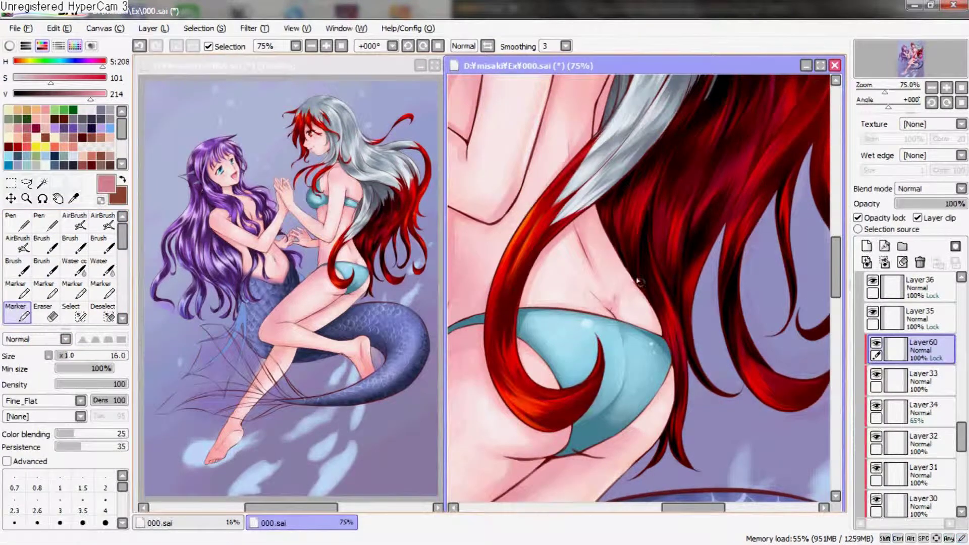
key("ctrl+z")
key("ctrl+y")
key("ctrl+z")
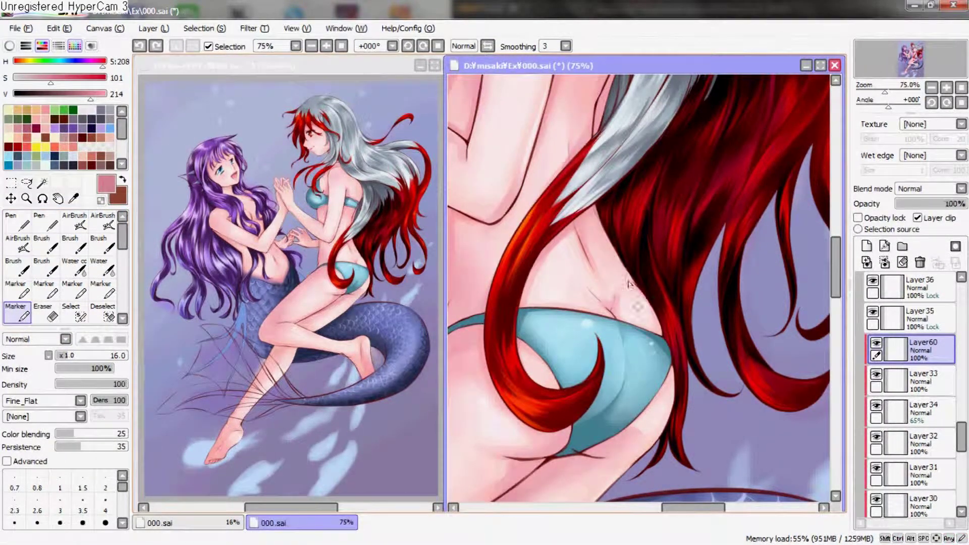
left_click_drag(603, 207, 542, 265)
key("ctrl+z")
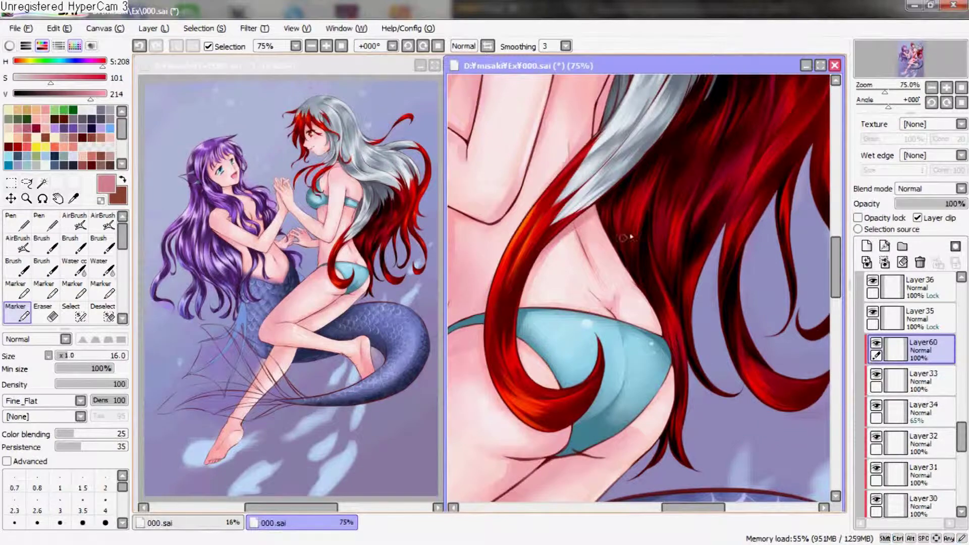
scroll(630, 238, "up", 3)
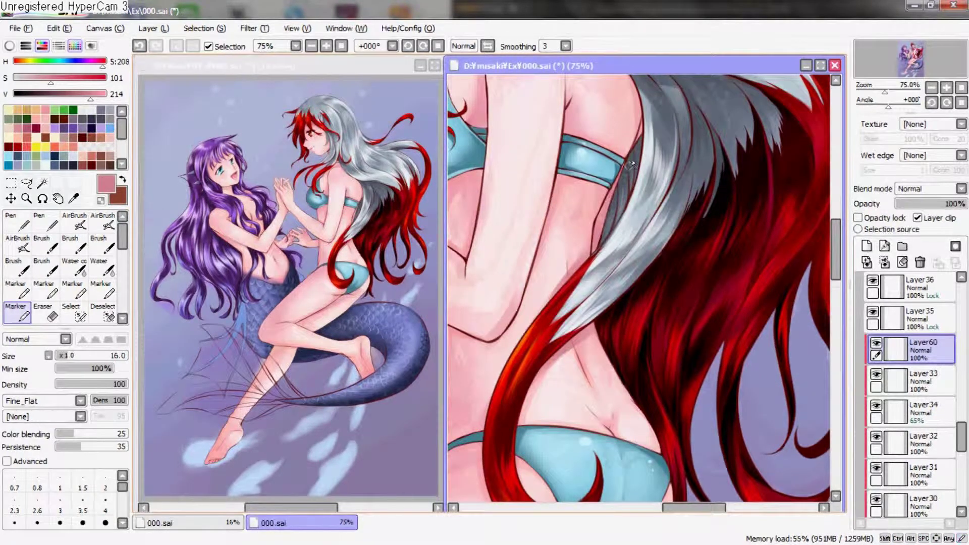
scroll(635, 181, "up", 3)
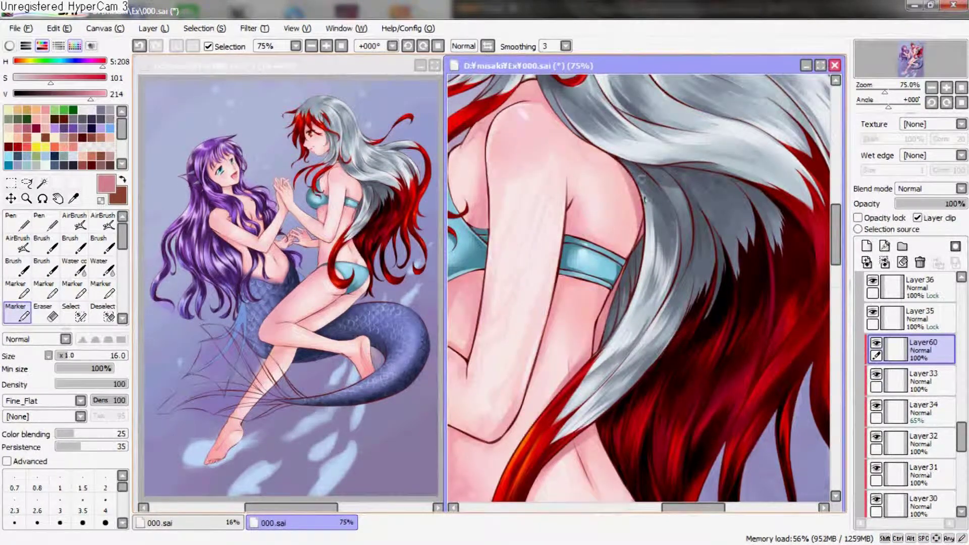
Review the shoulder, lower back and tail, and undo a stray red hair stroke
left_click_drag(643, 179, 640, 204)
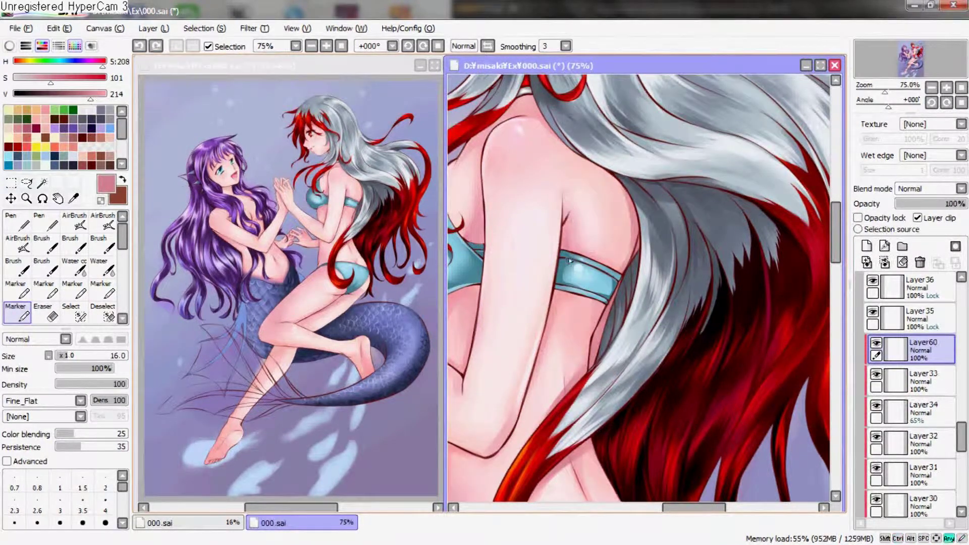
left_click_drag(608, 281, 609, 167)
left_click_drag(685, 216, 800, 116)
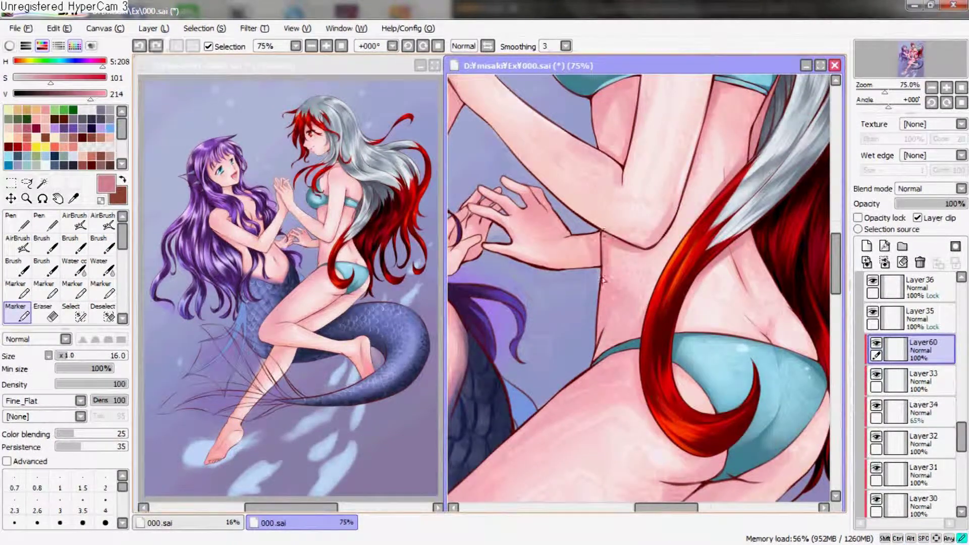
left_click_drag(656, 202, 646, 254)
left_click_drag(621, 197, 600, 250)
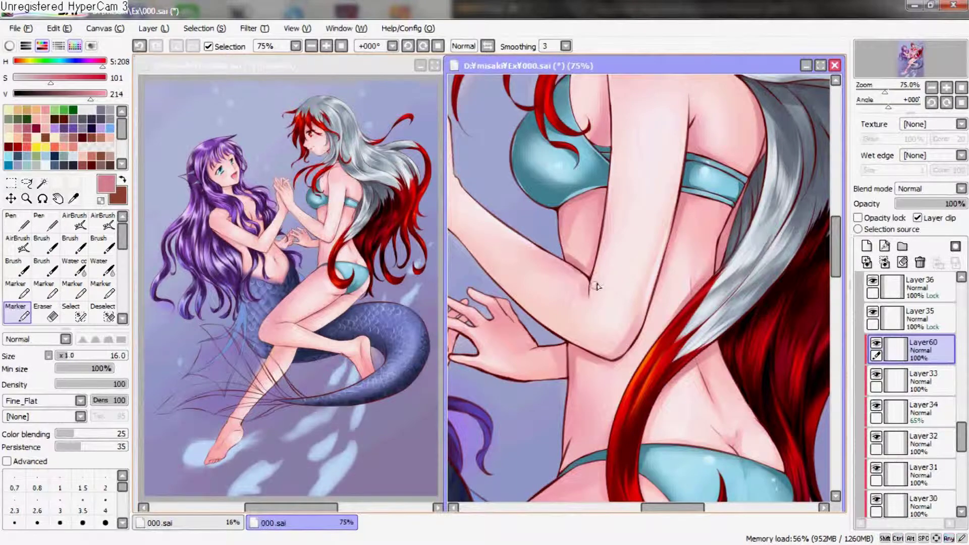
scroll(686, 203, "down", 3)
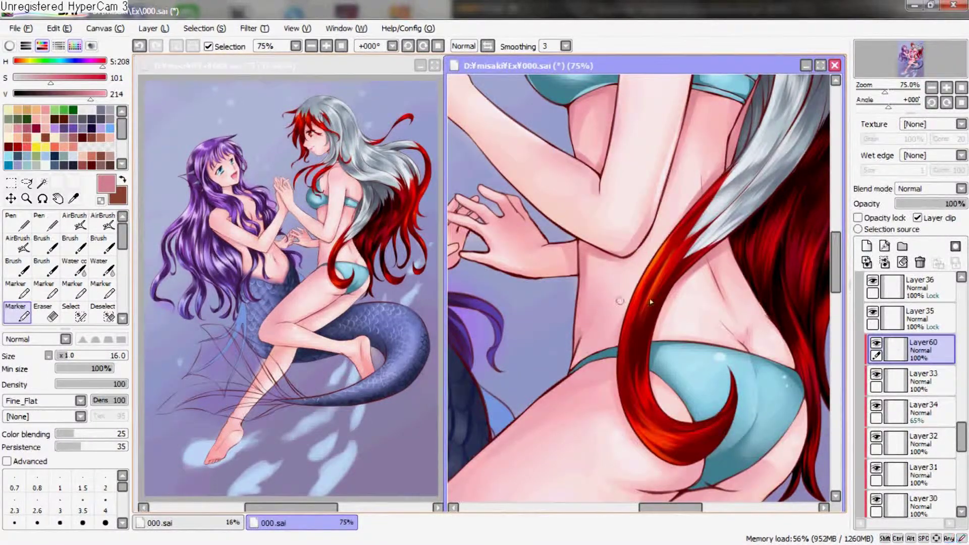
left_click_drag(612, 307, 676, 347)
scroll(719, 201, "down", 3)
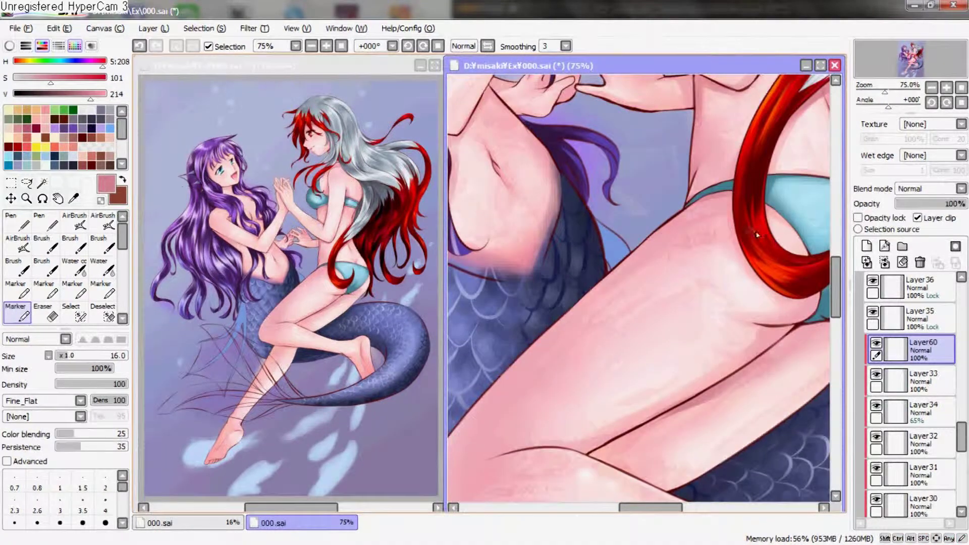
key("ctrl+z")
Mirror the view to check the drawing and undo a small touch-up stroke on the hip
key("h")
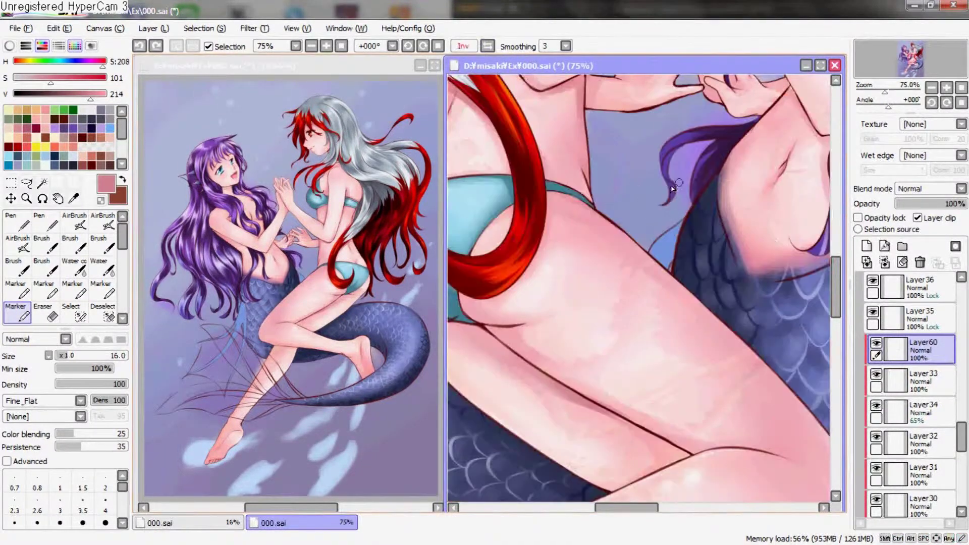
scroll(605, 253, "up", 3)
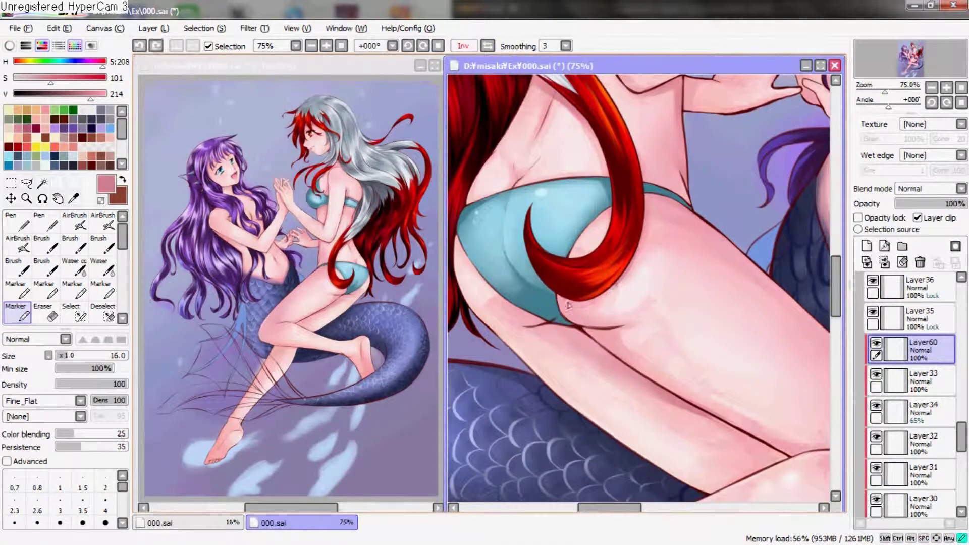
left_click_drag(568, 306, 619, 283)
left_click_drag(617, 236, 653, 271)
key("ctrl+z")
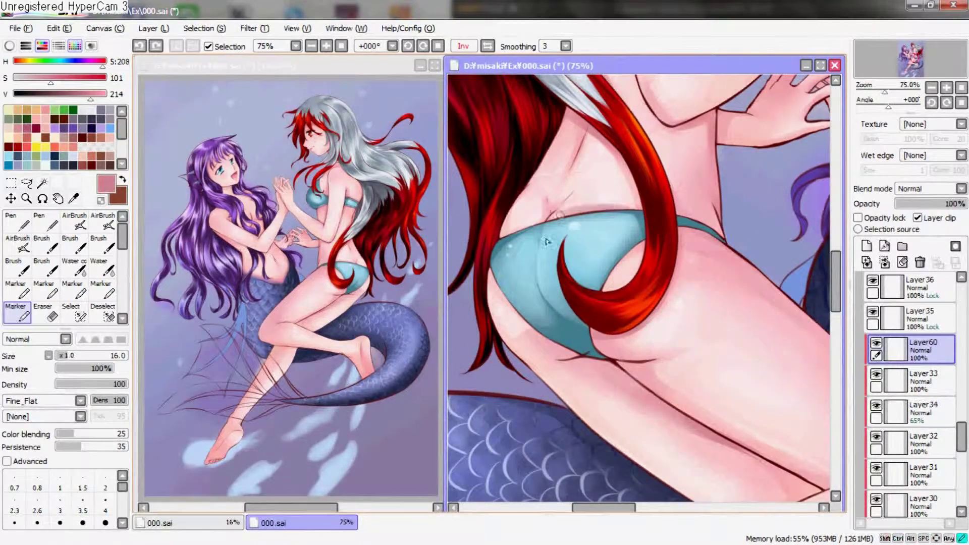
scroll(649, 246, "down", 1)
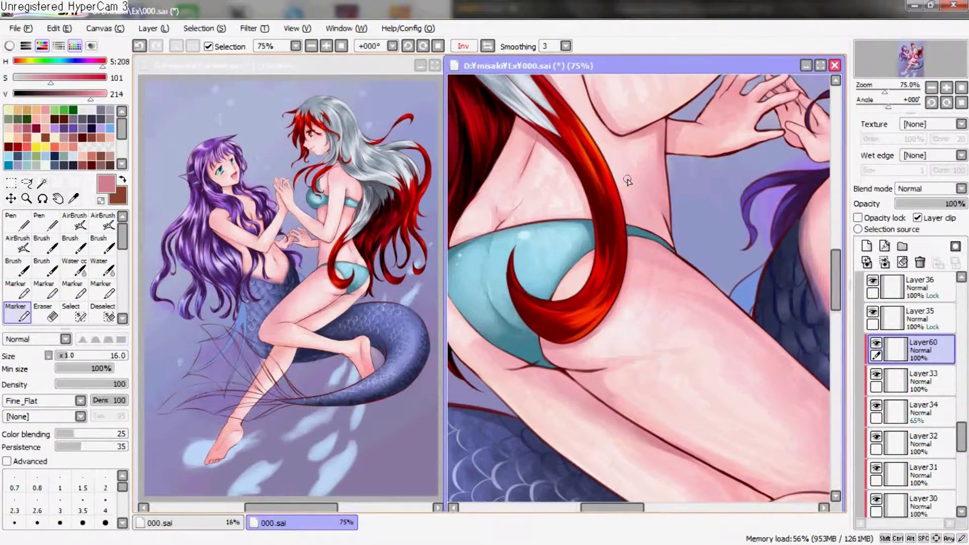
scroll(641, 218, "down", 2)
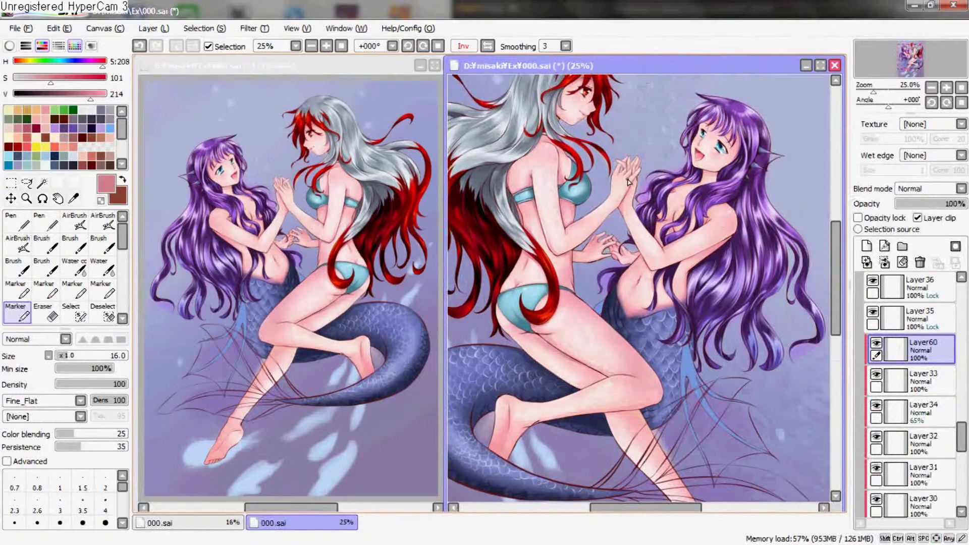
scroll(629, 182, "down", 1)
Unmirror the view, select the Pen and add a new layer for the ear fin
key("h")
key("n")
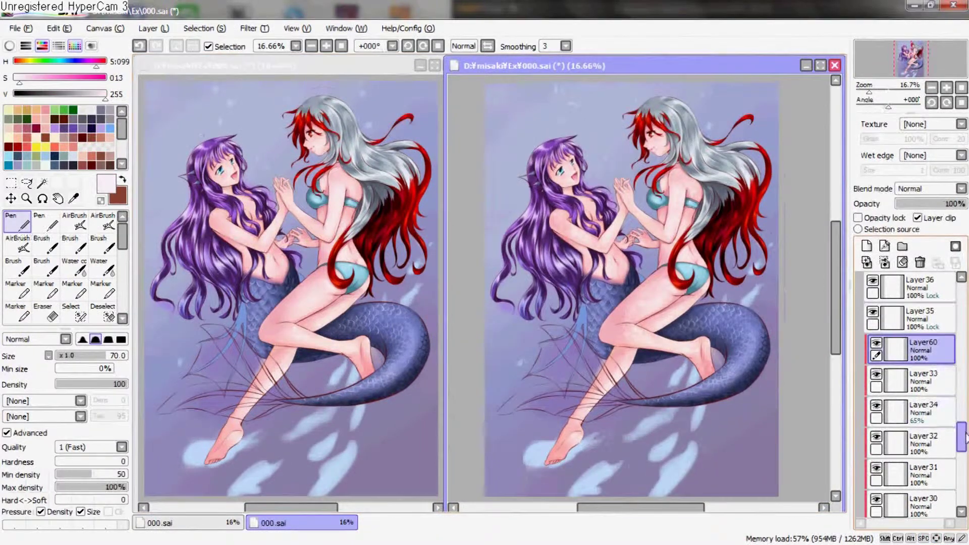
left_click_drag(962, 437, 960, 316)
left_click(867, 246)
scroll(581, 190, "up", 2)
scroll(581, 189, "up", 1)
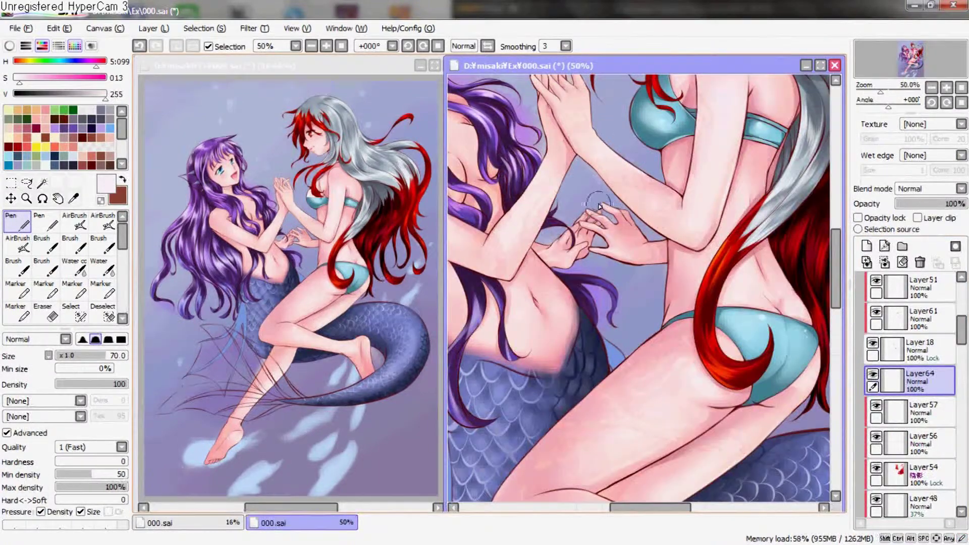
scroll(600, 206, "up", 2)
Fill the purple-haired mermaid's ear fin with pale colour using a size-30 pen
left_click_drag(580, 227, 609, 261)
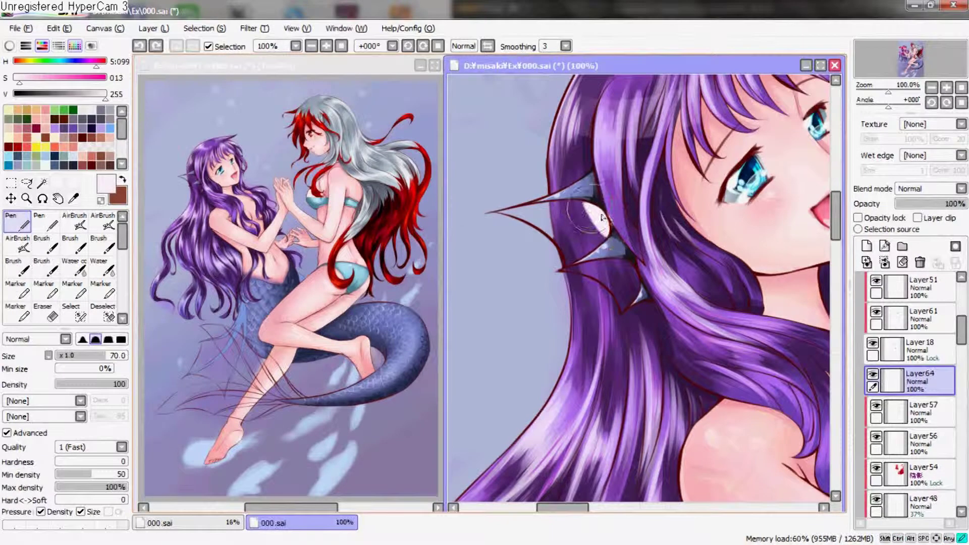
scroll(587, 232, "up", 1)
scroll(587, 233, "up", 1)
left_click(46, 222)
left_click_drag(566, 192, 626, 242)
mouse_move(631, 202)
left_mouse_down()
mouse_move(620, 206)
mouse_move(631, 302)
mouse_move(666, 323)
mouse_move(681, 349)
mouse_move(588, 284)
mouse_move(550, 212)
mouse_move(624, 221)
left_mouse_up()
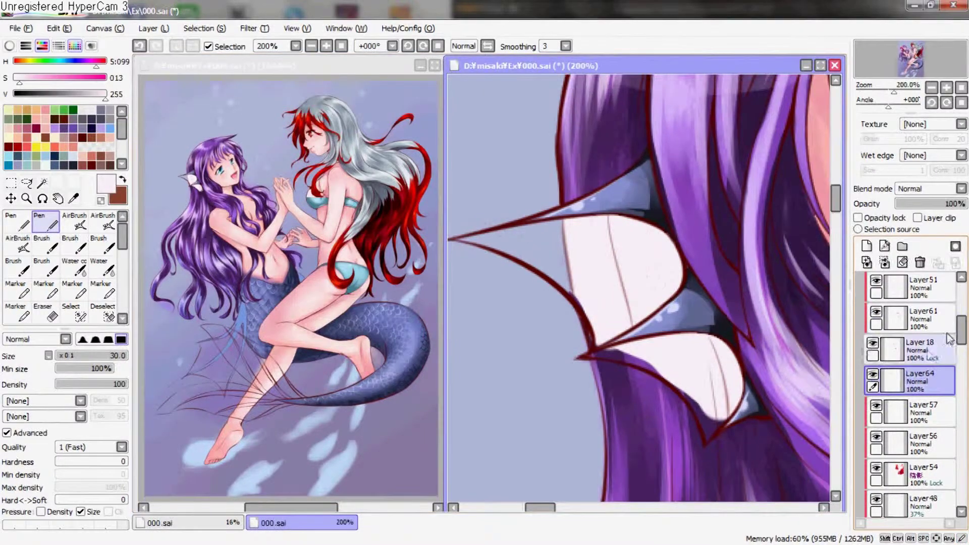
Move Layer64 to the top, add a dark-red left contour and whiten pale-blue edge patches
scroll(930, 355, "up", 4)
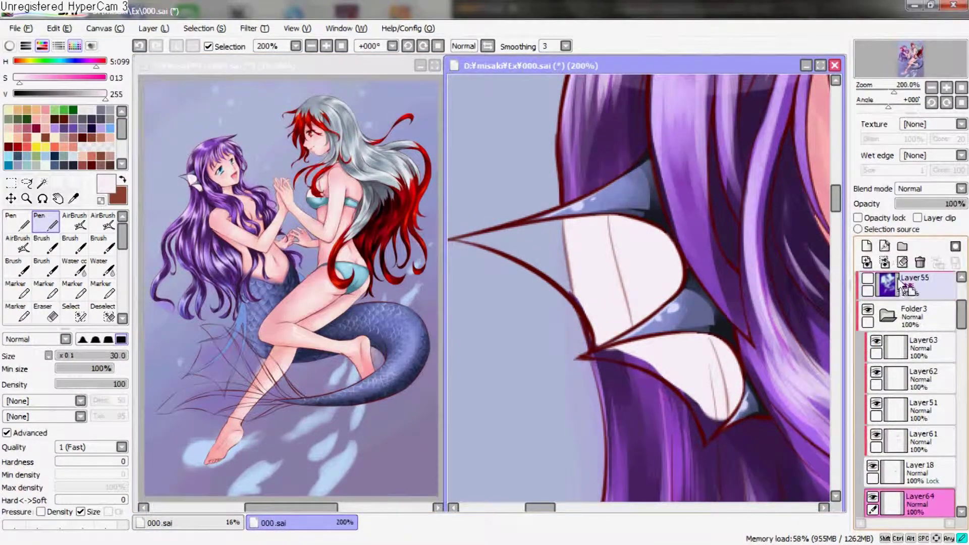
left_click_drag(907, 289, 903, 283)
left_click(17, 221)
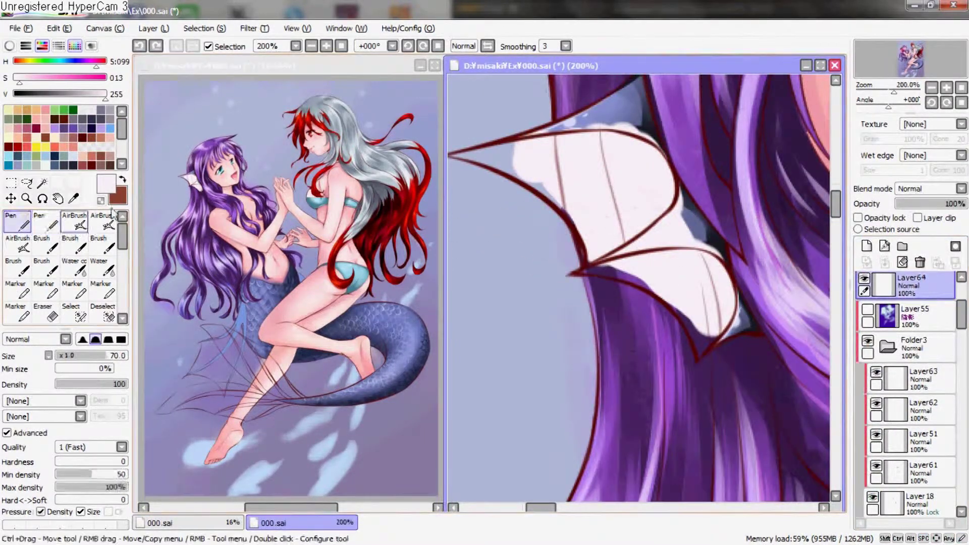
left_click_drag(558, 209, 578, 275)
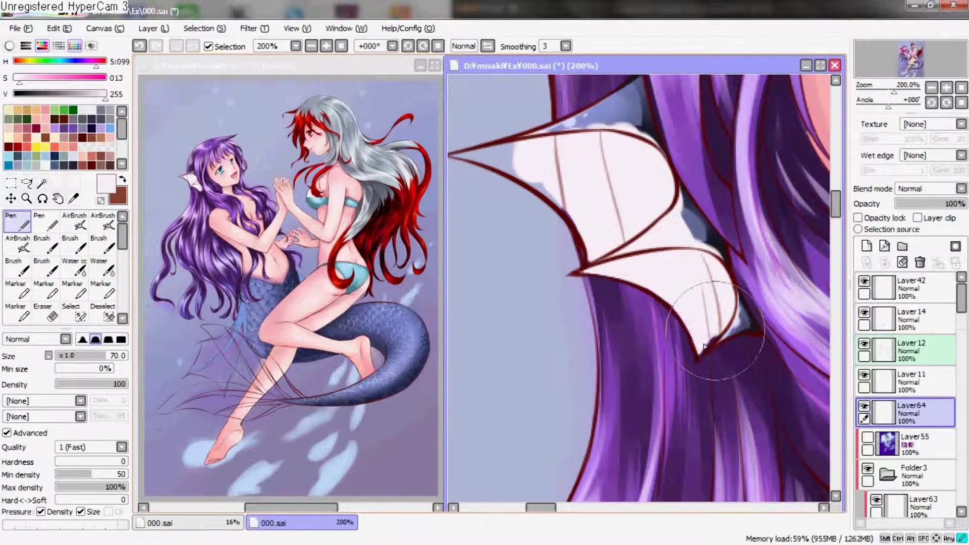
left_click_drag(704, 346, 798, 391)
left_click_drag(600, 214, 714, 297)
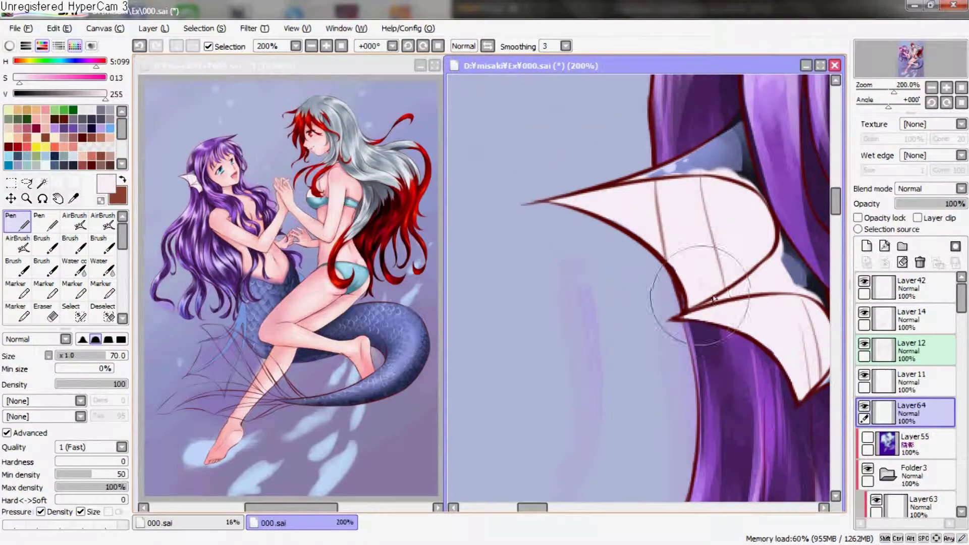
key("w")
left_click(683, 182)
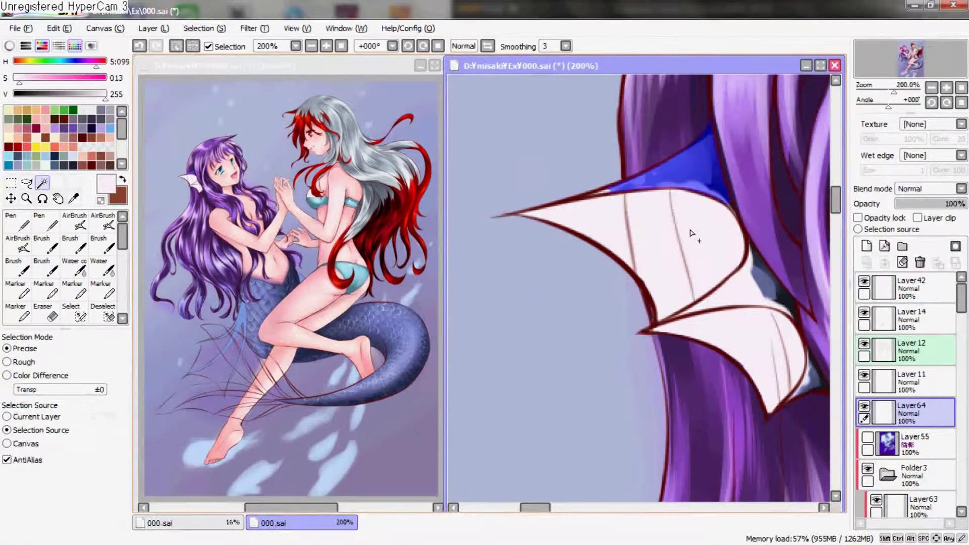
Magic-wand the gaps between the fin spikes, fill them grey-blue and deselect
left_click(724, 270)
left_click_drag(724, 270, 633, 229)
left_click(717, 333)
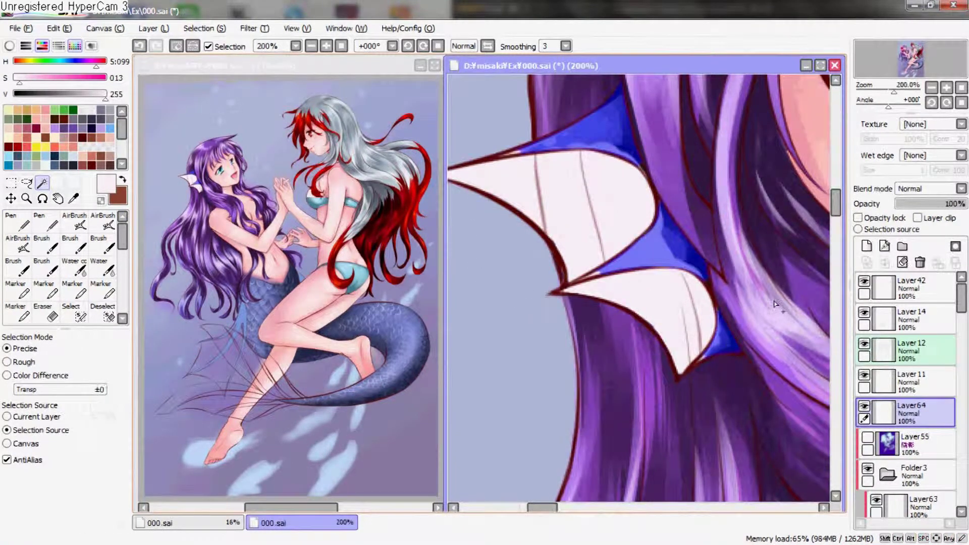
left_click(902, 262)
key("ctrl+d")
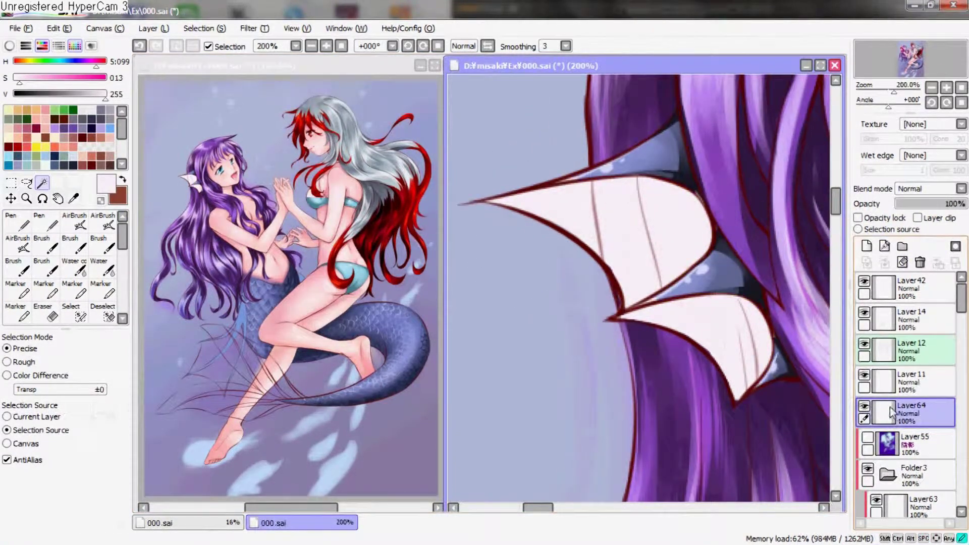
Try Layer64 above Layer12, undo the trial changes and return it below Layer12
left_click_drag(889, 418, 879, 339)
key("ctrl+z")
key("ctrl+z")
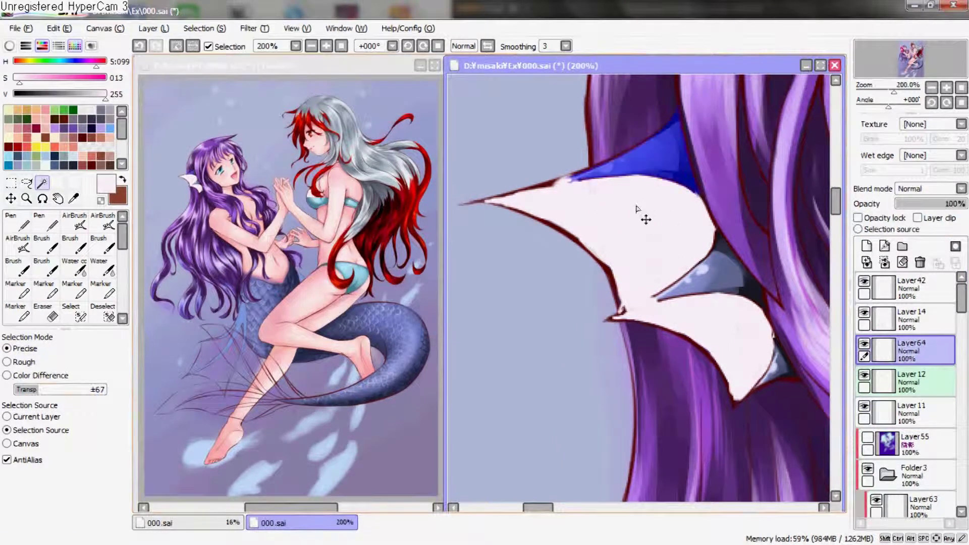
left_click(649, 303)
key("ctrl+z")
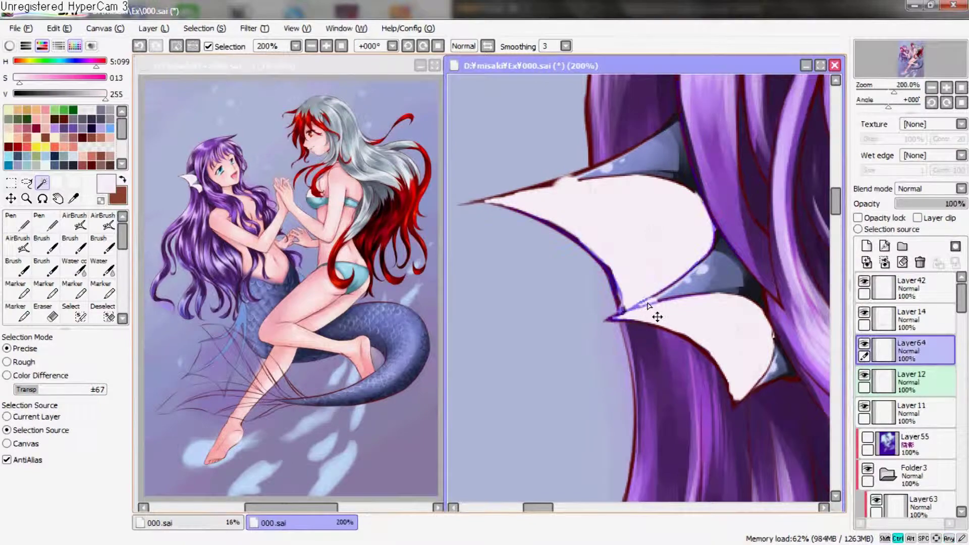
mouse_move(657, 252)
left_mouse_down()
mouse_move(581, 191)
mouse_move(559, 192)
left_mouse_up()
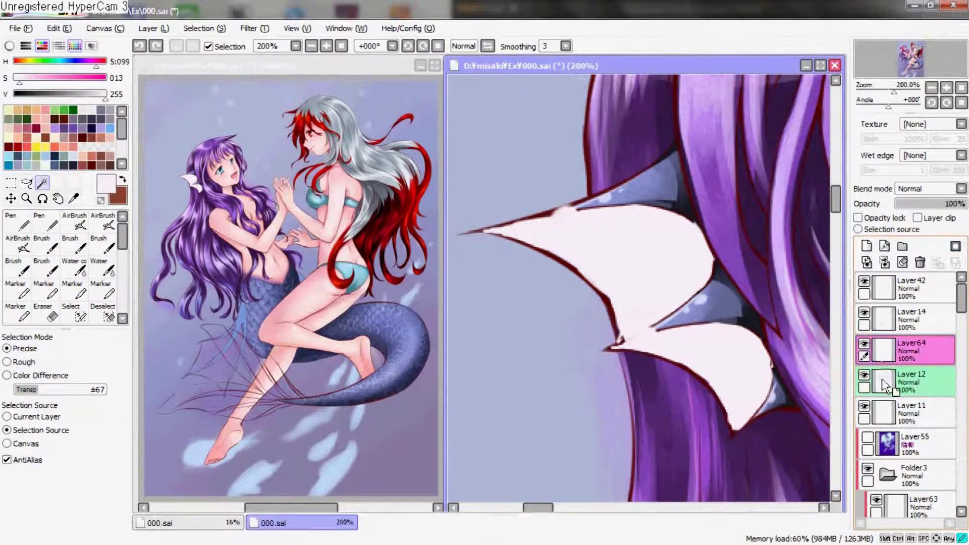
left_click_drag(889, 354, 888, 397)
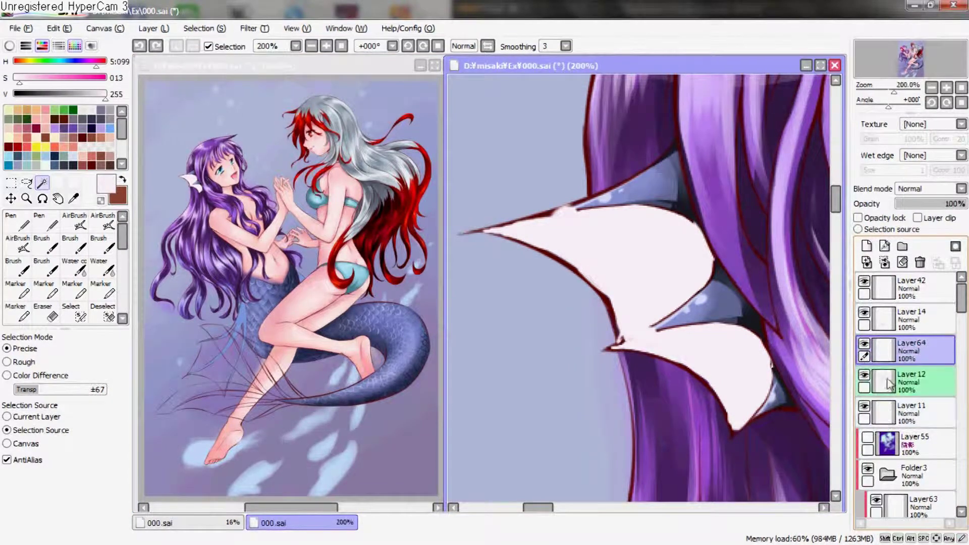
scroll(649, 238, "down", 1)
scroll(698, 264, "down", 1)
scroll(656, 278, "down", 2)
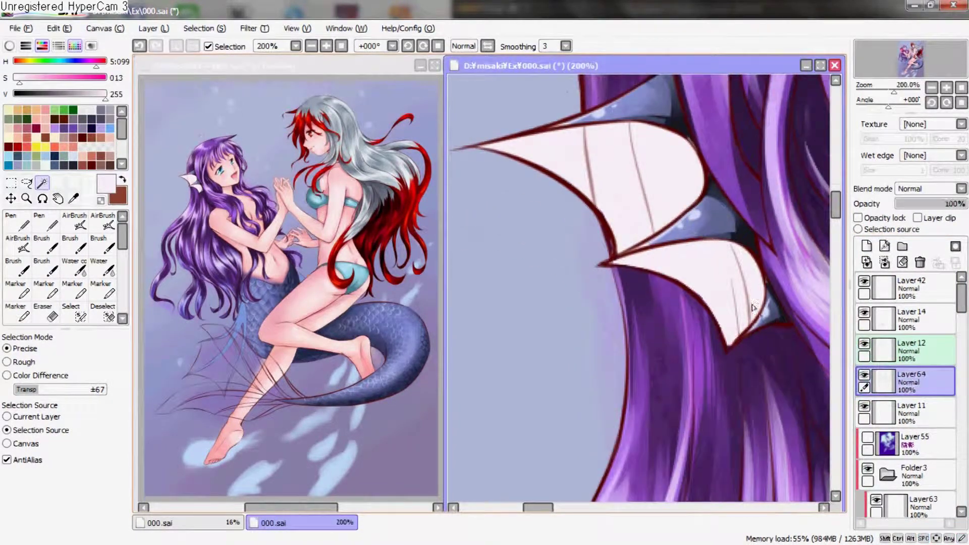
scroll(591, 290, "down", 1)
Set the fin layer's opacity to 50% and turn on its Opacity lock
key("n")
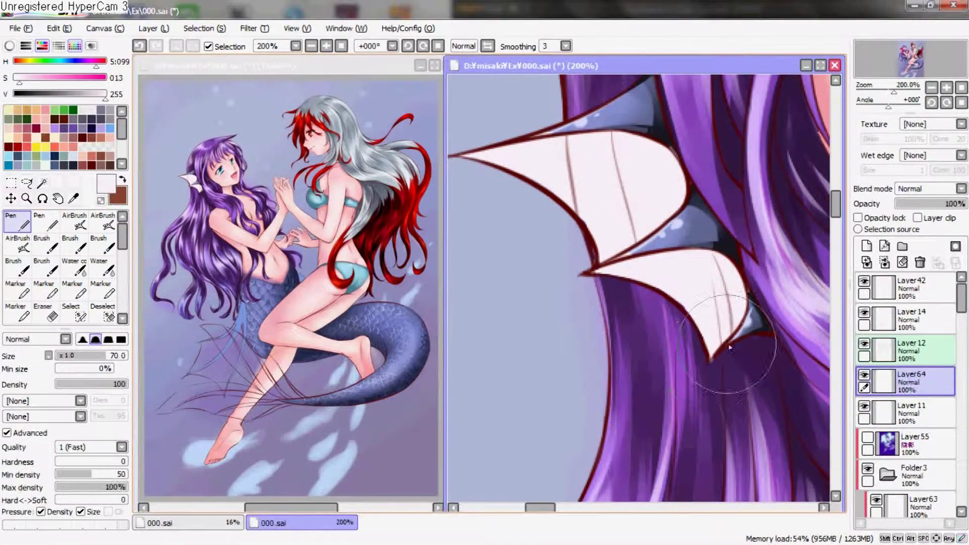
left_click_drag(760, 258, 774, 277)
mouse_move(961, 204)
left_mouse_down()
mouse_move(930, 204)
mouse_move(938, 204)
left_mouse_up()
key("ctrl+minus")
left_click_drag(704, 270, 701, 299)
left_click_drag(941, 204, 927, 204)
left_click(858, 218)
left_click_drag(787, 212, 800, 197)
left_click(74, 222)
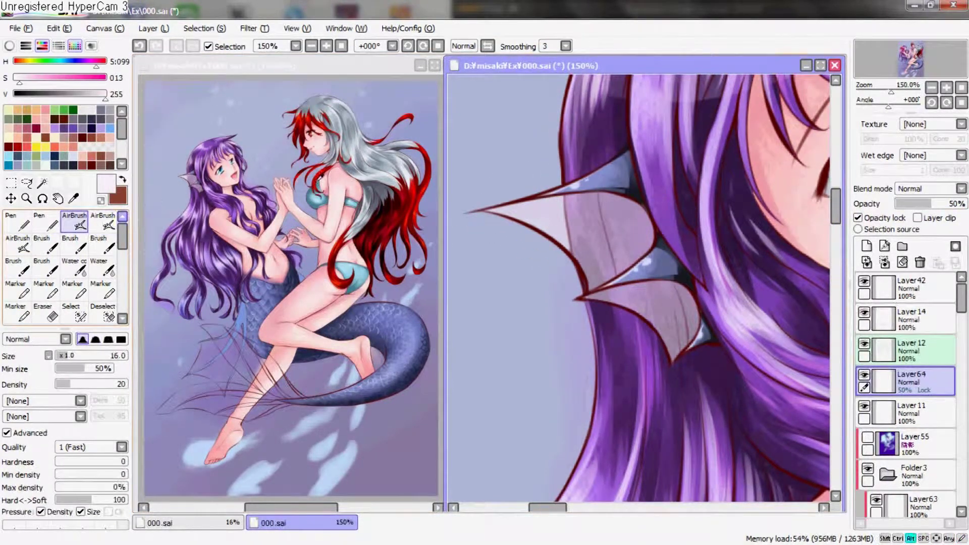
Airbrush dark blue shading over the lower part of the ear fin
left_click(149, 132, "alt")
left_click(17, 222)
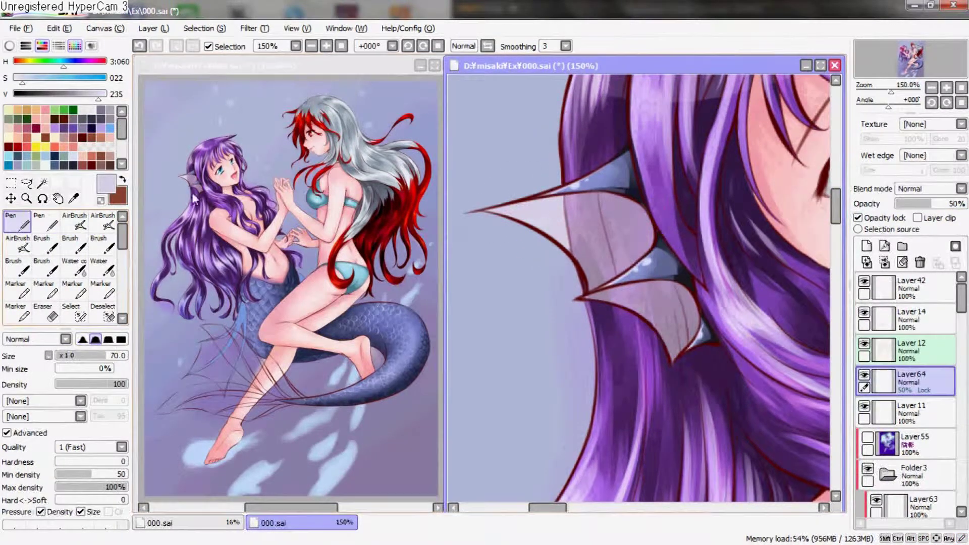
left_click(74, 222)
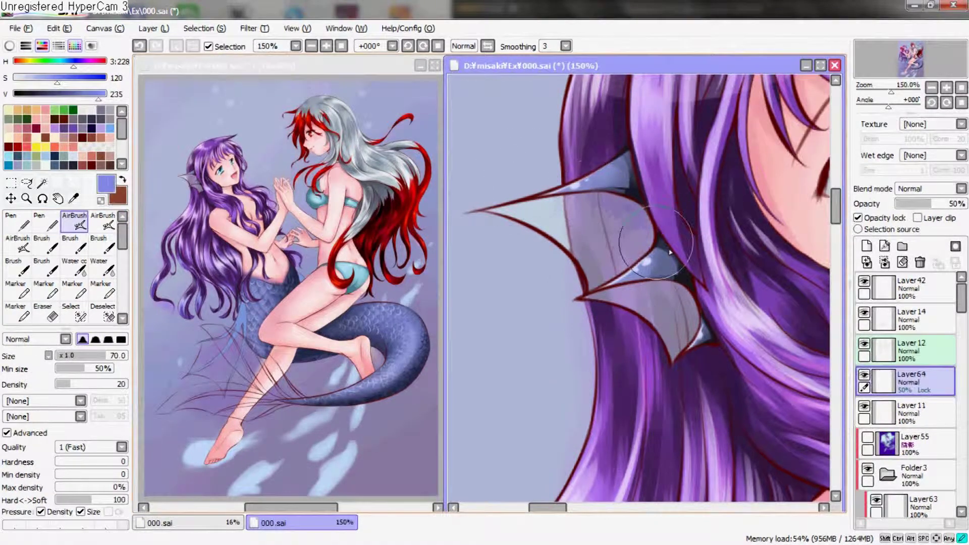
left_click(703, 222, "alt")
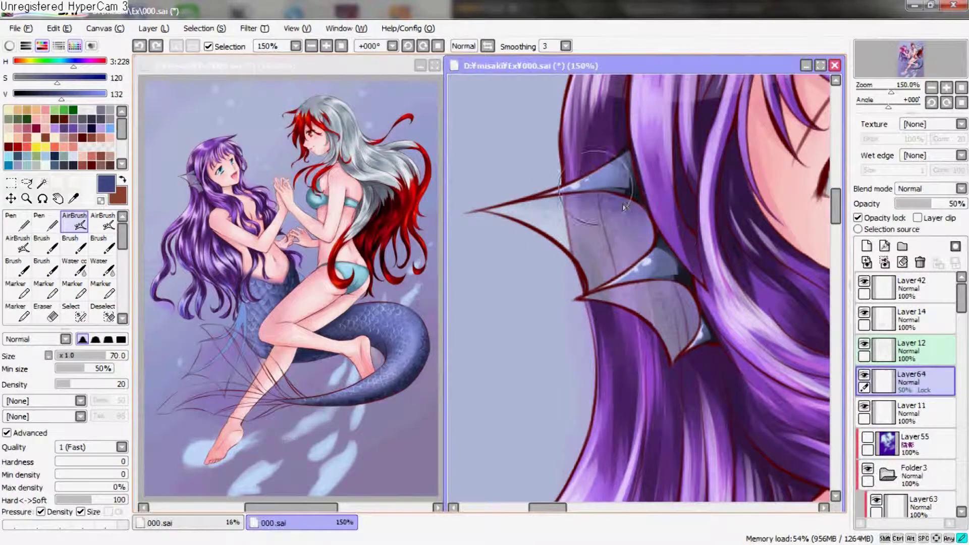
mouse_move(623, 283)
left_mouse_down()
mouse_move(664, 229)
mouse_move(646, 182)
mouse_move(583, 174)
left_mouse_up()
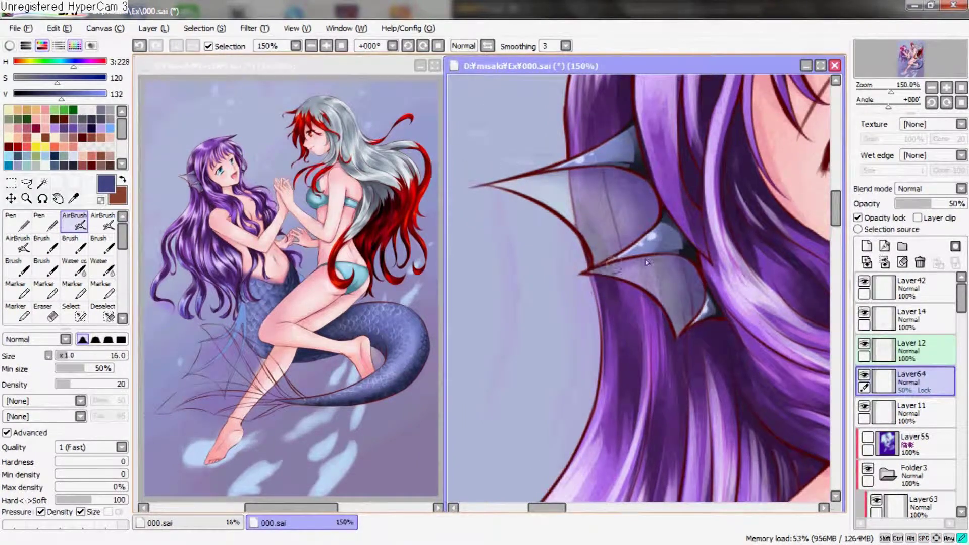
Enlarge the airbrush with lower density, switch to pure white and zoom out to the full illustration
left_click(685, 324, "alt")
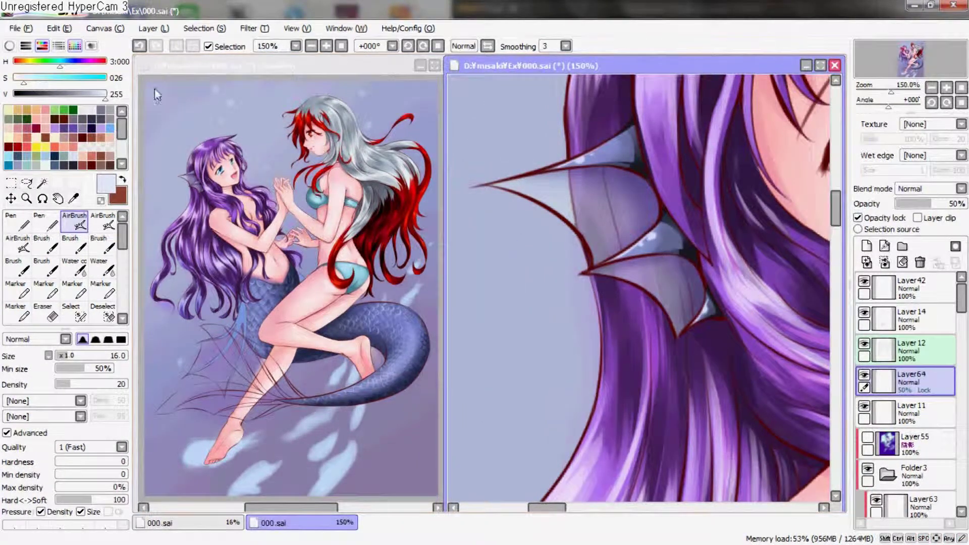
key("bracketright")
key("bracketright")
key("bracketright")
left_click(651, 236, "alt")
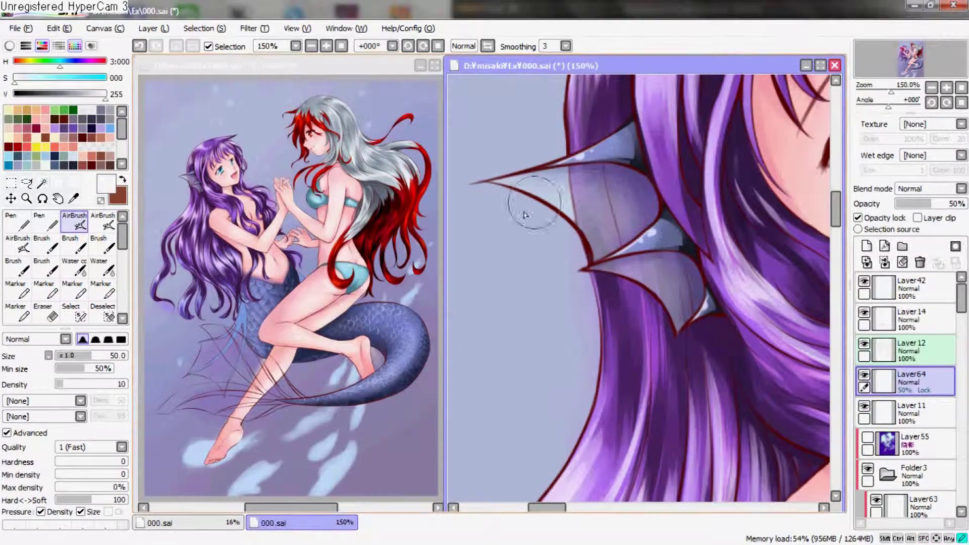
scroll(706, 334, "down", 1)
scroll(706, 303, "down", 3)
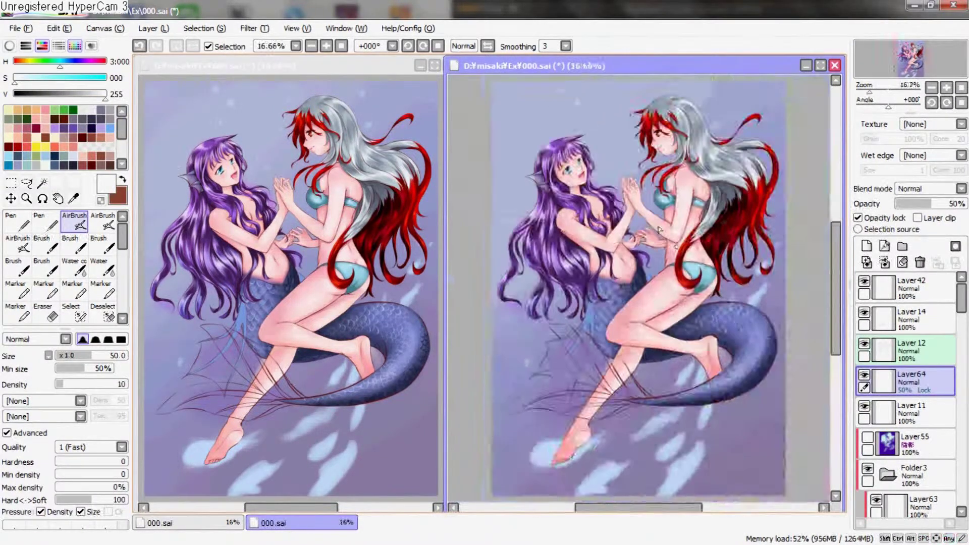
Airbrush blue-purple along a tail-fin strand and lock Layer 20's transparency
scroll(705, 227, "up", 1)
scroll(705, 184, "up", 1)
scroll(705, 185, "up", 1)
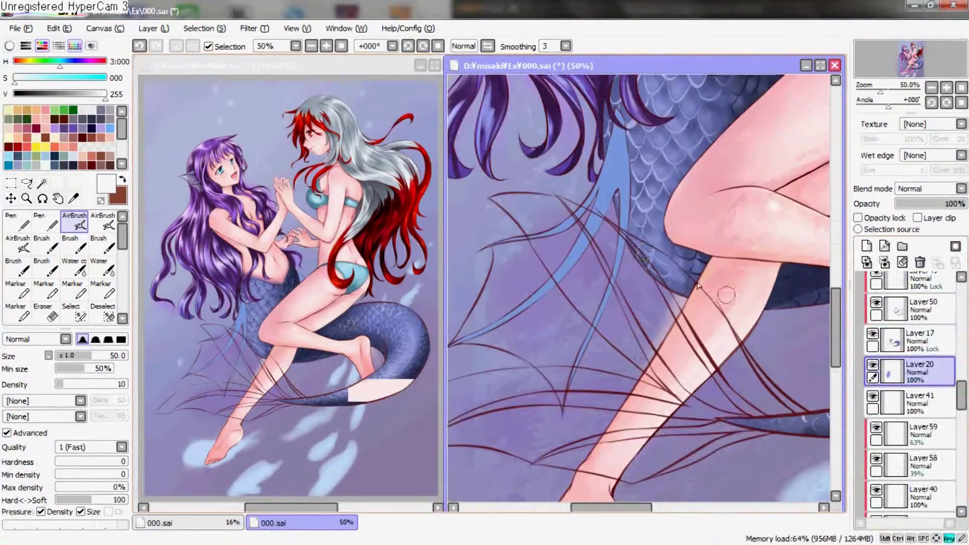
left_click_drag(646, 254, 699, 306)
left_click(692, 241, "alt")
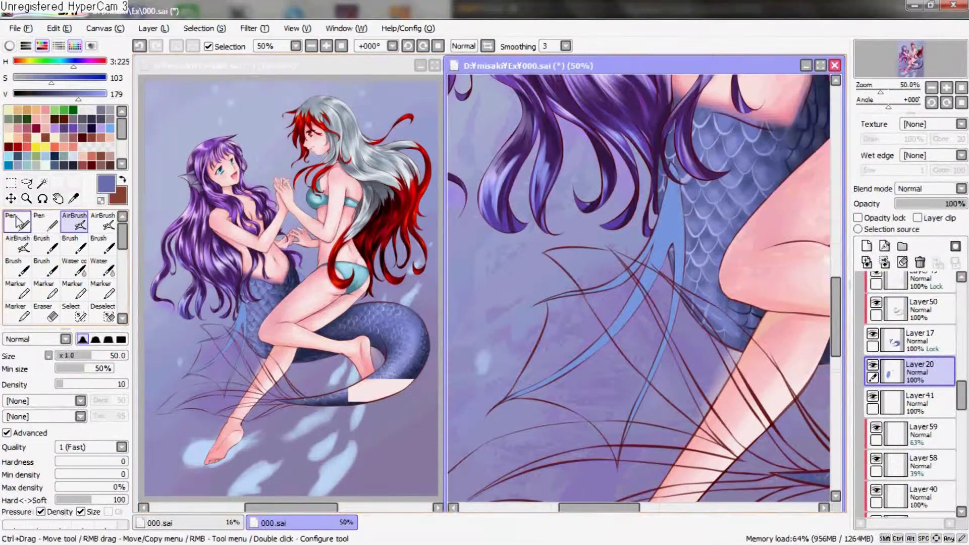
key("n")
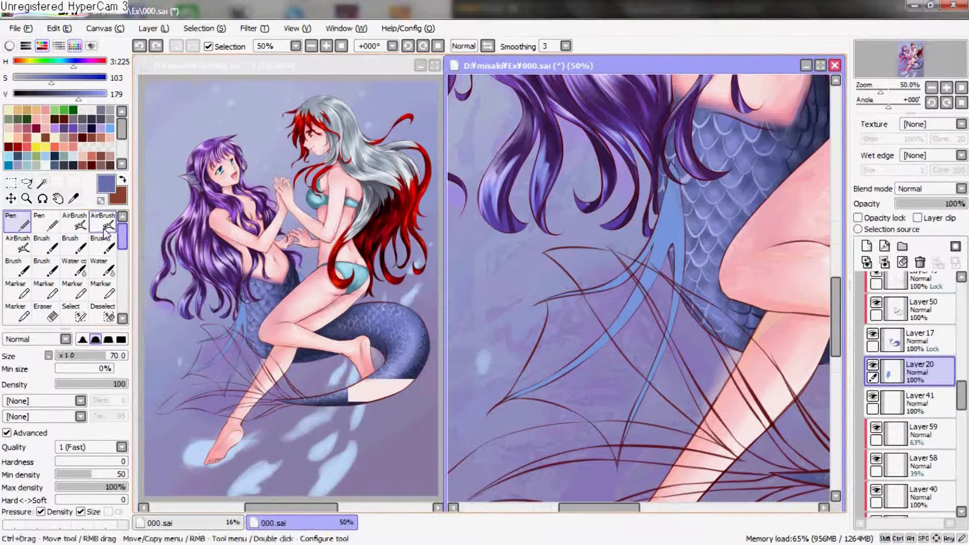
left_click(75, 223)
left_click_drag(675, 171, 646, 378)
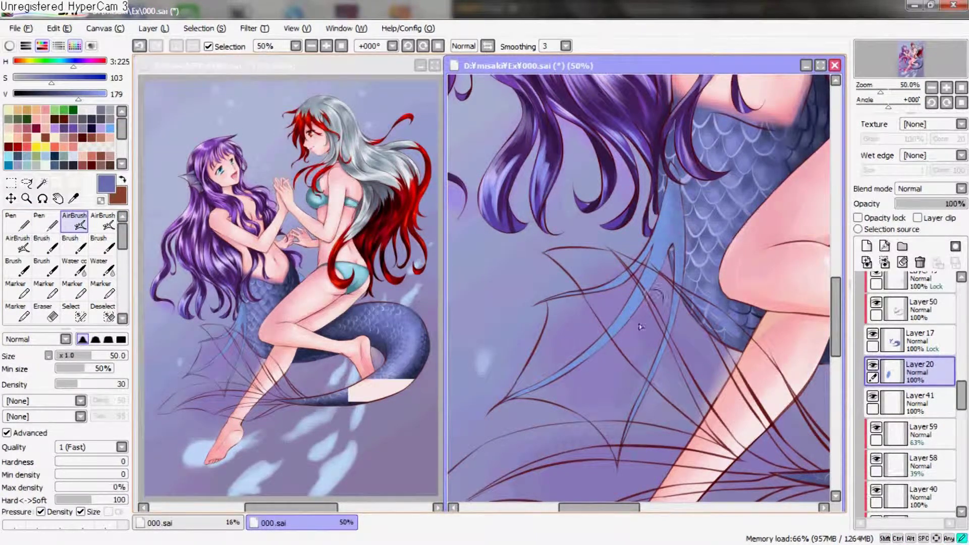
left_click(858, 218)
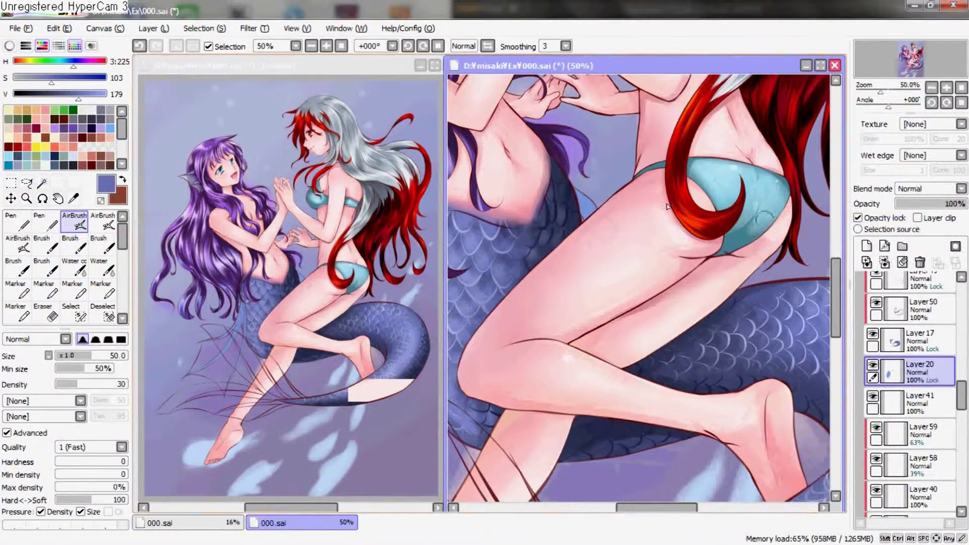
Darken the blue, undo stray strokes and airbrush darker shading down the strands
left_click_drag(747, 199, 701, 233)
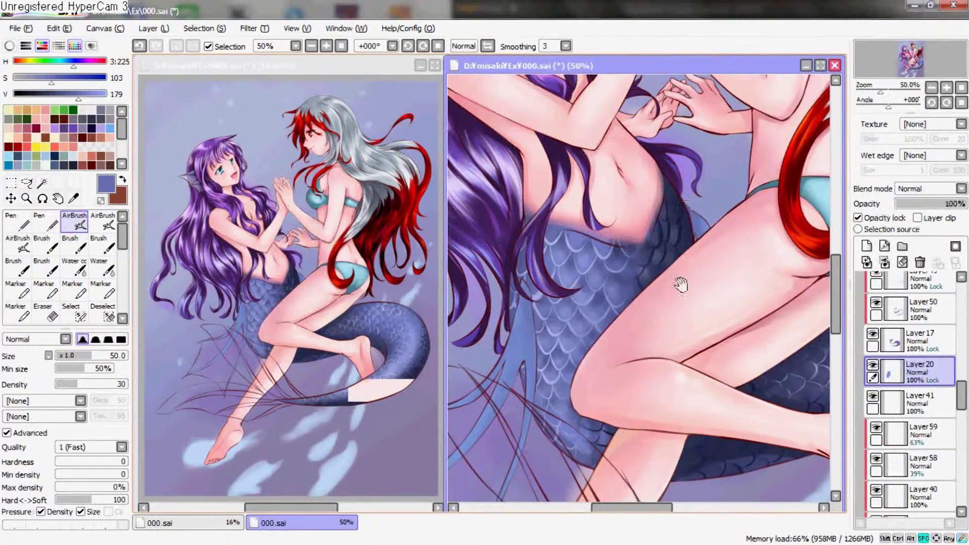
left_click_drag(680, 284, 660, 264)
left_click(49, 94)
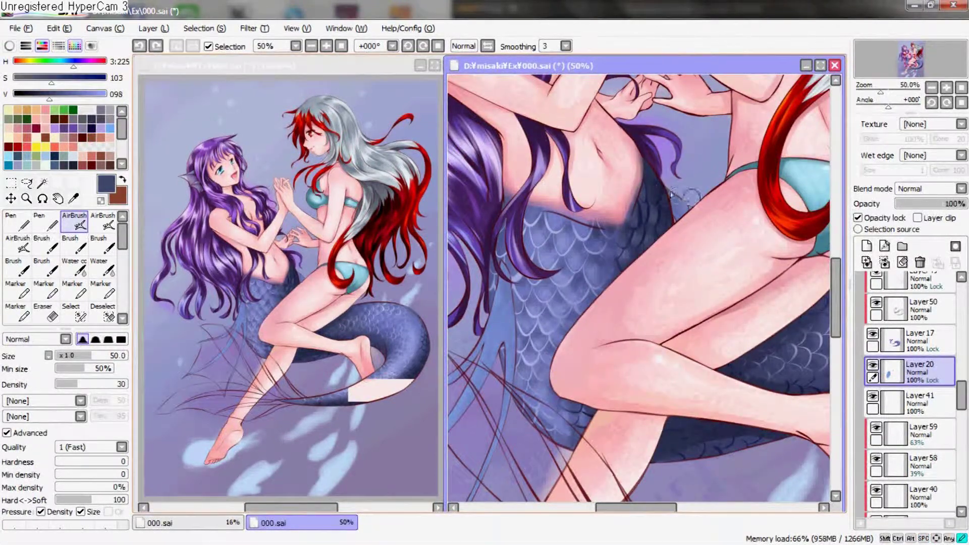
left_click_drag(683, 236, 807, 86)
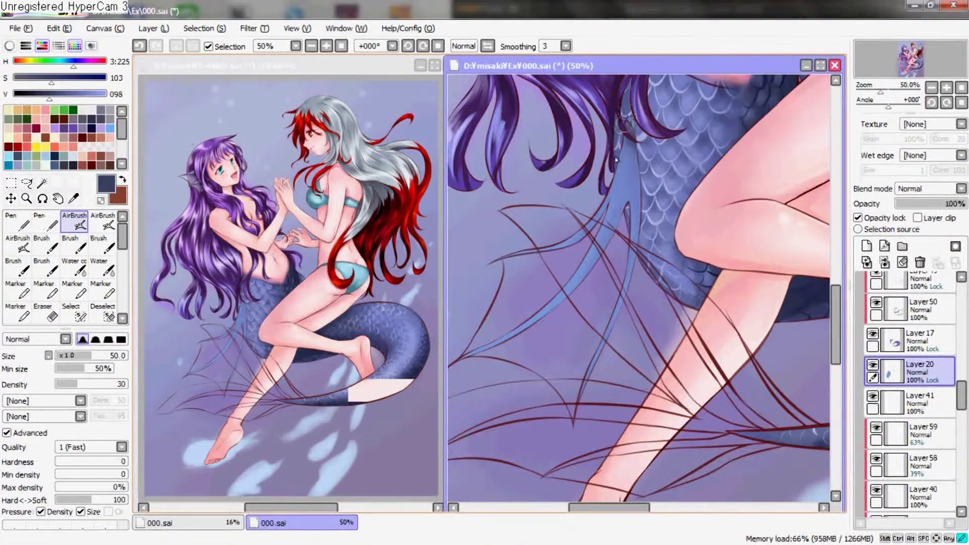
key("ctrl+z")
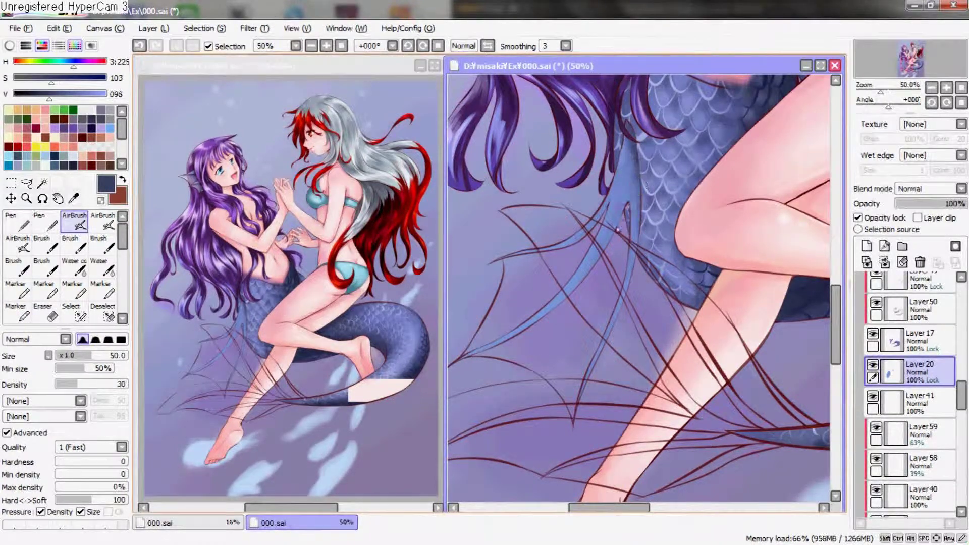
key("ctrl+z")
left_click_drag(627, 195, 574, 294)
left_click_drag(635, 194, 599, 350)
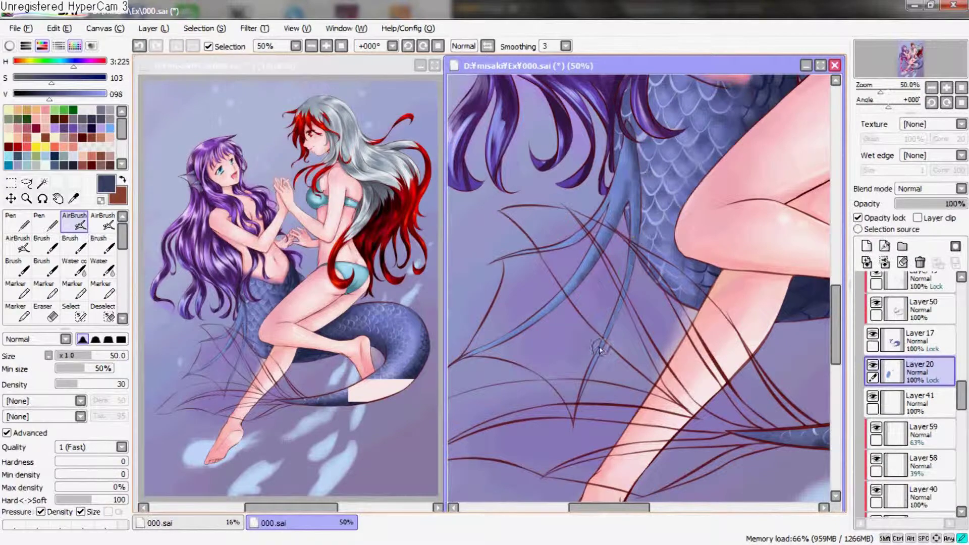
Pick a light lavender, undo paint on the scales and raise the colour's brightness to full
left_click(573, 244, "alt")
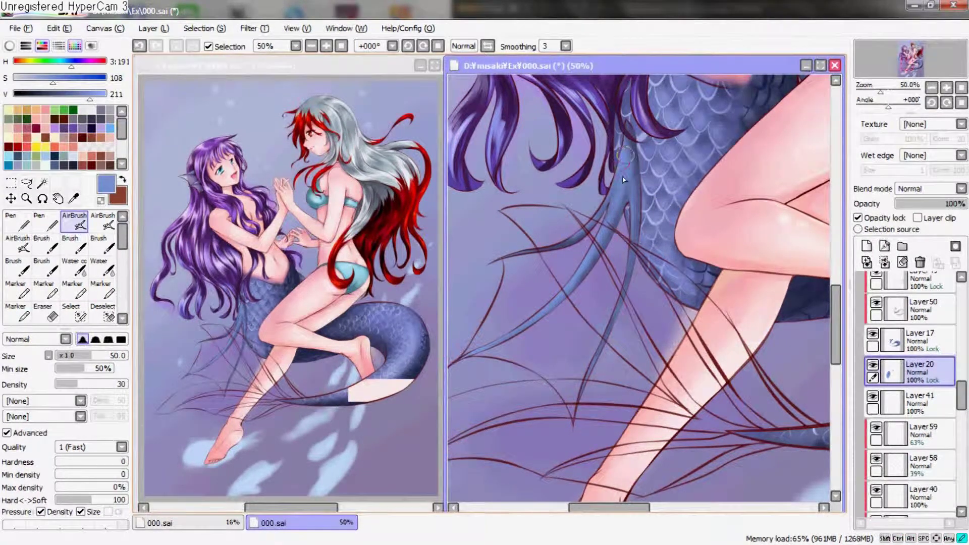
left_click_drag(632, 205, 689, 259)
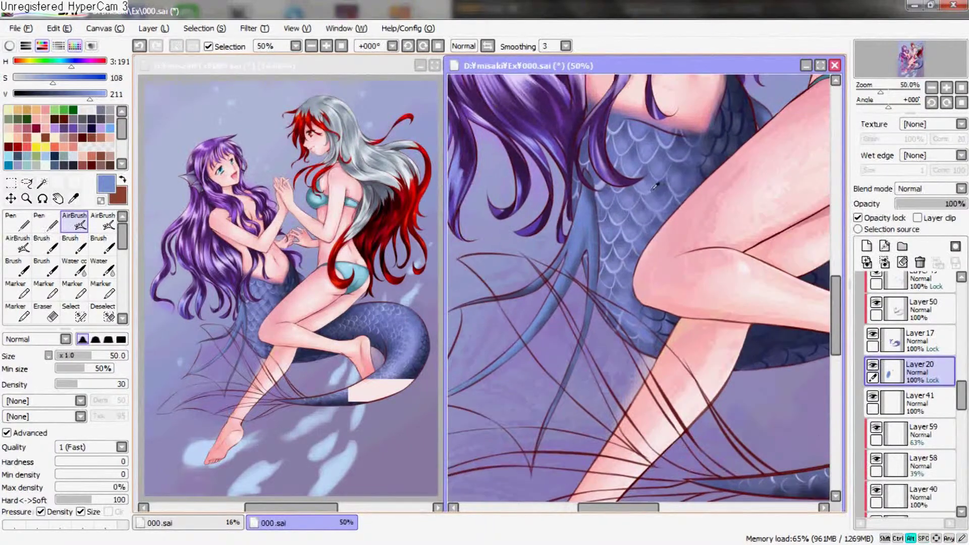
left_click(633, 207, "alt")
key("ctrl+z")
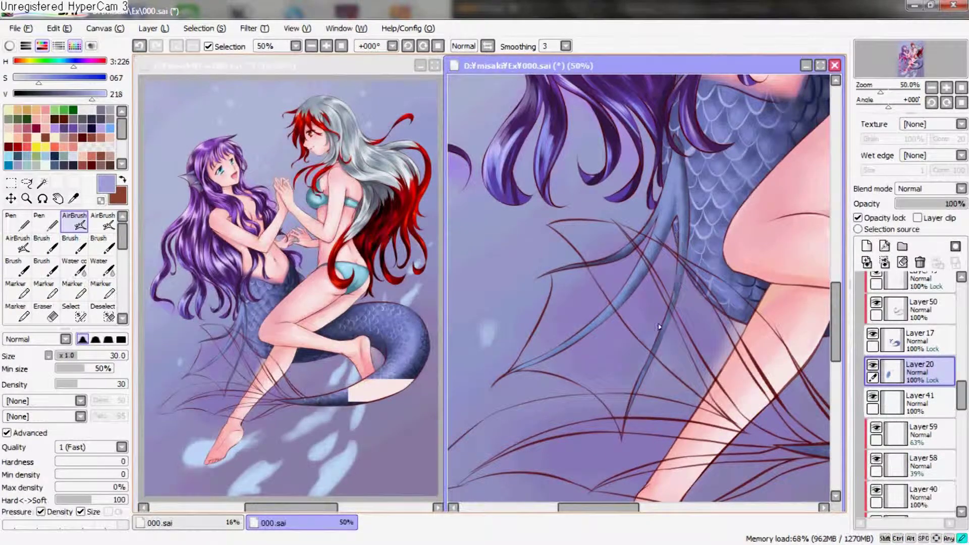
scroll(614, 285, "up", 1)
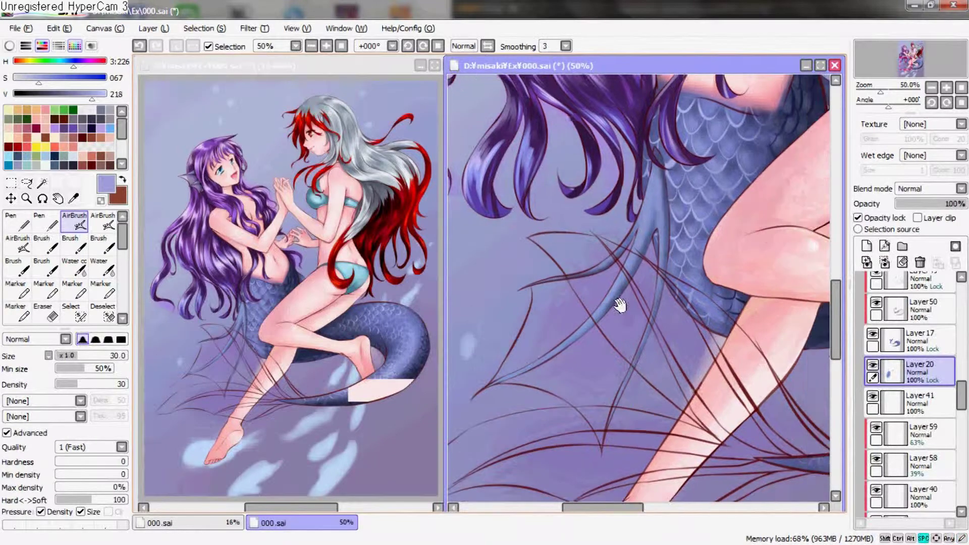
left_click(18, 221)
left_click_drag(92, 94, 107, 102)
left_click(74, 222)
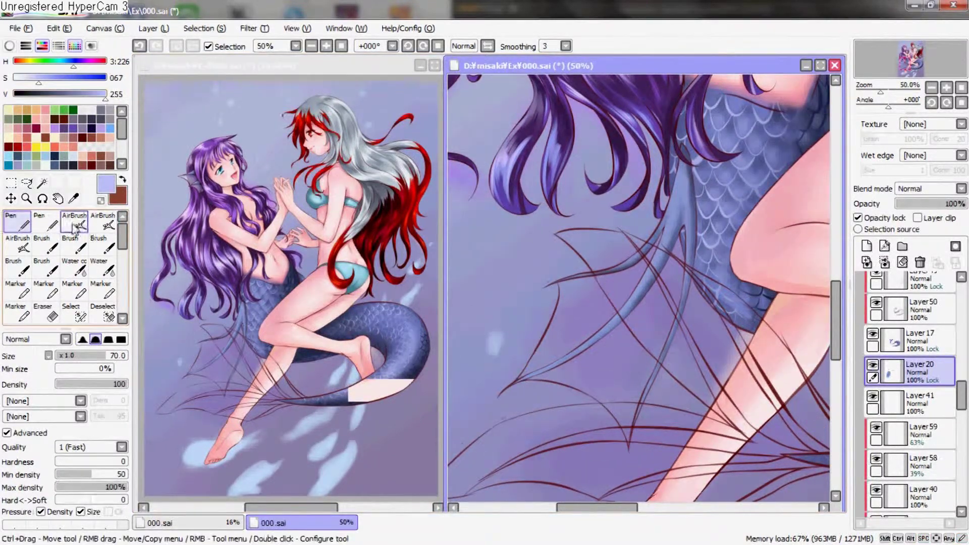
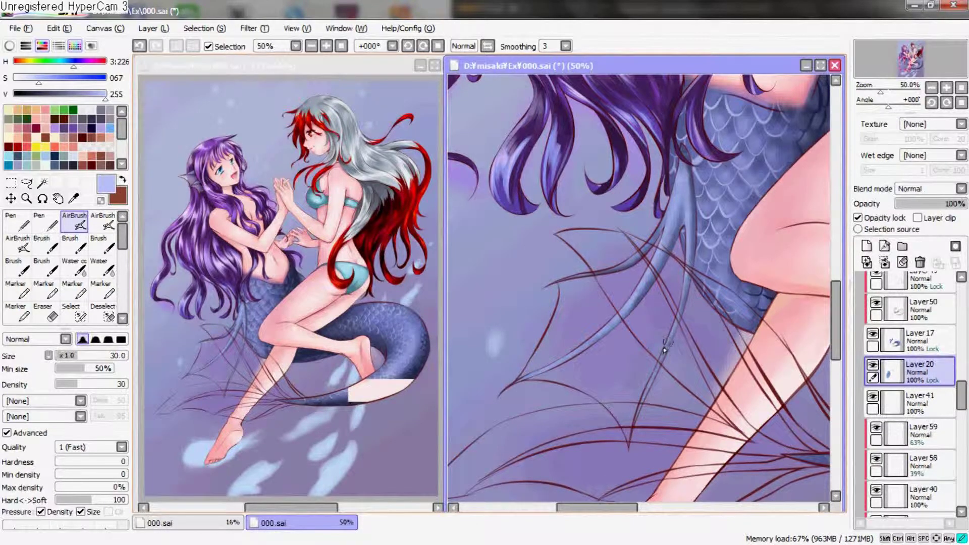
Try pen strokes and a paler sampled blue on the tail fin, then undo them
left_click_drag(562, 283, 526, 252)
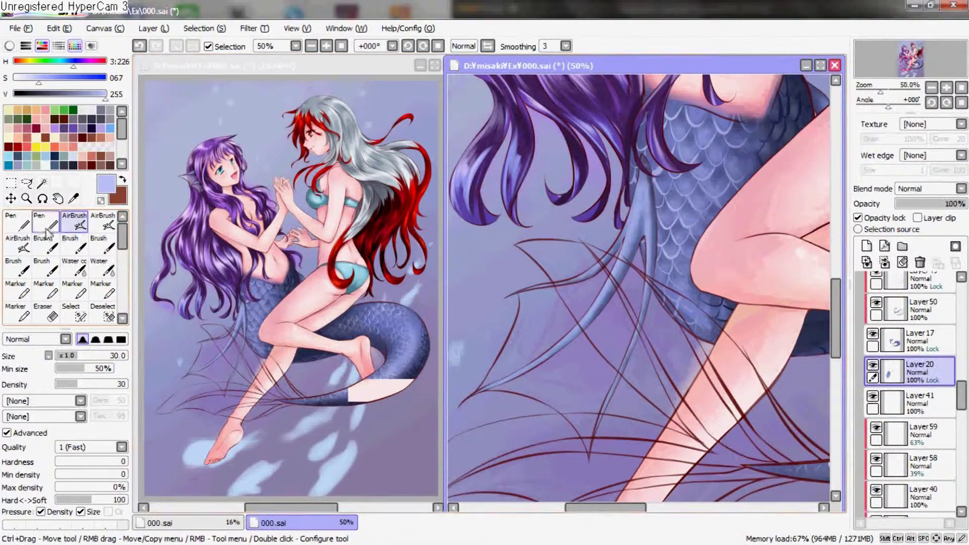
left_click(18, 222)
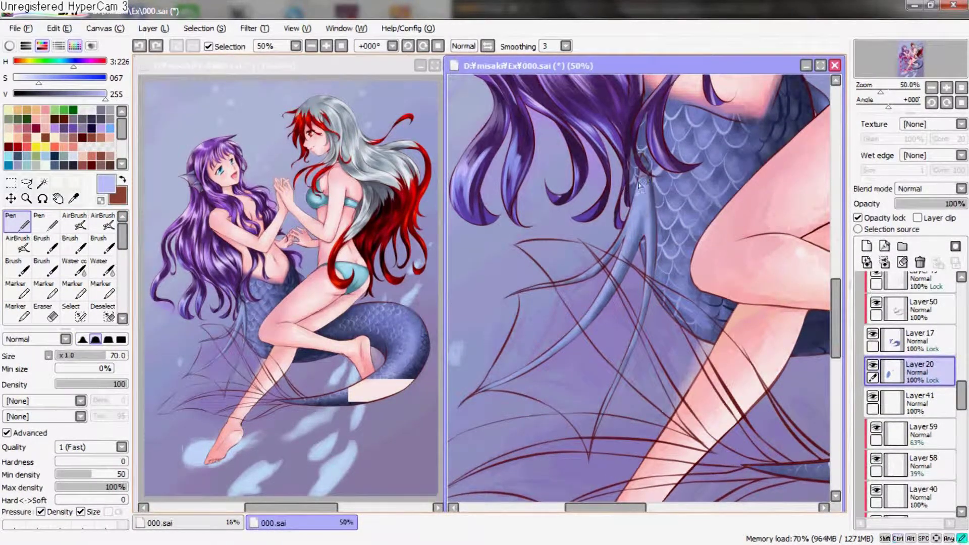
left_click_drag(609, 287, 626, 243)
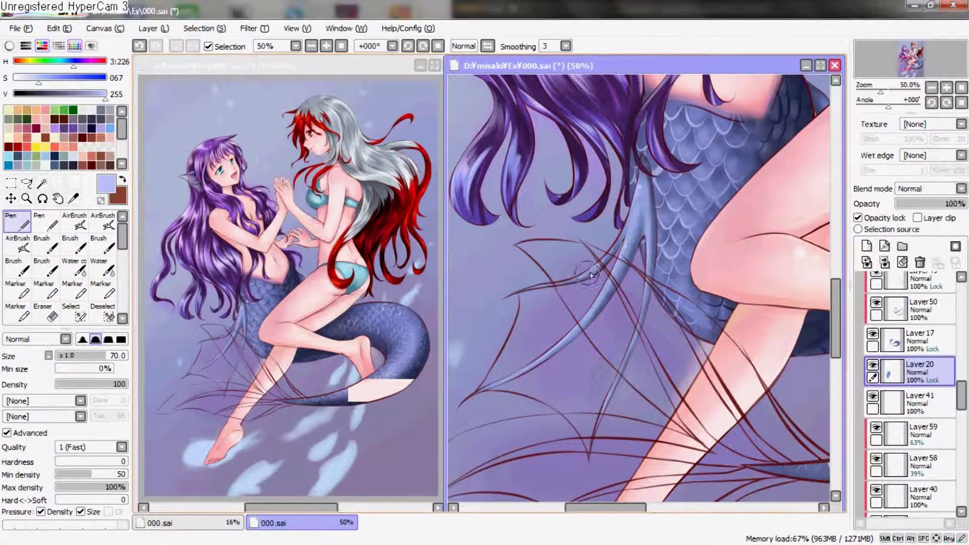
left_click_drag(644, 283, 648, 252)
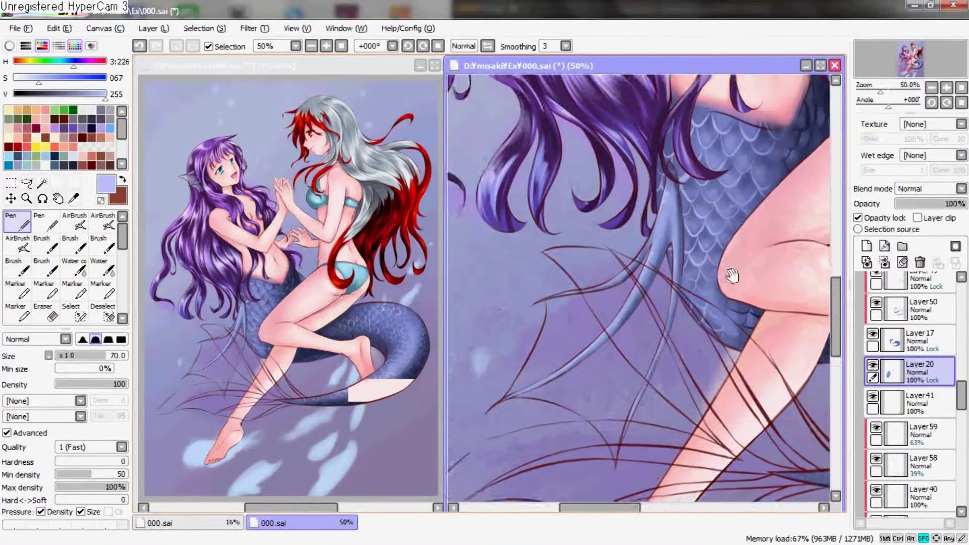
key("ctrl+z")
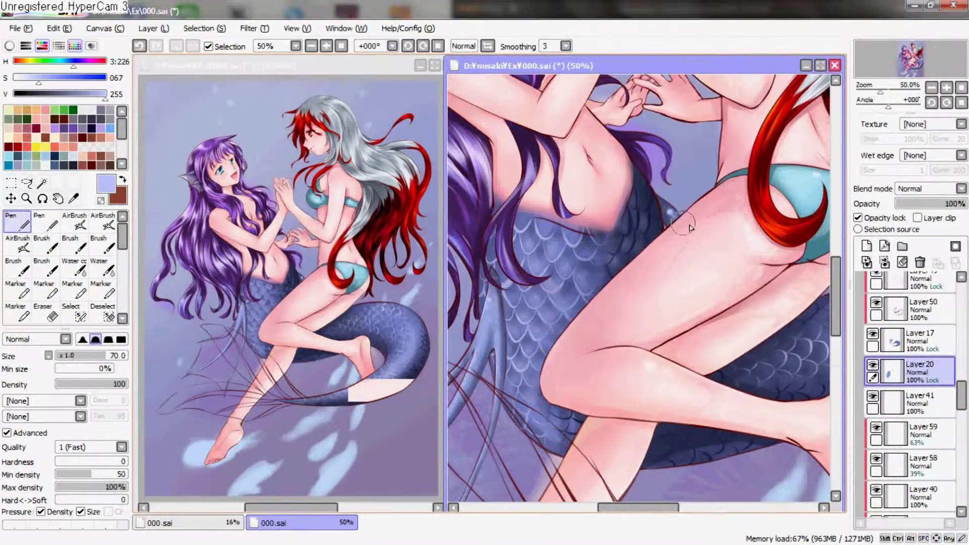
left_click_drag(673, 217, 705, 160)
left_click(706, 159, "alt")
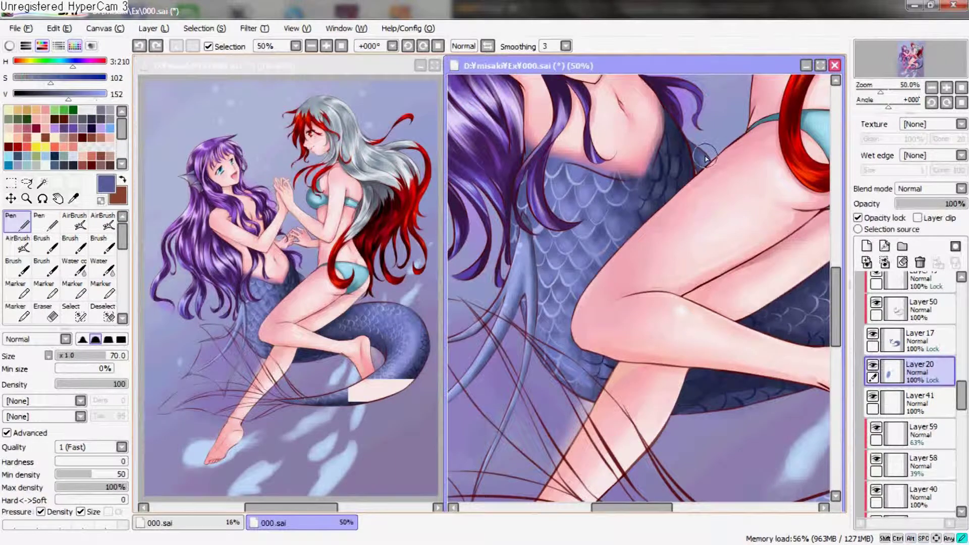
left_click_drag(76, 96, 96, 95)
key("ctrl+z")
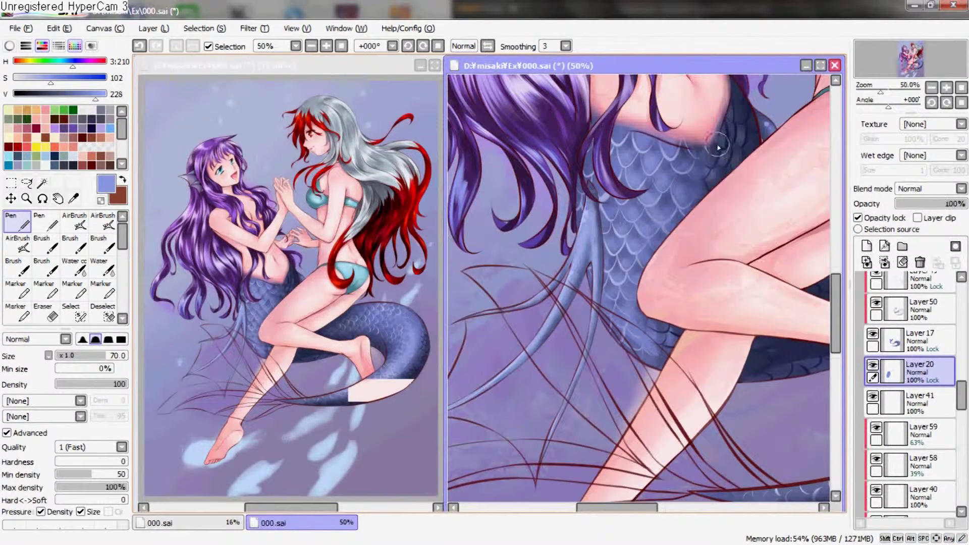
Add a new empty layer, Layer65, above Layer41
scroll(719, 147, "down", 3)
scroll(719, 147, "up", 2)
scroll(719, 147, "up", 1)
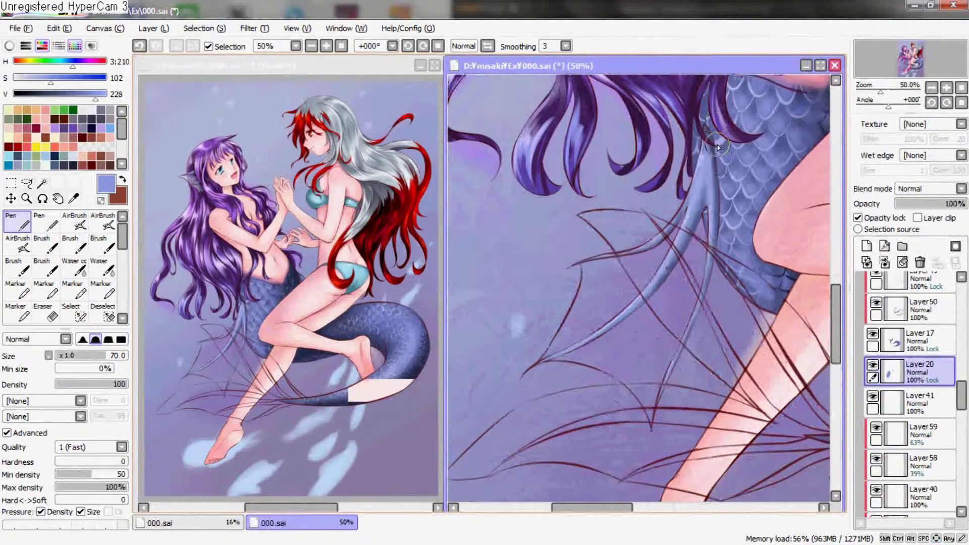
left_click(866, 247)
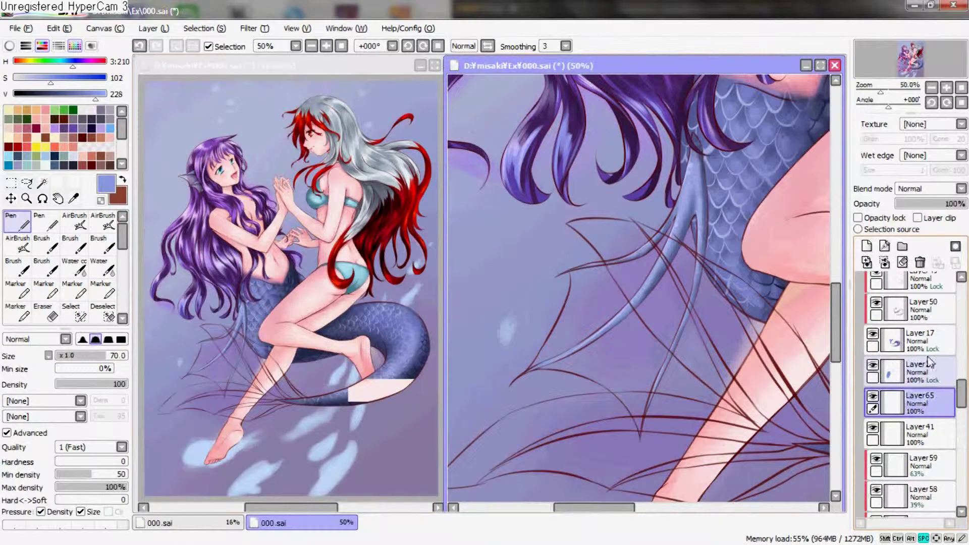
Magic-wand select the fin membrane between the red lines and choose a light cyan
scroll(705, 300, "up", 2)
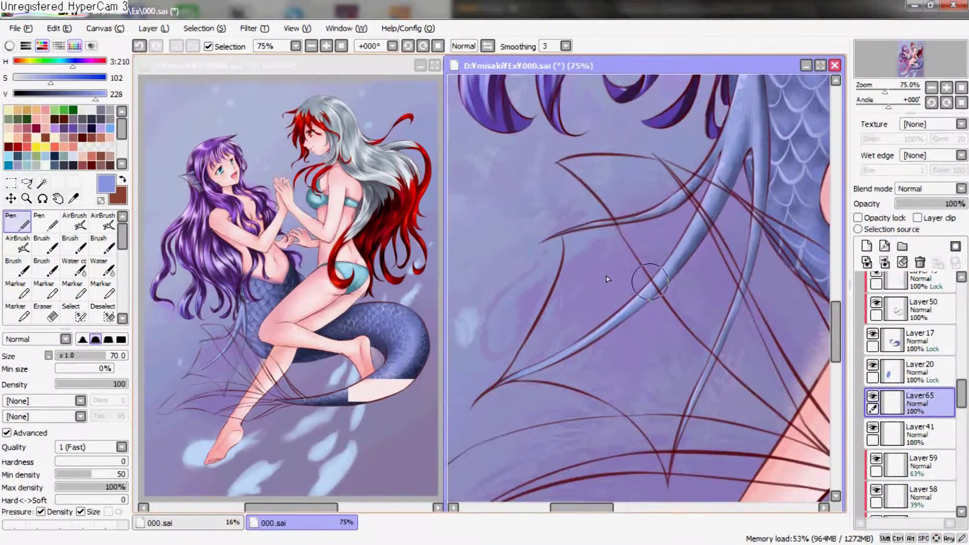
key("w")
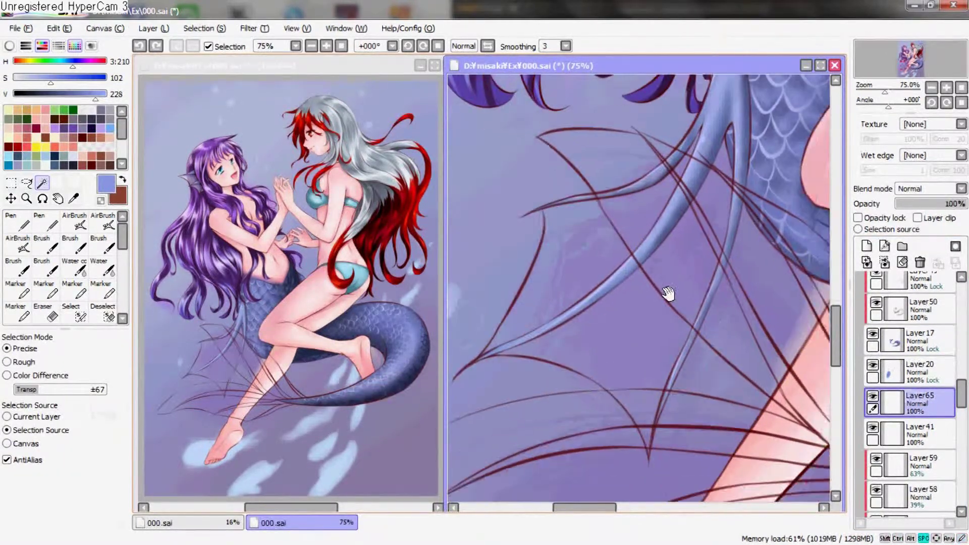
left_click(580, 283)
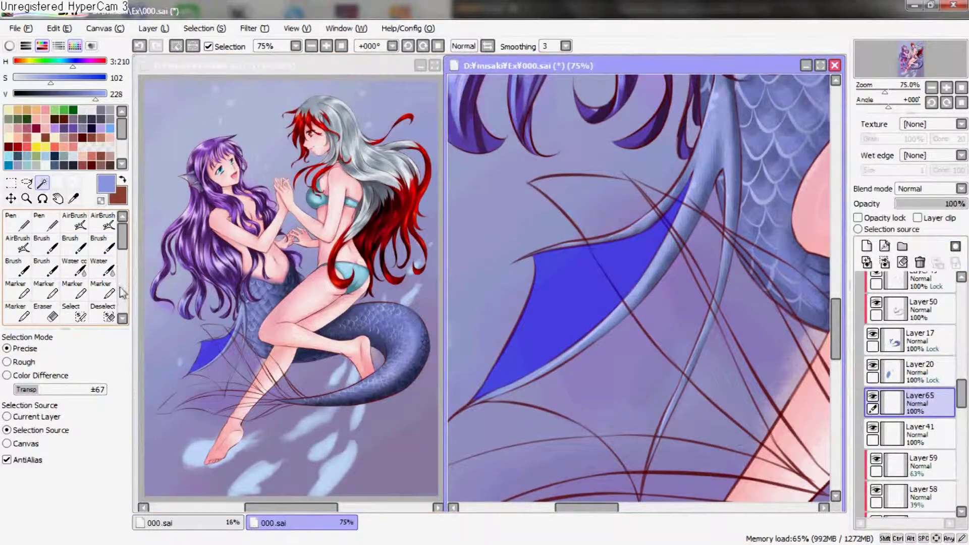
scroll(65, 263, "down", 2)
left_click_drag(63, 83, 33, 81)
left_click_drag(95, 96, 106, 96)
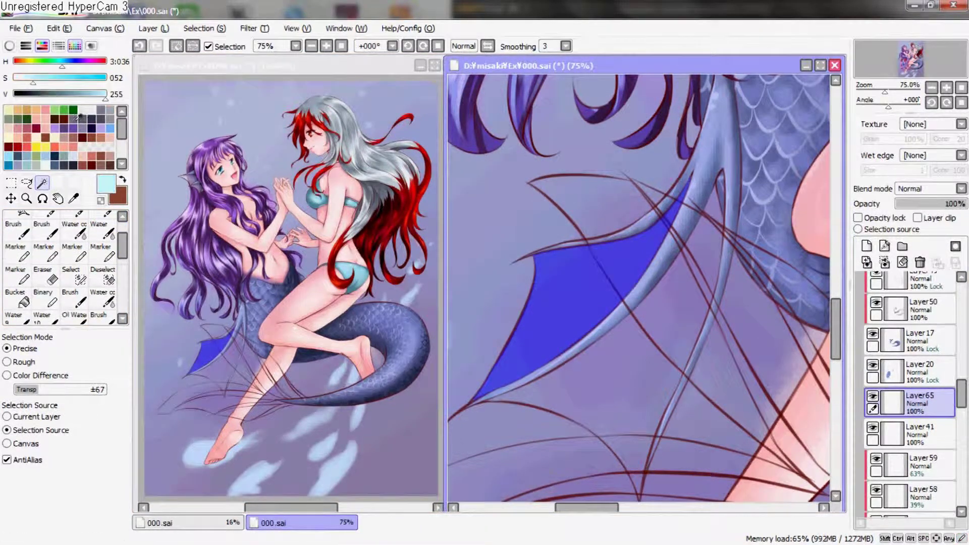
left_click(15, 297)
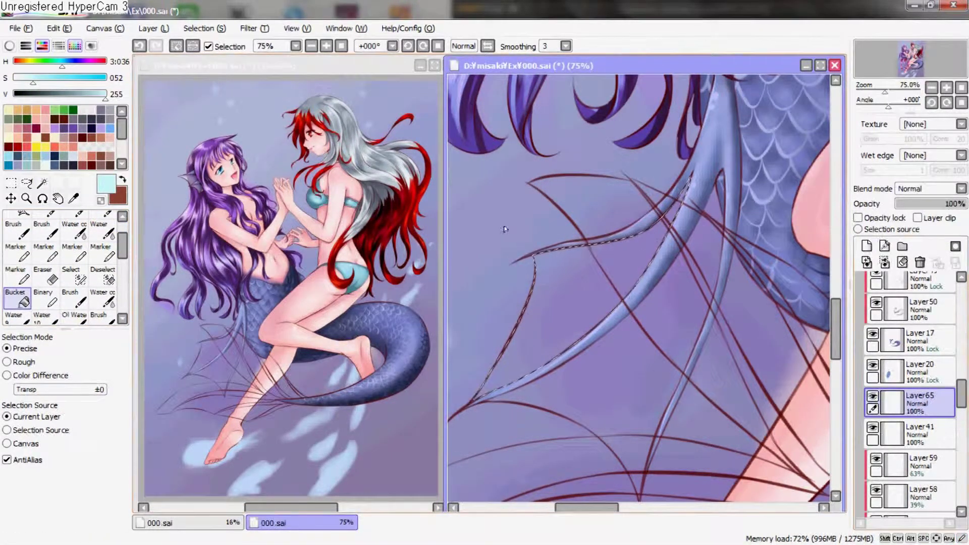
key("n")
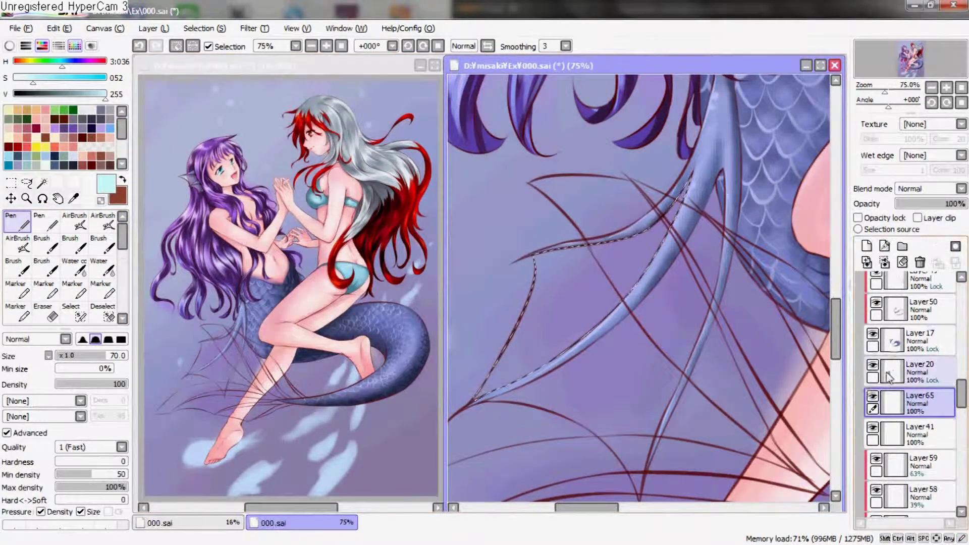
Delete Layer65, clip Layer41 to the layer below, and make Layer64 active
left_click(874, 429)
left_click(874, 429)
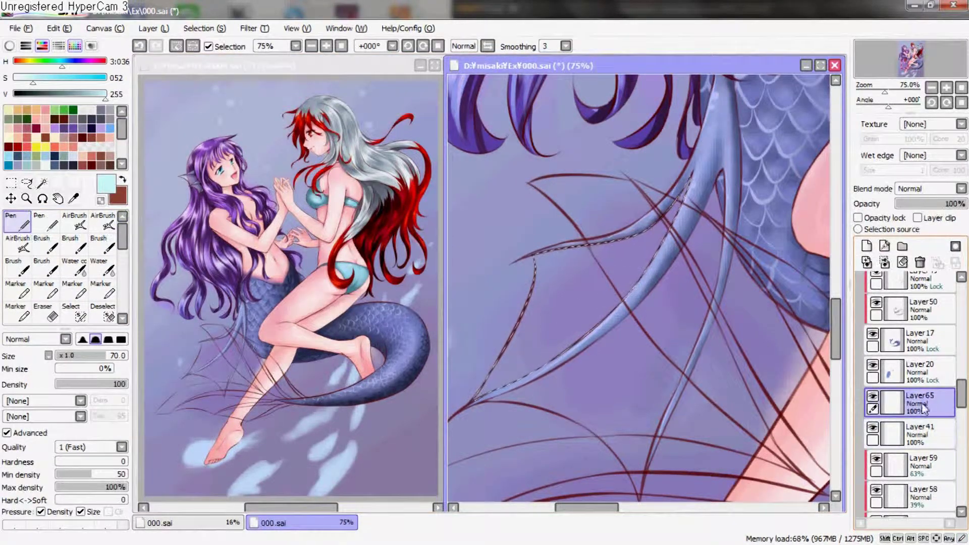
left_click(920, 262)
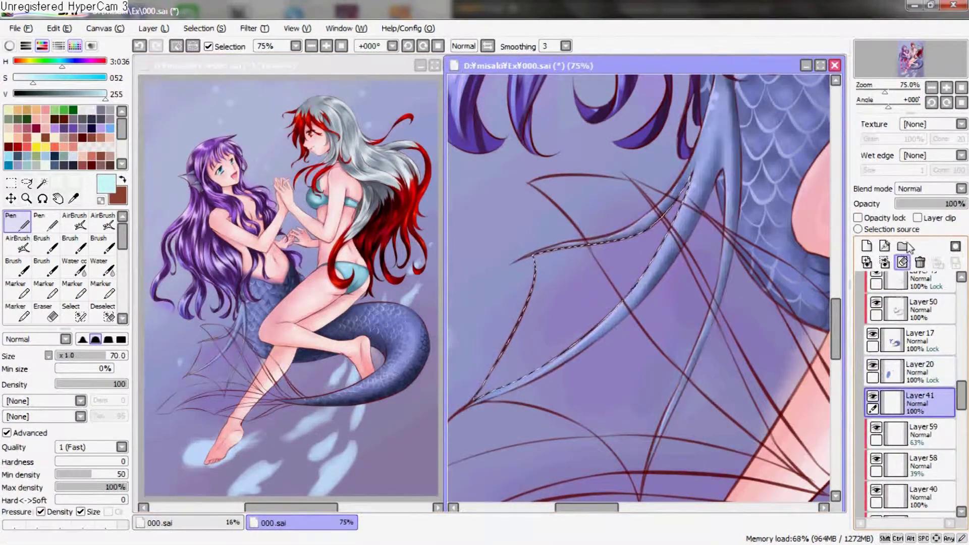
left_click(917, 218)
mouse_move(633, 287)
left_mouse_down()
mouse_move(698, 346)
mouse_move(726, 355)
left_mouse_up()
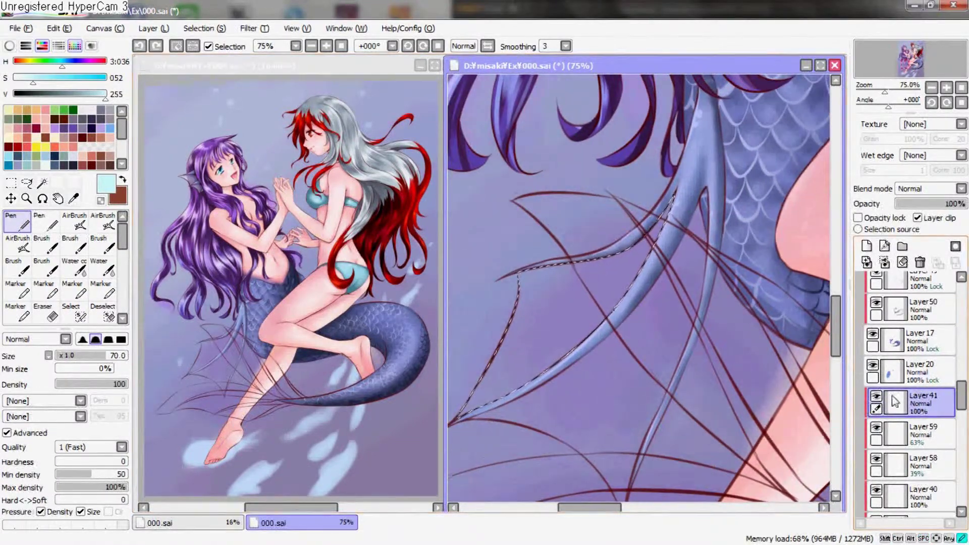
left_click_drag(962, 396, 961, 293)
left_click(914, 364)
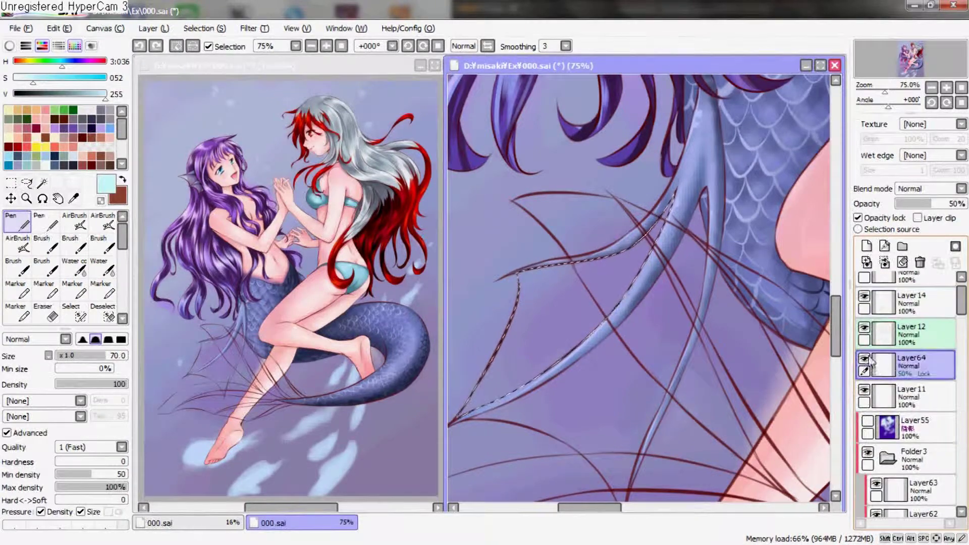
Unlock Layer64's opacity lock and bucket-fill the selected fin with light blue
left_click_drag(493, 270, 536, 263)
scroll(66, 262, "down", 4)
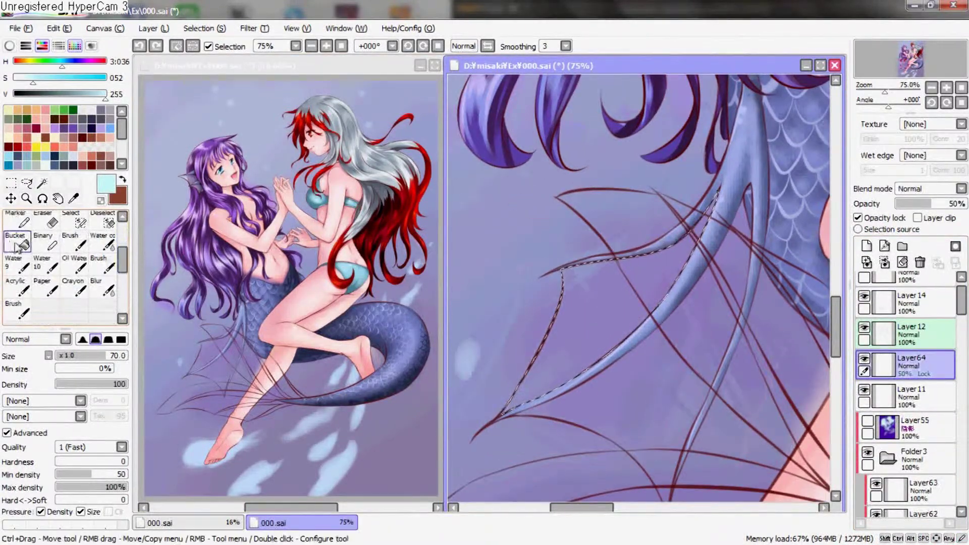
left_click(16, 241)
left_click(858, 218)
left_click(709, 215)
left_click_drag(709, 214, 683, 224)
mouse_move(578, 274)
left_mouse_down()
mouse_move(707, 407)
mouse_move(599, 212)
mouse_move(614, 205)
left_mouse_up()
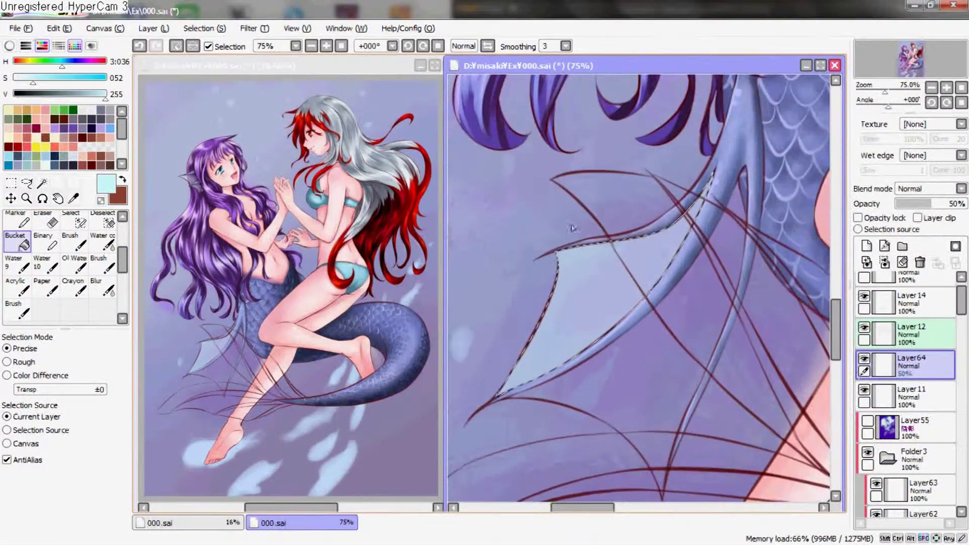
Refill the fin with a paler blue at S 010, deselect, and re-lock Layer64's opacity
left_click_drag(23, 83, 17, 83)
left_click(595, 293)
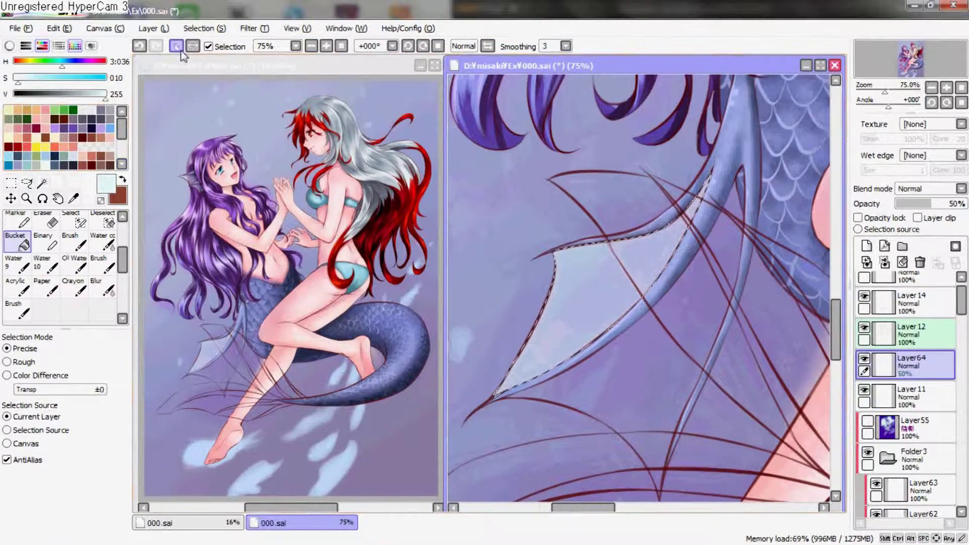
key("ctrl+d")
scroll(127, 250, "up", 3)
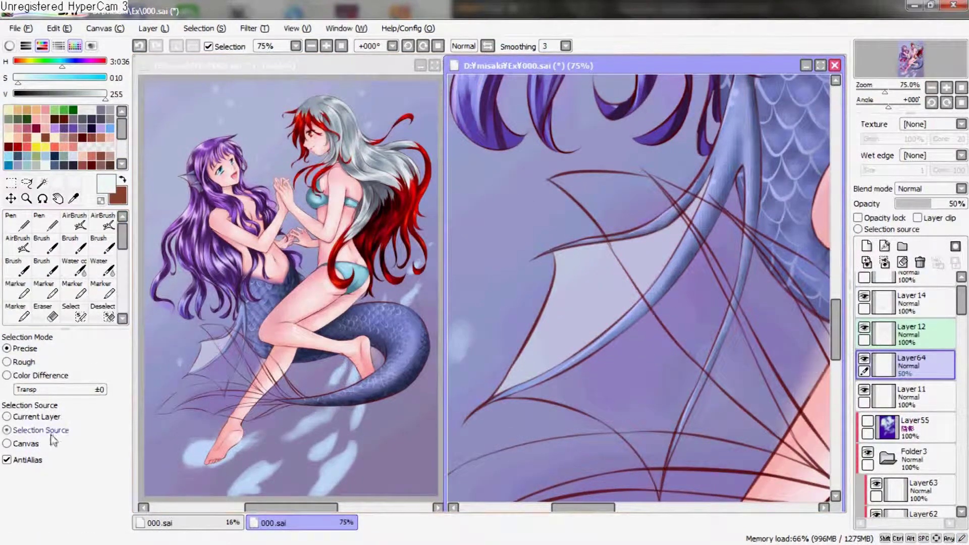
scroll(648, 216, "up", 1)
key("n")
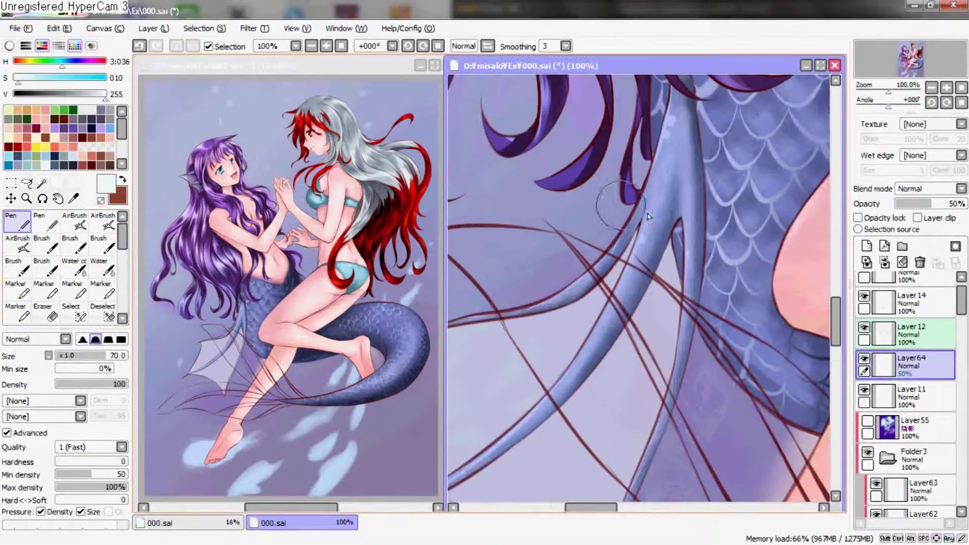
scroll(750, 312, "down", 1)
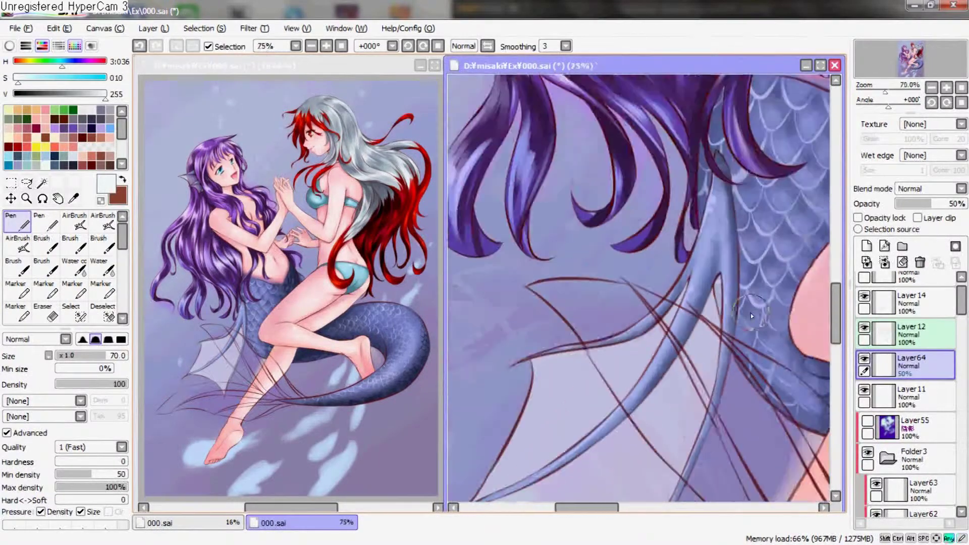
scroll(750, 313, "down", 2)
scroll(581, 268, "up", 1)
left_click(858, 218)
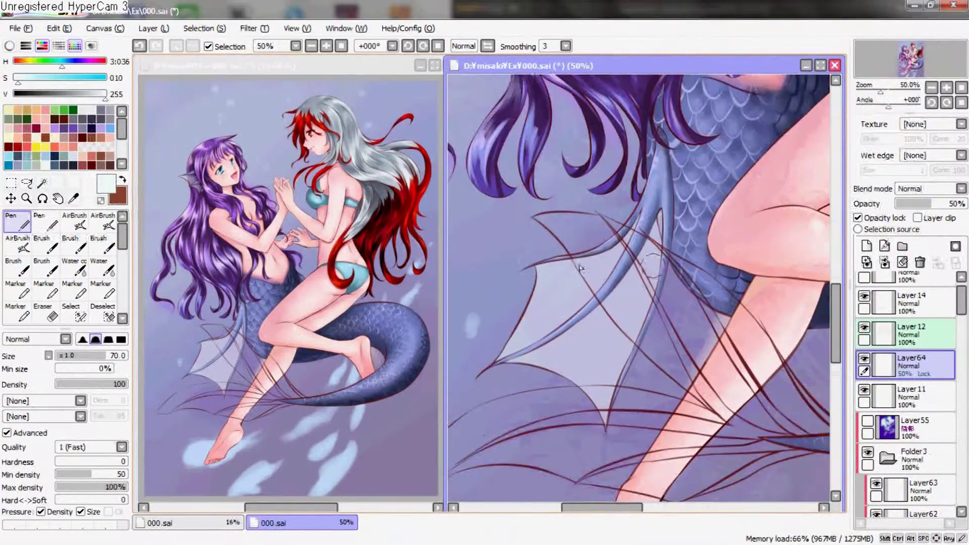
Airbrush medium and darker blue shading across the fin membrane at brush sizes 120 and 70
key("v")
left_click_drag(72, 76, 53, 78)
left_click(90, 94)
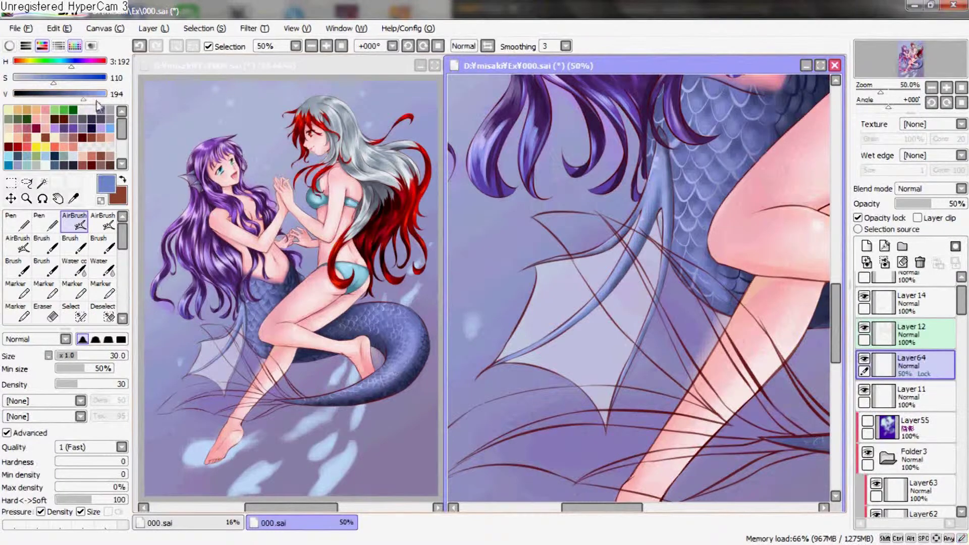
key("]")
key("]")
key("]")
mouse_move(547, 264)
left_mouse_down()
mouse_move(644, 357)
mouse_move(649, 222)
mouse_move(535, 349)
mouse_move(605, 298)
left_mouse_up()
mouse_move(636, 348)
left_mouse_down()
mouse_move(610, 256)
mouse_move(663, 233)
left_mouse_up()
left_click(57, 94)
key("[")
key("[")
key("[")
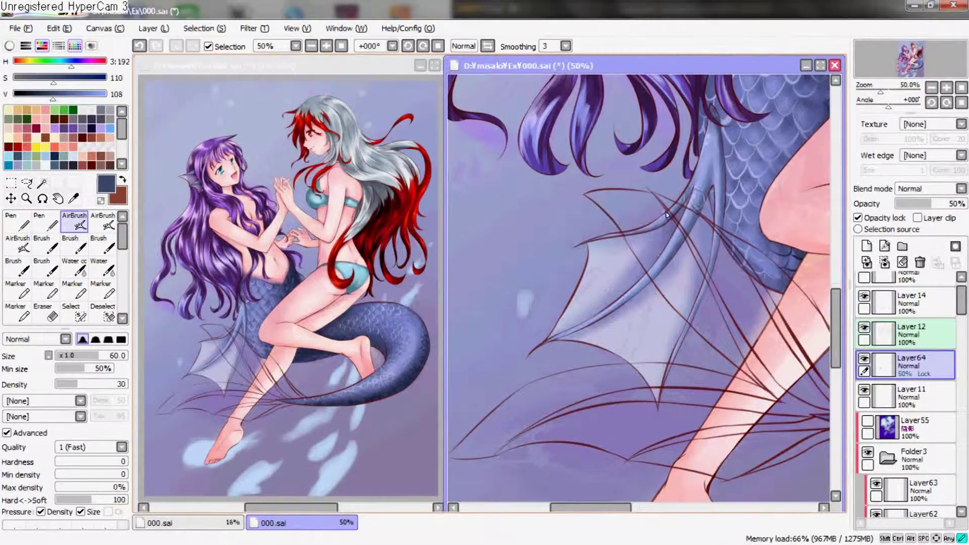
left_click_drag(708, 261, 660, 391)
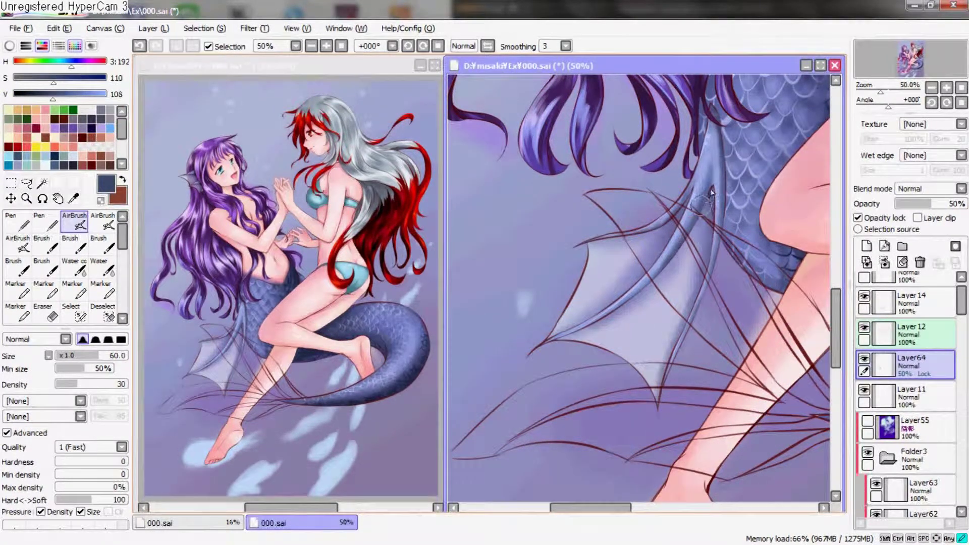
key("]")
key("]")
key("]")
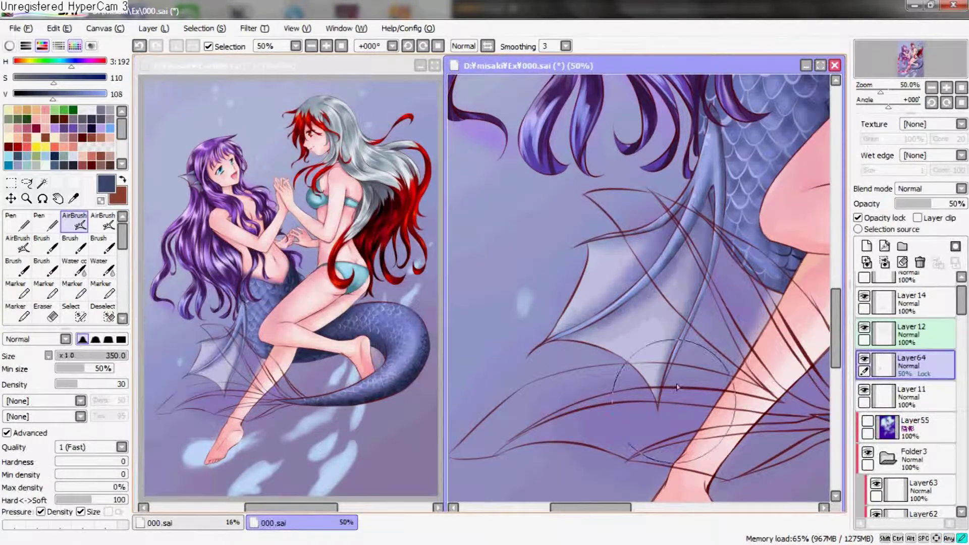
left_click_drag(631, 313, 631, 227)
Airbrush near-white highlights across the fin membrane, keeping Layer64 at 50% opacity
left_click_drag(59, 94, 105, 94)
left_click_drag(53, 78, 16, 78)
mouse_move(616, 283)
left_mouse_down()
mouse_move(632, 352)
mouse_move(671, 293)
mouse_move(722, 313)
left_mouse_up()
key("[")
key("[")
key("[")
left_click(104, 223)
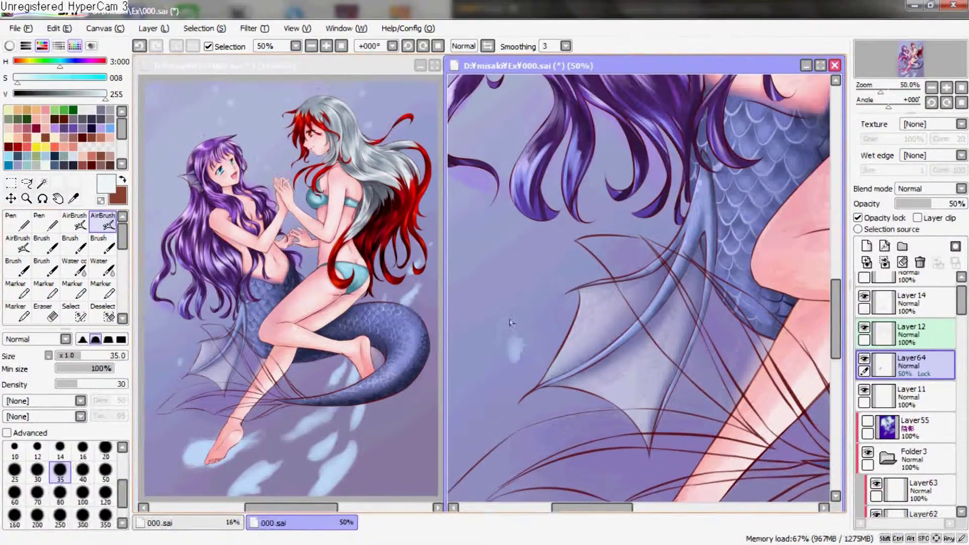
key("v")
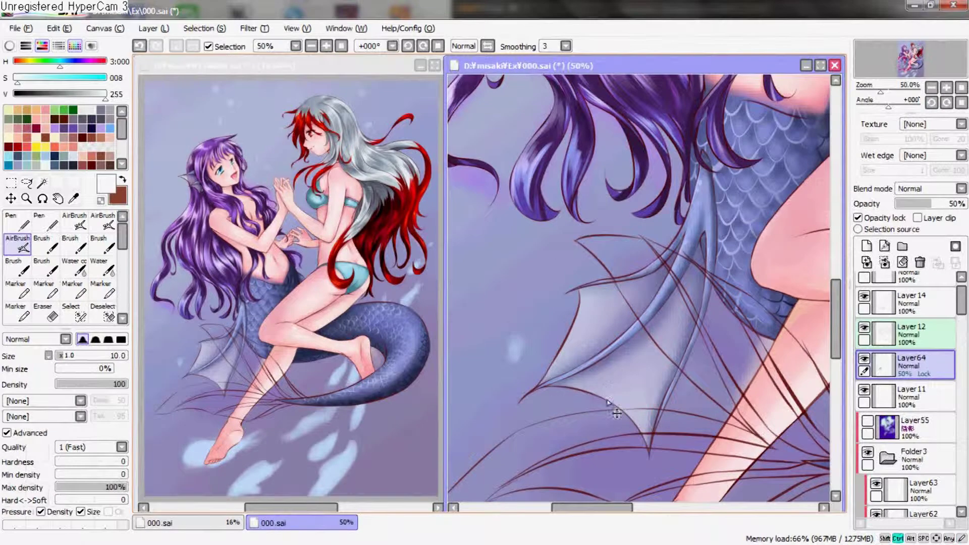
left_click_drag(695, 333, 696, 454)
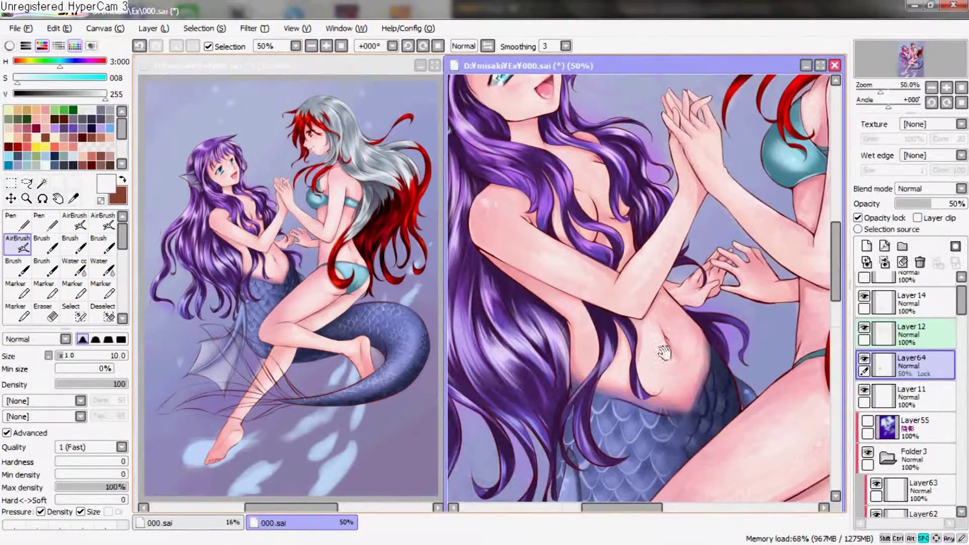
left_click(904, 204)
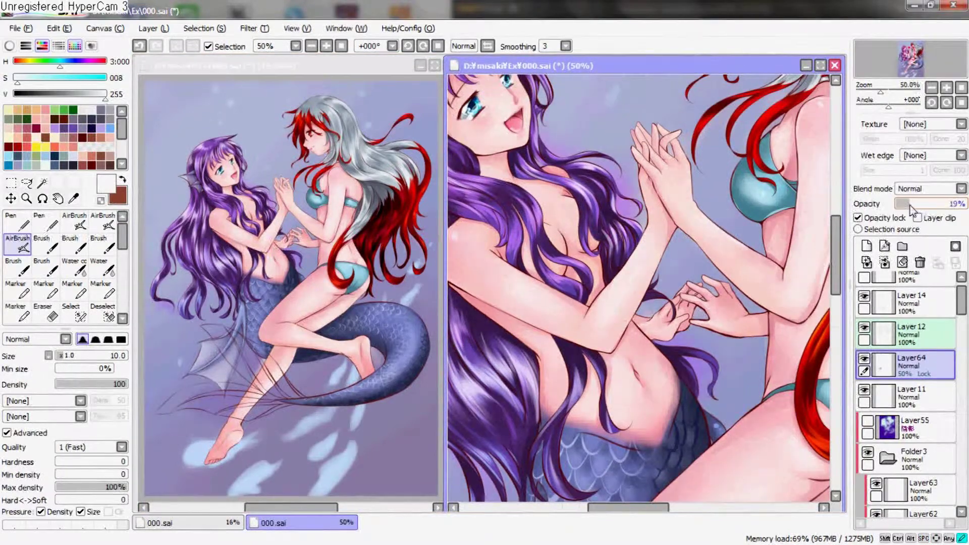
left_click_drag(622, 312, 638, 227)
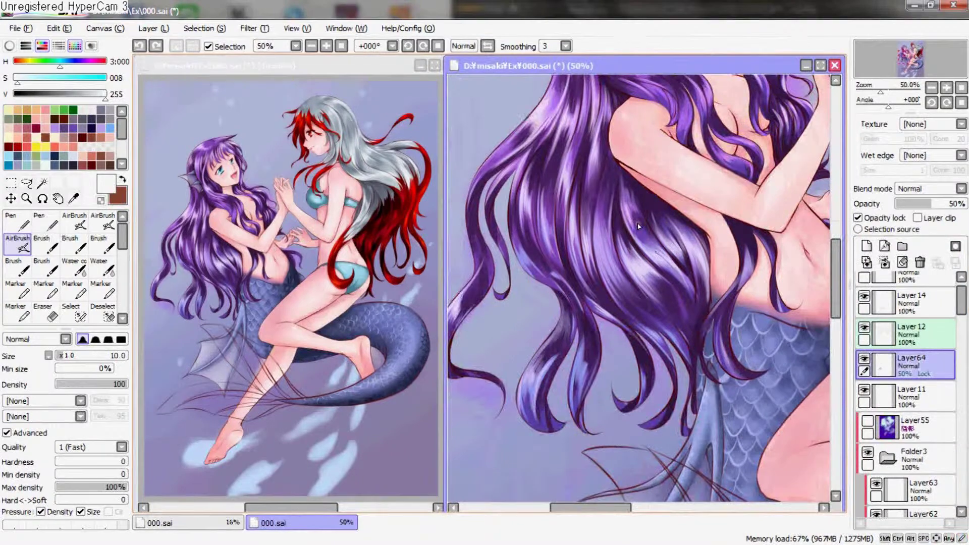
Select Layer 14 and add a new layer, Layer65, beneath the fin line art
scroll(639, 227, "down", 2)
scroll(639, 226, "down", 1)
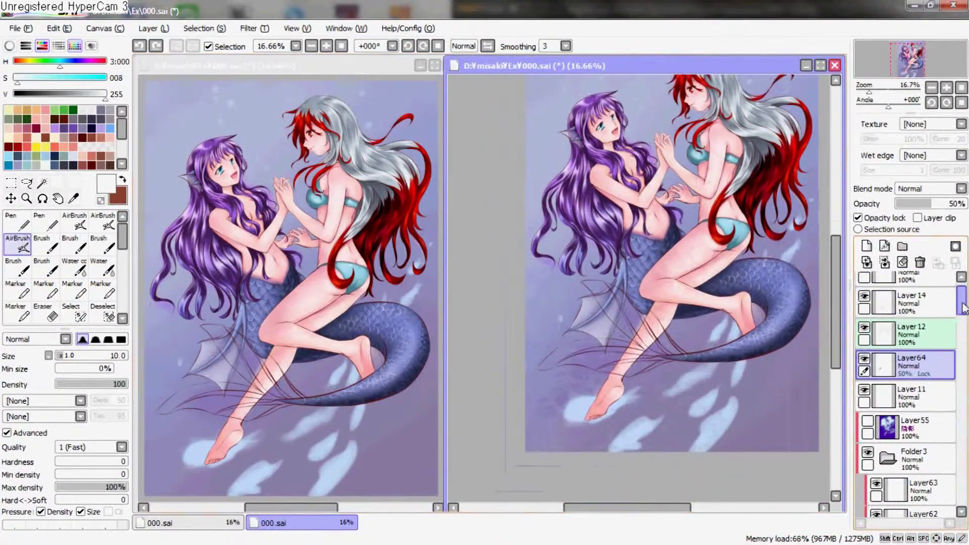
scroll(963, 308, "up", 1)
left_click(878, 317)
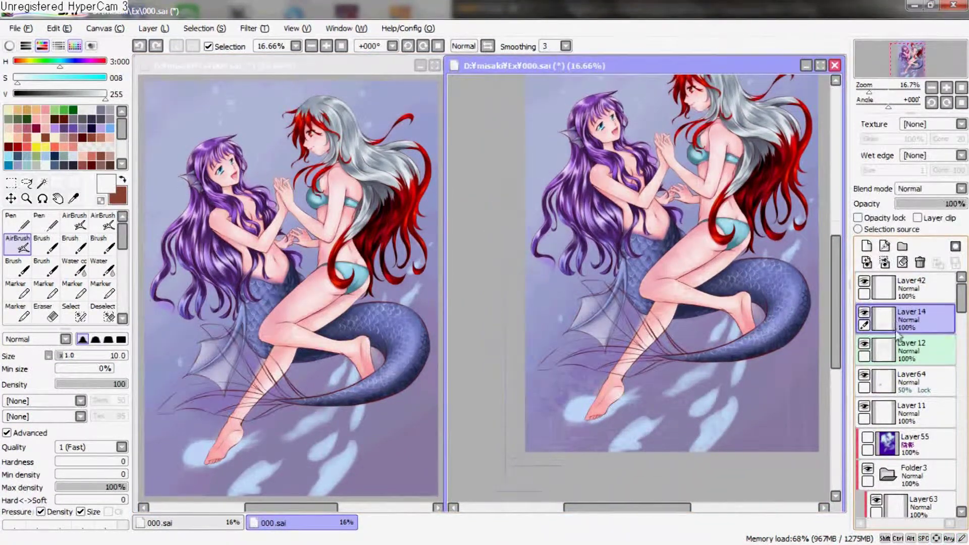
left_click(893, 351)
left_click(866, 246)
scroll(770, 288, "up", 2)
scroll(770, 288, "up", 1)
mouse_move(769, 287)
left_mouse_down()
mouse_move(613, 247)
mouse_move(731, 245)
left_mouse_up()
left_click(883, 318)
left_click(864, 314)
left_click_drag(727, 302, 733, 287)
scroll(125, 242, "down", 1)
scroll(126, 242, "down", 2)
Bucket-fill the spaces between the fin lines with white on Layer65
left_click(17, 277)
left_click(675, 282)
key("ctrl+z")
left_click(903, 348)
left_click(703, 273)
key("ctrl+z")
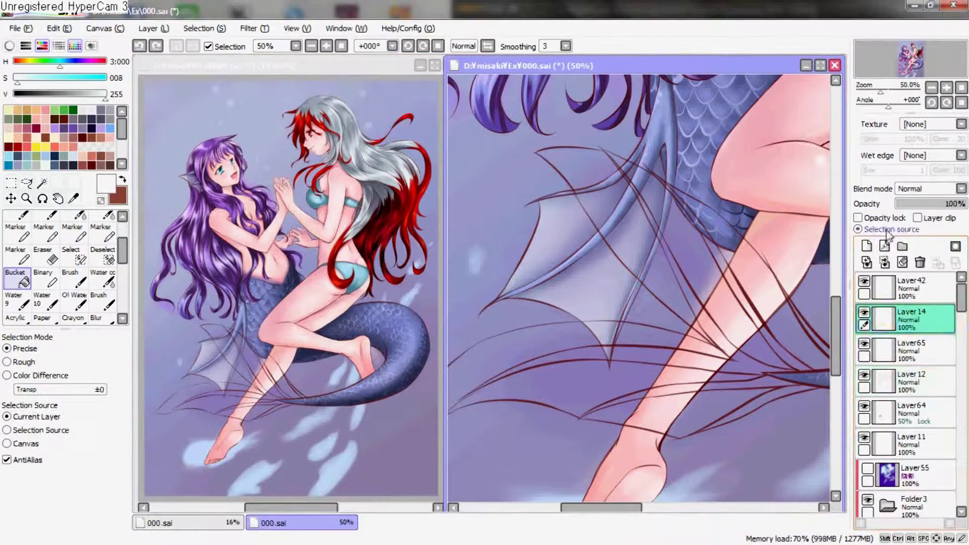
left_click(606, 228)
left_click(706, 283)
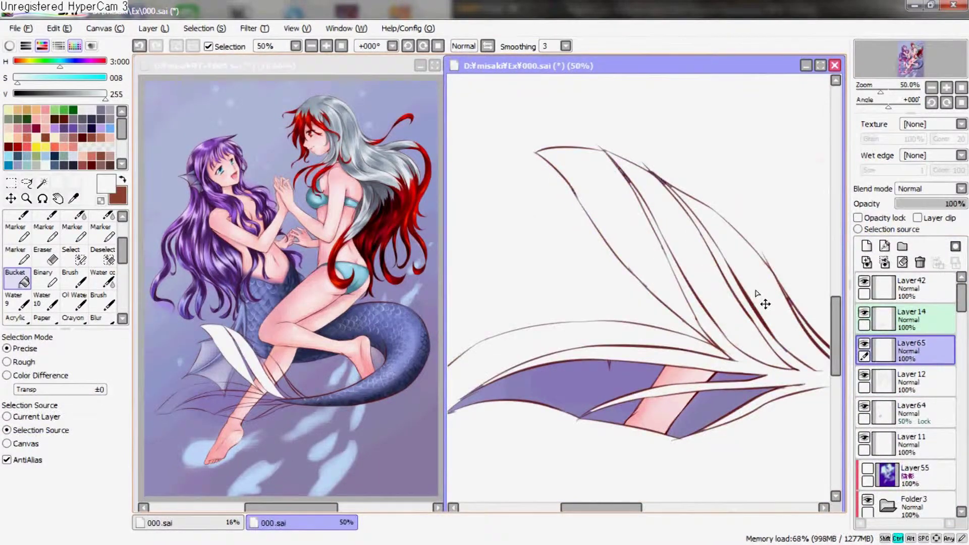
Paint thin white strokes along the fin edge and under the blue tail edge
mouse_move(577, 338)
left_mouse_down()
mouse_move(604, 328)
mouse_move(601, 354)
left_mouse_up()
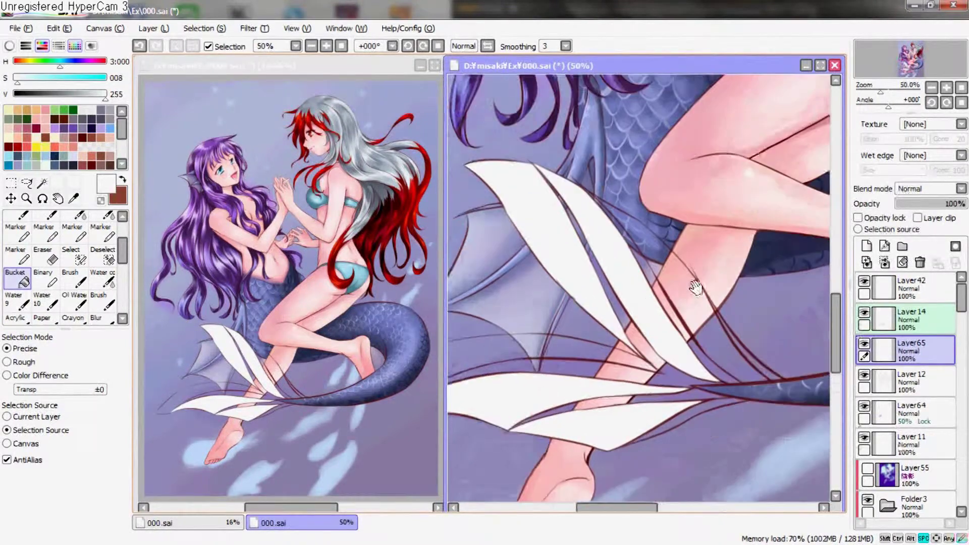
left_click(122, 216)
left_click(17, 221)
scroll(677, 318, "up", 3)
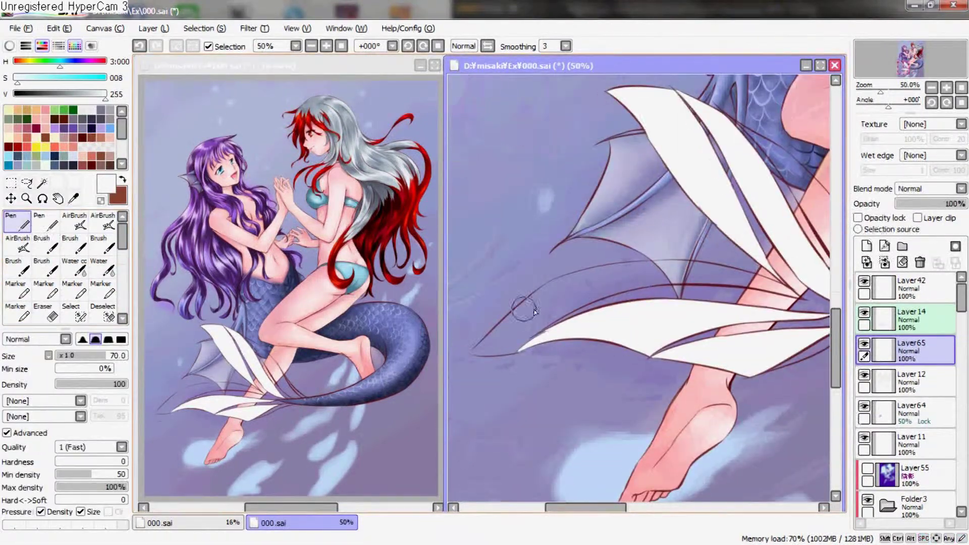
left_click_drag(752, 329, 617, 331)
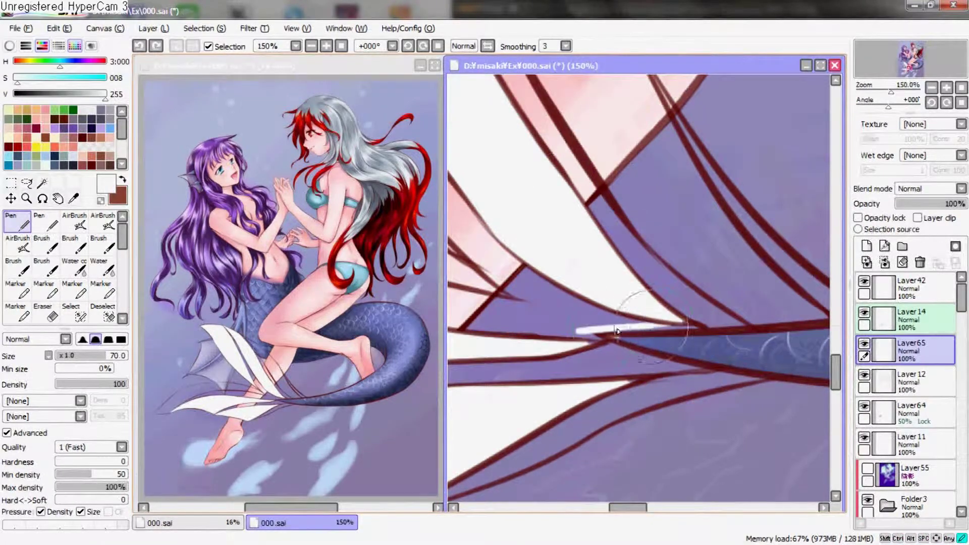
left_click_drag(751, 324, 667, 327)
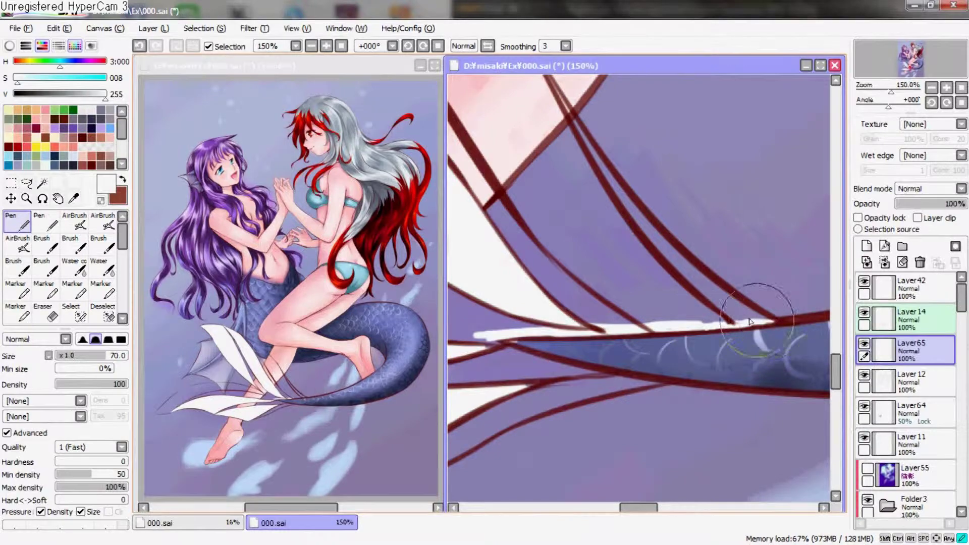
left_click_drag(750, 324, 846, 258)
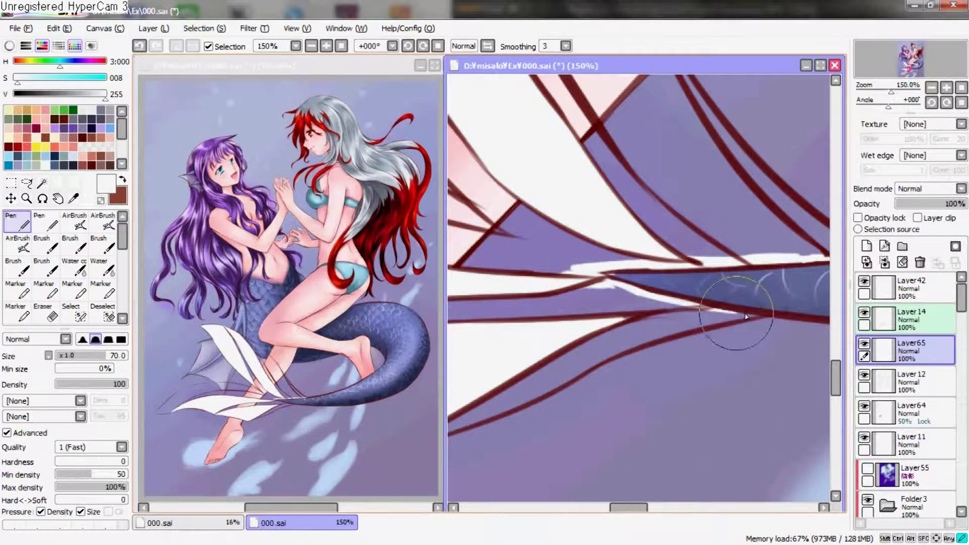
mouse_move(606, 323)
left_mouse_down()
mouse_move(677, 310)
mouse_move(631, 252)
left_mouse_up()
Enlarge the second pen preset and rotate the canvas to follow the fins
left_click(46, 222)
left_click_drag(675, 277, 686, 325)
scroll(657, 202, "down", 2)
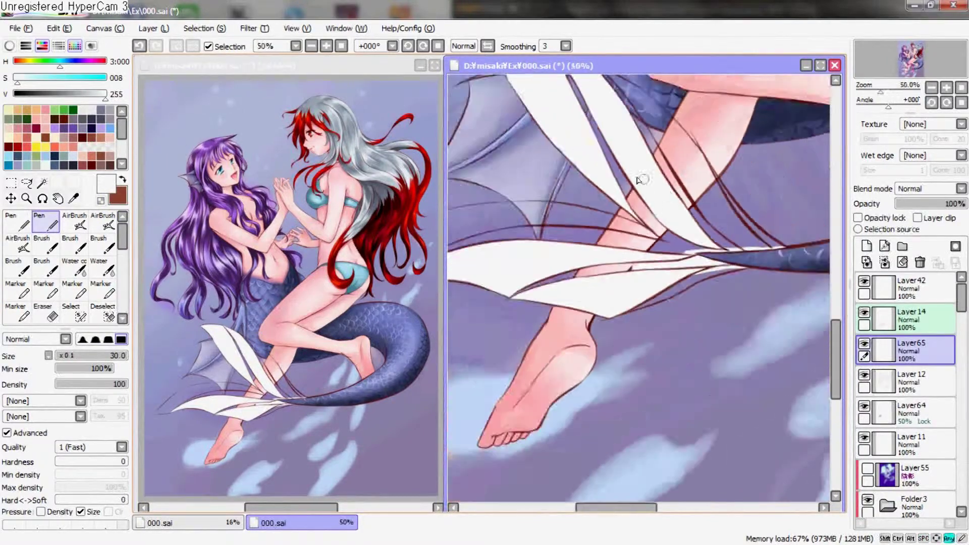
mouse_move(651, 190)
left_mouse_down()
mouse_move(678, 189)
mouse_move(669, 277)
left_mouse_up()
scroll(678, 189, "up", 1)
scroll(669, 277, "up", 1)
left_click_drag(456, 67, 649, 246)
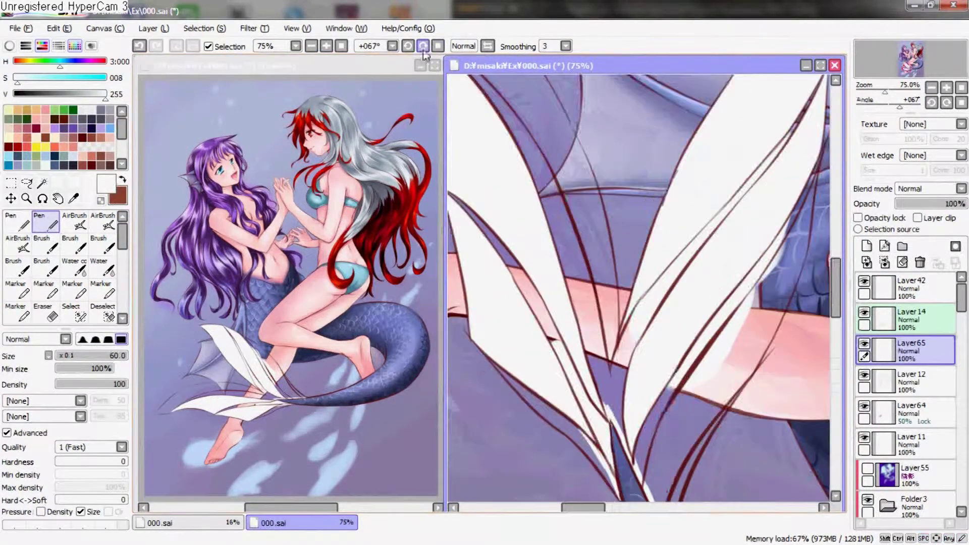
Mirror the canvas horizontally and paint white into small gaps in the fin
mouse_move(642, 352)
left_mouse_down()
mouse_move(677, 293)
mouse_move(623, 194)
left_mouse_up()
scroll(676, 293, "up", 2)
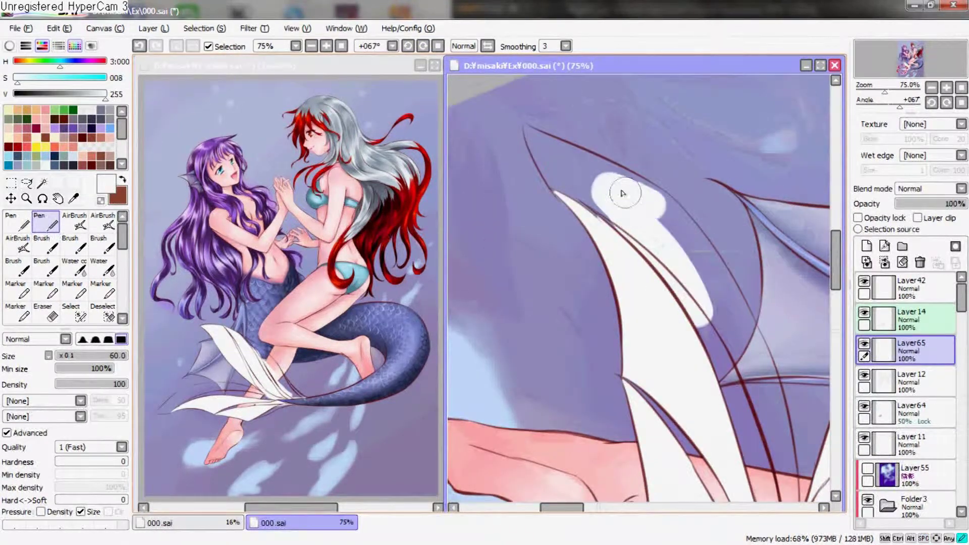
key("h")
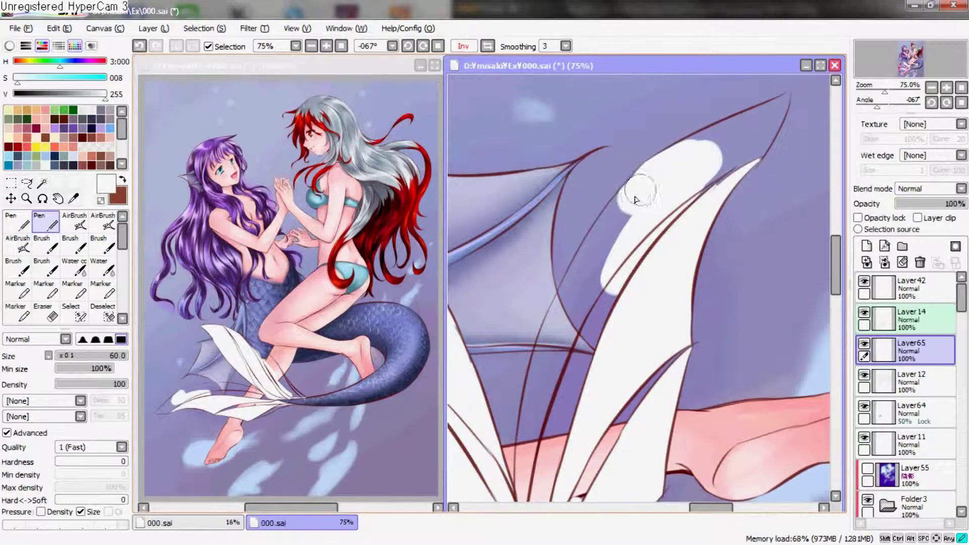
left_click_drag(632, 204, 620, 217)
scroll(660, 189, "down", 2)
scroll(652, 181, "down", 2)
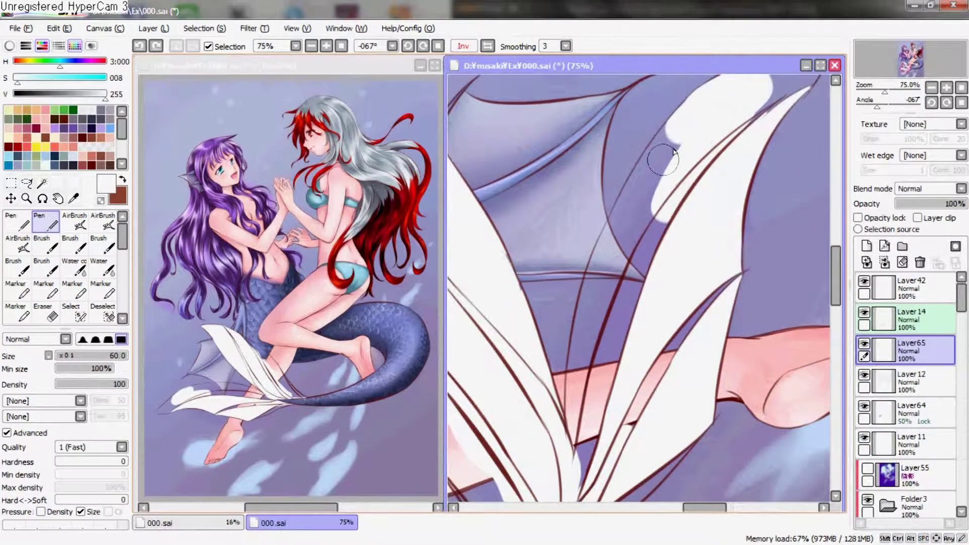
mouse_move(642, 208)
left_mouse_down()
mouse_move(648, 173)
mouse_move(640, 237)
left_mouse_up()
scroll(640, 237, "down", 2)
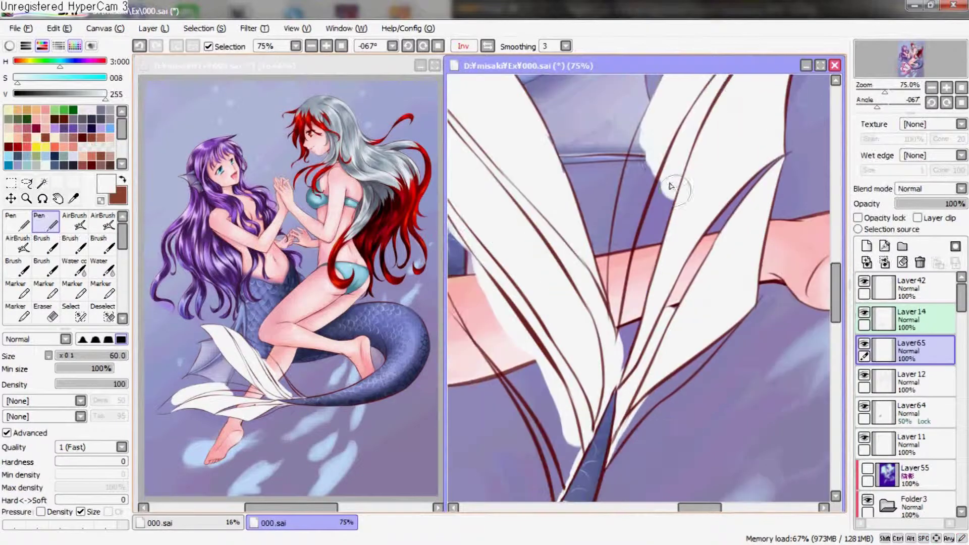
mouse_move(651, 197)
left_mouse_down()
mouse_move(636, 330)
mouse_move(619, 373)
left_mouse_up()
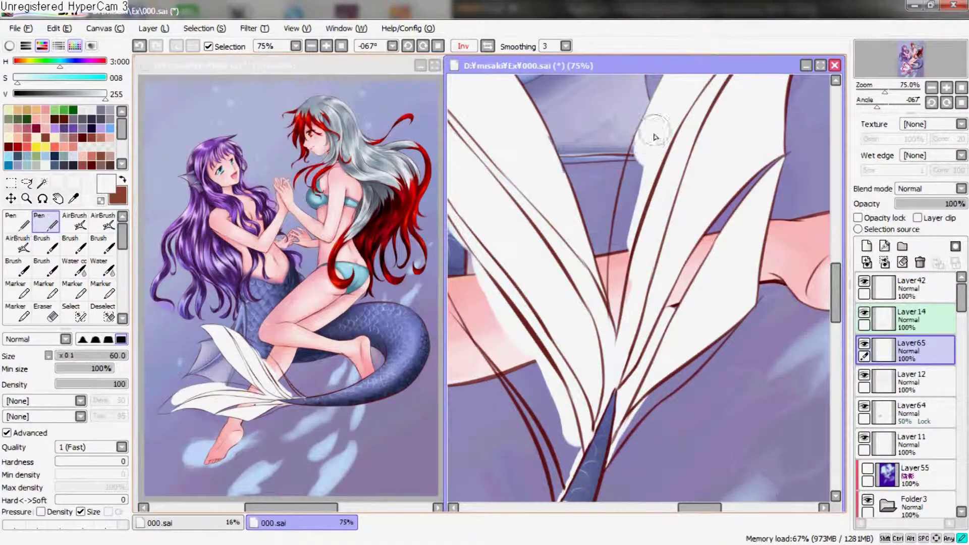
Rotate the view back toward upright over the tail scales and leg
scroll(628, 247, "down", 1)
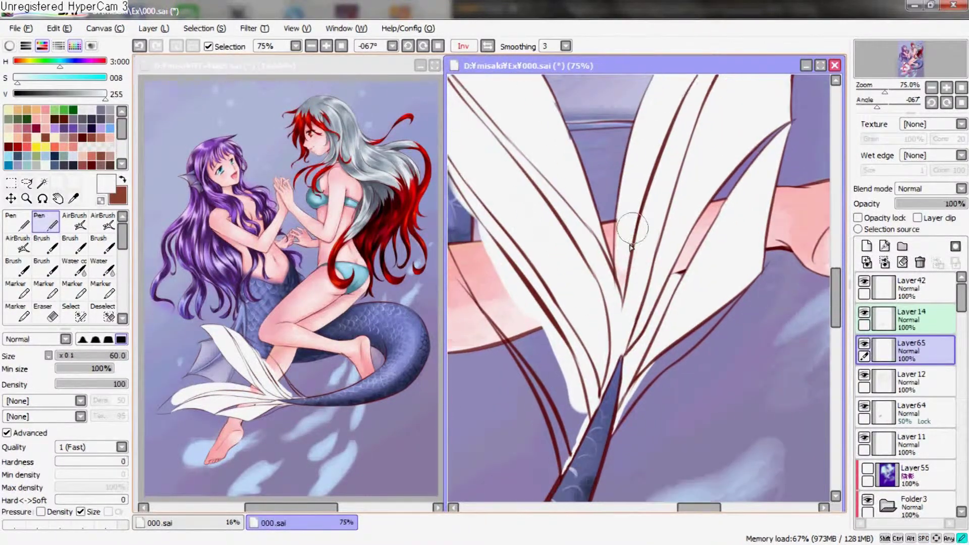
scroll(630, 291, "up", 1)
scroll(706, 216, "up", 1)
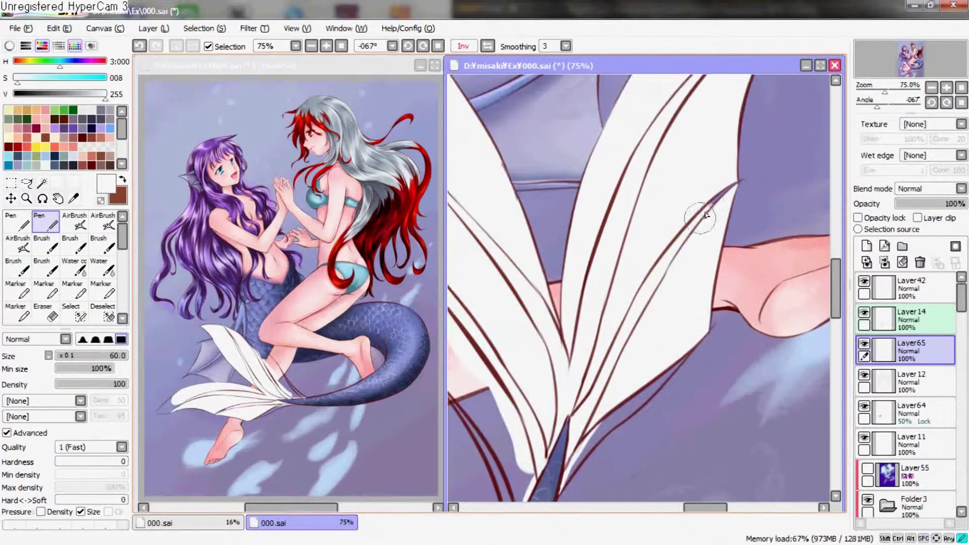
mouse_move(695, 206)
left_mouse_down()
mouse_move(696, 97)
mouse_move(600, 200)
left_mouse_up()
key("End")
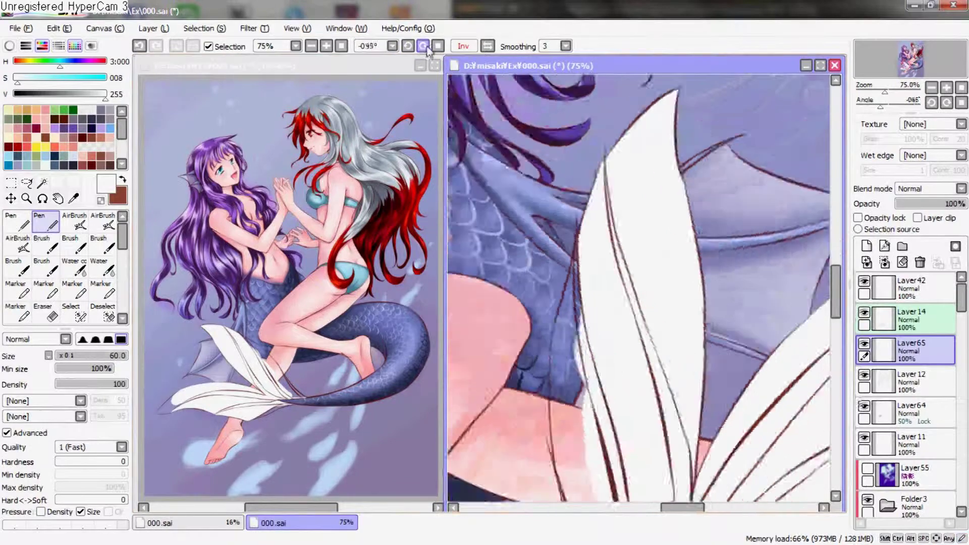
key("End")
key("End")
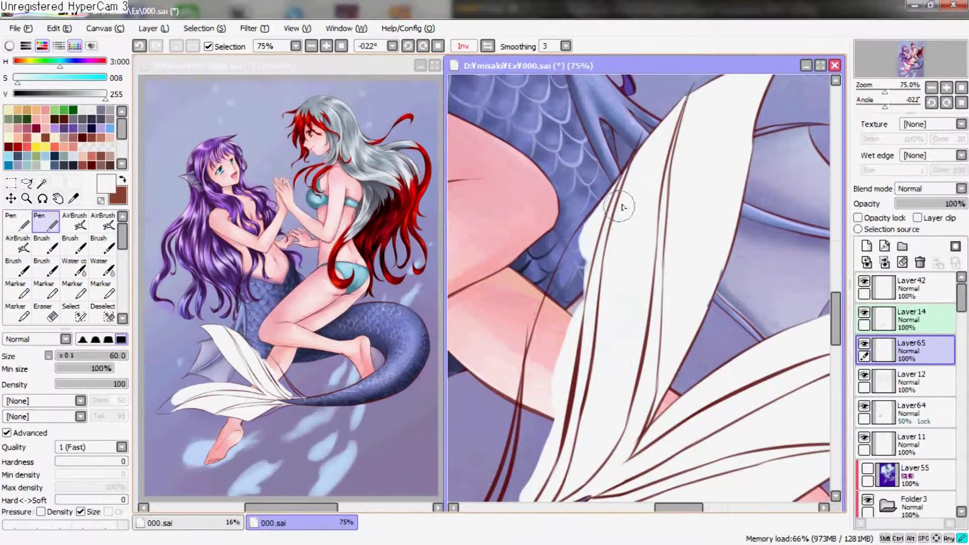
mouse_move(582, 276)
left_mouse_down()
mouse_move(614, 203)
mouse_move(581, 273)
mouse_move(620, 241)
mouse_move(595, 320)
mouse_move(661, 157)
left_mouse_up()
left_click(26, 221)
scroll(606, 220, "up", 1)
scroll(606, 220, "up", 1)
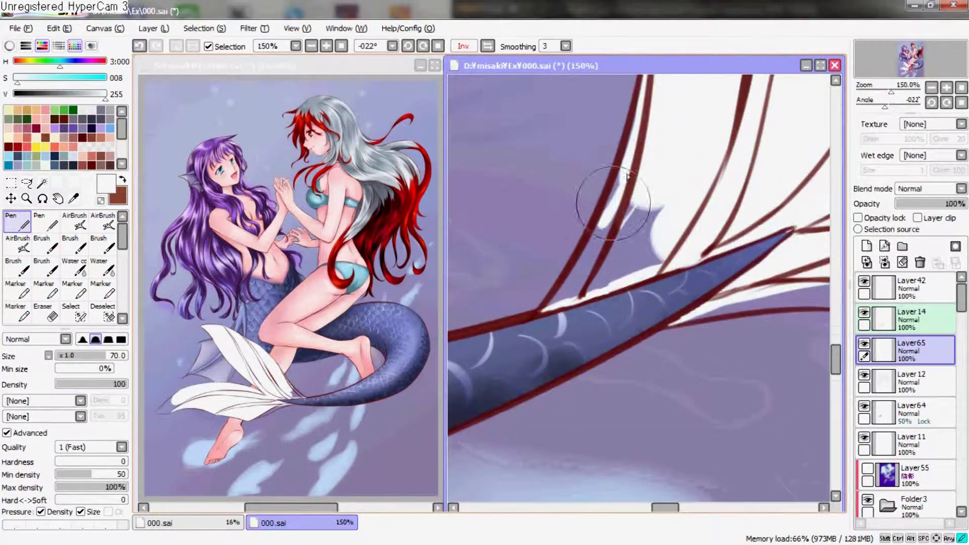
Paint white over the purple blob and up to the red line, erasing stray paint at the tip
mouse_move(603, 252)
left_mouse_down()
mouse_move(634, 237)
mouse_move(584, 277)
mouse_move(566, 255)
mouse_move(564, 294)
left_mouse_up()
mouse_move(729, 253)
left_mouse_down()
mouse_move(648, 260)
mouse_move(559, 309)
left_mouse_up()
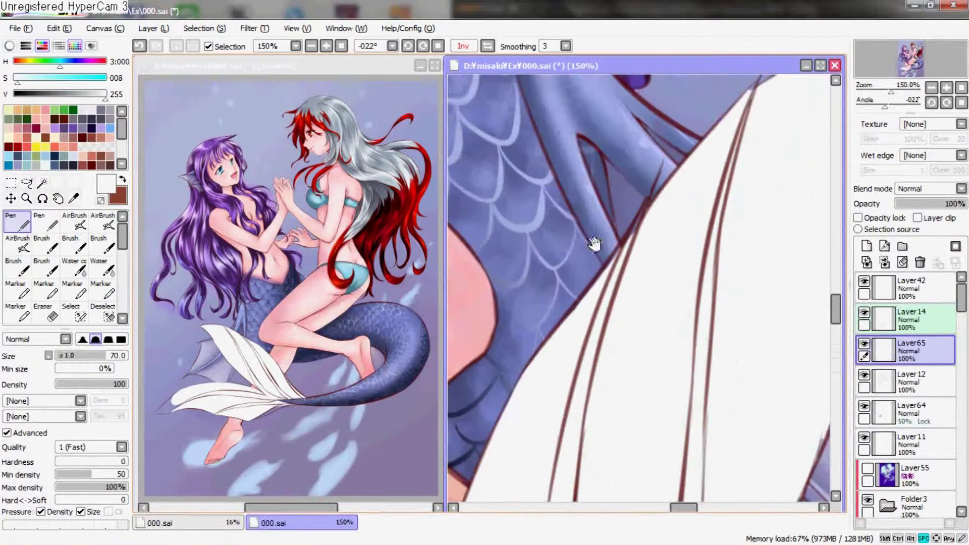
left_click_drag(663, 171, 634, 263)
mouse_move(709, 251)
left_mouse_down()
mouse_move(645, 380)
mouse_move(655, 163)
left_mouse_up()
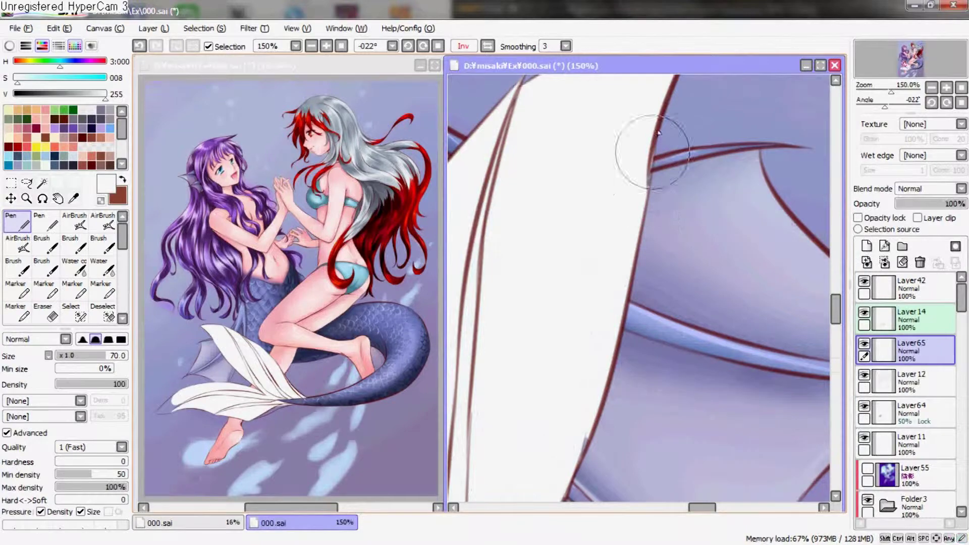
left_click_drag(601, 372, 567, 272)
mouse_move(610, 385)
left_mouse_down()
mouse_move(677, 223)
mouse_move(703, 225)
mouse_move(580, 191)
left_mouse_up()
mouse_move(652, 264)
left_mouse_down()
mouse_move(660, 190)
mouse_move(617, 156)
mouse_move(714, 173)
mouse_move(671, 194)
mouse_move(644, 256)
mouse_move(719, 236)
mouse_move(711, 216)
left_mouse_up()
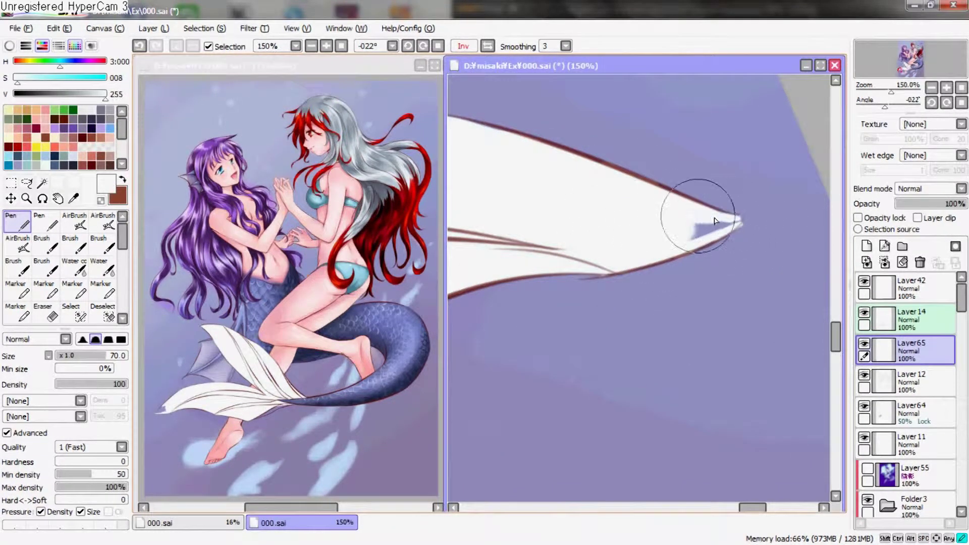
key("e")
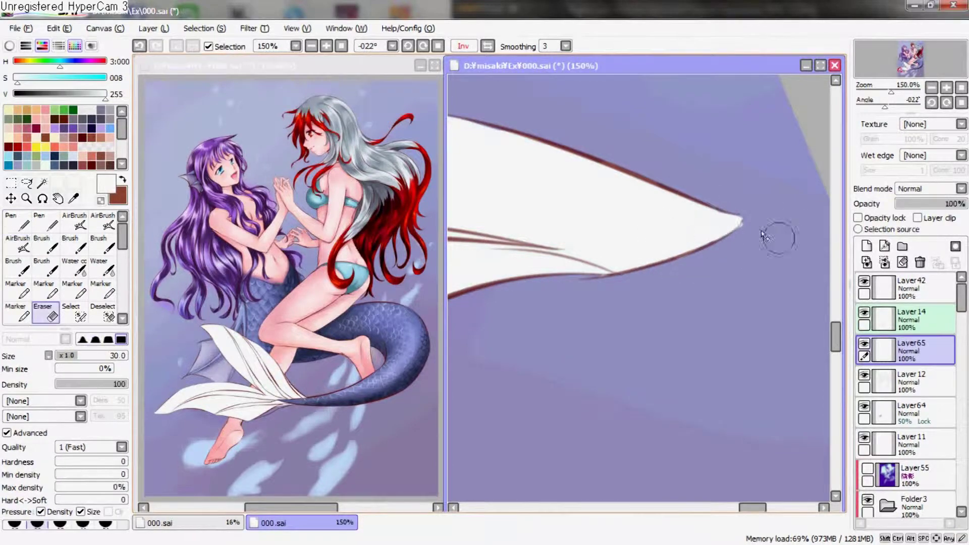
mouse_move(740, 235)
left_mouse_down()
mouse_move(634, 195)
mouse_move(677, 216)
left_mouse_up()
key("n")
Extend the white fill between the two red fin lines, then view the whole illustration
mouse_move(510, 298)
left_mouse_down()
mouse_move(501, 234)
mouse_move(542, 226)
left_mouse_up()
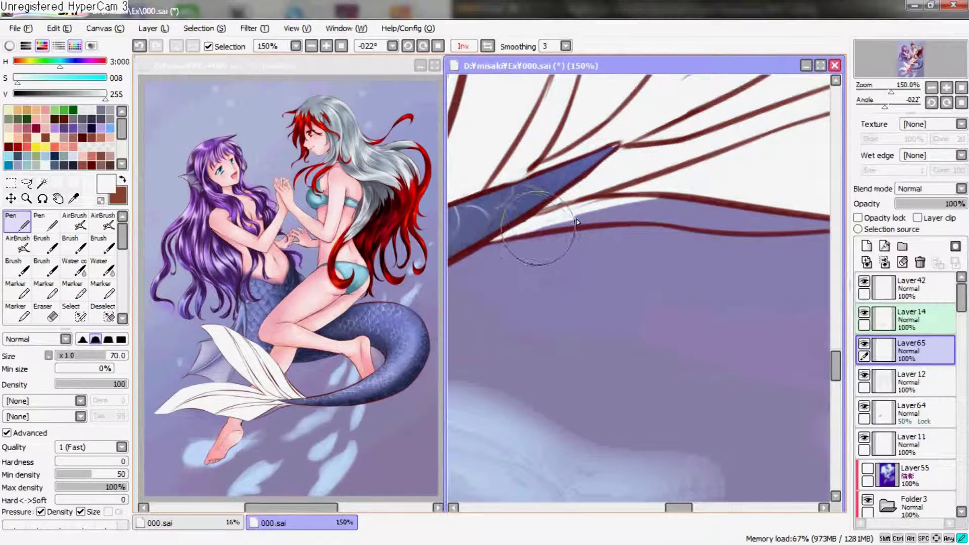
left_click_drag(623, 217, 577, 217)
left_click_drag(703, 218, 646, 204)
left_click_drag(558, 195, 635, 215)
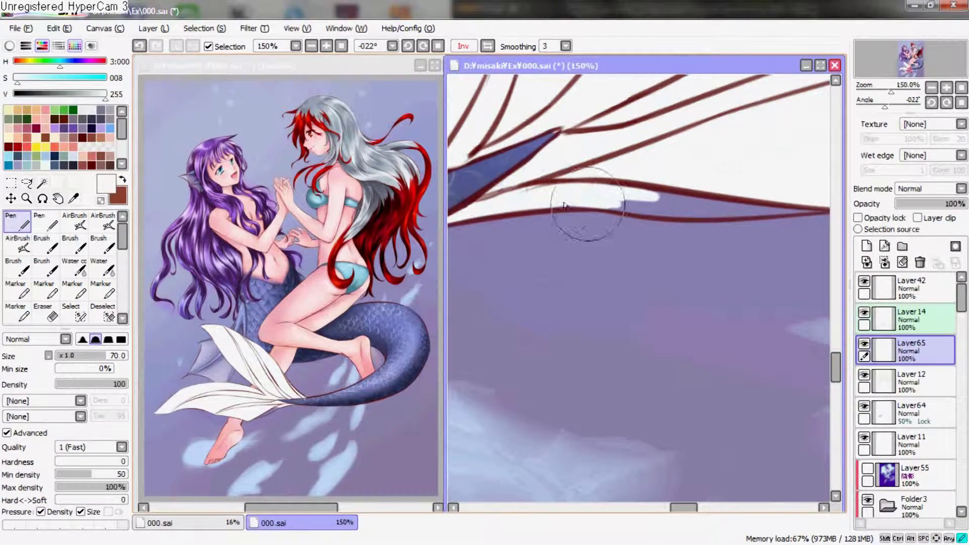
mouse_move(621, 205)
left_mouse_down()
mouse_move(696, 217)
mouse_move(772, 209)
left_mouse_up()
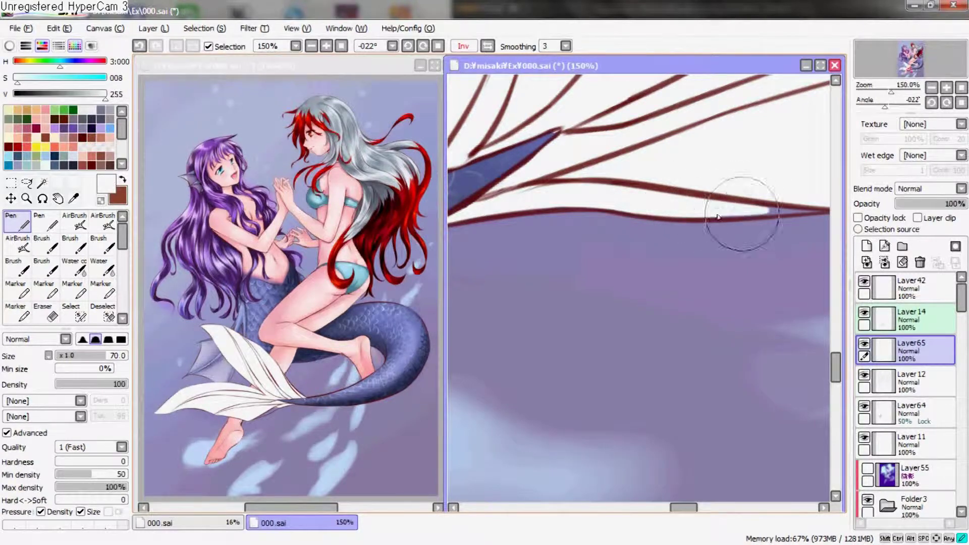
left_click_drag(830, 212, 775, 207)
key("Home")
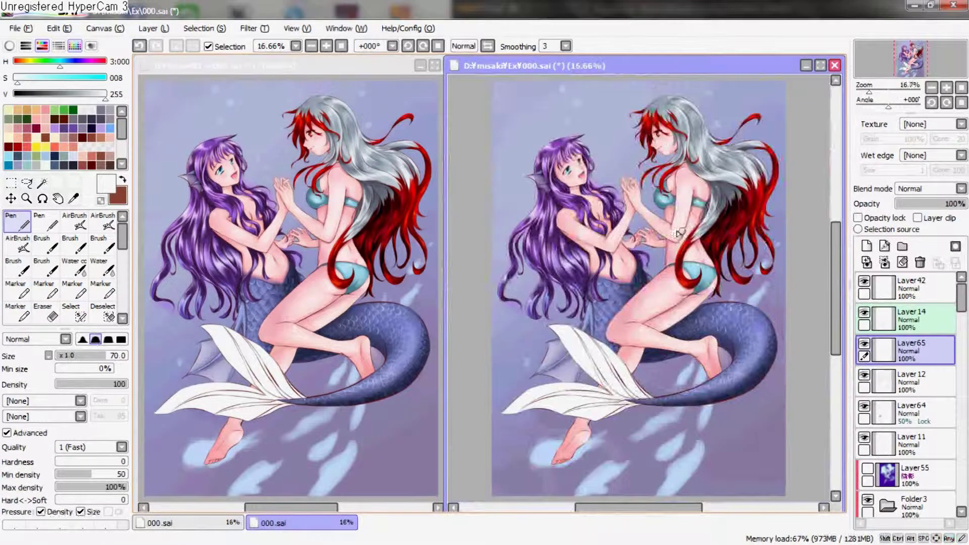
scroll(493, 275, "up", 5)
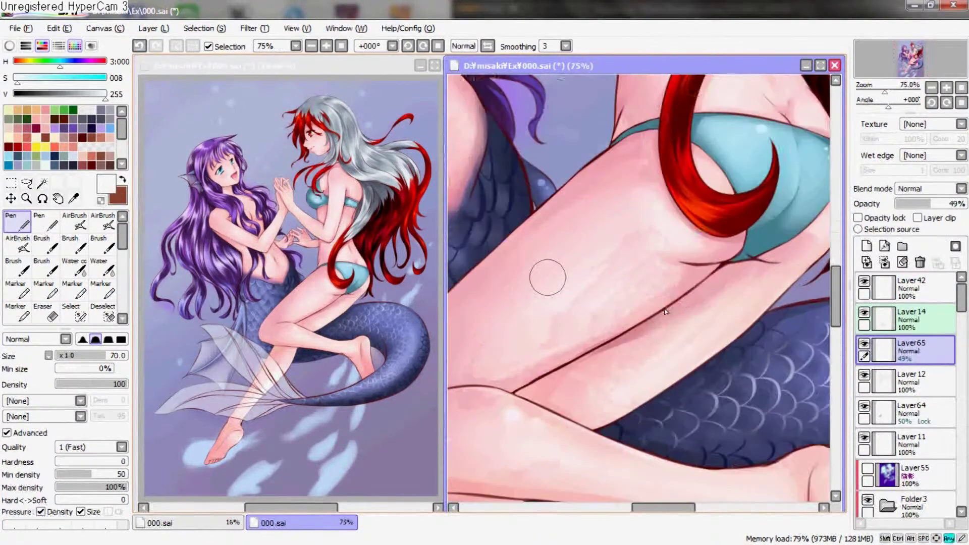
Turn on Opacity lock for Layer65 and switch to the AirBrush over the fin
left_click(879, 220)
scroll(636, 182, "down", 1)
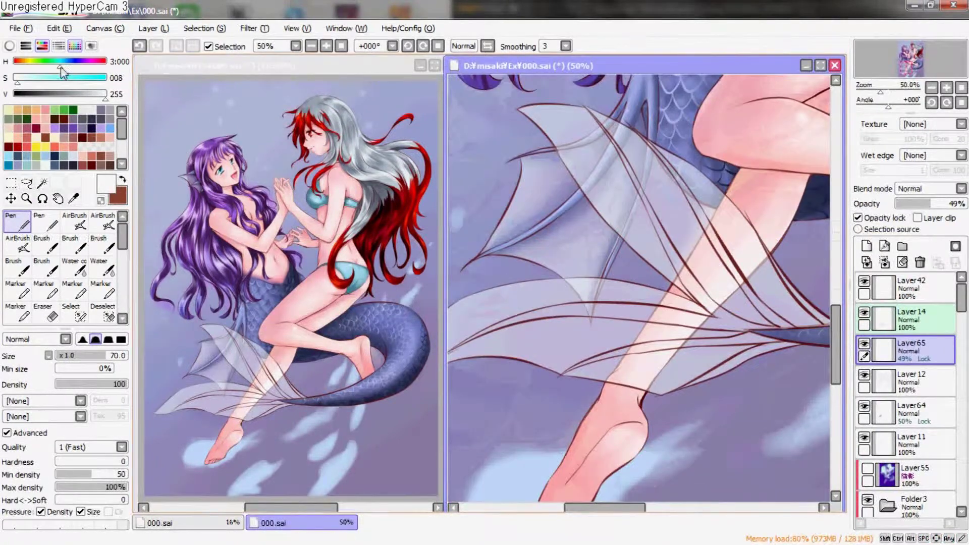
left_click_drag(591, 229, 679, 196)
left_click(74, 222)
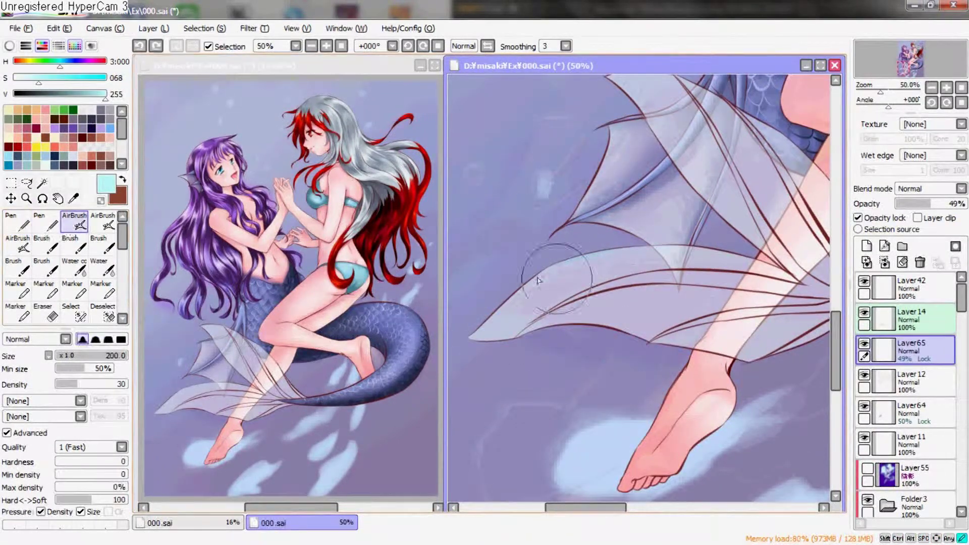
left_click_drag(765, 276, 732, 320)
left_click_drag(758, 253, 725, 297)
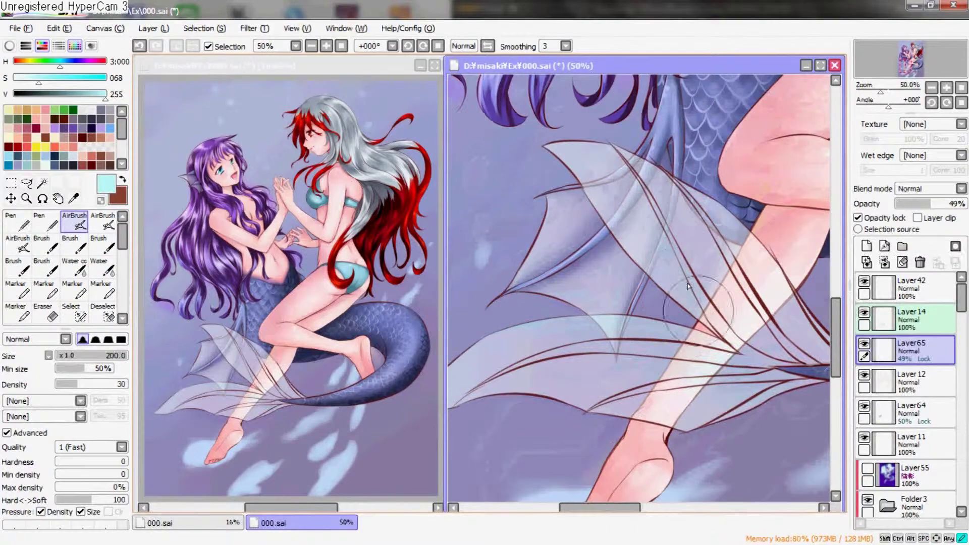
Airbrush darker blue-violet shading over the translucent fin
left_click(73, 61)
left_click(60, 79)
left_click(80, 94)
mouse_move(757, 354)
left_mouse_down()
mouse_move(691, 328)
mouse_move(631, 212)
left_mouse_up()
mouse_move(717, 333)
left_mouse_down()
mouse_move(605, 212)
mouse_move(685, 327)
left_mouse_up()
scroll(685, 327, "up", 1)
Add new Layer66 and paint dark blue strokes along a fin ray
key("n")
mouse_move(631, 252)
left_mouse_down()
mouse_move(560, 291)
mouse_move(547, 283)
left_mouse_up()
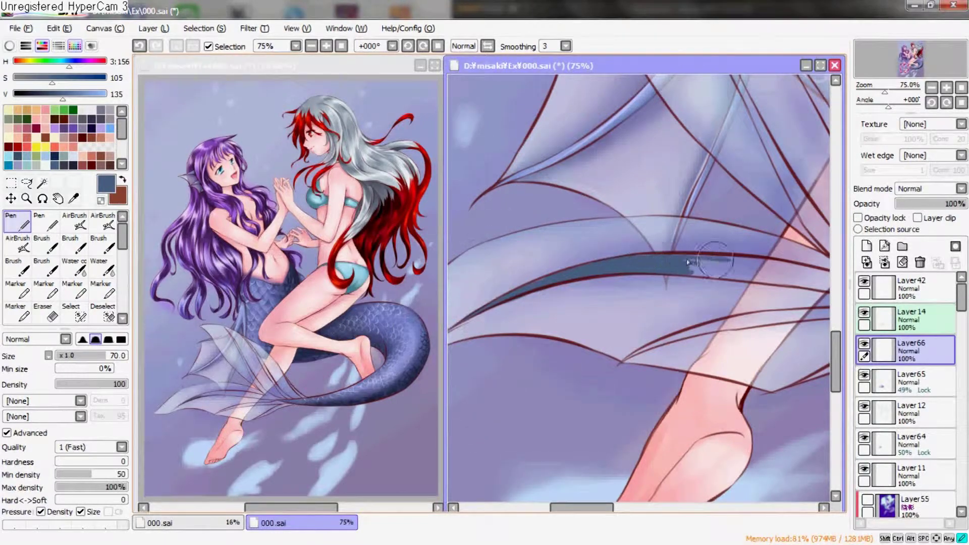
left_click_drag(687, 262, 715, 233)
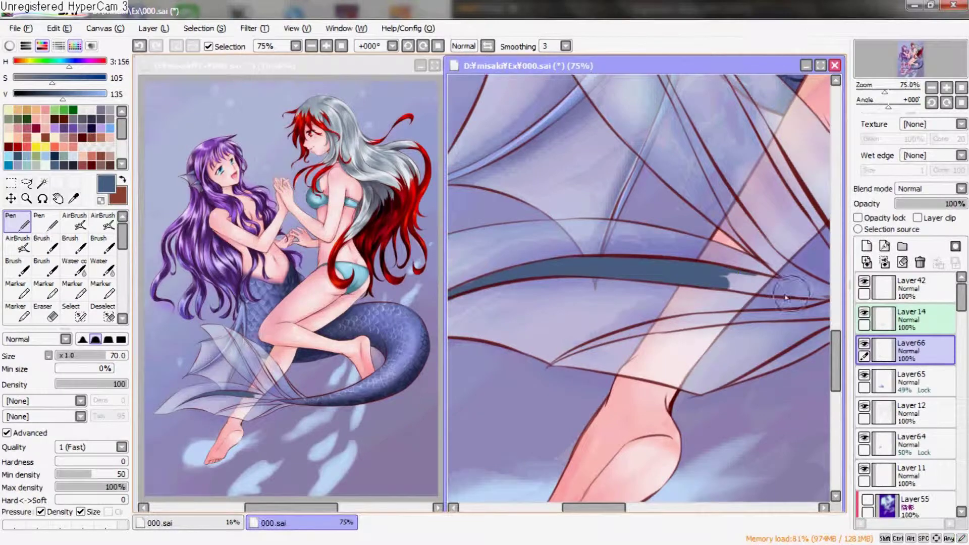
scroll(786, 298, "up", 1)
scroll(663, 263, "up", 1)
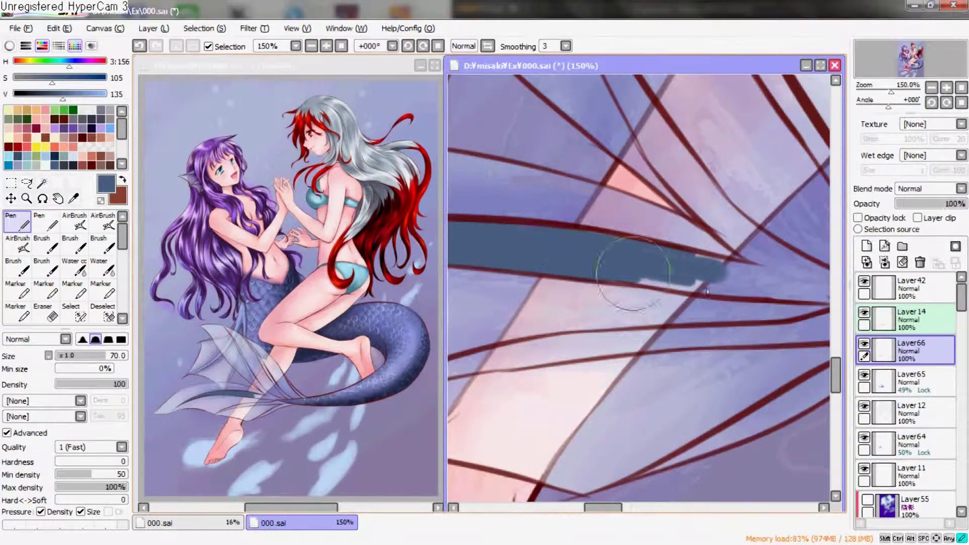
scroll(676, 258, "right", 2)
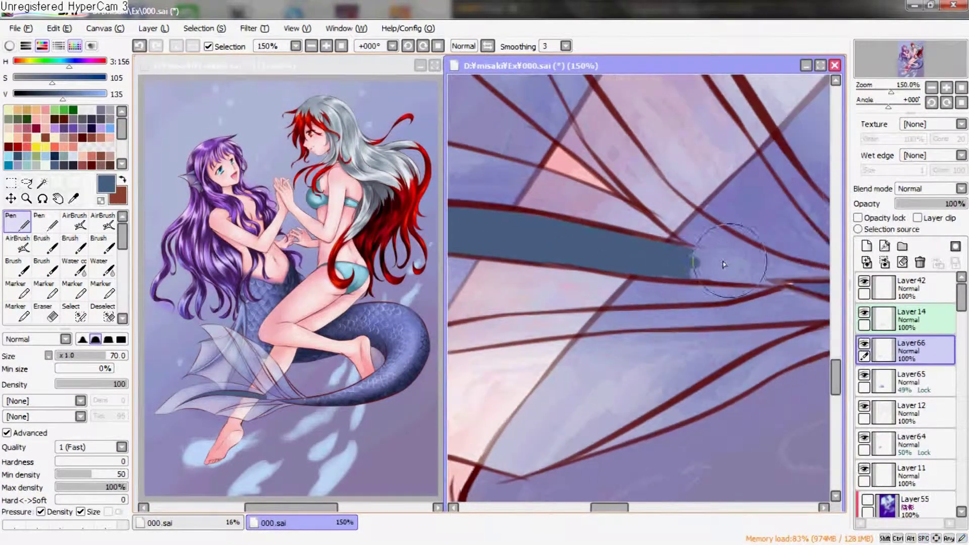
left_click_drag(665, 250, 713, 280)
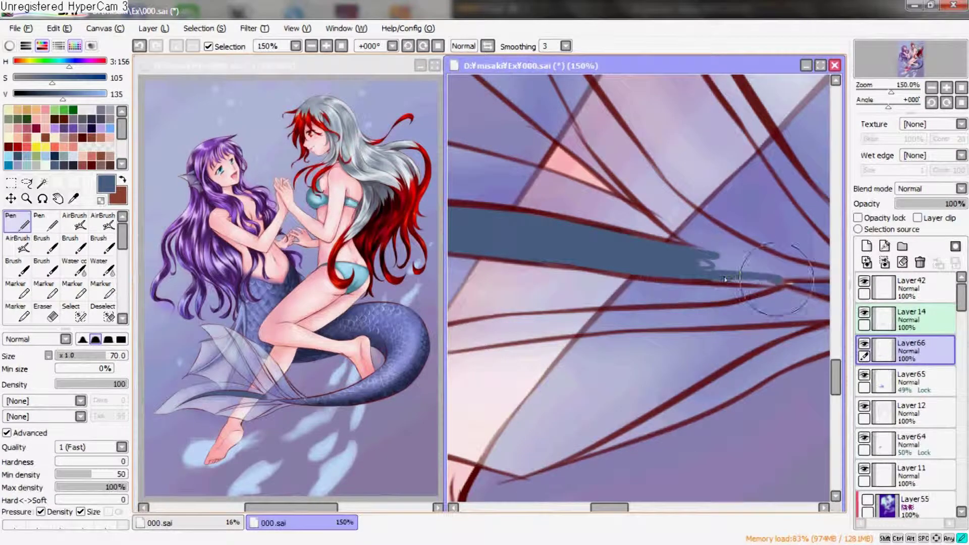
left_click_drag(792, 286, 722, 275)
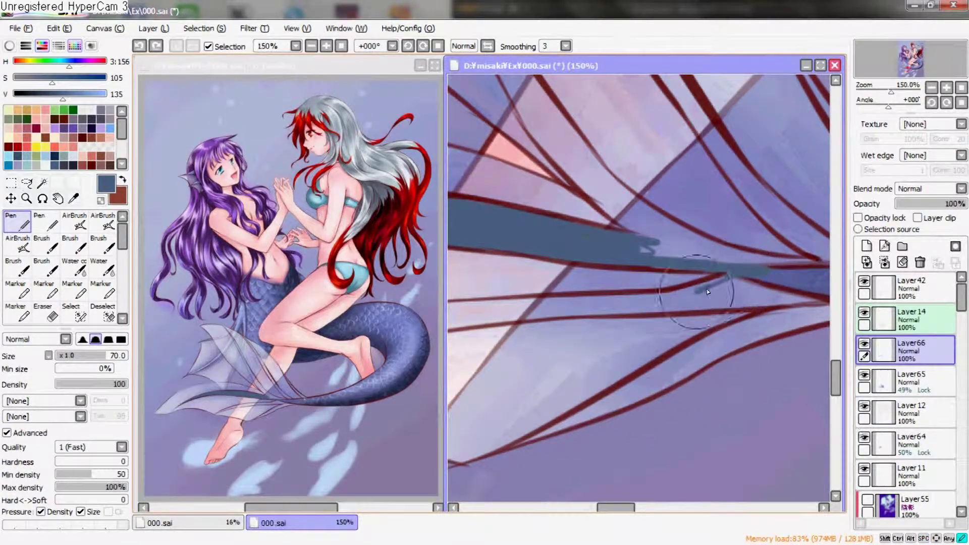
left_click_drag(765, 291, 778, 304)
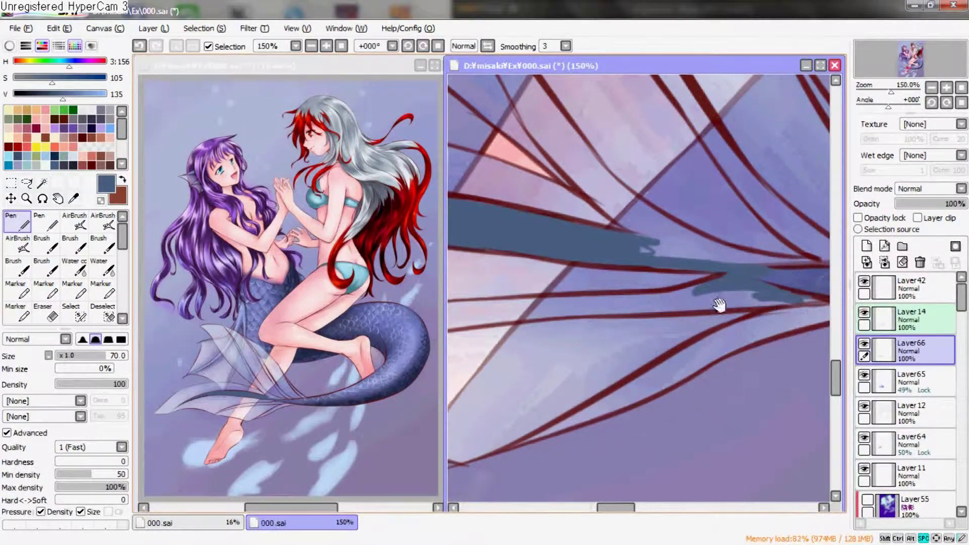
Build the dark blue into a solid wide band running to the fin ray's tip
left_click_drag(719, 304, 689, 289)
left_click_drag(791, 292, 737, 291)
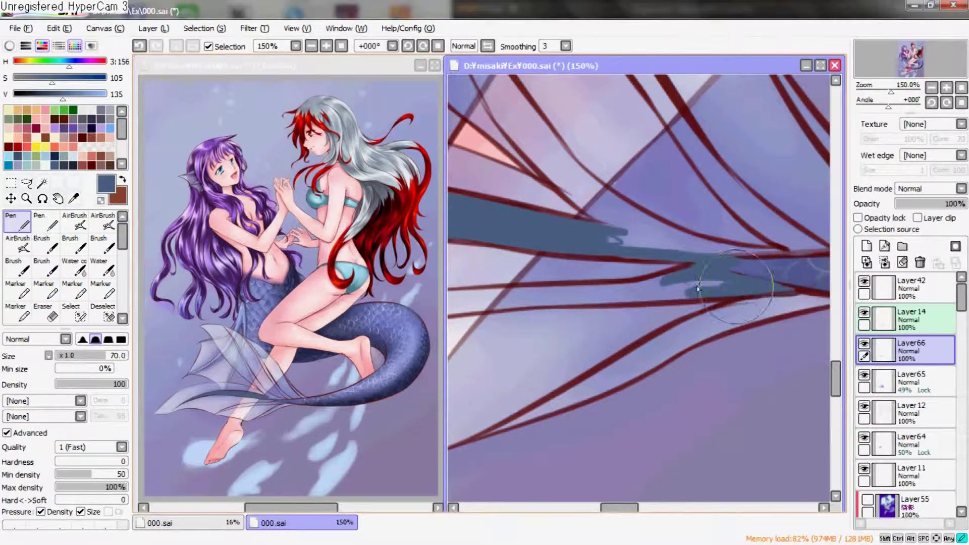
left_click_drag(659, 283, 746, 272)
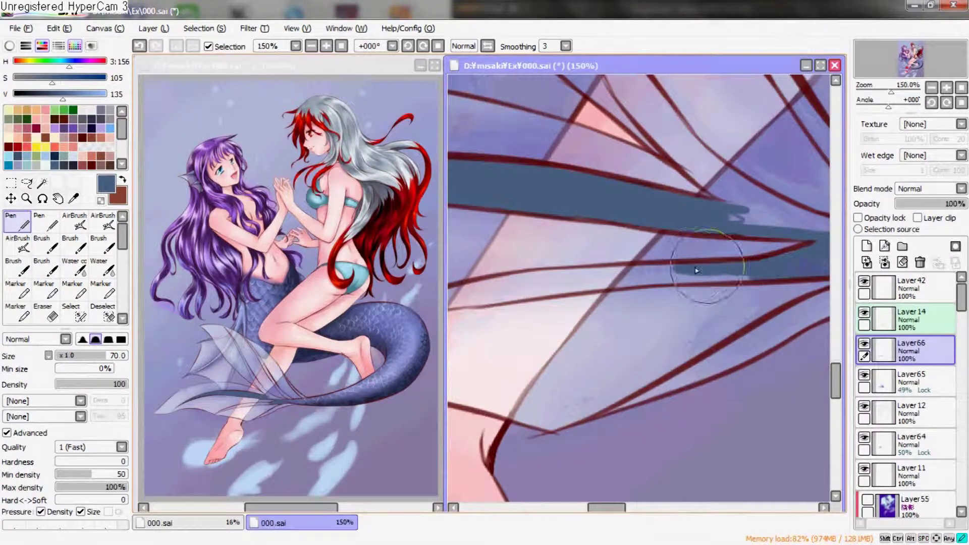
mouse_move(613, 288)
left_mouse_down()
mouse_move(556, 277)
mouse_move(628, 276)
left_mouse_up()
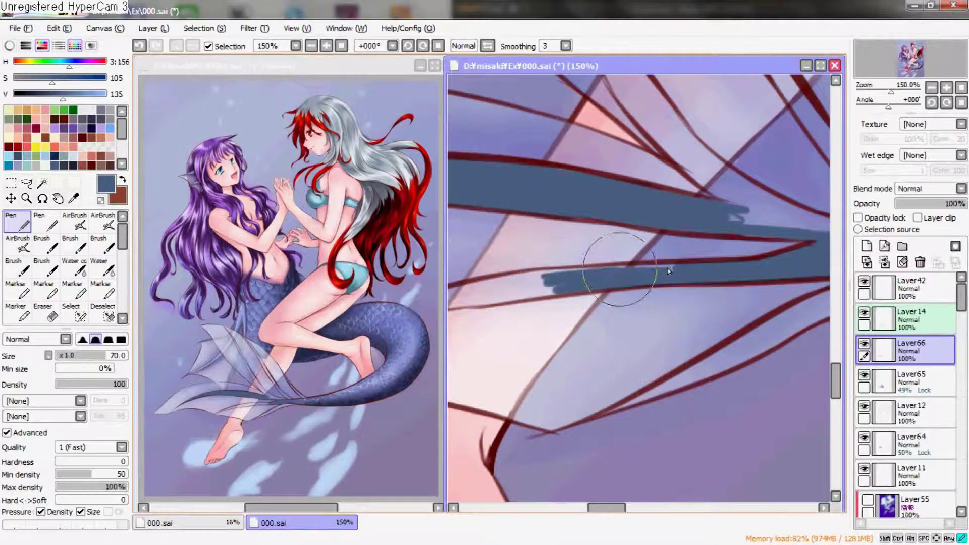
left_click_drag(569, 291, 681, 262)
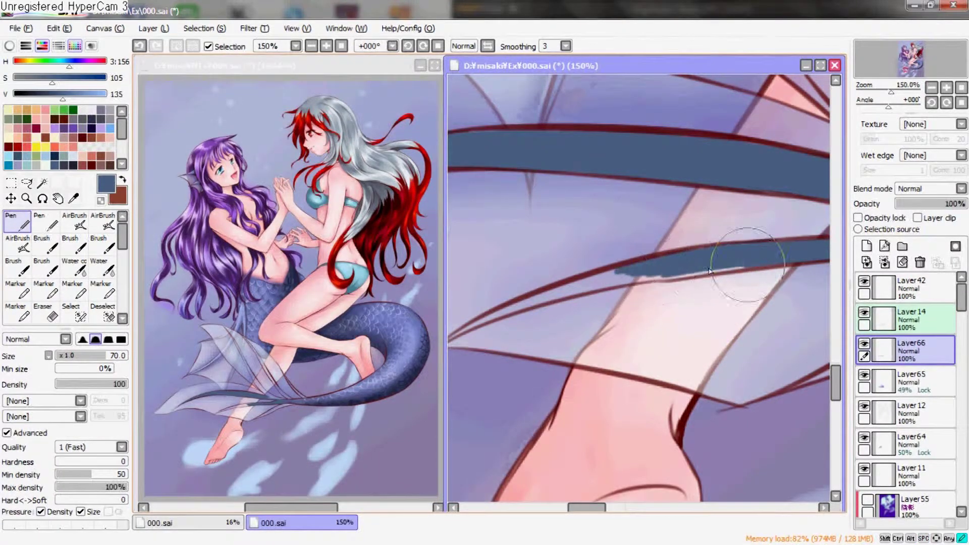
mouse_move(681, 297)
left_mouse_down()
mouse_move(706, 301)
mouse_move(755, 258)
left_mouse_up()
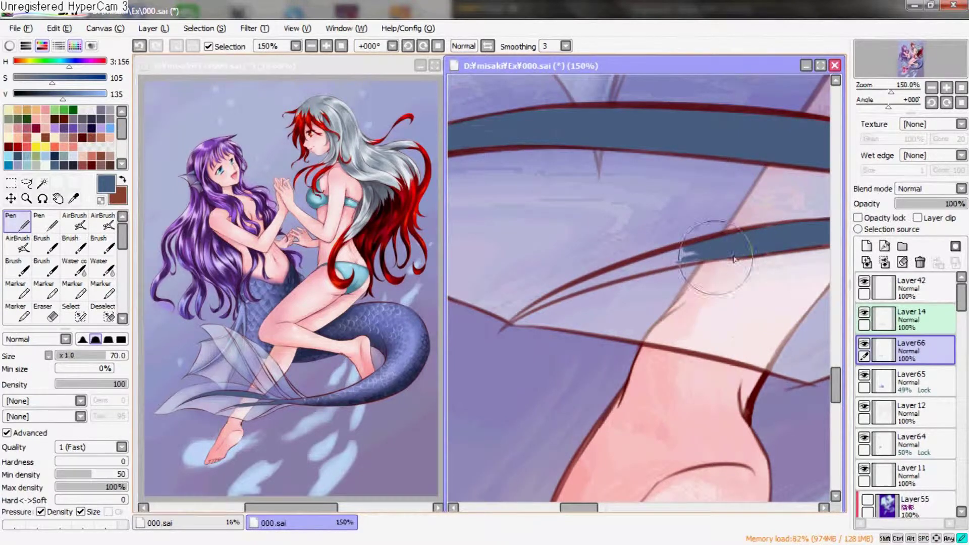
mouse_move(650, 268)
left_mouse_down()
mouse_move(566, 277)
mouse_move(530, 312)
mouse_move(580, 272)
left_mouse_up()
mouse_move(732, 242)
left_mouse_down()
mouse_move(677, 247)
mouse_move(634, 210)
left_mouse_up()
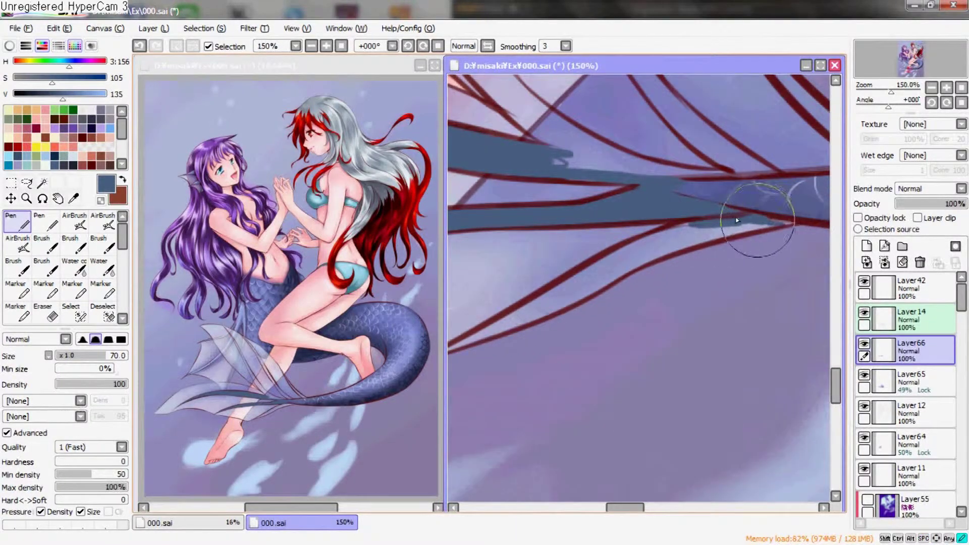
left_click_drag(751, 228, 730, 240)
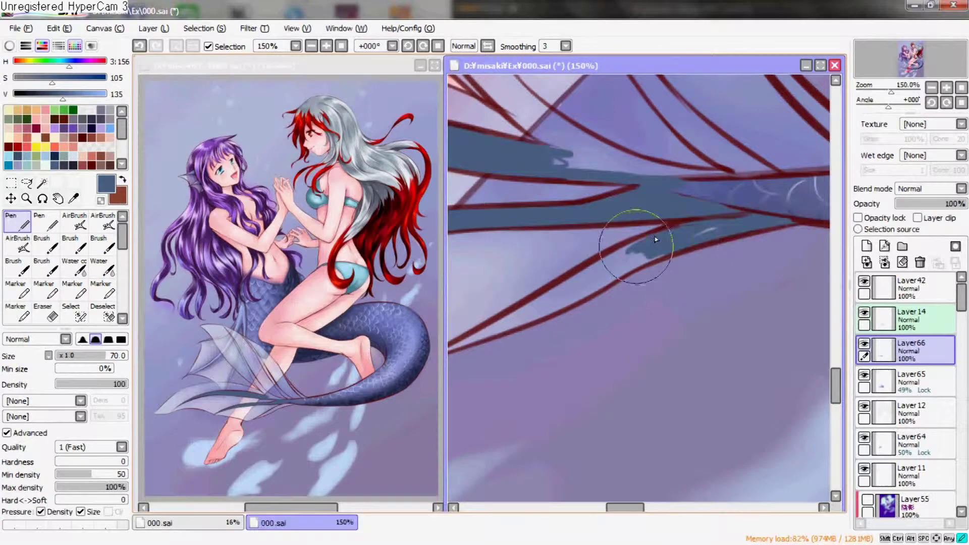
left_click_drag(625, 269, 690, 225)
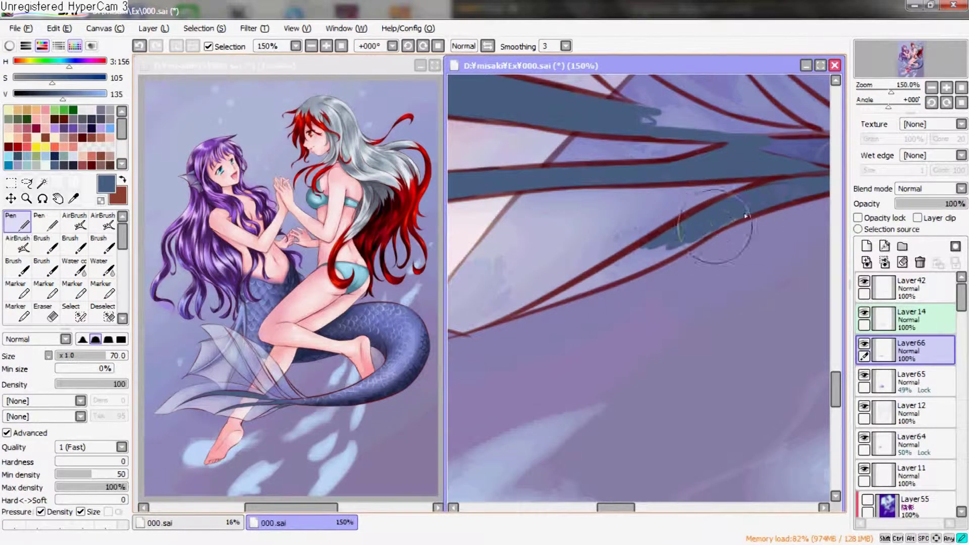
left_click_drag(558, 271, 583, 250)
left_click_drag(626, 252, 662, 240)
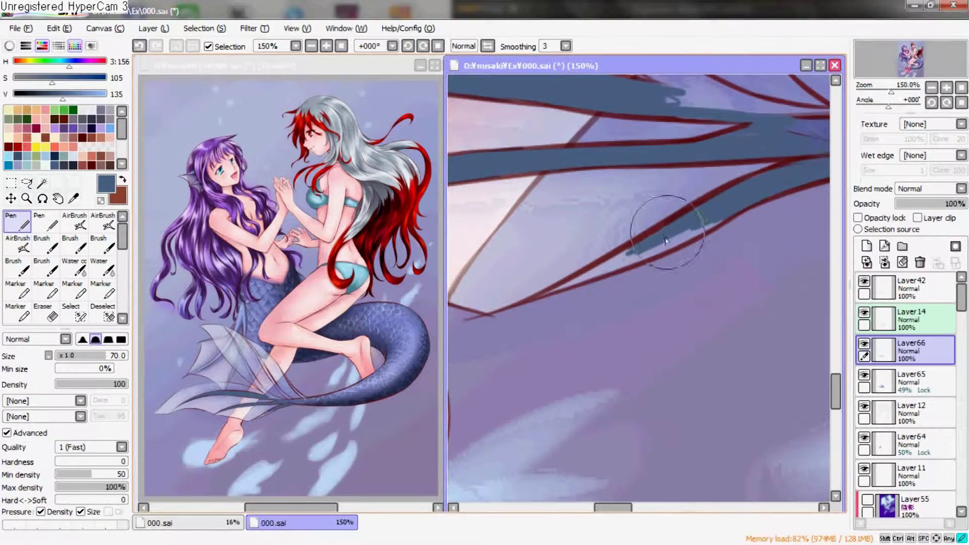
Move Layer66 above Layer 14 and try Layer clip, then undo the clipping
mouse_move(886, 351)
left_mouse_down()
mouse_move(884, 329)
mouse_move(884, 355)
left_mouse_up()
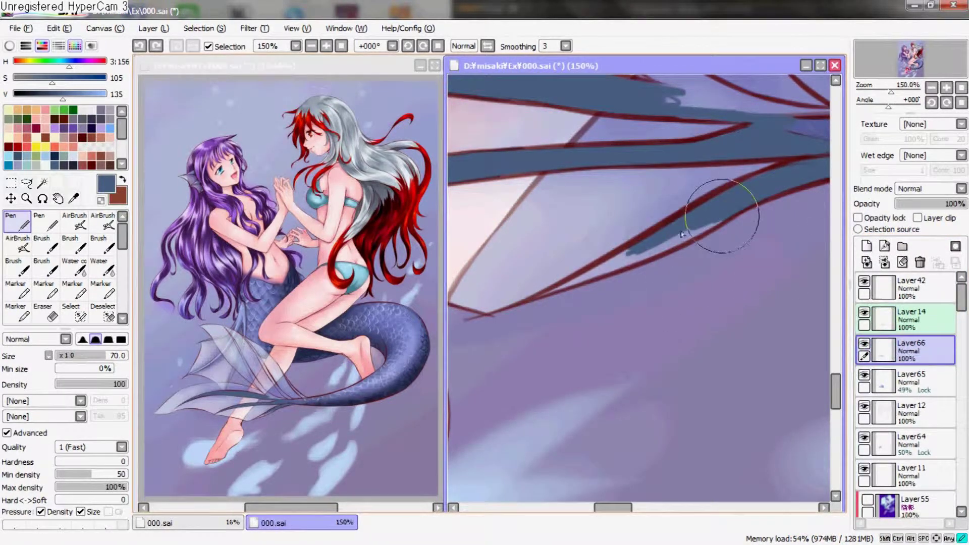
left_click(918, 218)
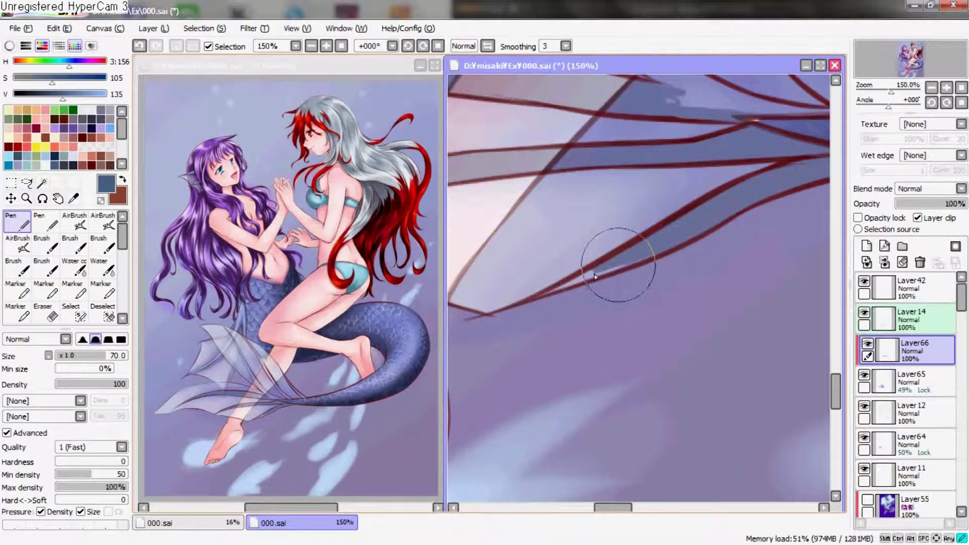
key("ctrl+z")
mouse_move(753, 303)
left_mouse_down()
mouse_move(699, 199)
mouse_move(713, 284)
left_mouse_up()
Rotate the view a quarter turn and paint dark blue along the first fin ray branch
key("End")
key("End")
key("End")
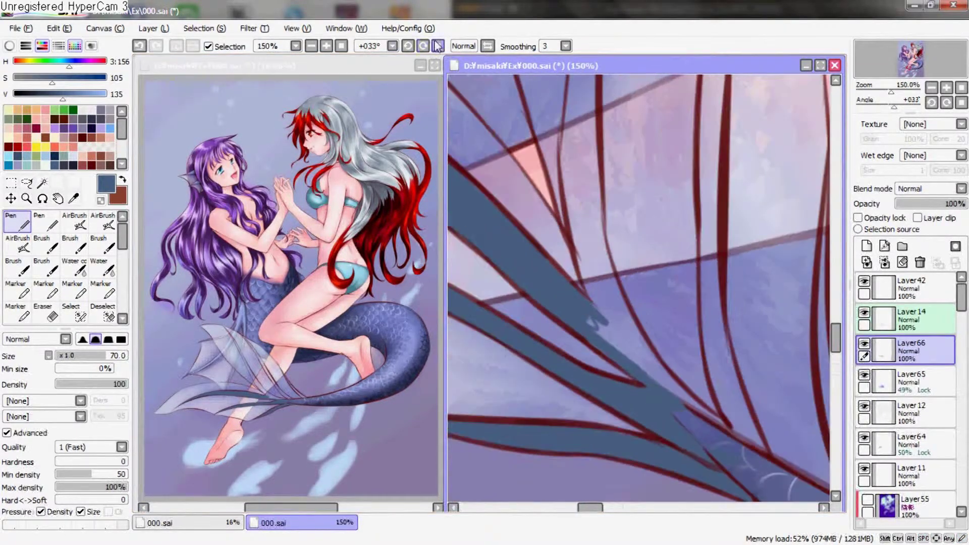
key("End")
key("End")
key("End")
left_click_drag(562, 293, 556, 363)
scroll(563, 322, "down", 2)
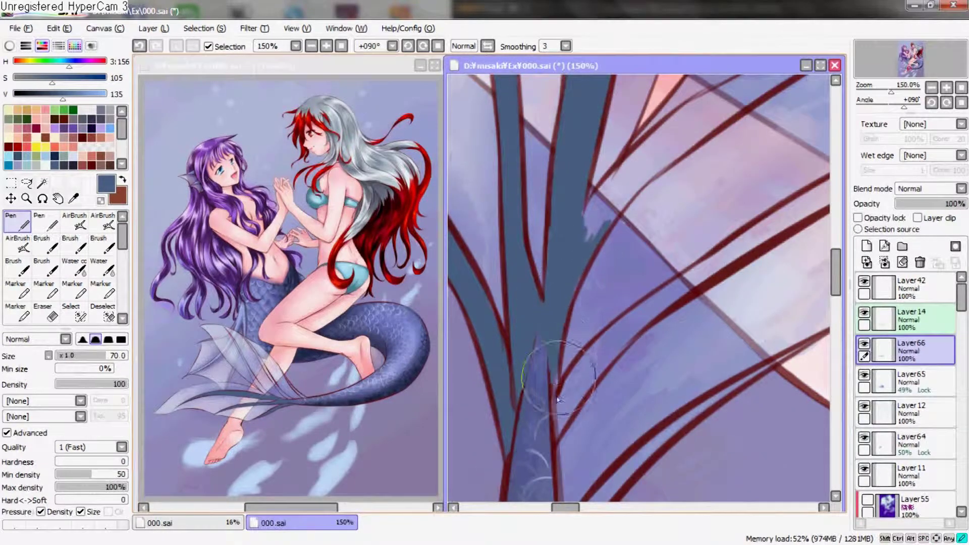
left_click_drag(615, 175, 579, 282)
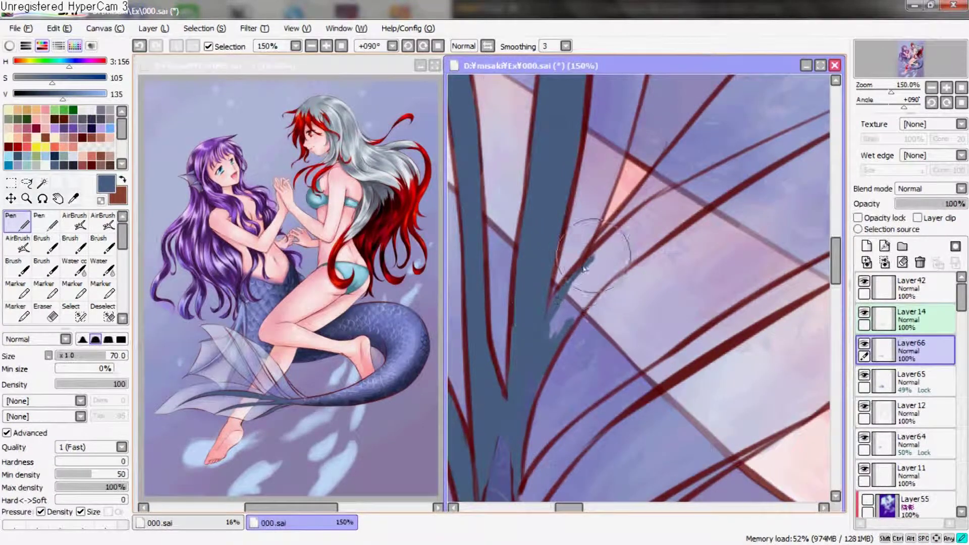
left_click_drag(606, 282, 582, 303)
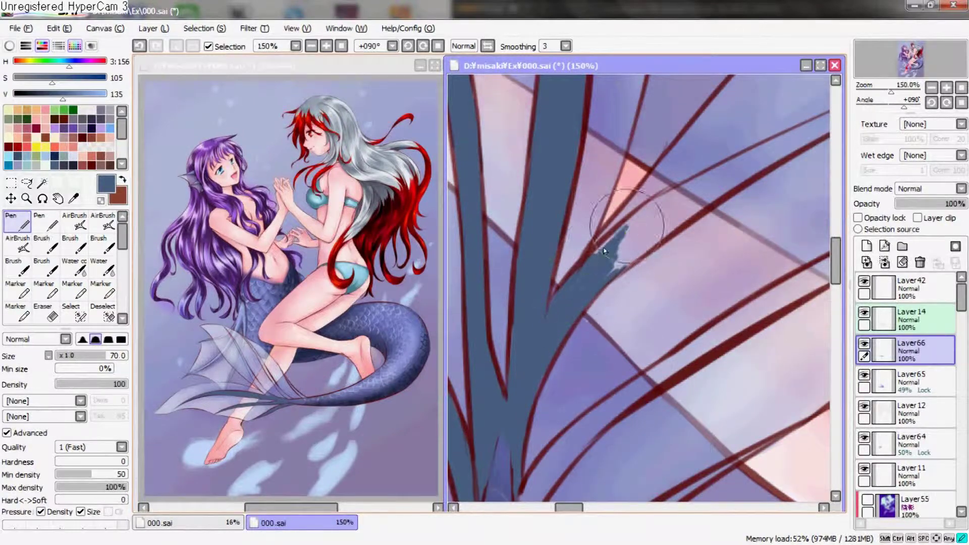
left_click_drag(613, 273, 545, 321)
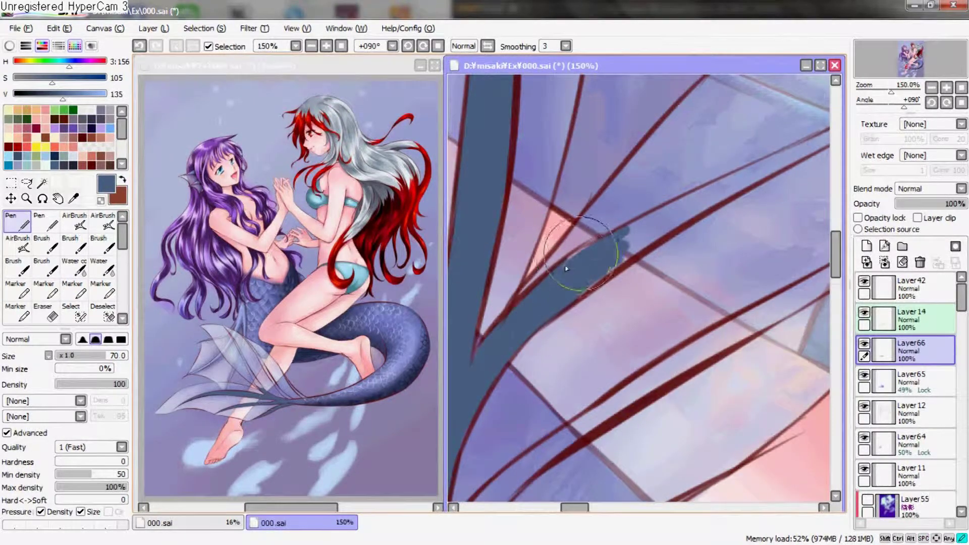
left_click_drag(587, 255, 560, 291)
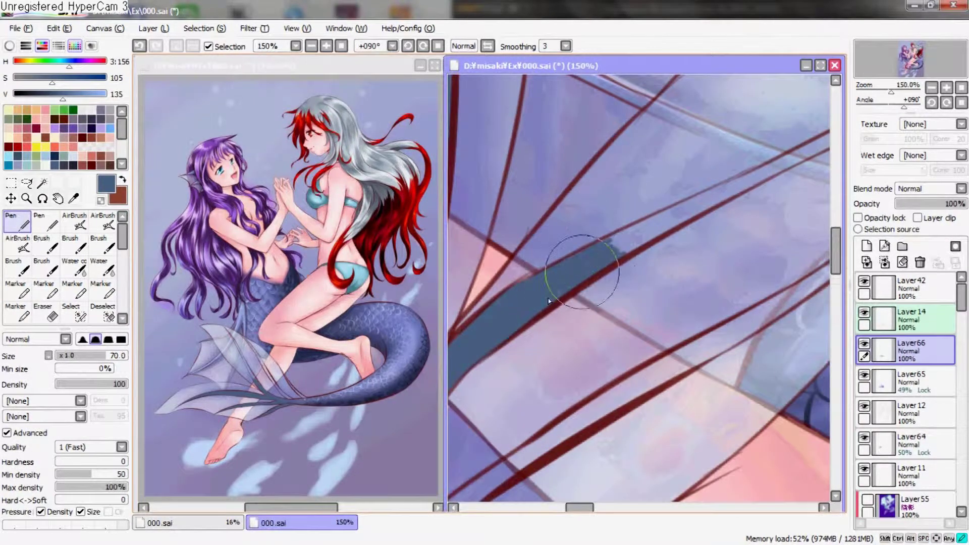
left_click_drag(549, 302, 541, 296)
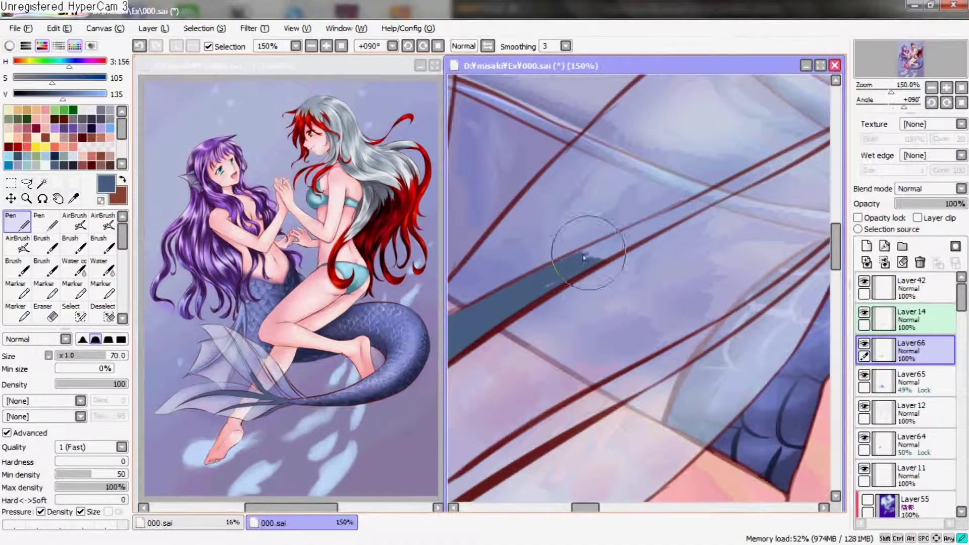
Fill the thin rays and branch junction with dark blue, then lock Layer66's opacity
mouse_move(598, 263)
left_mouse_down()
mouse_move(561, 309)
mouse_move(588, 279)
left_mouse_up()
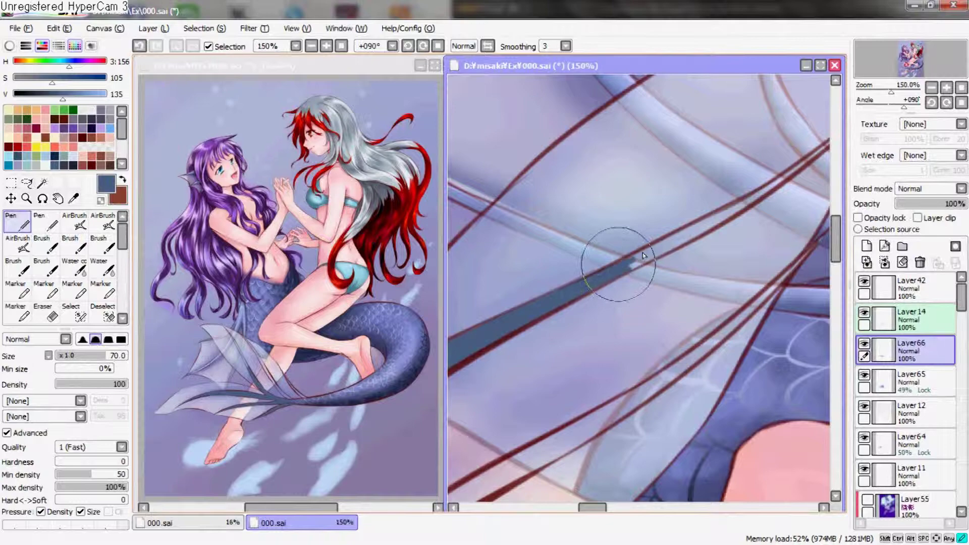
left_click_drag(652, 262, 658, 258)
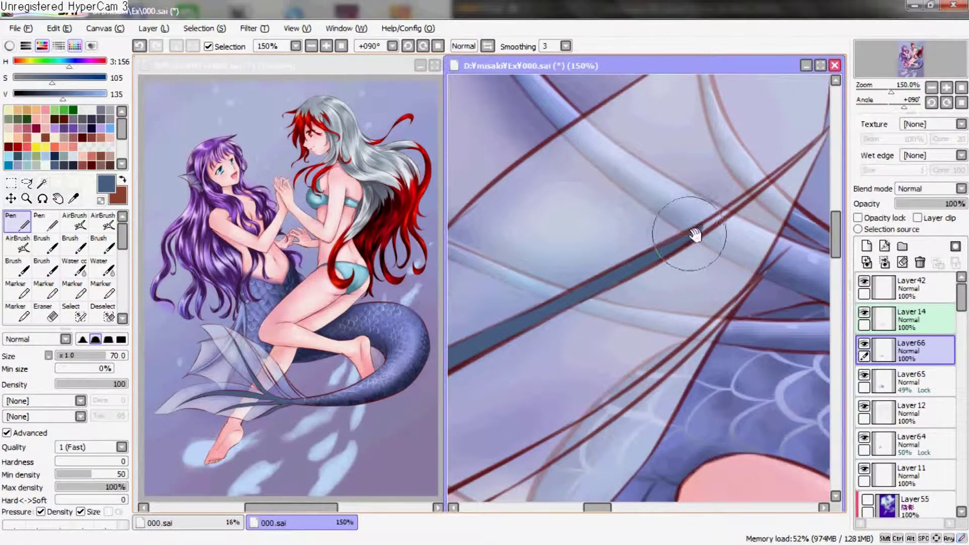
left_click_drag(692, 243, 694, 250)
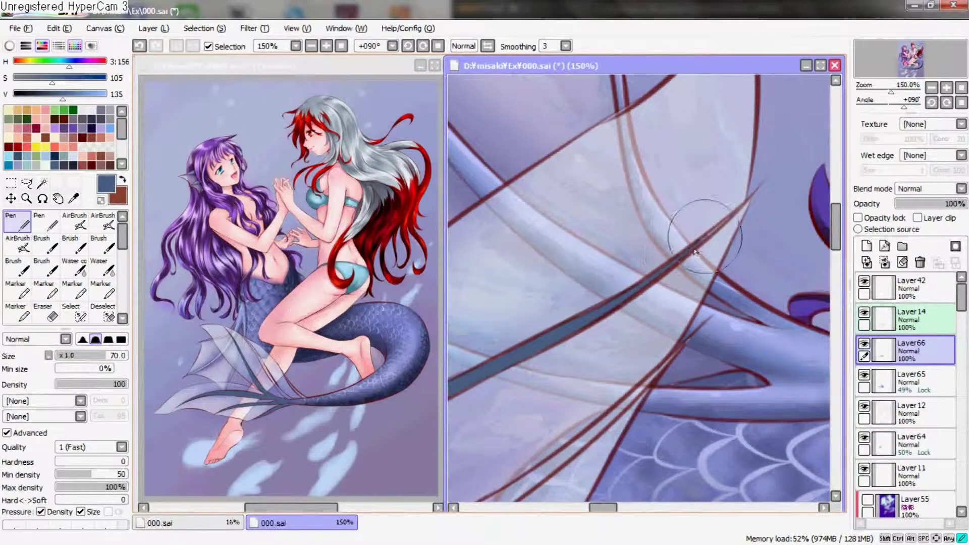
left_click_drag(694, 251, 791, 124)
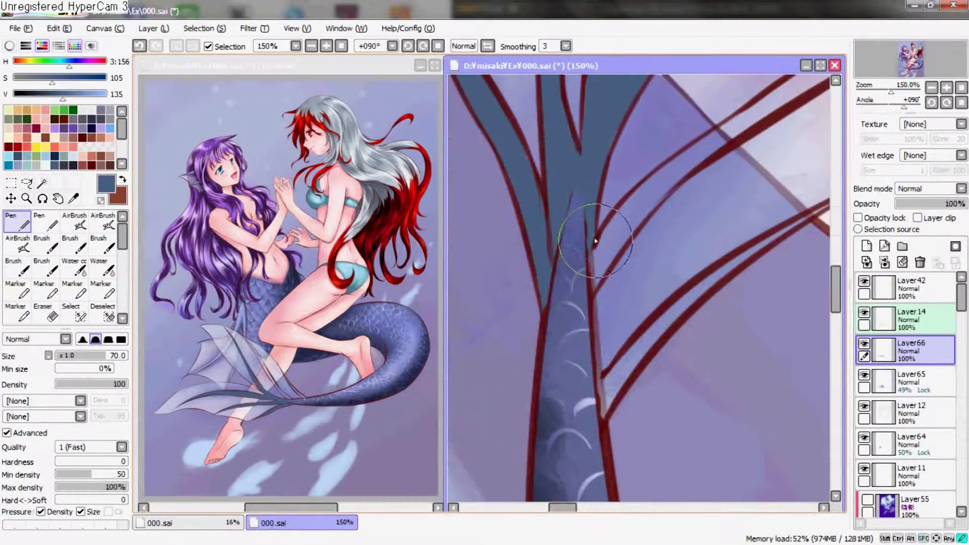
left_click_drag(590, 252, 581, 214)
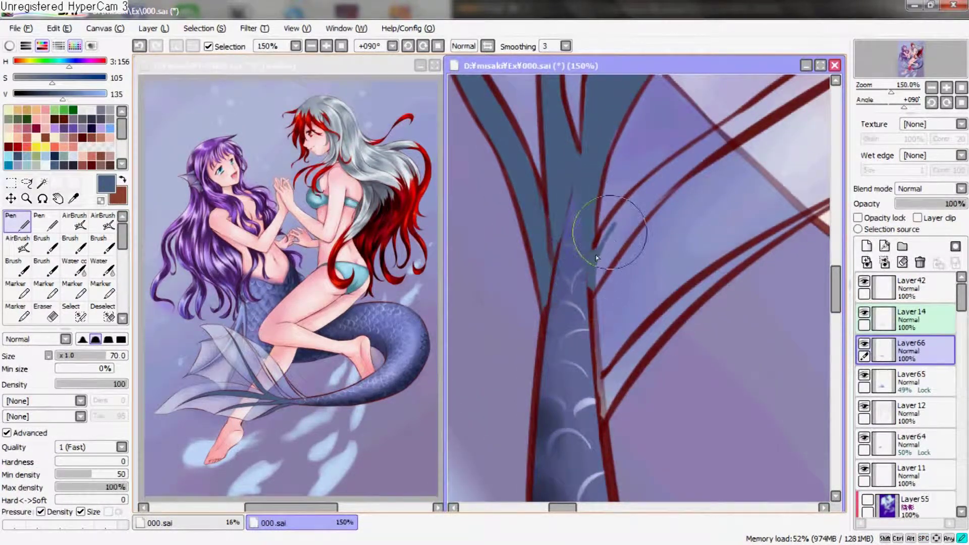
mouse_move(671, 192)
left_mouse_down()
mouse_move(631, 209)
mouse_move(671, 193)
mouse_move(624, 233)
mouse_move(682, 195)
mouse_move(649, 292)
mouse_move(628, 271)
mouse_move(713, 230)
mouse_move(731, 199)
mouse_move(649, 281)
mouse_move(691, 253)
mouse_move(659, 238)
mouse_move(634, 329)
mouse_move(648, 329)
mouse_move(682, 288)
mouse_move(727, 259)
mouse_move(616, 358)
mouse_move(726, 281)
mouse_move(732, 260)
mouse_move(675, 323)
mouse_move(772, 227)
mouse_move(772, 283)
mouse_move(808, 181)
mouse_move(584, 217)
mouse_move(568, 185)
left_mouse_up()
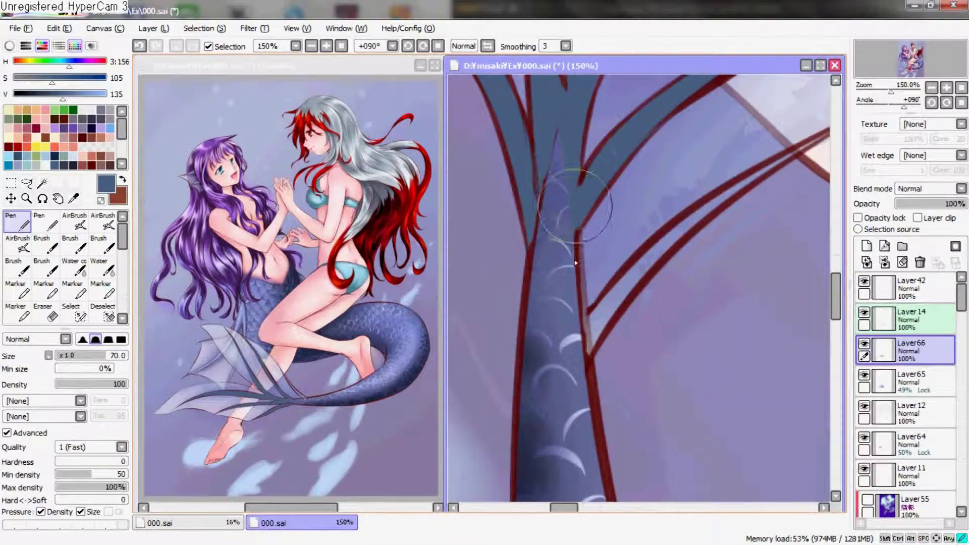
mouse_move(591, 323)
left_mouse_down()
mouse_move(594, 348)
mouse_move(598, 337)
left_mouse_up()
left_click_drag(625, 275, 753, 169)
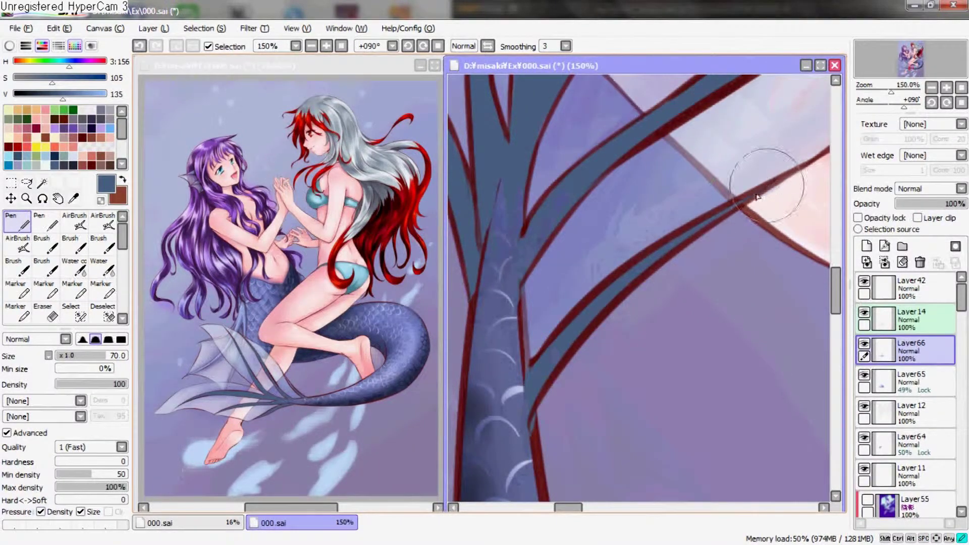
left_click(858, 218)
key("Home")
Enlarge the brush and frame the tail fin in the view
left_click_drag(630, 346, 742, 212)
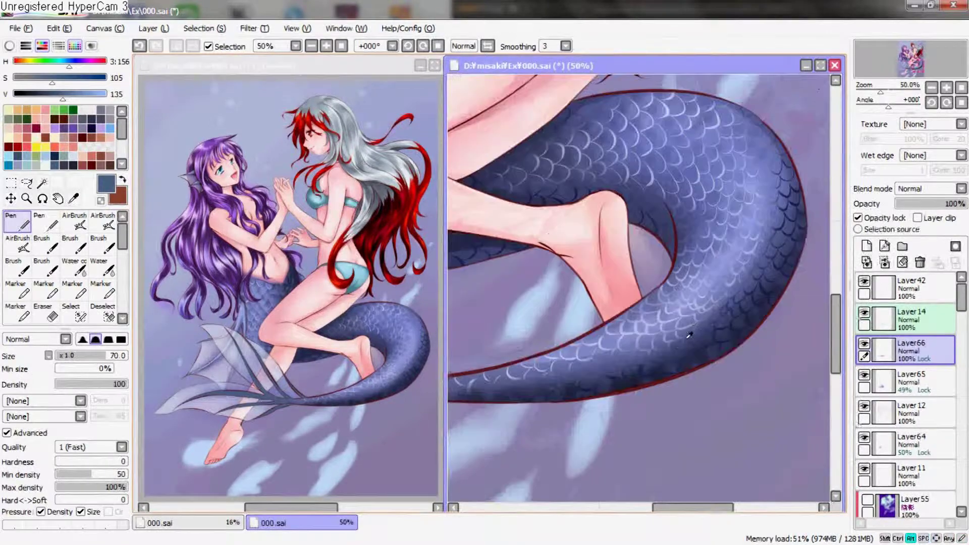
left_click_drag(785, 277, 663, 272)
mouse_move(643, 360)
left_mouse_down()
mouse_move(658, 340)
mouse_move(607, 332)
left_mouse_up()
scroll(649, 335, "up", 1)
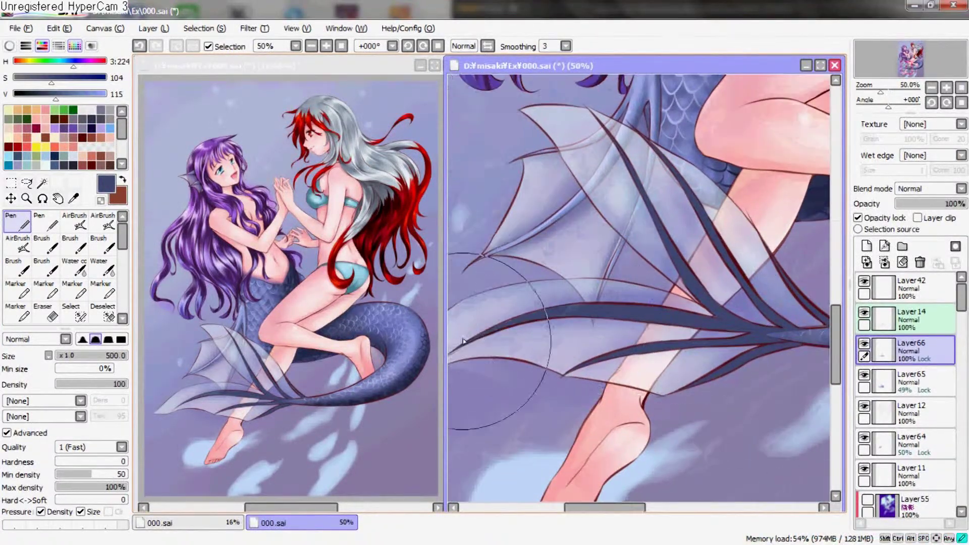
scroll(580, 263, "up", 1)
scroll(657, 300, "up", 1)
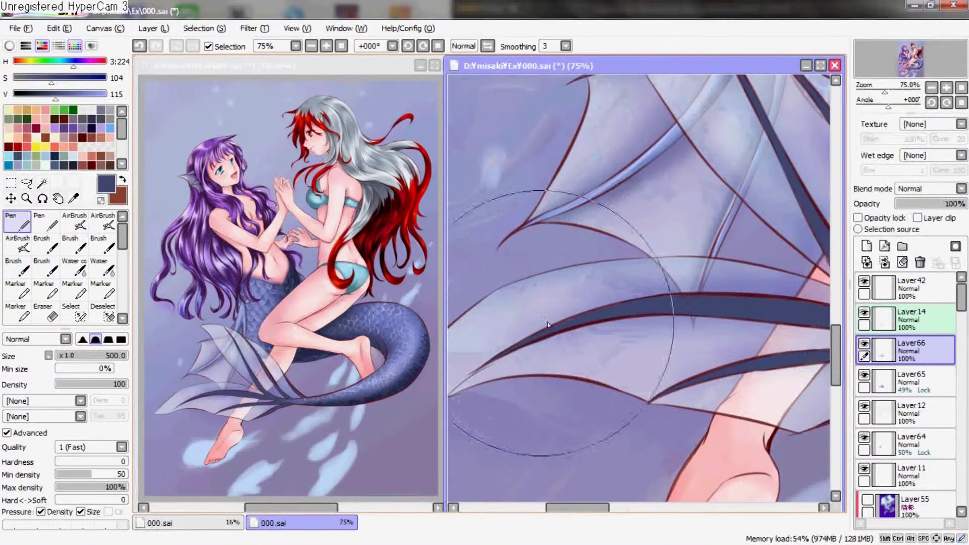
mouse_move(657, 301)
left_mouse_down()
mouse_move(568, 328)
mouse_move(659, 283)
left_mouse_up()
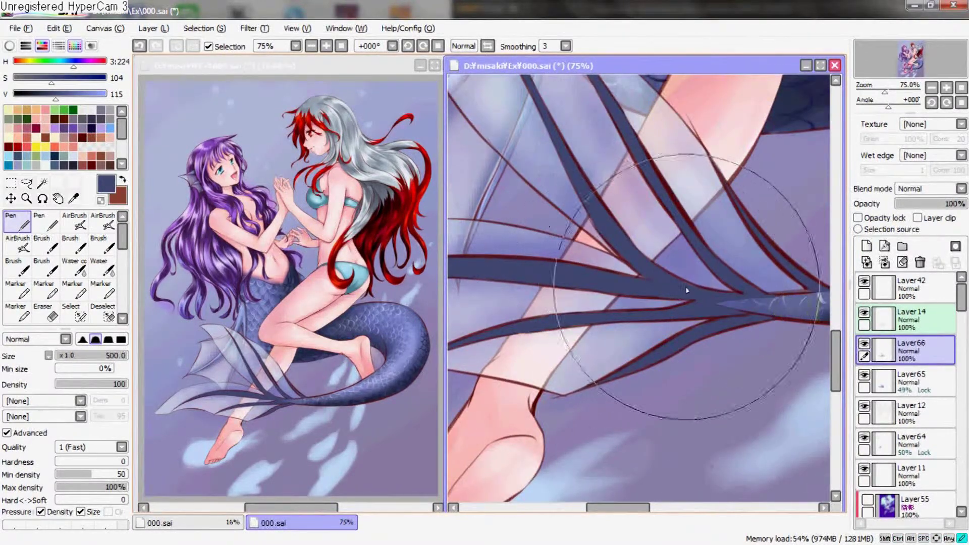
left_click_drag(707, 329, 732, 365)
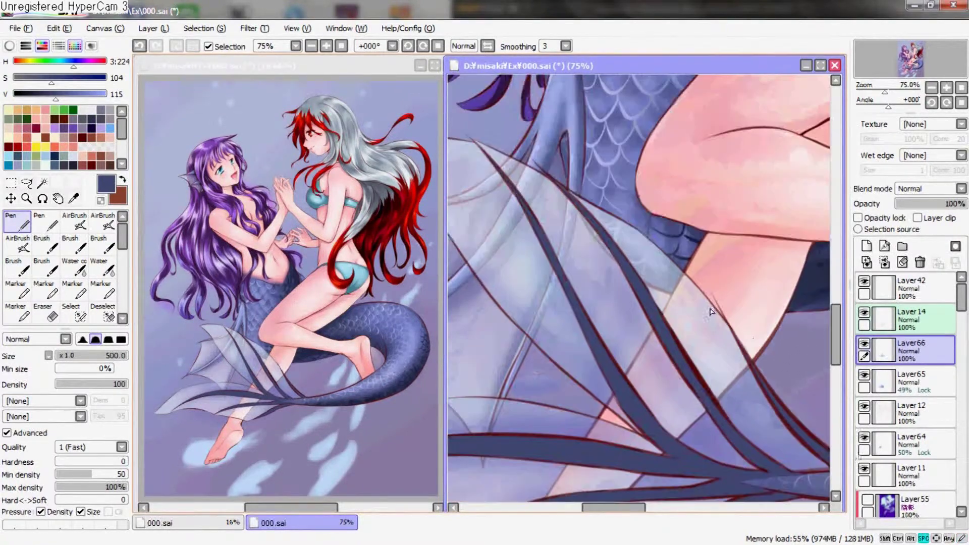
scroll(733, 365, "down", 1)
Lock Layer66's opacity and pick a lighter blue-violet AirBrush
left_click(858, 218)
mouse_move(631, 252)
left_mouse_down()
mouse_move(672, 287)
mouse_move(585, 275)
left_mouse_up()
left_click(673, 287, "alt")
left_click(74, 222)
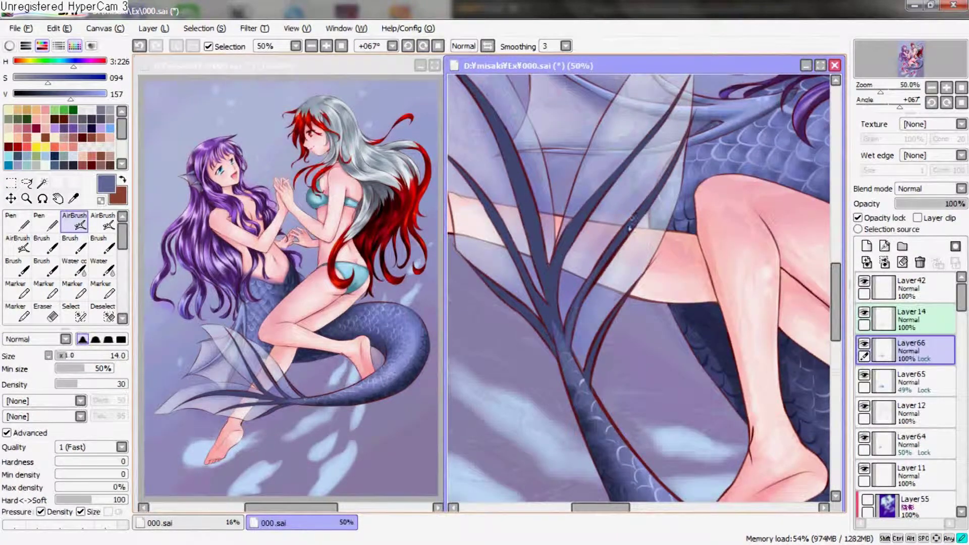
Undo a trial airbrush stroke and sample a light lavender from the fin
scroll(612, 316, "up", 2)
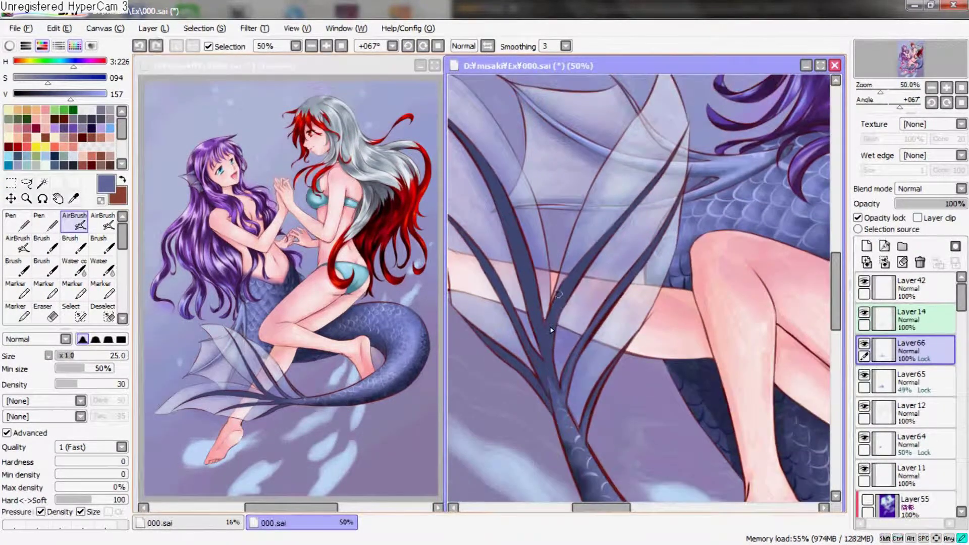
mouse_move(595, 260)
left_mouse_down()
mouse_move(617, 222)
mouse_move(571, 334)
left_mouse_up()
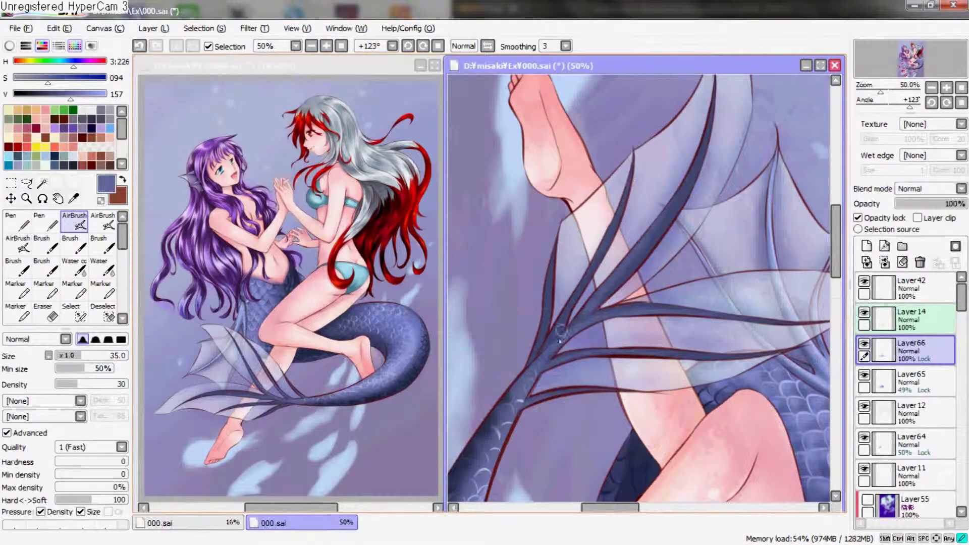
key("ctrl+z")
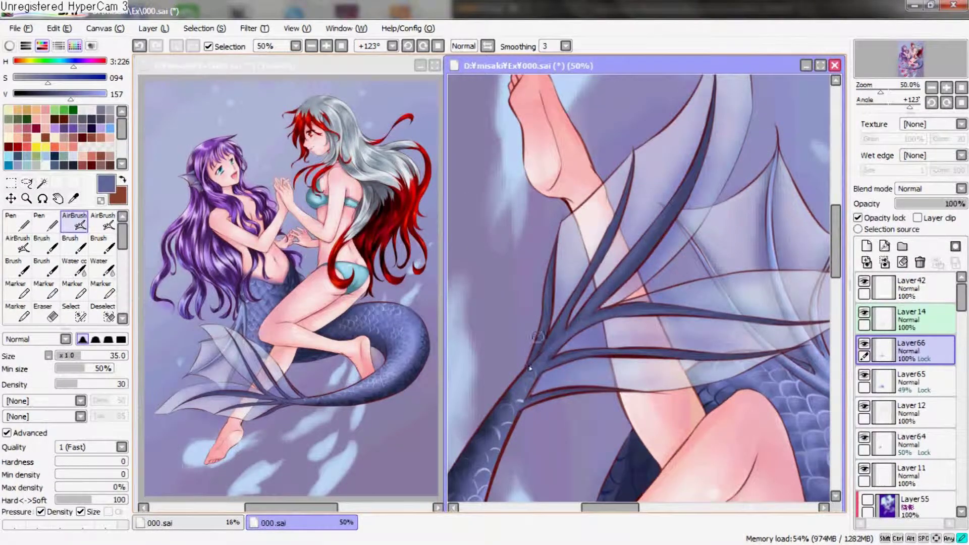
left_click_drag(529, 369, 563, 270)
left_click(563, 270, "alt")
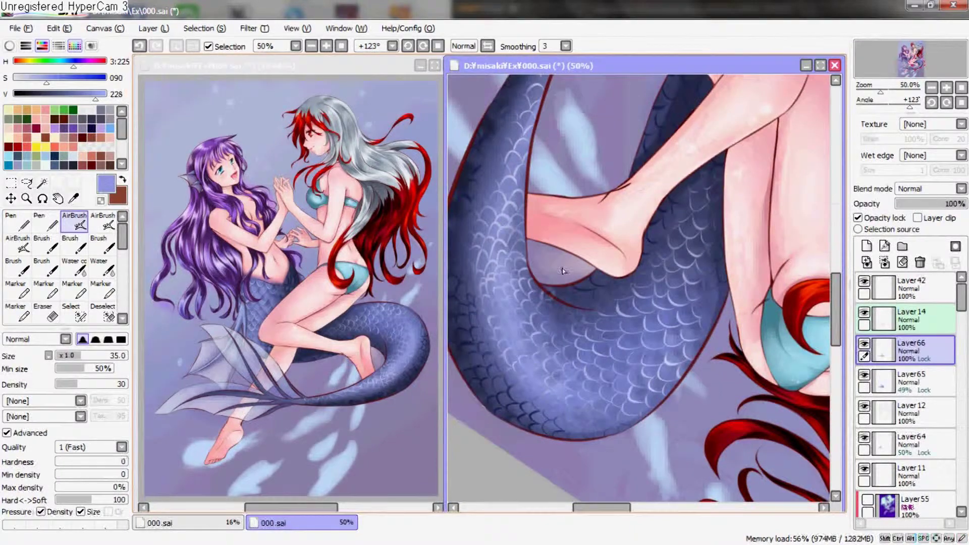
scroll(555, 268, "up", 5)
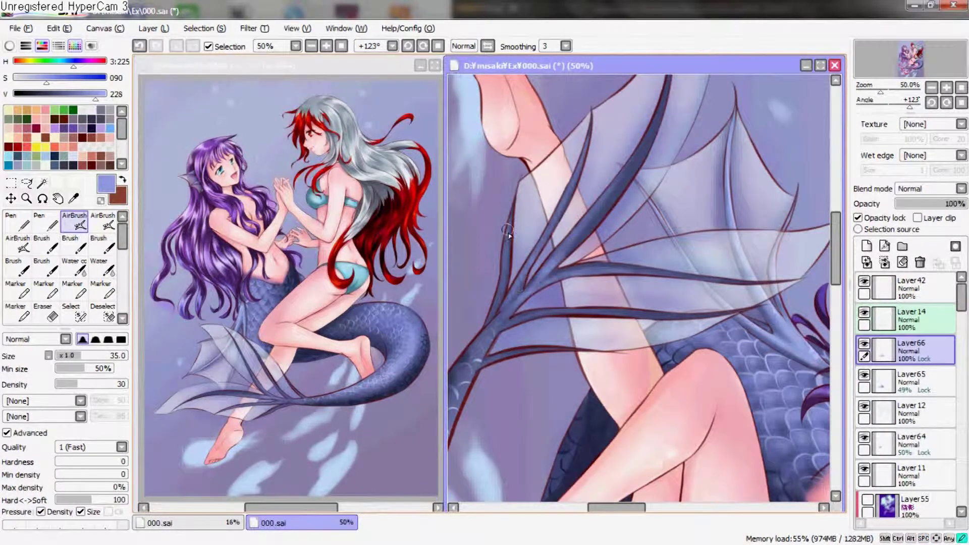
scroll(520, 303, "down", 1)
scroll(558, 301, "down", 2)
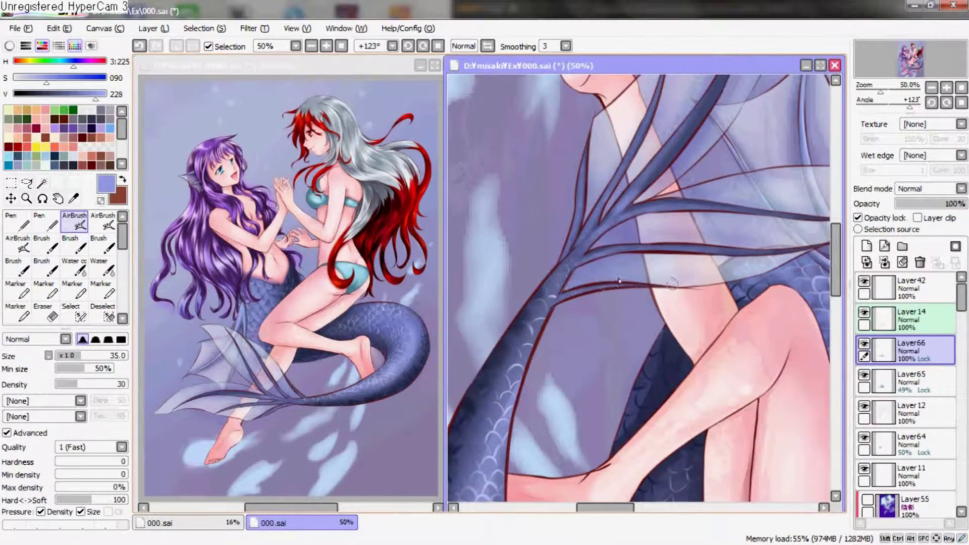
Sample the darker blue and an even darker navy shade from the tail fin
left_click(581, 255, "alt")
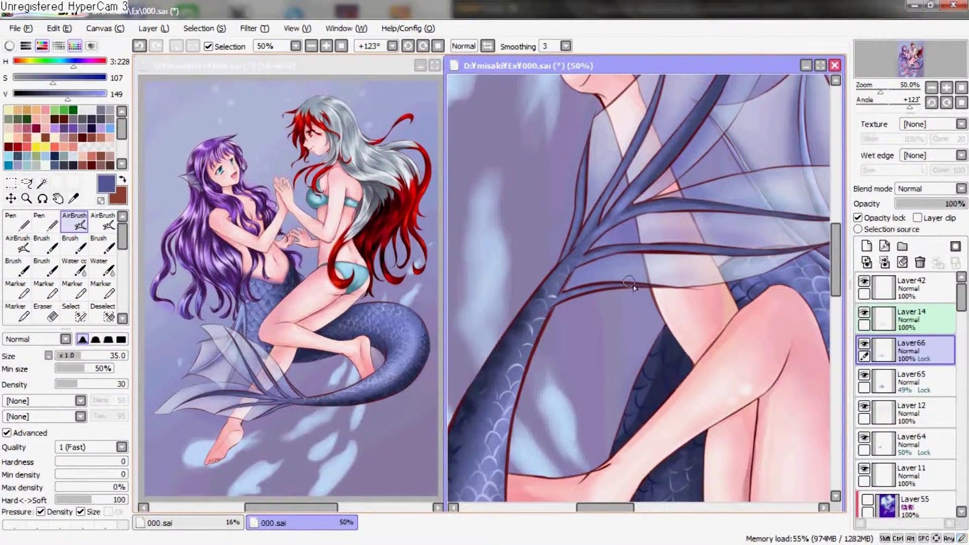
scroll(606, 328, "up", 2)
scroll(611, 326, "up", 2)
scroll(610, 325, "up", 2)
left_click(588, 134, "alt")
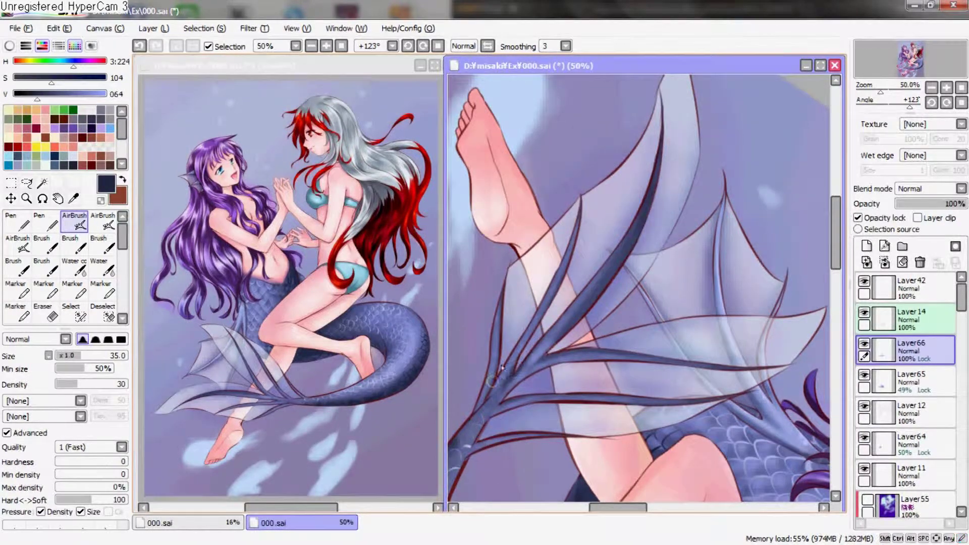
scroll(597, 277, "down", 2)
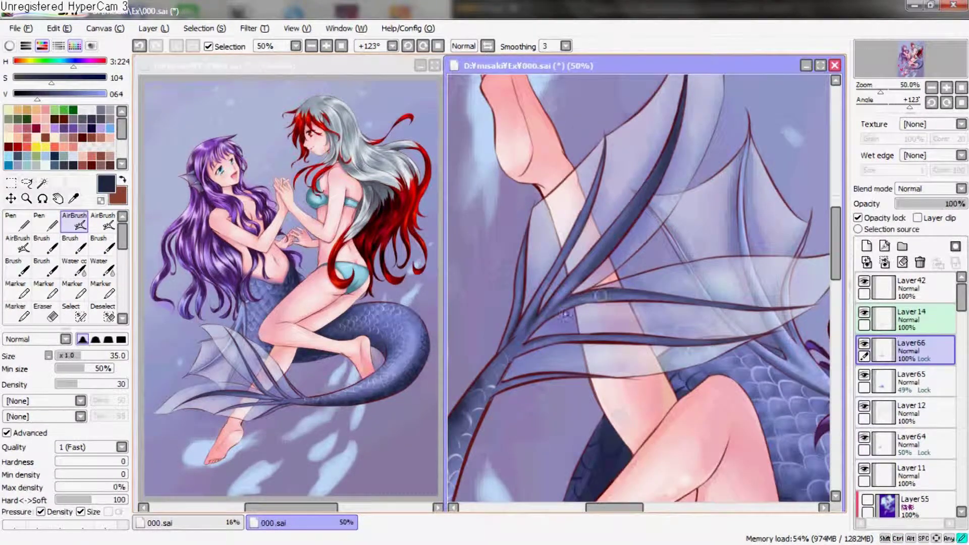
scroll(556, 303, "down", 1)
scroll(606, 308, "up", 2)
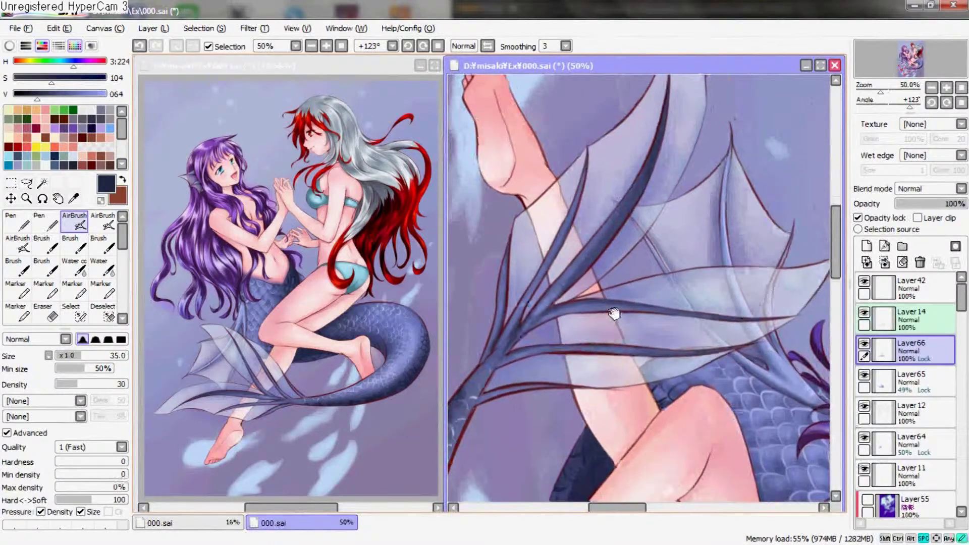
scroll(613, 318, "up", 2)
scroll(467, 253, "down", 3)
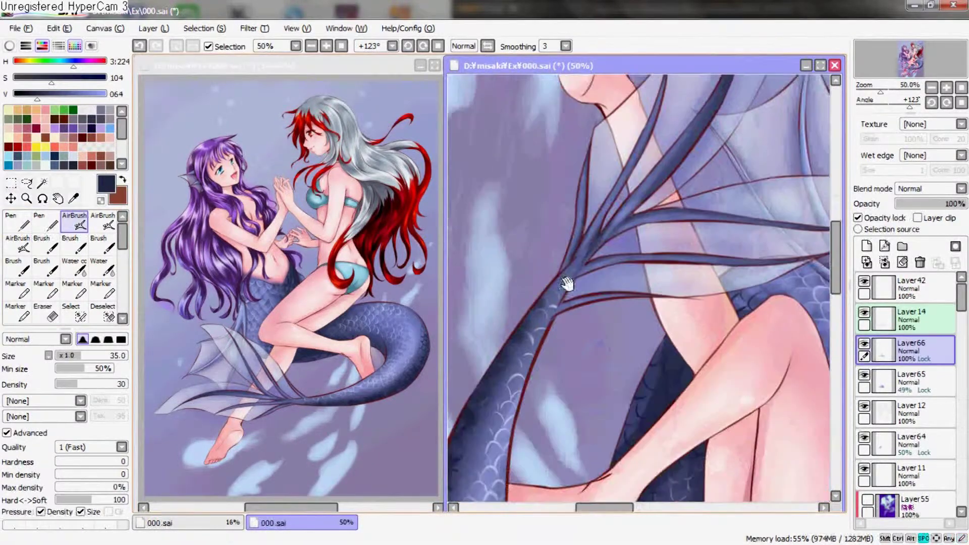
Sample light lavender, set airbrush Density to 10, and show the whole artwork unrotated
left_click(566, 283, "alt")
left_click(63, 385)
scroll(655, 213, "up", 2)
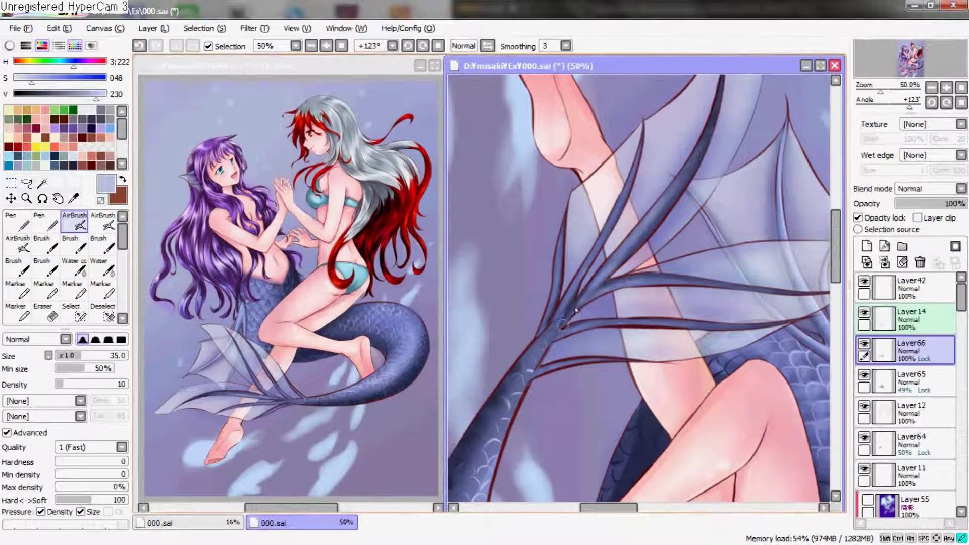
scroll(617, 339, "down", 2)
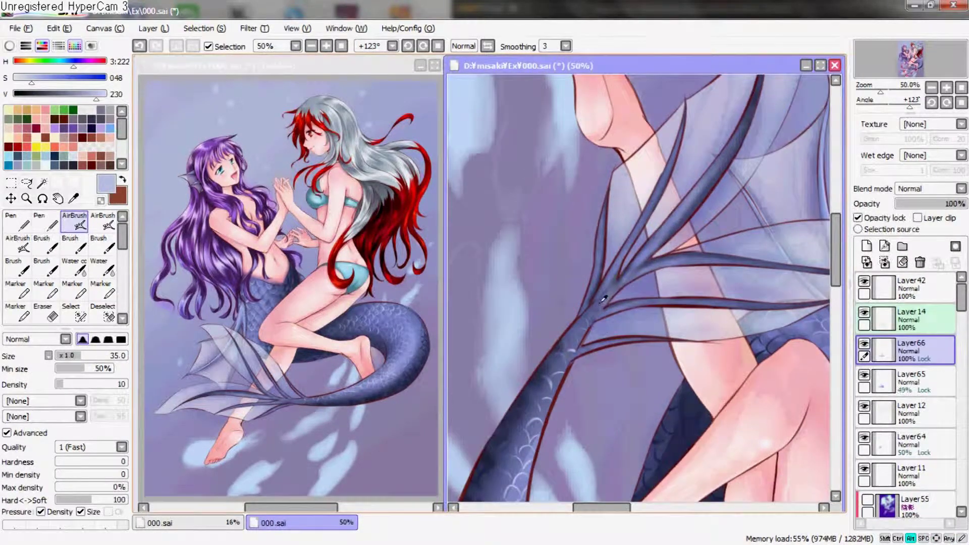
key("End")
key("Page_Down")
key("Page_Down")
key("Page_Down")
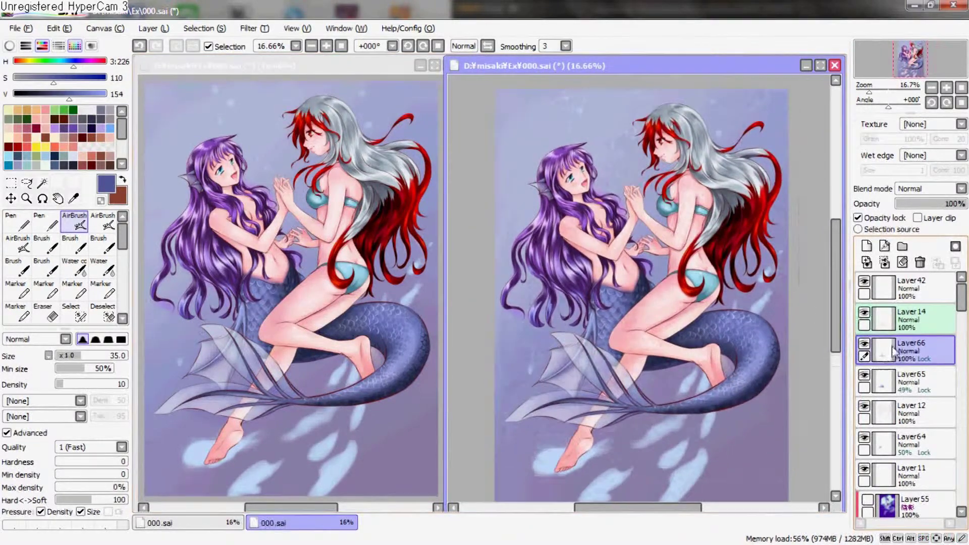
Save the illustration and add a new layer above Layer63
left_click_drag(732, 264, 712, 303)
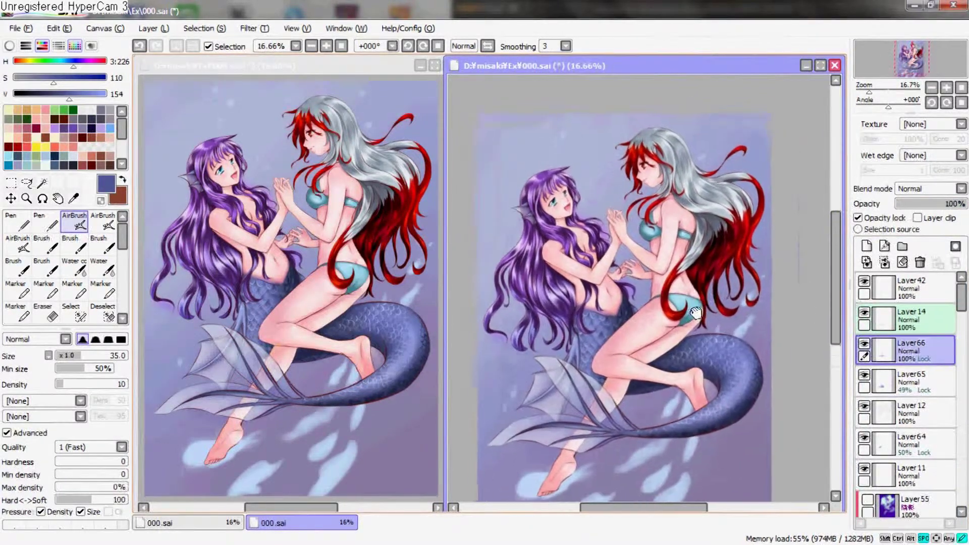
scroll(703, 336, "down", 2)
left_click_drag(702, 336, 692, 335)
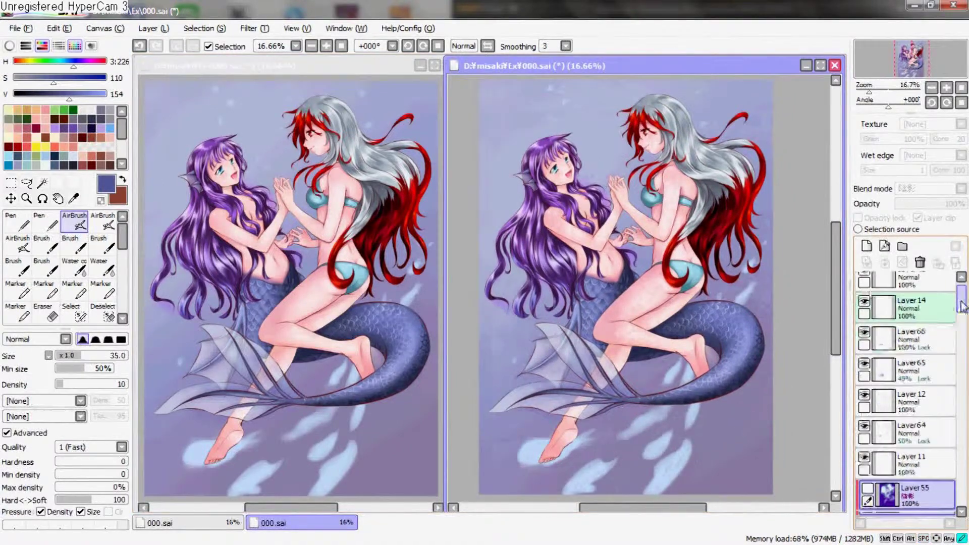
scroll(909, 394, "down", 3)
key("ctrl+s")
left_click(887, 307)
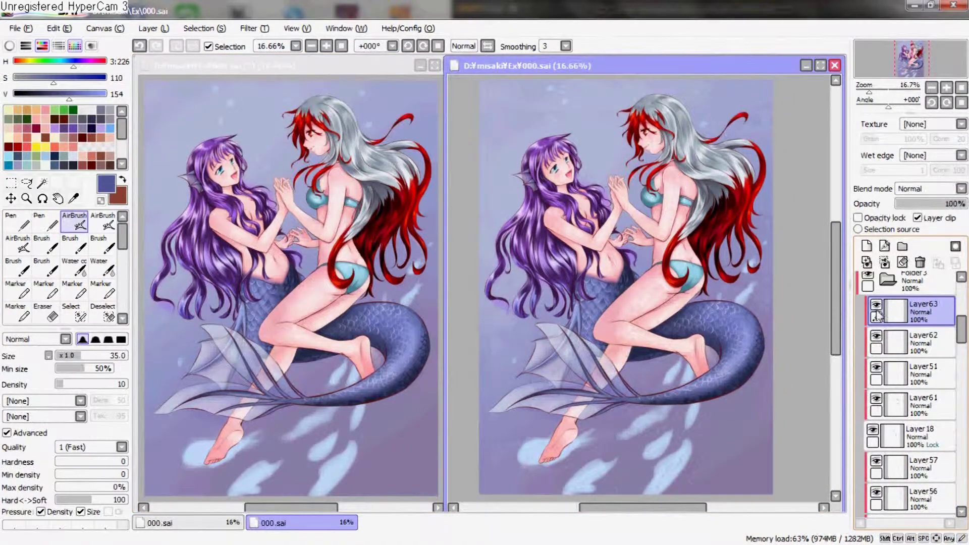
left_click(866, 246)
Set up a white Pen at size 30 over the teal bikini bottom
scroll(715, 274, "up", 6)
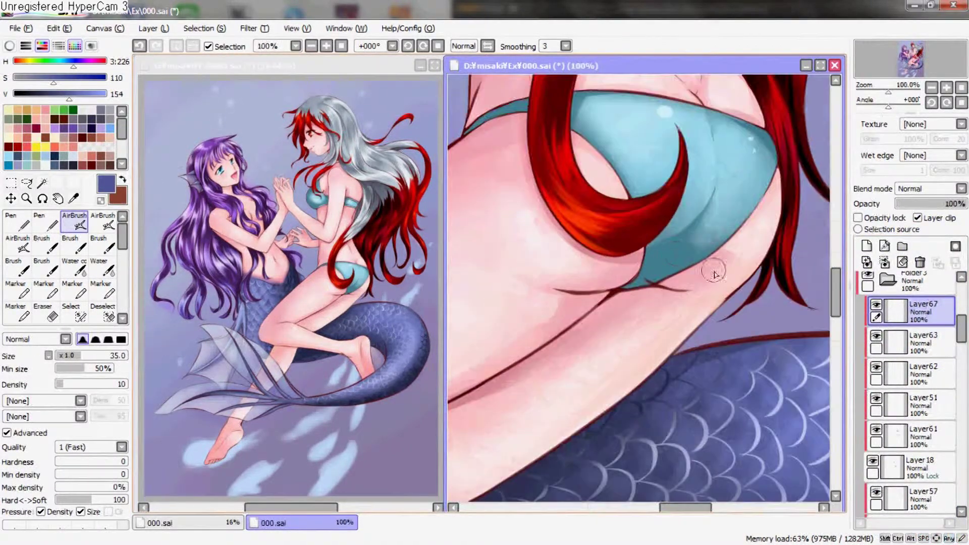
left_click_drag(715, 274, 654, 370)
left_click(16, 221)
left_click(78, 110)
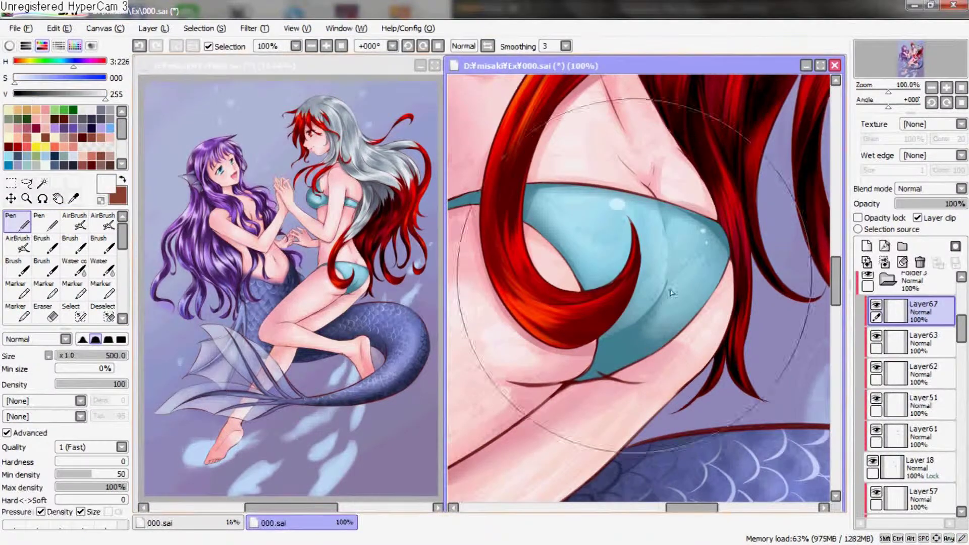
key("bracketleft")
key("bracketleft")
key("bracketleft")
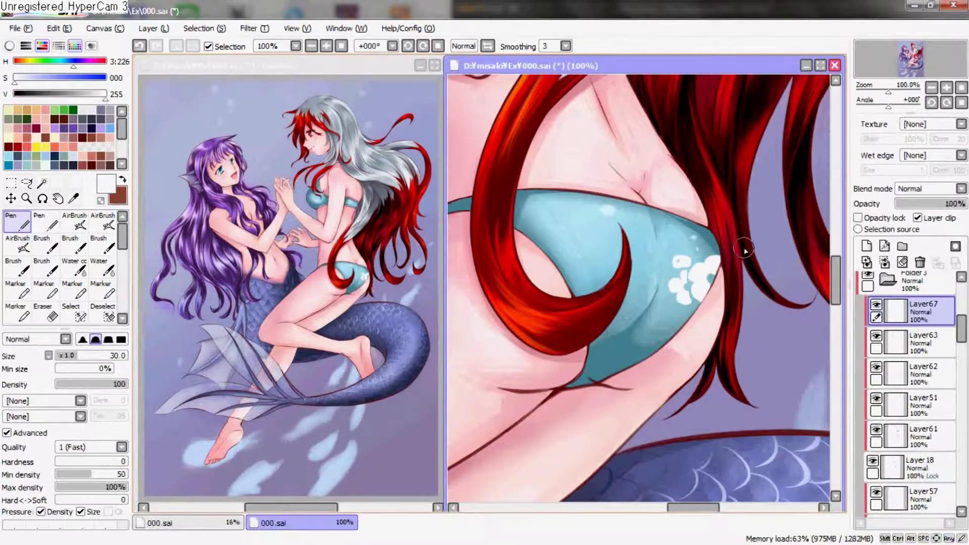
scroll(732, 271, "down", 3)
left_click(940, 189)
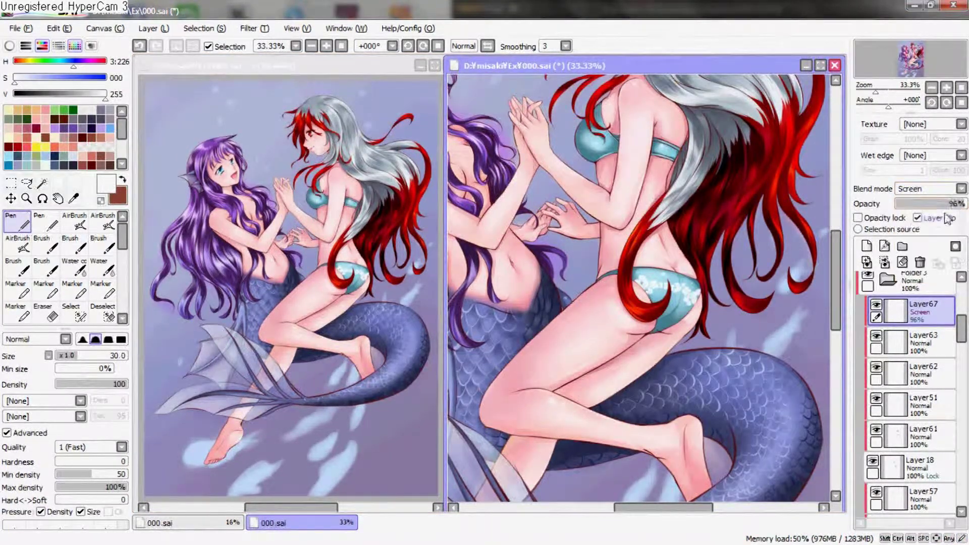
Set Layer67 to Overlay at full opacity and undo the last highlight stroke
left_click(924, 220)
left_click_drag(959, 207, 968, 205)
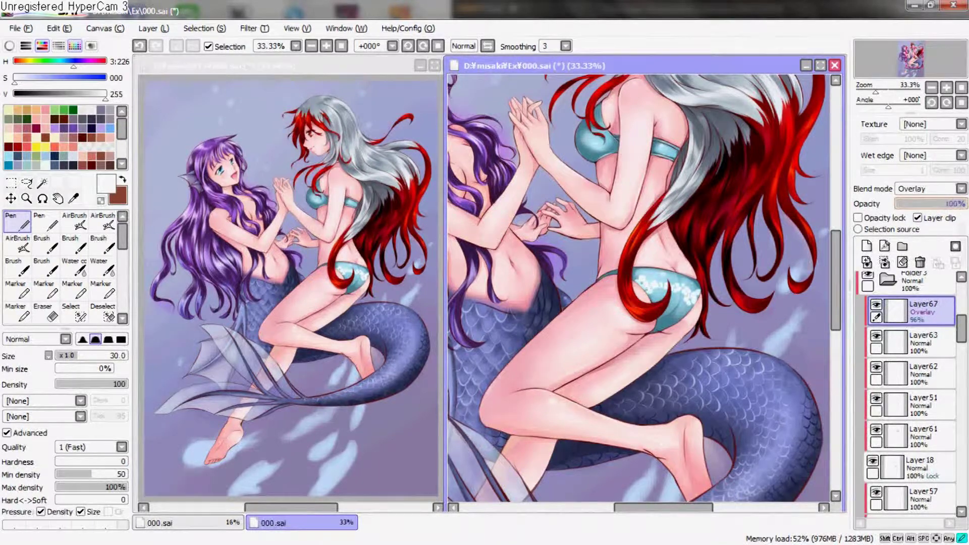
scroll(734, 283, "up", 1)
scroll(747, 326, "up", 1)
scroll(747, 325, "up", 1)
scroll(574, 305, "up", 1)
key("ctrl+z")
Paint light cyan pattern strokes across the swimsuit, undoing stray dabs
left_click_drag(504, 364, 529, 356)
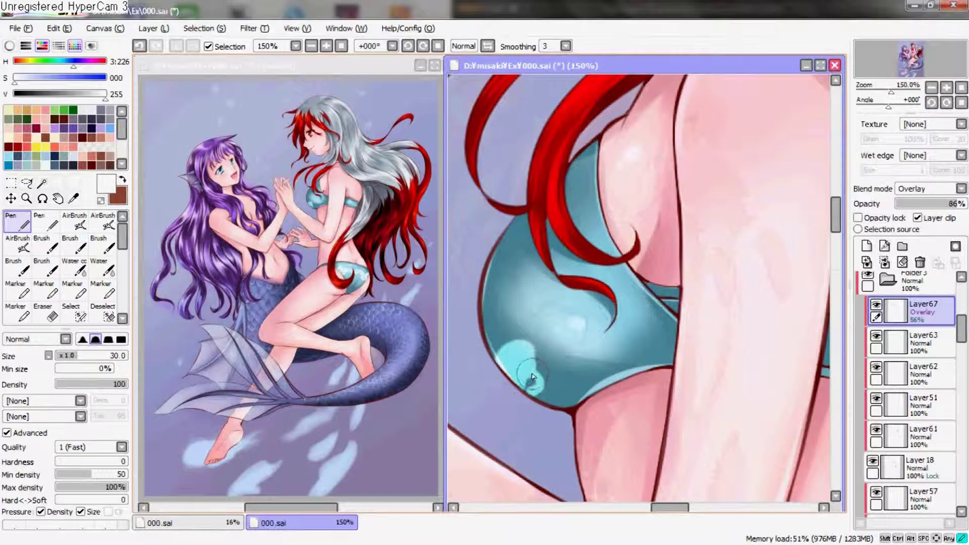
key("ctrl+z")
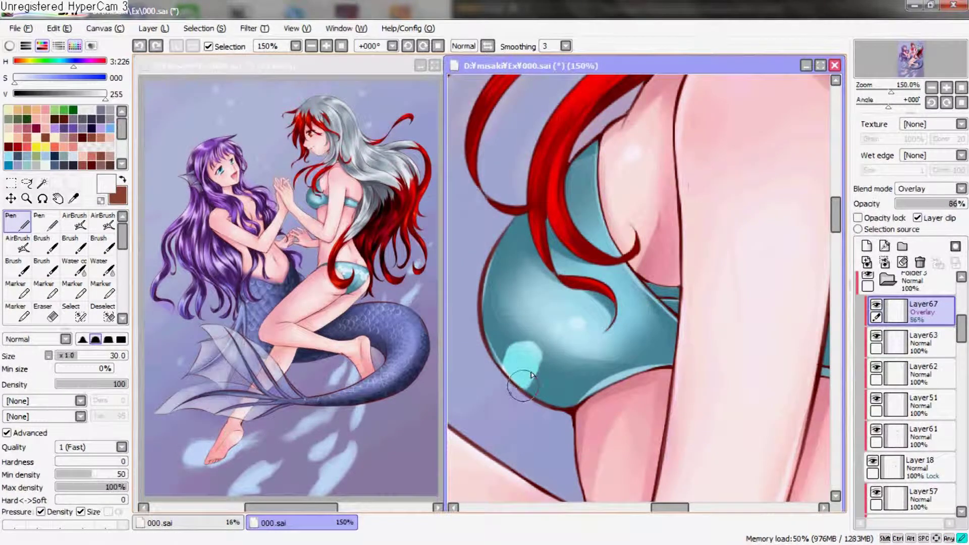
key("ctrl+z")
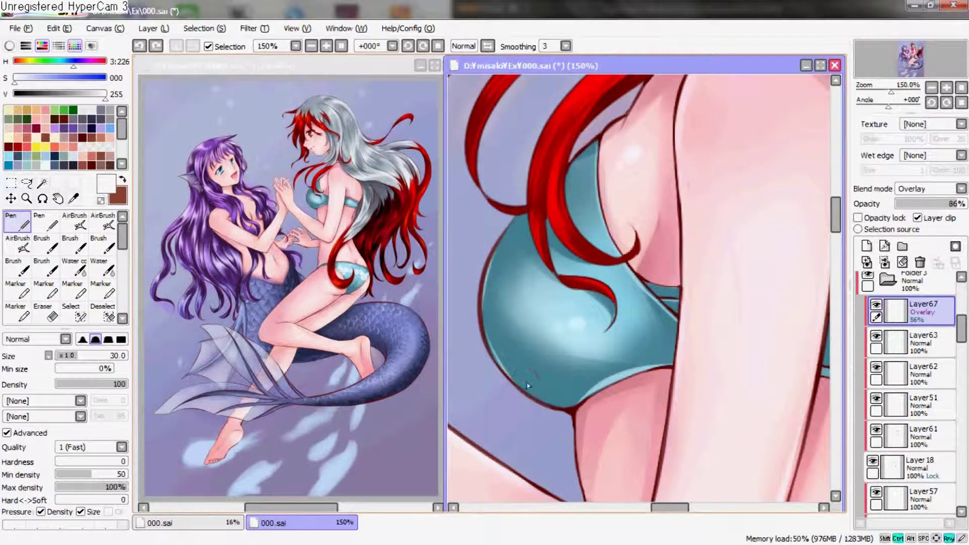
left_click_drag(510, 371, 526, 359)
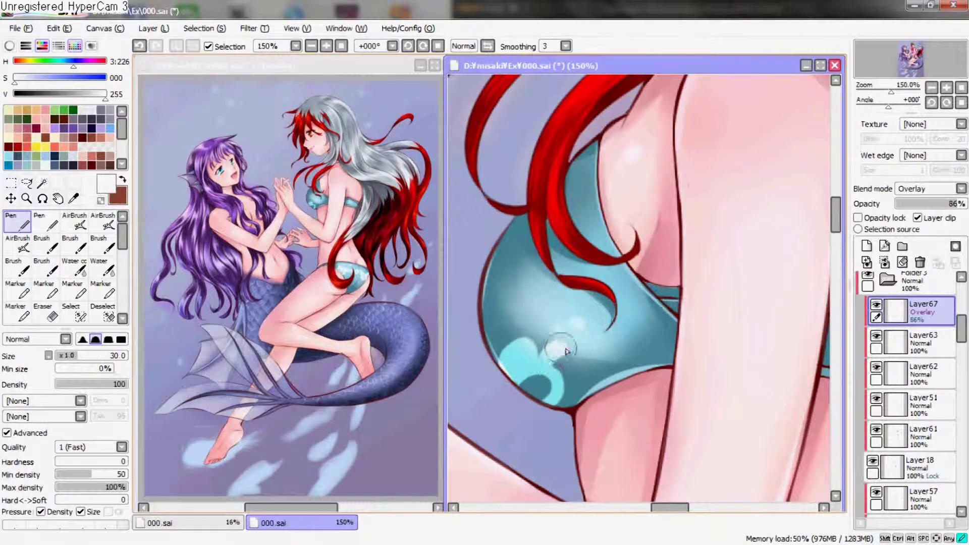
left_click_drag(635, 318, 607, 319)
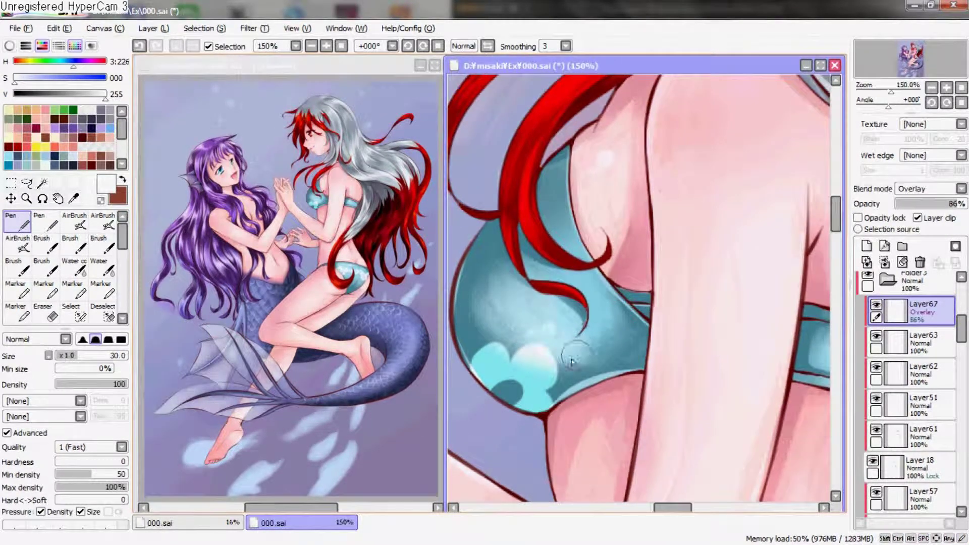
left_click_drag(594, 354, 580, 363)
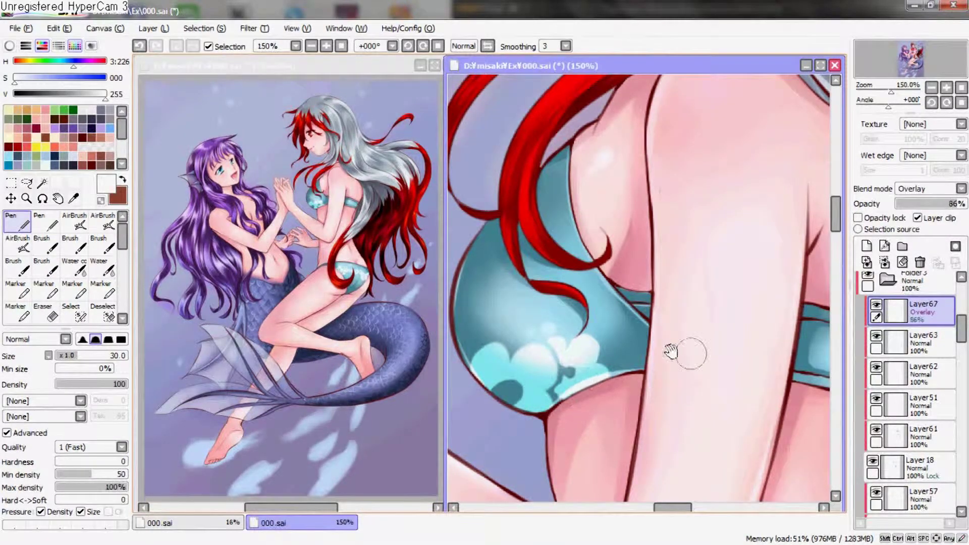
left_click_drag(648, 379, 596, 302)
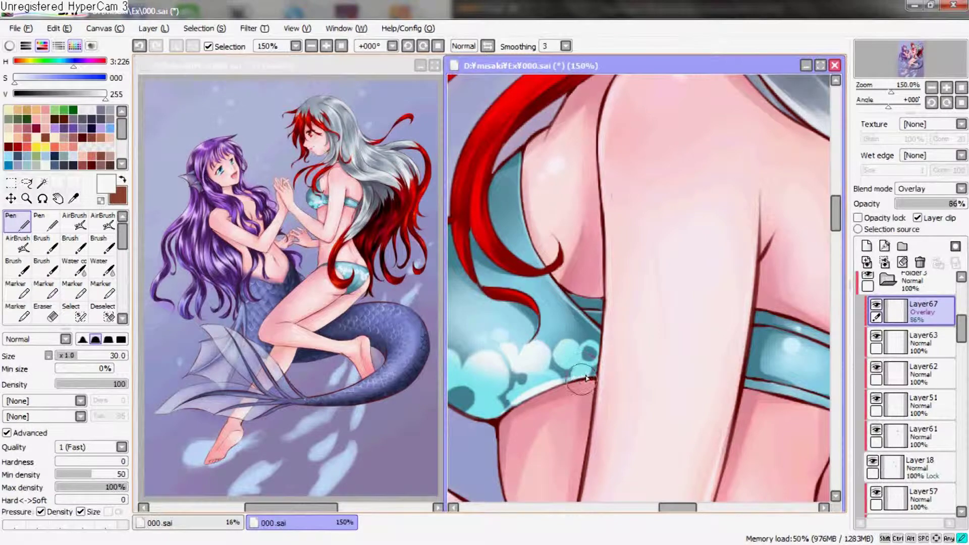
Lower Layer67's opacity to 57%
left_click_drag(680, 335, 688, 346)
left_click_drag(952, 204, 934, 203)
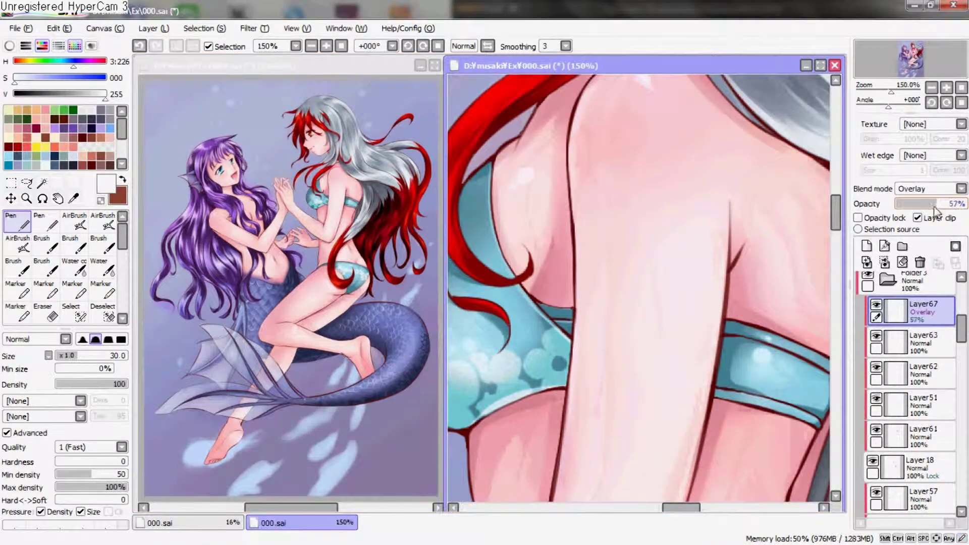
scroll(661, 309, "down", 8)
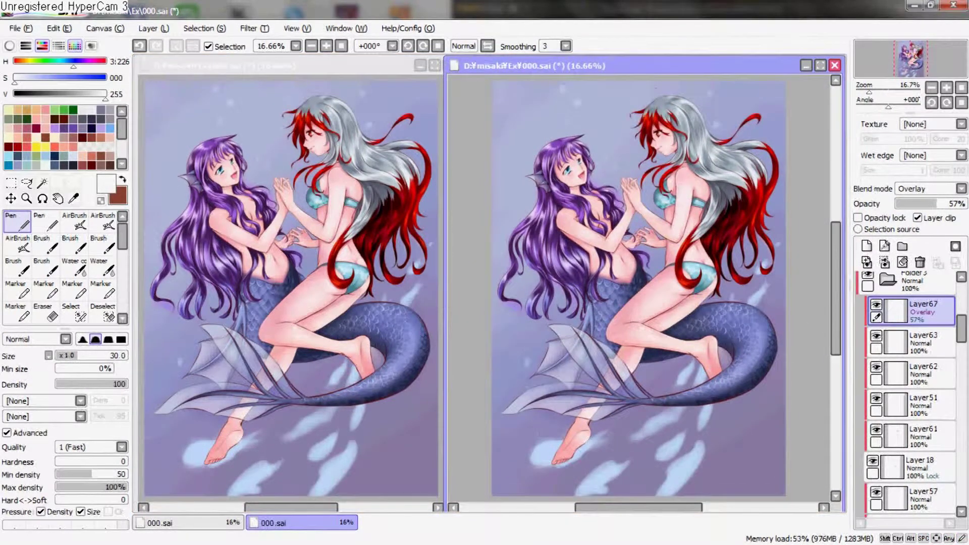
scroll(914, 353, "up", 2)
Collapse Folder 3, set Layer 12 to ~83% and Layer55 to 41%, then add Layer69
left_click(887, 355)
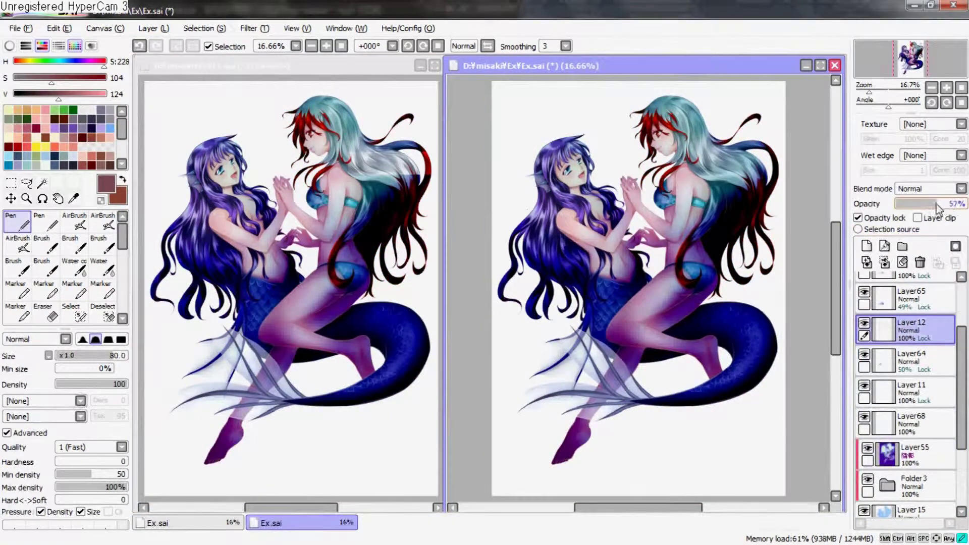
left_click_drag(945, 208, 960, 204)
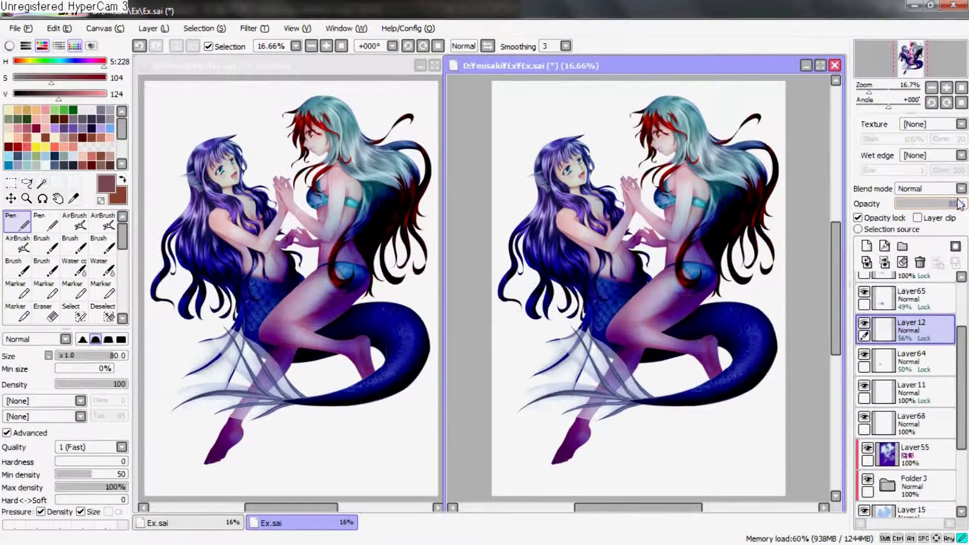
left_click(913, 454)
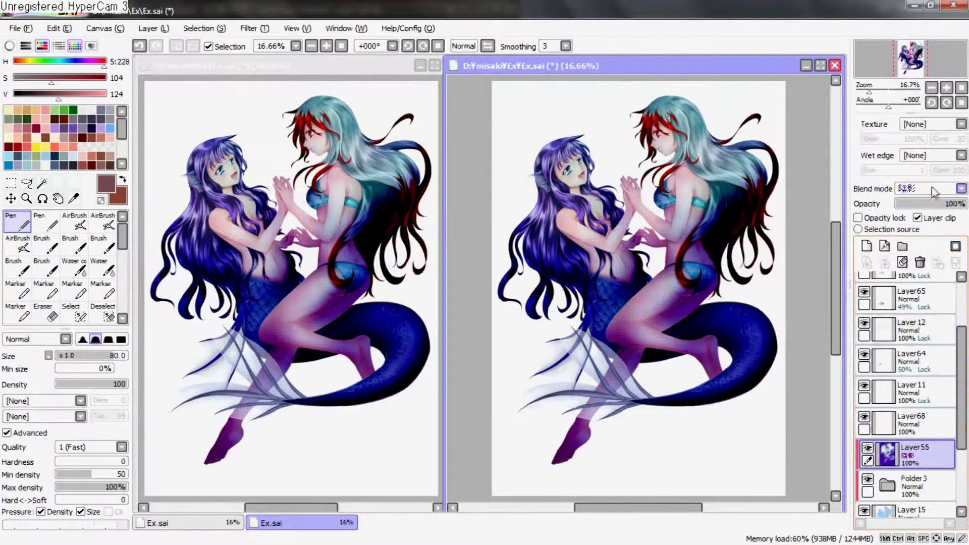
left_click_drag(949, 204, 926, 204)
left_click(867, 246)
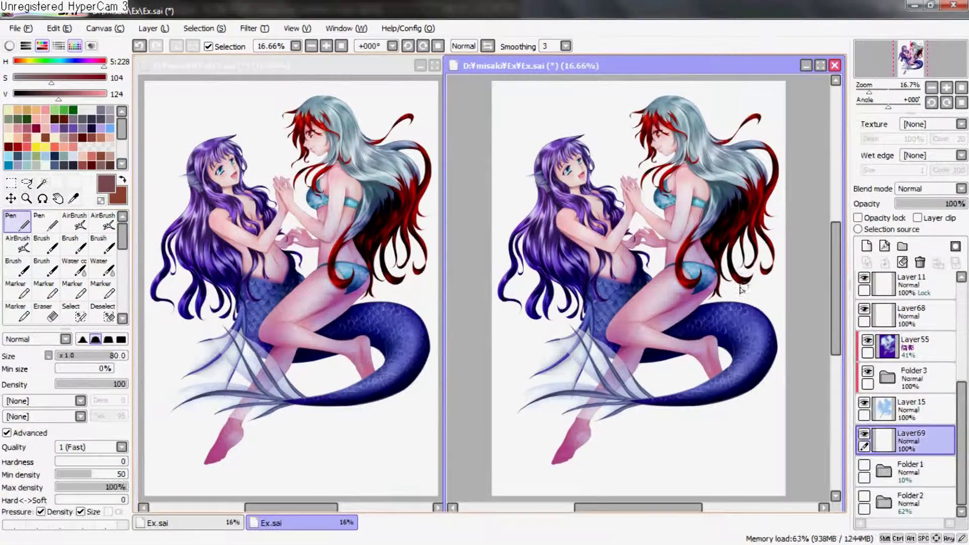
Pick dark blue and paint large patches across the lower background
left_click(72, 62)
left_click(68, 80)
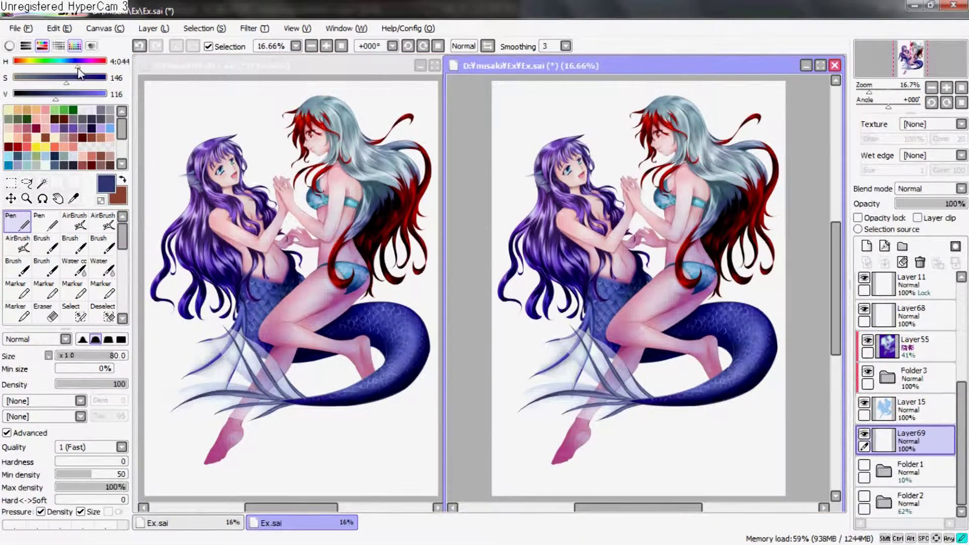
left_click_drag(768, 472, 668, 497)
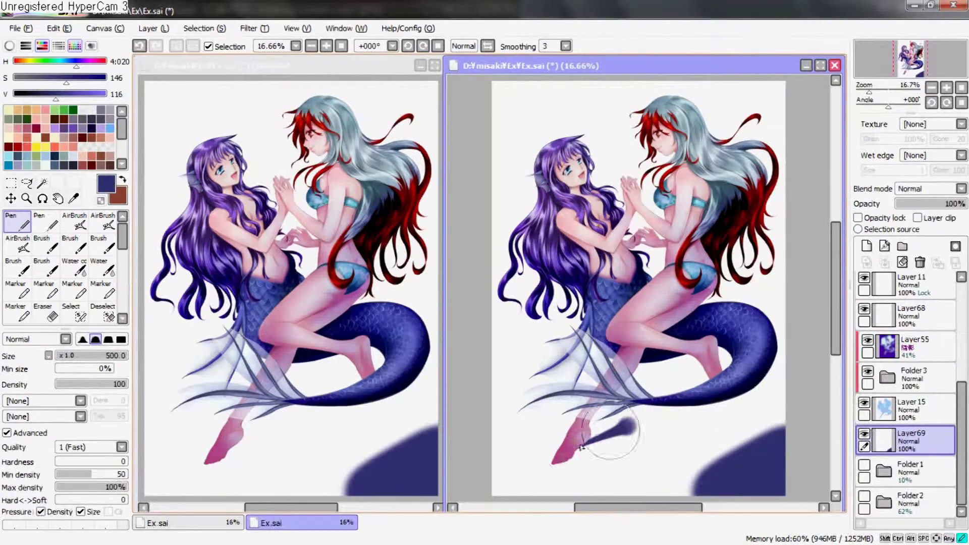
mouse_move(524, 422)
left_mouse_down()
mouse_move(569, 452)
mouse_move(725, 476)
mouse_move(713, 276)
mouse_move(521, 379)
left_mouse_up()
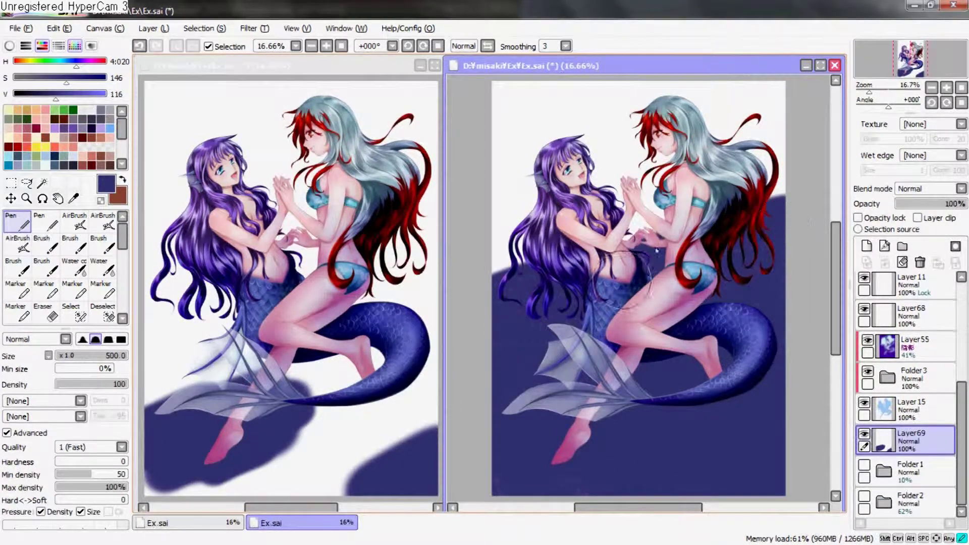
left_click_drag(711, 255, 560, 202)
Bucket-fill the remaining white background with dark blue
scroll(125, 256, "down", 1)
scroll(125, 256, "down", 1)
left_click(15, 293)
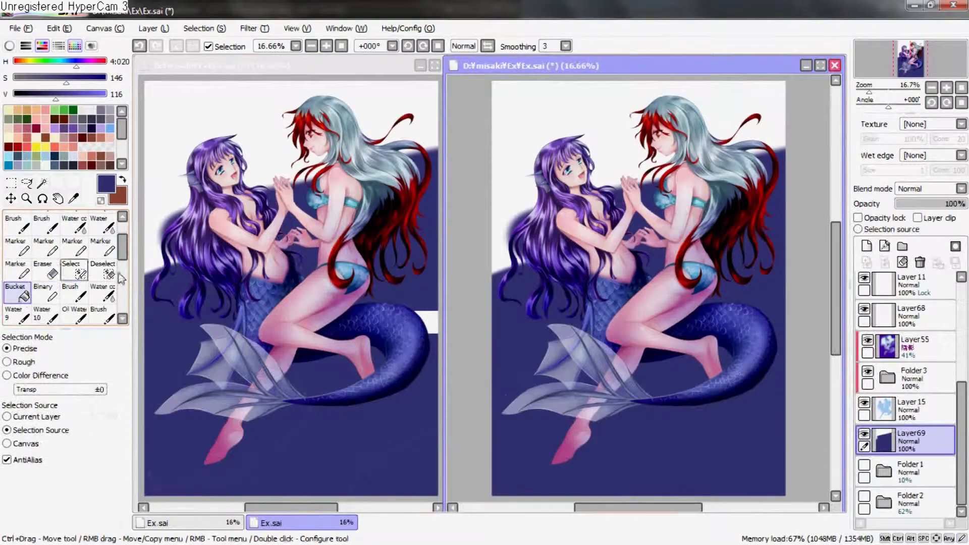
left_click(626, 134)
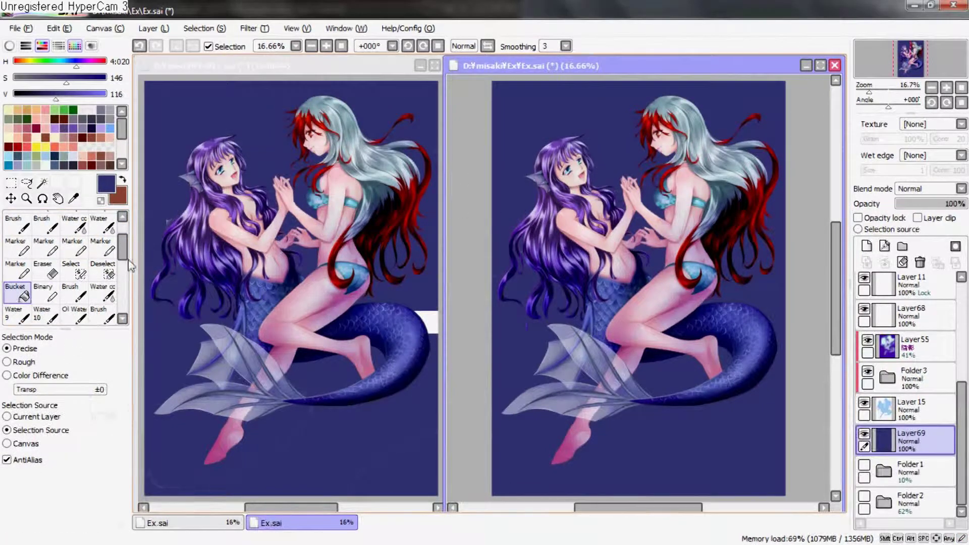
left_click(101, 225)
Brush light blue over the upper background, around the hair, the top corners and the left edge
left_click_drag(94, 91, 101, 99)
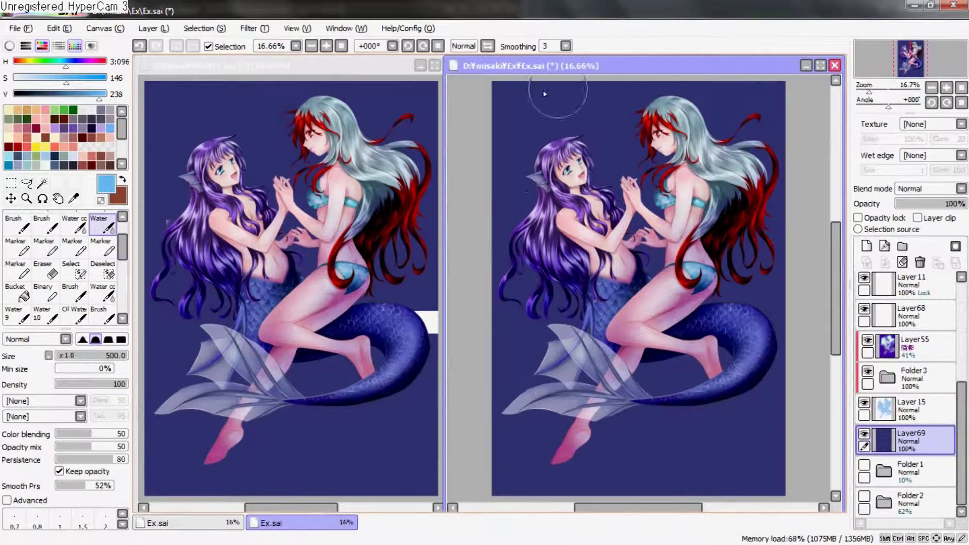
left_click_drag(557, 86, 722, 293)
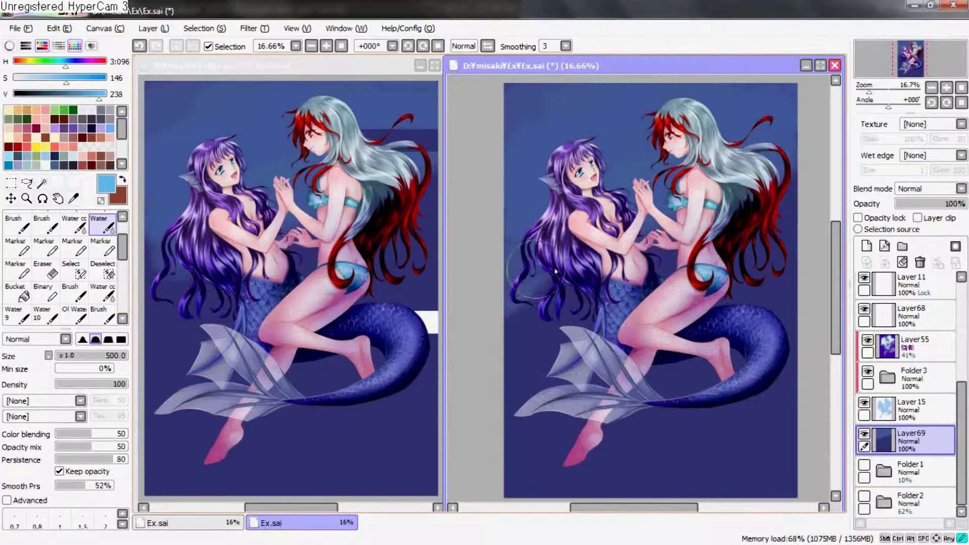
left_click_drag(597, 150, 577, 154)
mouse_move(606, 101)
left_mouse_down()
mouse_move(507, 291)
mouse_move(779, 127)
left_mouse_up()
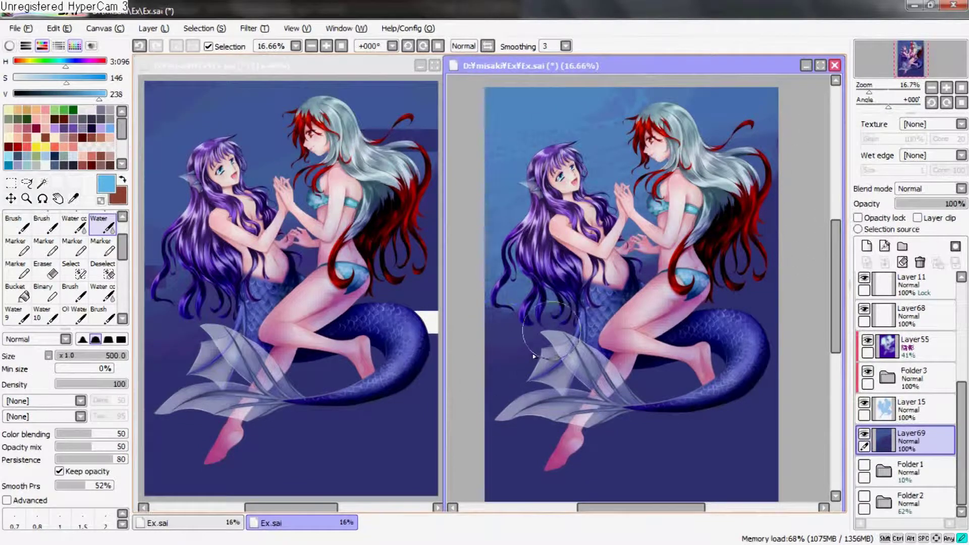
left_click_drag(655, 298, 659, 291)
mouse_move(568, 305)
left_mouse_down()
mouse_move(499, 364)
mouse_move(745, 271)
mouse_move(788, 242)
mouse_move(787, 328)
left_mouse_up()
mouse_move(530, 353)
left_mouse_down()
mouse_move(499, 414)
mouse_move(488, 311)
left_mouse_up()
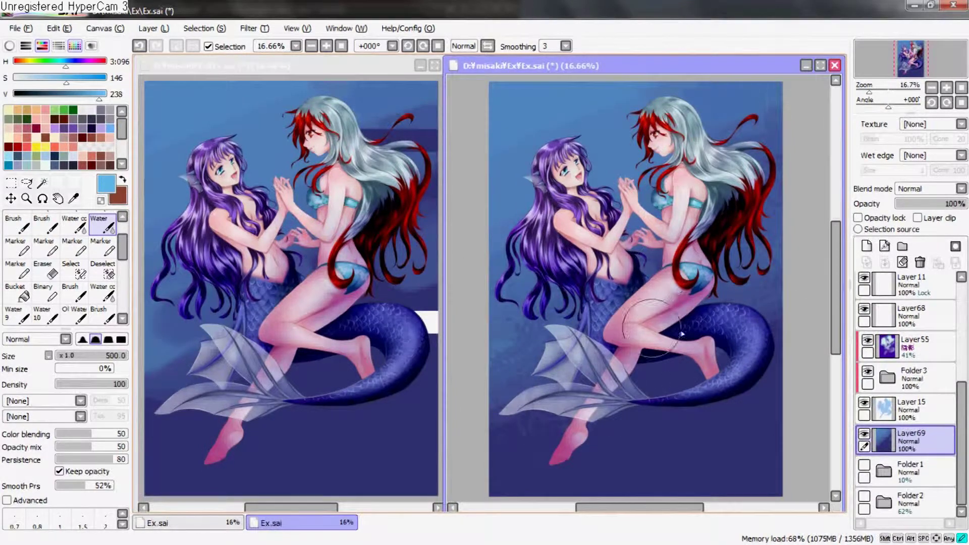
mouse_move(671, 121)
left_mouse_down()
mouse_move(693, 149)
mouse_move(757, 121)
left_mouse_up()
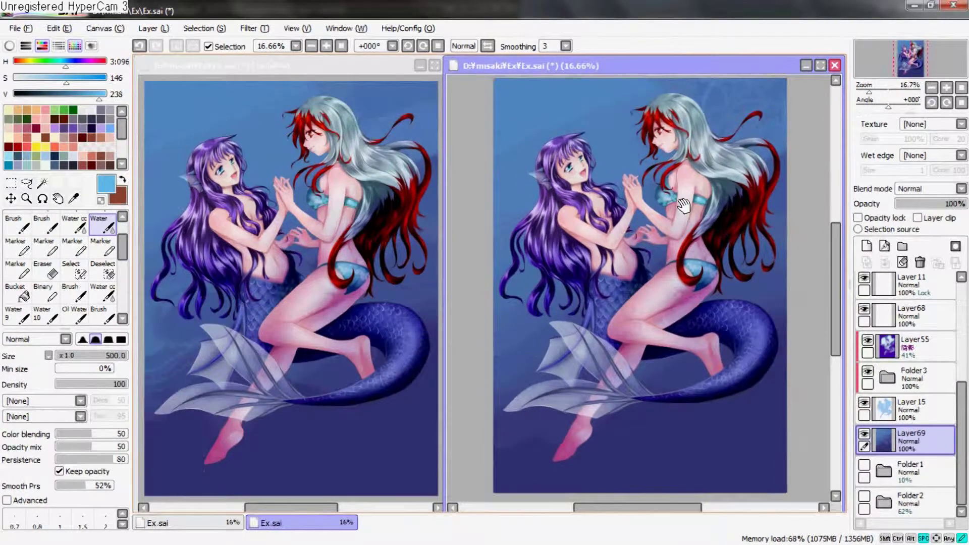
mouse_move(530, 91)
left_mouse_down()
mouse_move(504, 202)
mouse_move(630, 99)
mouse_move(652, 191)
left_mouse_up()
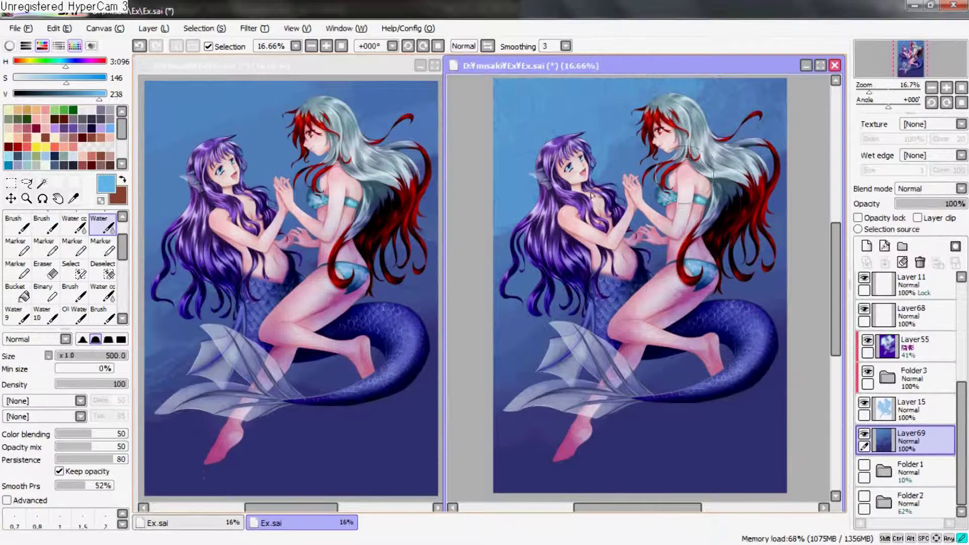
left_click_drag(504, 248, 631, 146)
left_click_drag(747, 88, 717, 134)
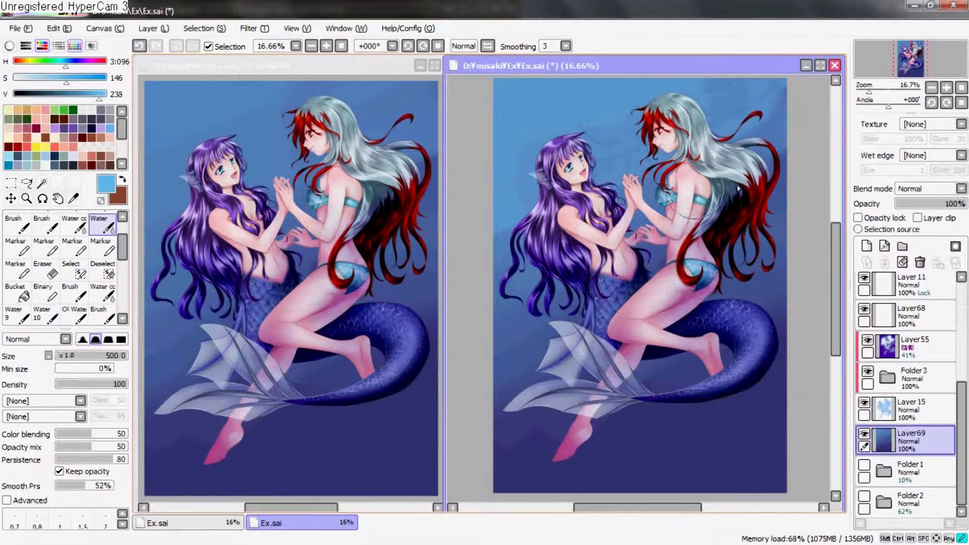
left_click_drag(797, 121, 803, 187)
left_click_drag(475, 237, 505, 374)
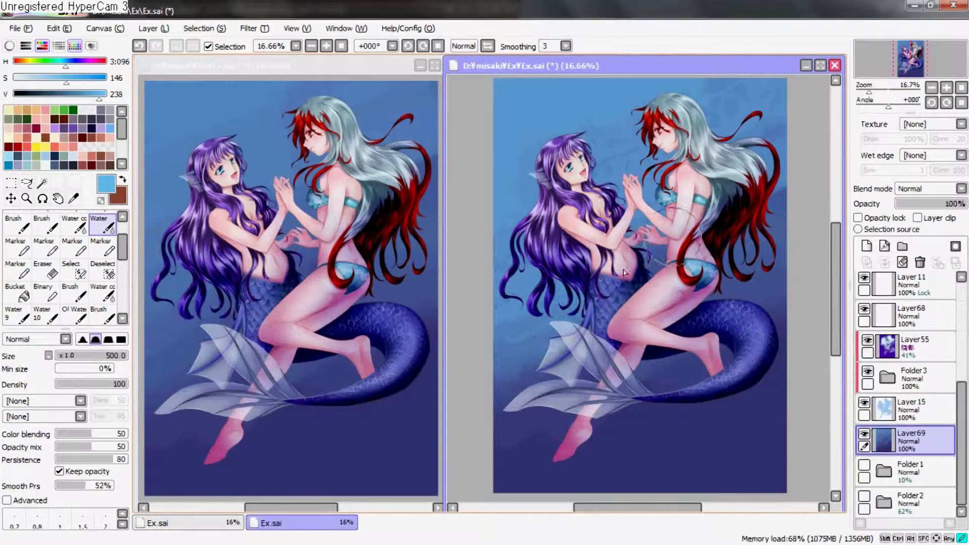
Lighten the very top of the background and around the purple-haired head with very pale blue
left_click(172, 122, "alt")
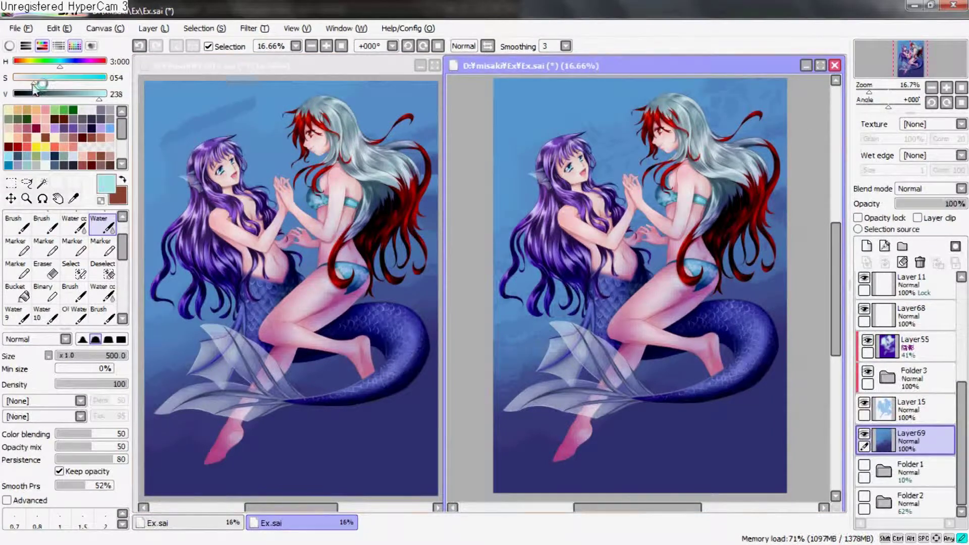
left_click_drag(626, 126, 521, 196)
left_click_drag(504, 131, 656, 85)
mouse_move(570, 101)
left_mouse_down()
mouse_move(808, 116)
mouse_move(582, 191)
mouse_move(480, 127)
left_mouse_up()
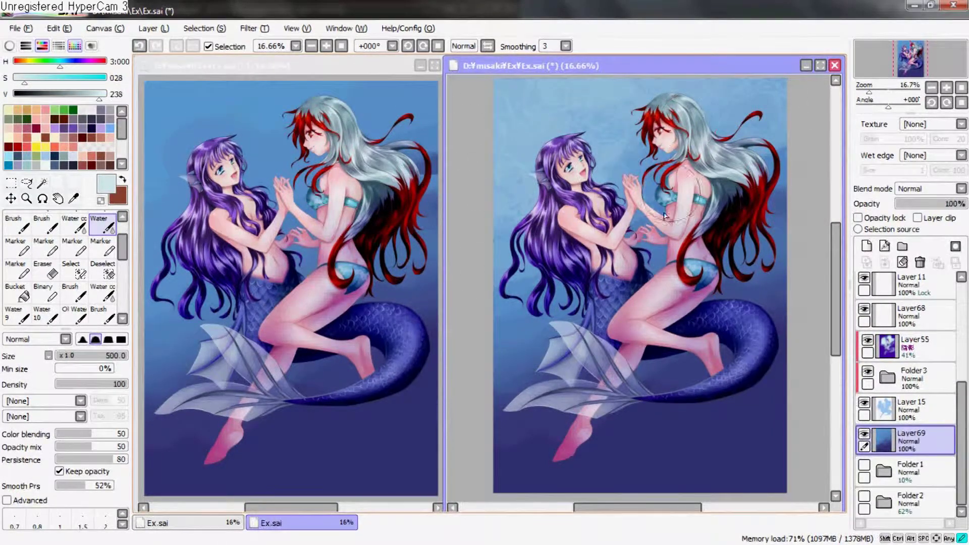
left_click_drag(651, 100, 783, 131)
left_click_drag(505, 101, 475, 220)
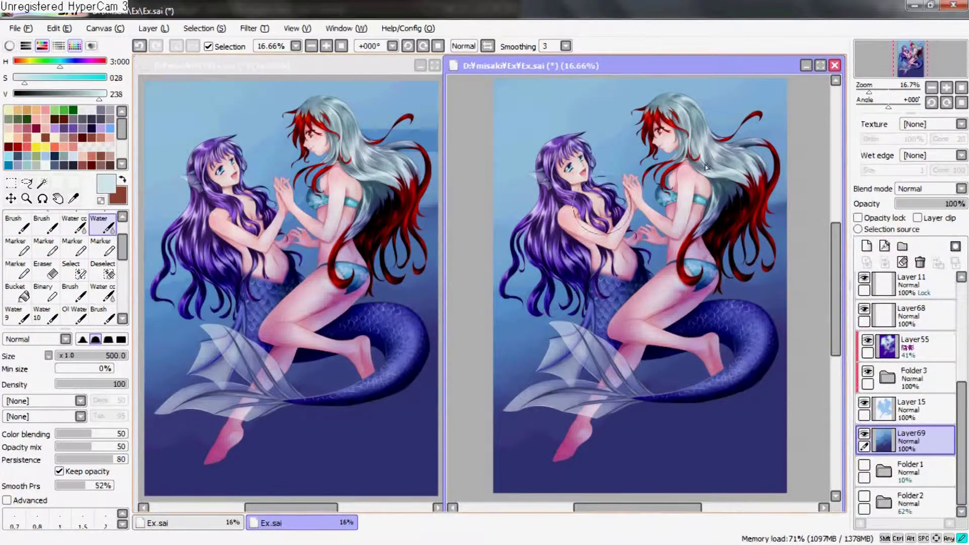
mouse_move(541, 86)
left_mouse_down()
mouse_move(504, 119)
mouse_move(585, 192)
left_mouse_up()
left_click_drag(666, 103, 768, 119)
mouse_move(554, 135)
left_mouse_down()
mouse_move(625, 125)
mouse_move(628, 111)
left_mouse_up()
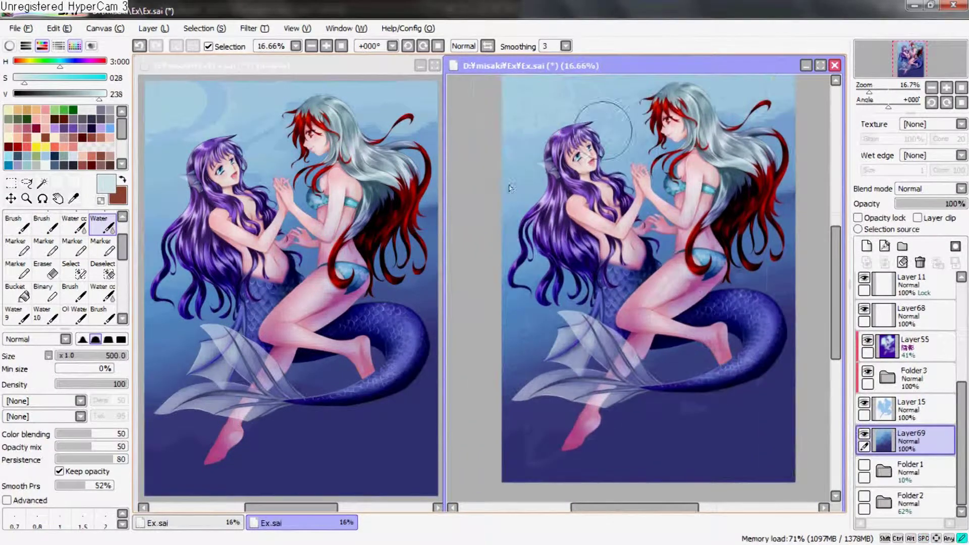
left_click_drag(780, 112, 764, 170)
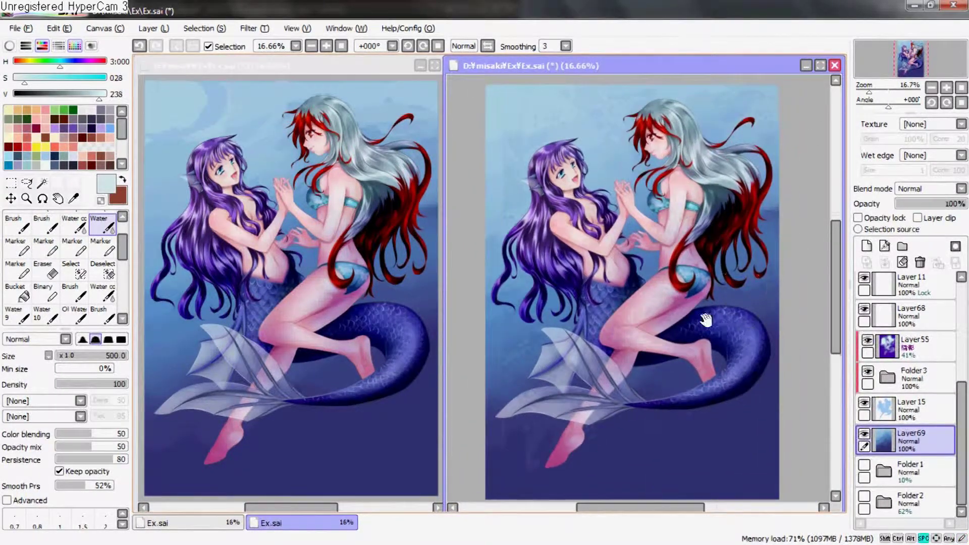
mouse_move(803, 314)
left_mouse_down()
mouse_move(809, 290)
mouse_move(801, 307)
left_mouse_up()
left_click(735, 401, "alt")
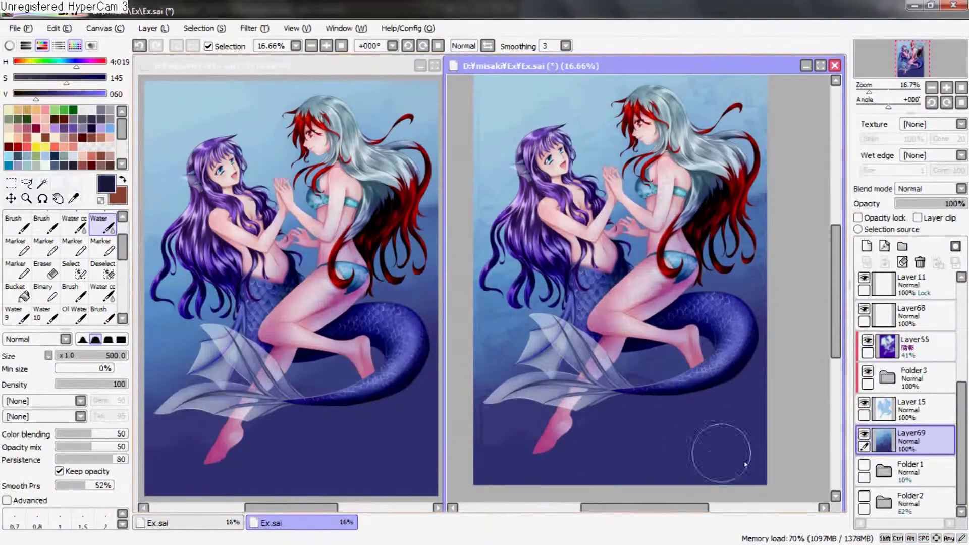
Darken the lower and lower-right background with soft dark navy strokes
mouse_move(661, 465)
left_mouse_down()
mouse_move(667, 363)
mouse_move(535, 480)
mouse_move(494, 429)
left_mouse_up()
left_click_drag(500, 384, 612, 487)
left_click_drag(675, 465, 647, 389)
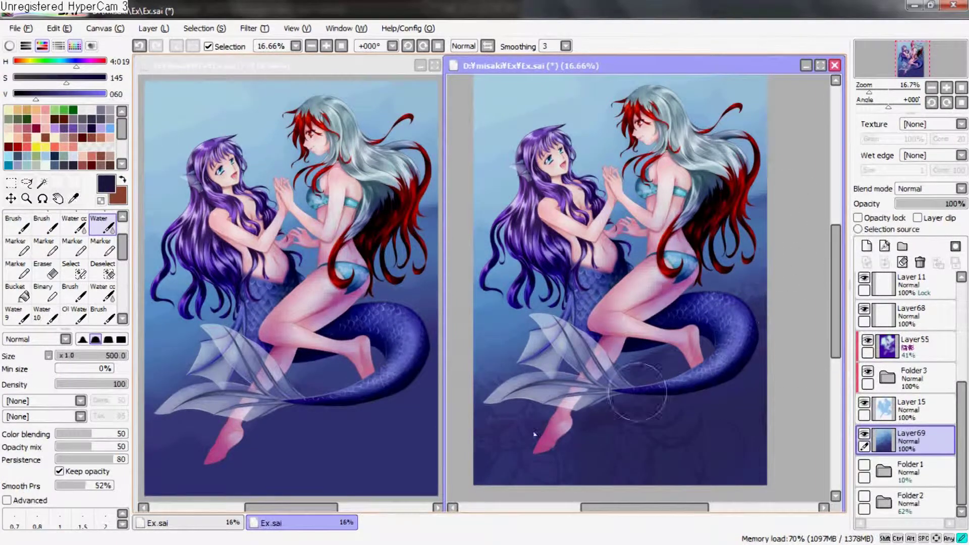
left_click_drag(637, 391, 626, 467)
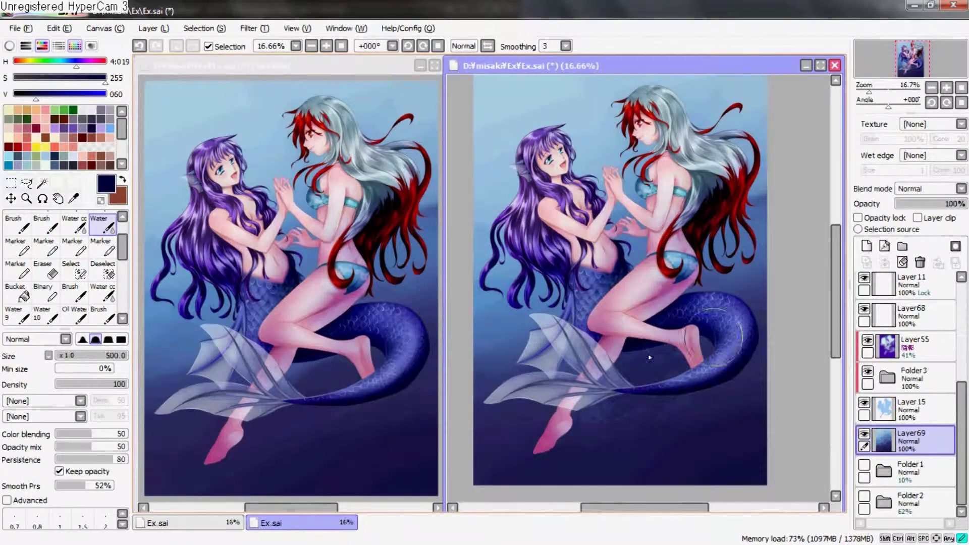
left_click_drag(594, 448, 772, 410)
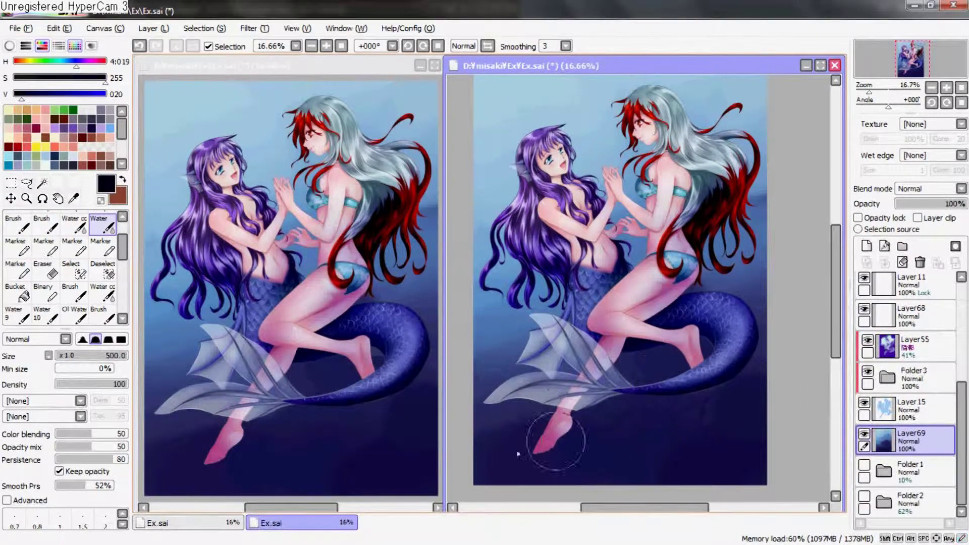
left_click_drag(735, 386, 762, 216)
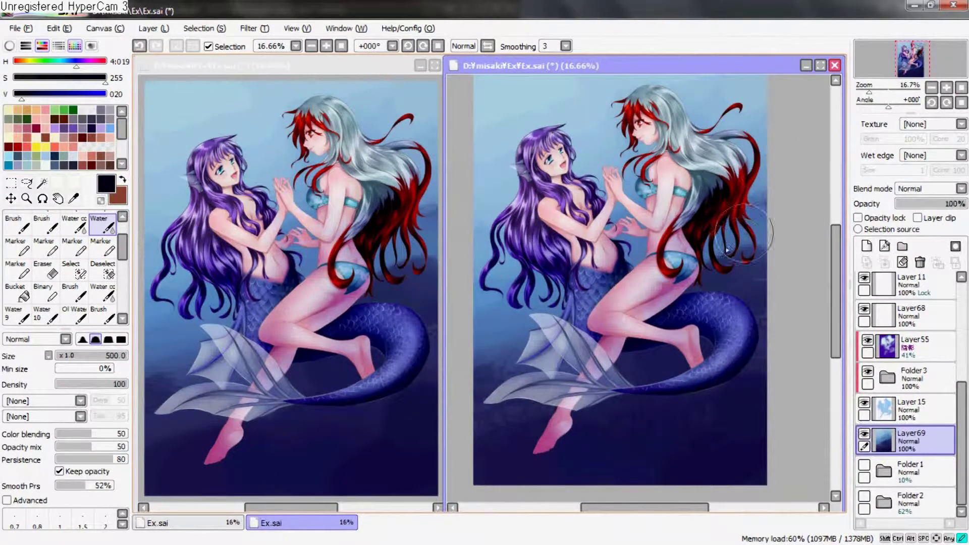
mouse_move(771, 351)
left_mouse_down()
mouse_move(767, 443)
mouse_move(688, 379)
mouse_move(674, 426)
left_mouse_up()
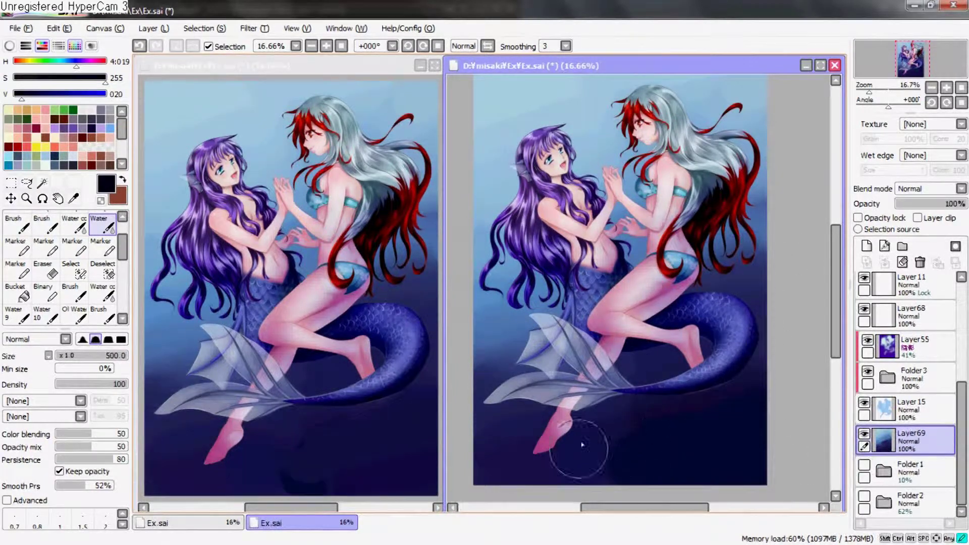
On a new layer, brush a bright cyan (V 255) wash across the top of the canvas
scroll(719, 338, "down", 1)
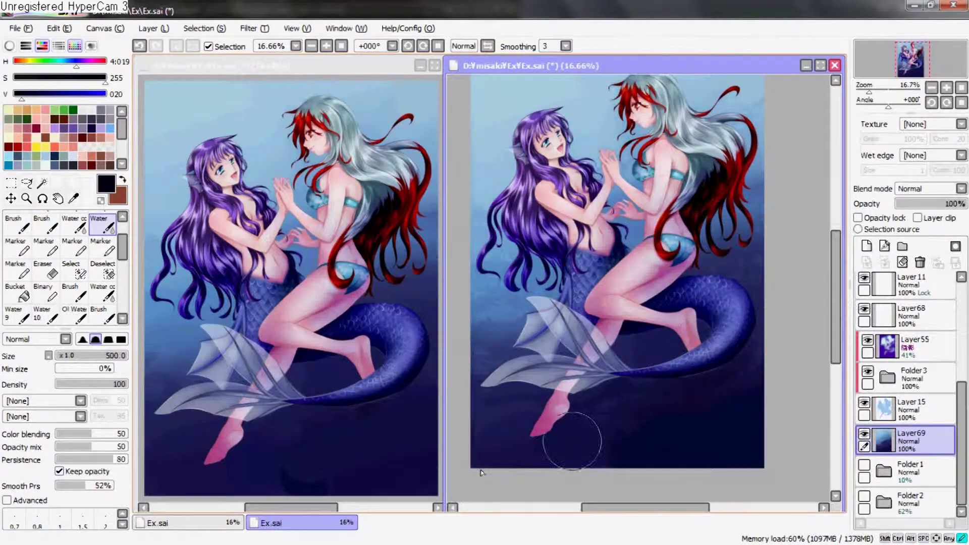
scroll(699, 329, "up", 1)
scroll(689, 262, "up", 1)
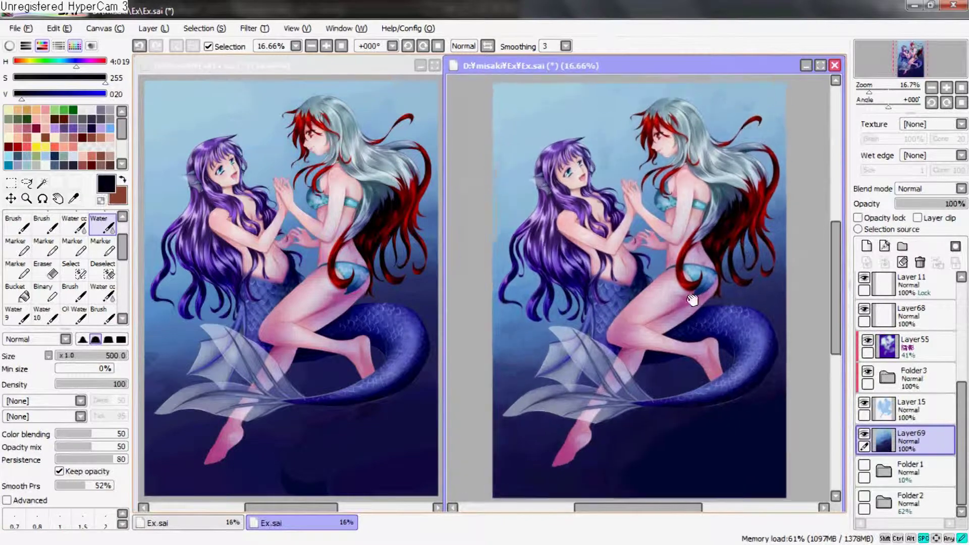
left_click_drag(71, 94, 107, 94)
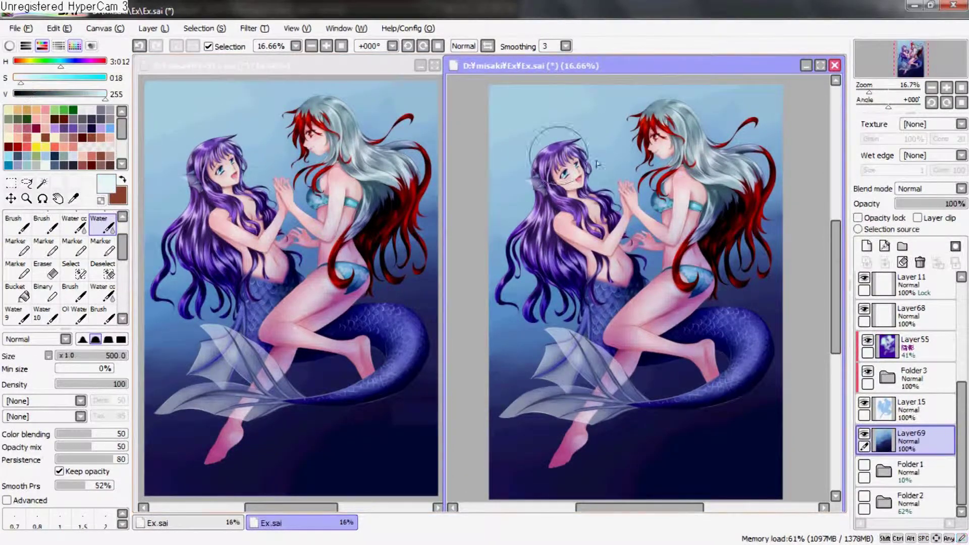
left_click(867, 246)
mouse_move(562, 89)
left_mouse_down()
mouse_move(505, 131)
mouse_move(757, 91)
left_mouse_up()
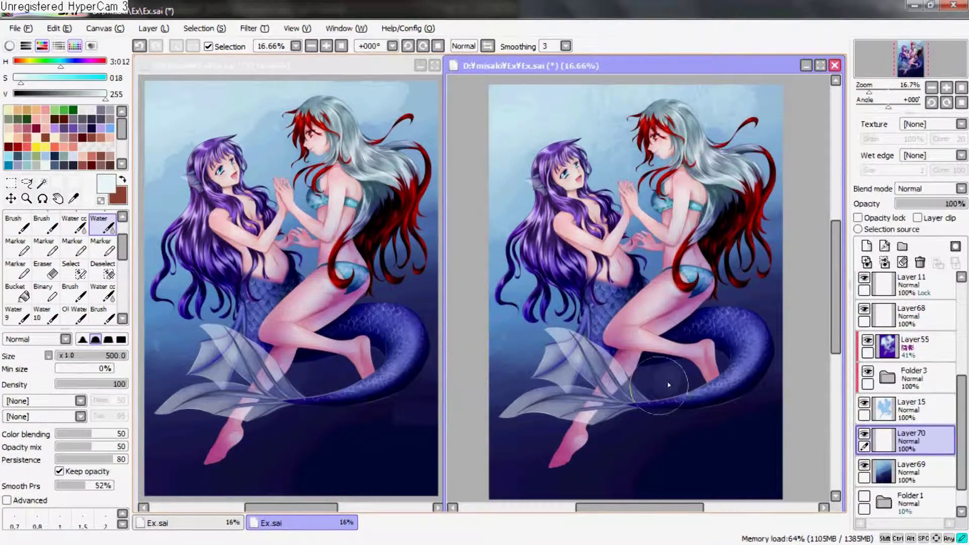
Try several blend modes on the cyan wash, settle on Addition, and brush glow along the hair and tail
left_click(934, 189)
scroll(937, 235, "down", 1)
left_click(937, 234)
left_click(934, 188)
left_click(912, 244)
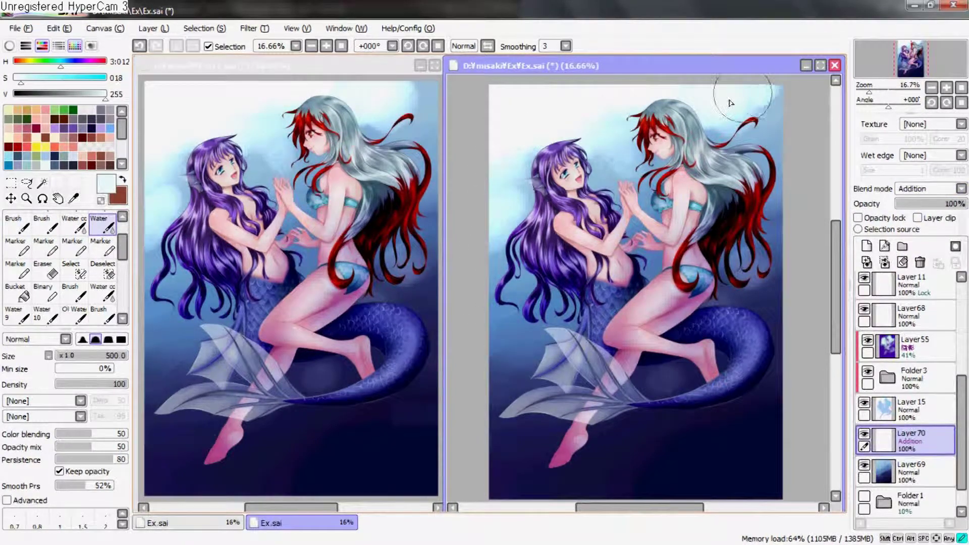
left_click_drag(729, 97, 828, 119)
left_click_drag(612, 174, 786, 206)
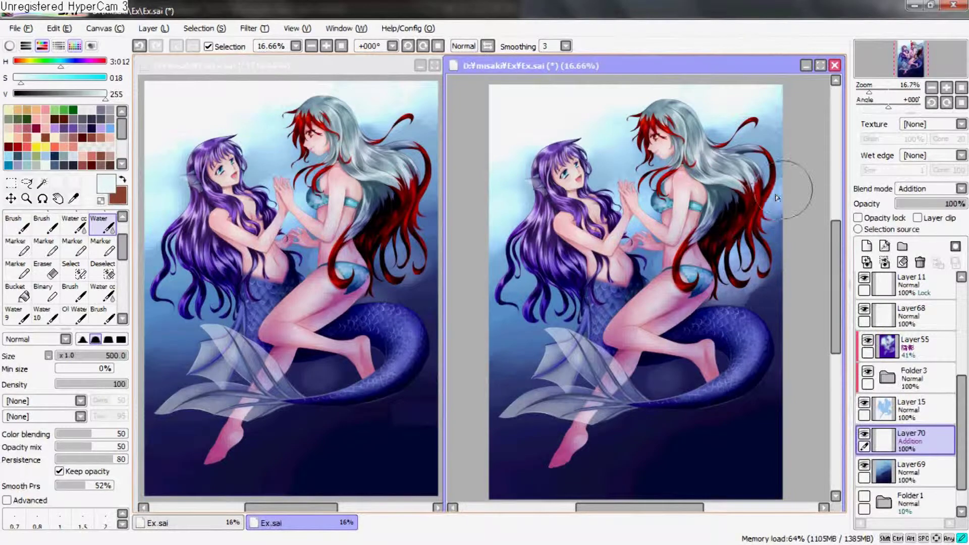
mouse_move(452, 294)
left_mouse_down()
mouse_move(505, 393)
mouse_move(606, 404)
mouse_move(783, 357)
mouse_move(794, 417)
mouse_move(566, 484)
mouse_move(505, 444)
mouse_move(645, 460)
left_mouse_up()
Switch the wash to 明暗 blending and paint soft light clouds along the bottom edge
left_click_drag(943, 203, 943, 204)
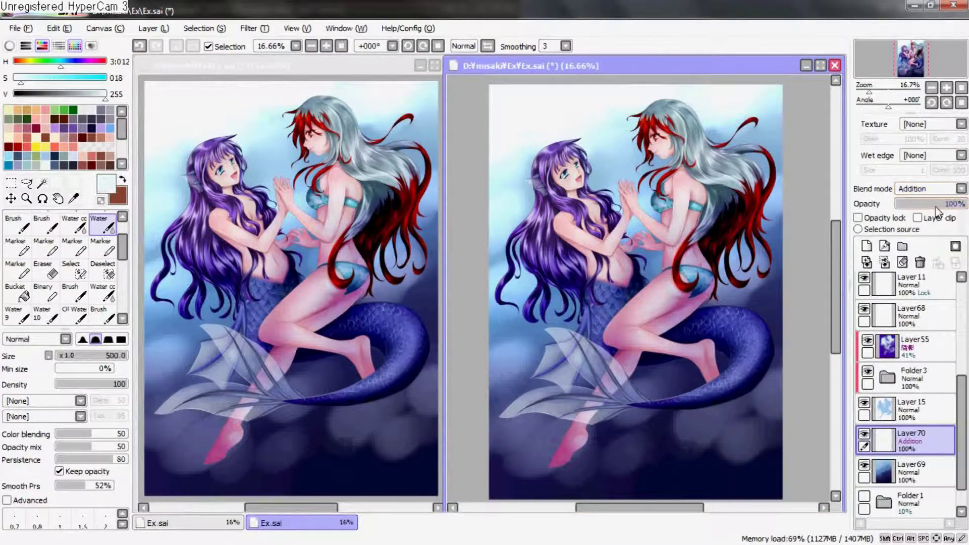
left_click(929, 188)
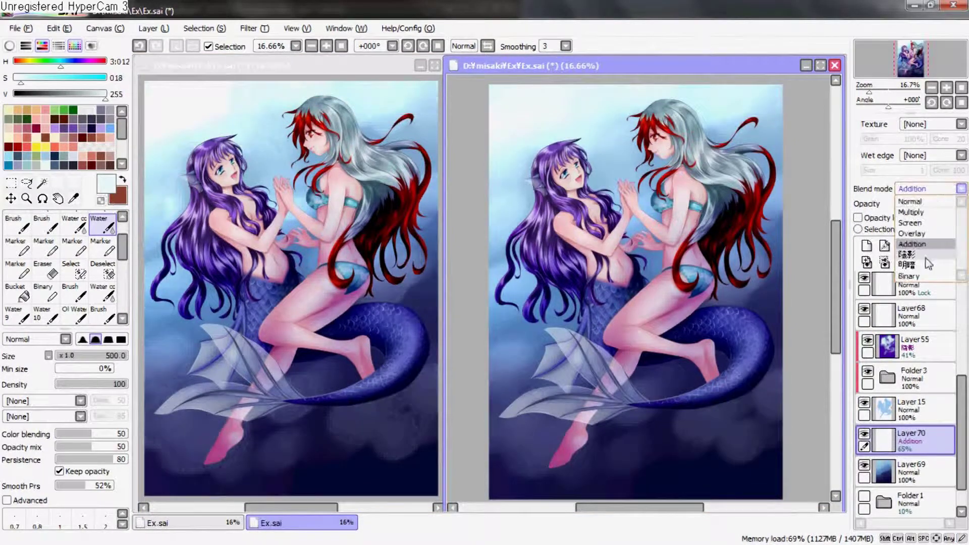
left_click(914, 252)
mouse_move(942, 203)
left_mouse_down()
mouse_move(920, 203)
mouse_move(949, 203)
left_mouse_up()
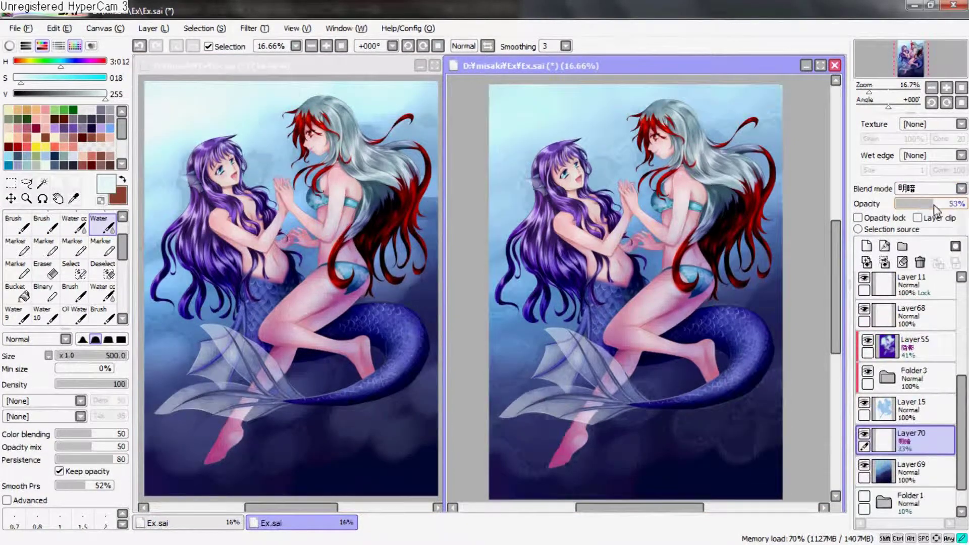
left_click_drag(507, 375, 505, 439)
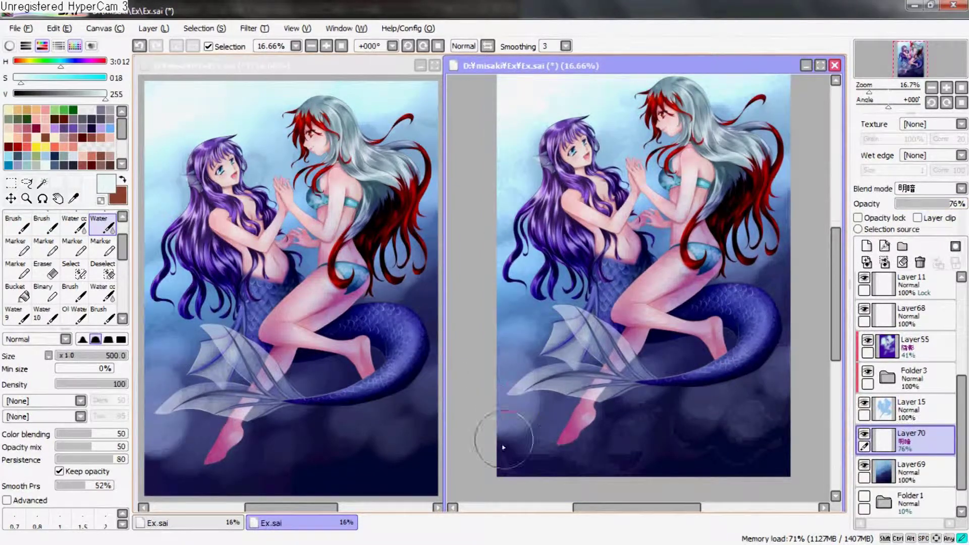
left_click_drag(505, 399, 524, 449)
left_click_drag(576, 417, 611, 444)
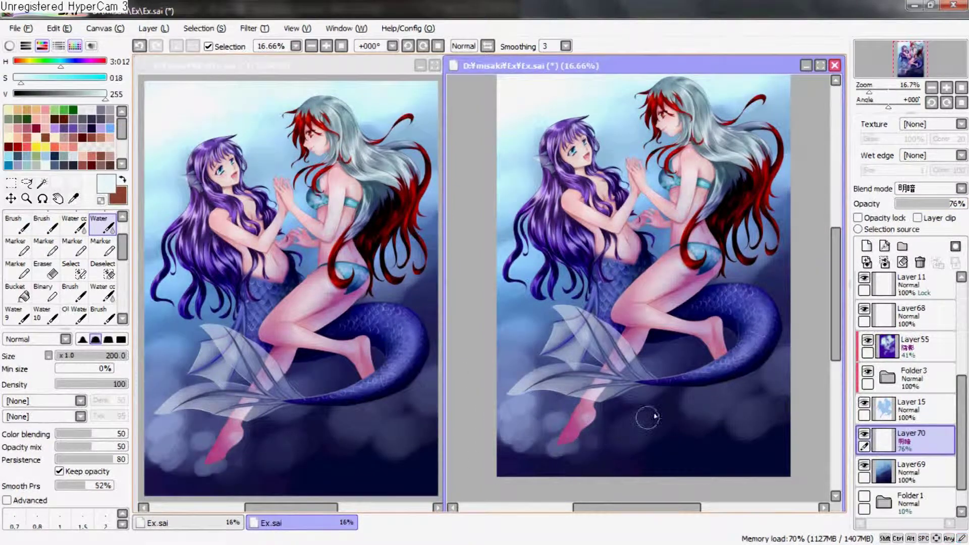
mouse_move(519, 456)
left_mouse_down()
mouse_move(627, 444)
mouse_move(761, 447)
mouse_move(779, 324)
left_mouse_up()
mouse_move(606, 182)
left_mouse_down()
mouse_move(575, 141)
mouse_move(591, 197)
left_mouse_up()
key("ctrl+z")
key("ctrl+z")
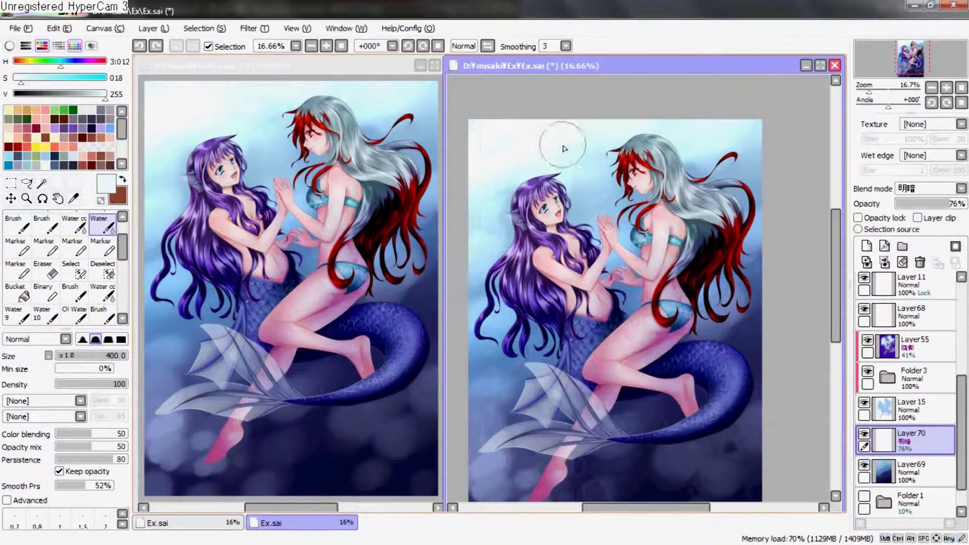
Lower the wash layer's opacity to 52%
left_click_drag(615, 252, 637, 214)
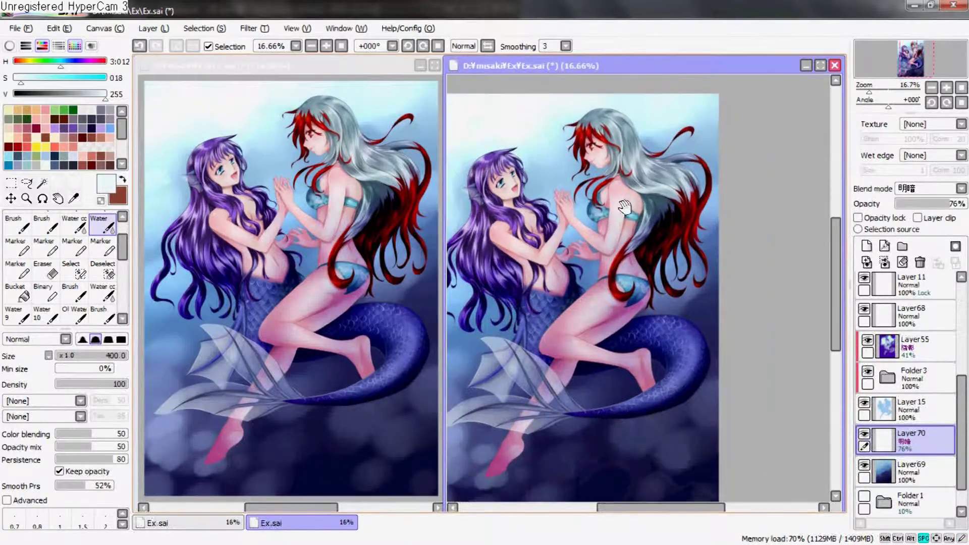
left_click_drag(949, 203, 933, 204)
left_click_drag(962, 394, 962, 331)
left_click(867, 246)
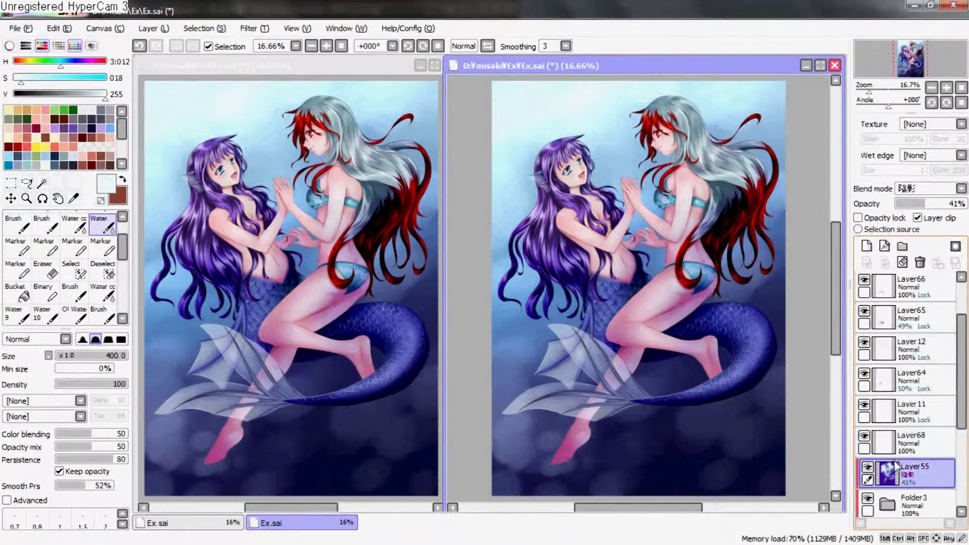
Brush soft haze around the head, tail and bokeh, and set the layer to 明暗 at 57%
mouse_move(563, 107)
left_mouse_down()
mouse_move(631, 166)
mouse_move(641, 272)
mouse_move(535, 225)
mouse_move(520, 302)
mouse_move(525, 394)
mouse_move(581, 480)
mouse_move(631, 470)
left_mouse_up()
left_click_drag(726, 391, 763, 375)
key("bracketleft")
key("bracketleft")
key("bracketleft")
mouse_move(786, 312)
left_mouse_down()
mouse_move(687, 424)
mouse_move(656, 414)
mouse_move(625, 433)
left_mouse_up()
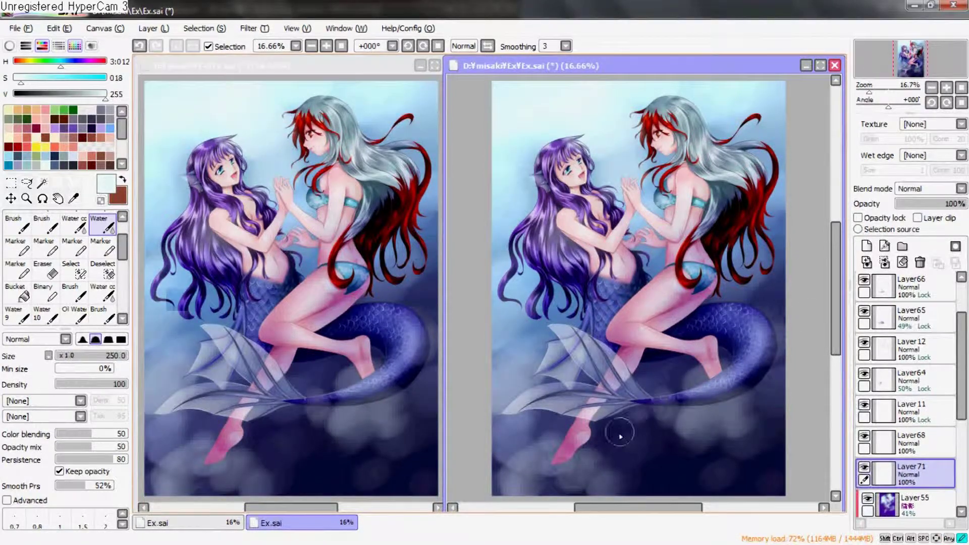
mouse_move(764, 465)
left_mouse_down()
mouse_move(679, 455)
mouse_move(788, 409)
left_mouse_up()
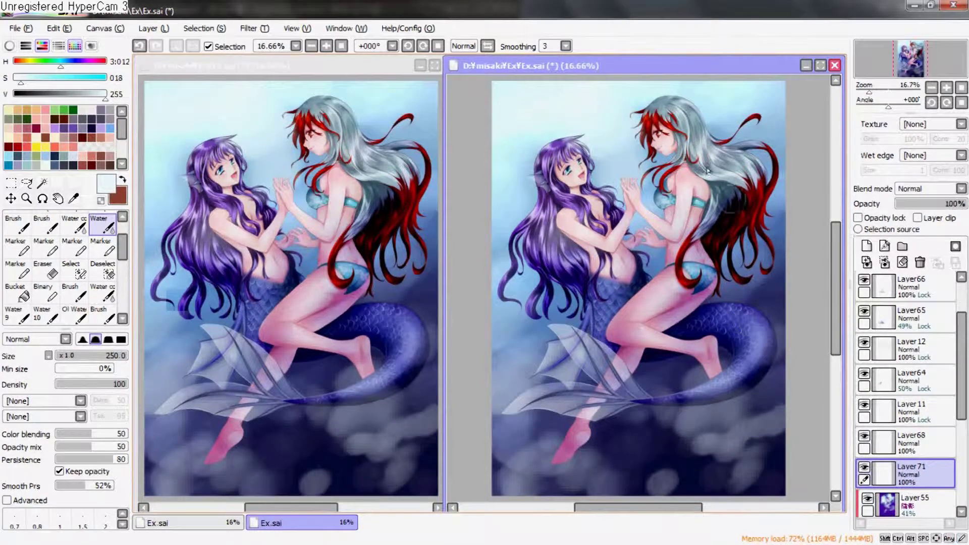
left_click(961, 188)
left_click(917, 266)
mouse_move(954, 204)
left_mouse_down()
mouse_move(928, 212)
mouse_move(947, 207)
left_mouse_up()
With a 450 brush, brighten the background beside the heads, the waist, the tail scales and the fin
key("bracketright")
key("bracketright")
key("bracketright")
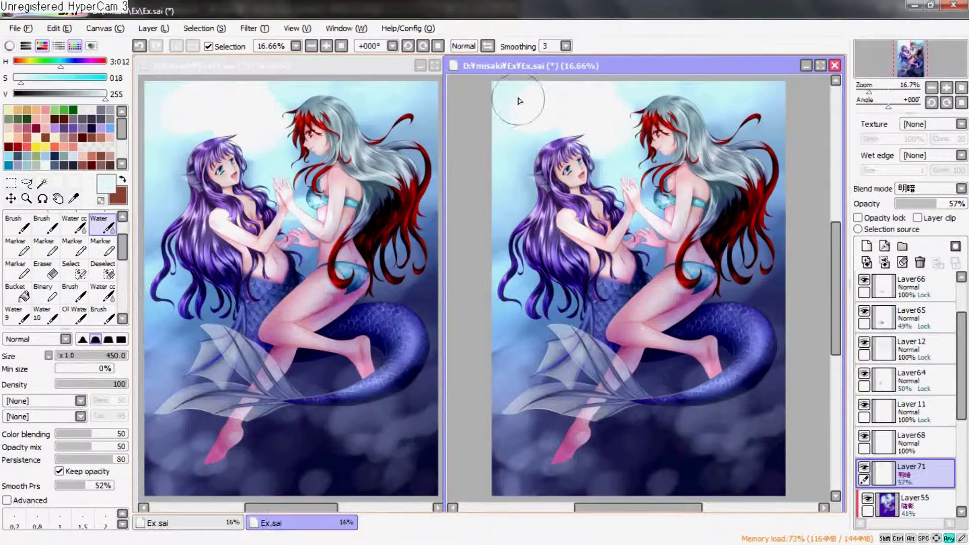
left_click_drag(510, 124, 500, 192)
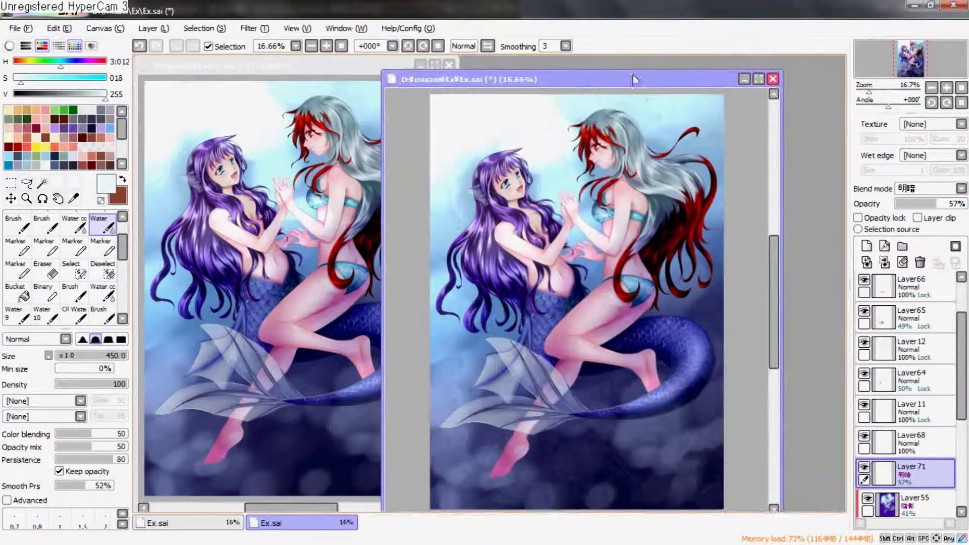
left_click_drag(697, 67, 697, 64)
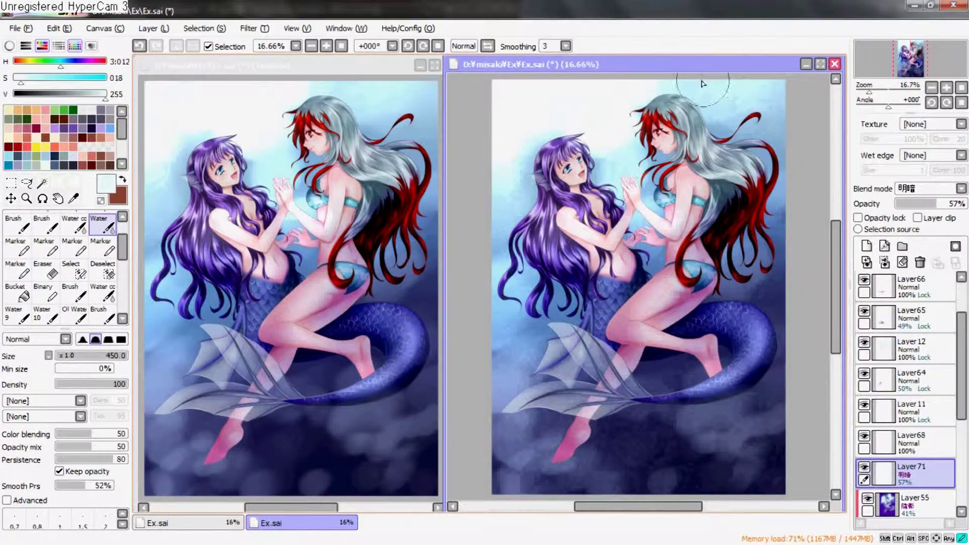
left_click_drag(637, 91, 774, 175)
mouse_move(535, 162)
left_mouse_down()
mouse_move(502, 199)
mouse_move(513, 145)
left_mouse_up()
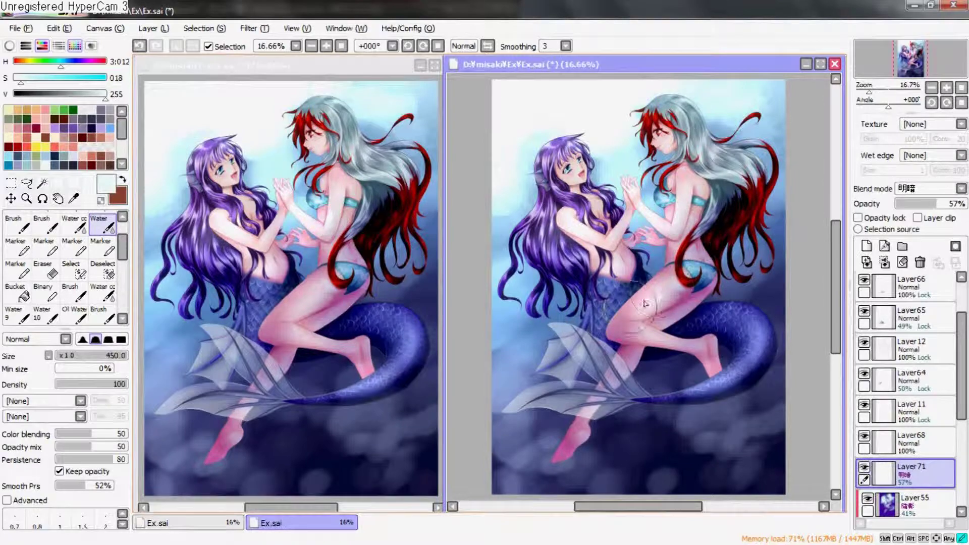
left_click_drag(676, 278, 611, 333)
mouse_move(706, 322)
left_mouse_down()
mouse_move(737, 349)
mouse_move(581, 404)
left_mouse_up()
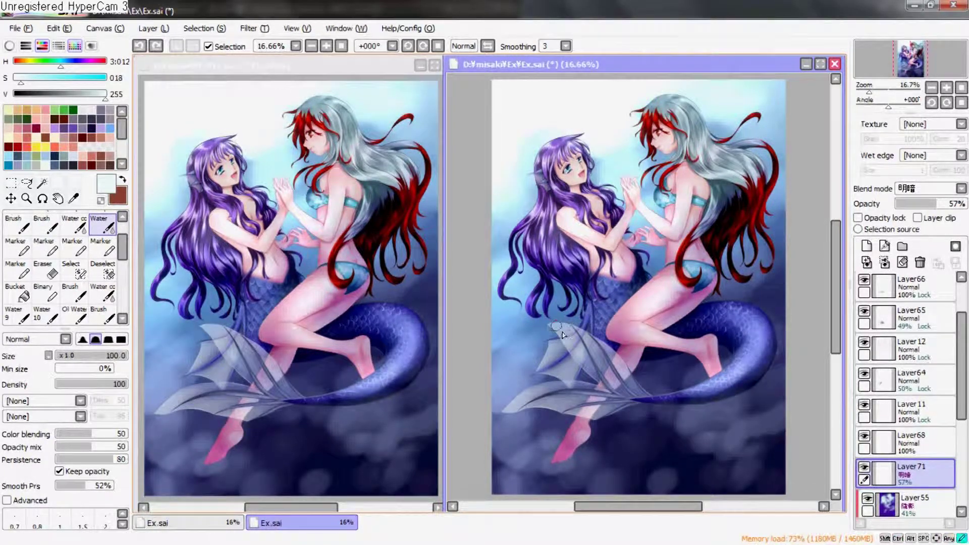
mouse_move(569, 399)
left_mouse_down()
mouse_move(552, 401)
mouse_move(629, 418)
left_mouse_up()
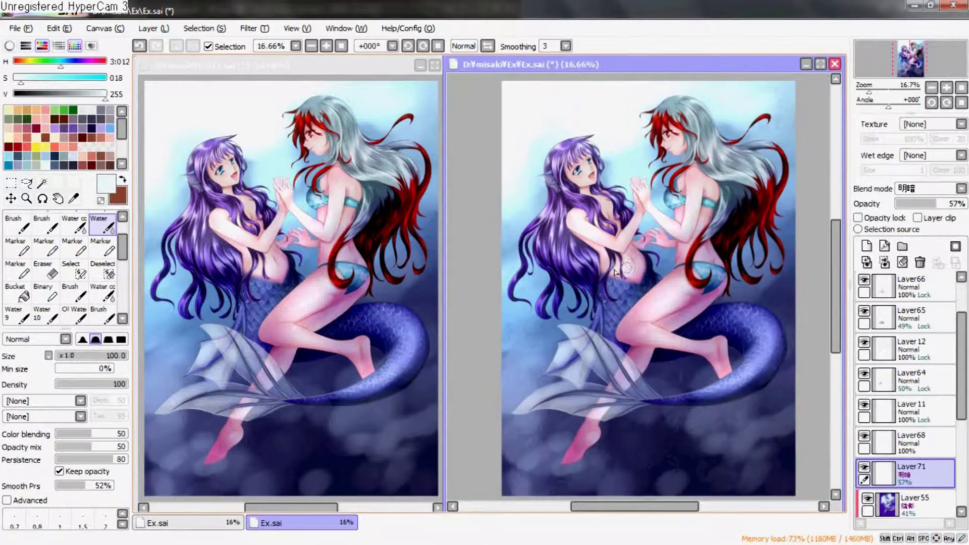
left_click_drag(732, 286, 659, 323)
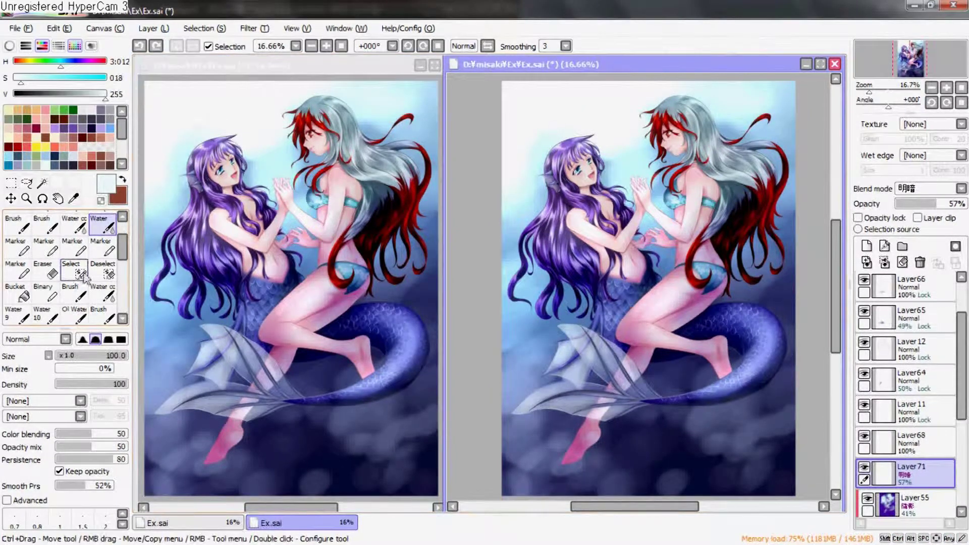
Airbrush soft highlights on the thigh, back, shoulder and silver hair, undoing the purple-hair stroke
scroll(74, 268, "up", 2)
left_click(74, 222)
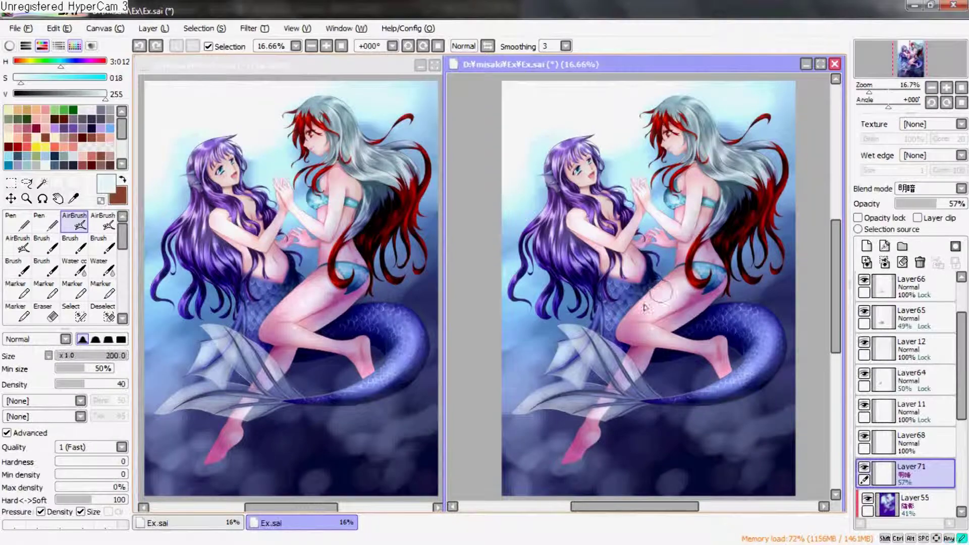
mouse_move(645, 307)
left_mouse_down()
mouse_move(656, 297)
mouse_move(663, 305)
left_mouse_up()
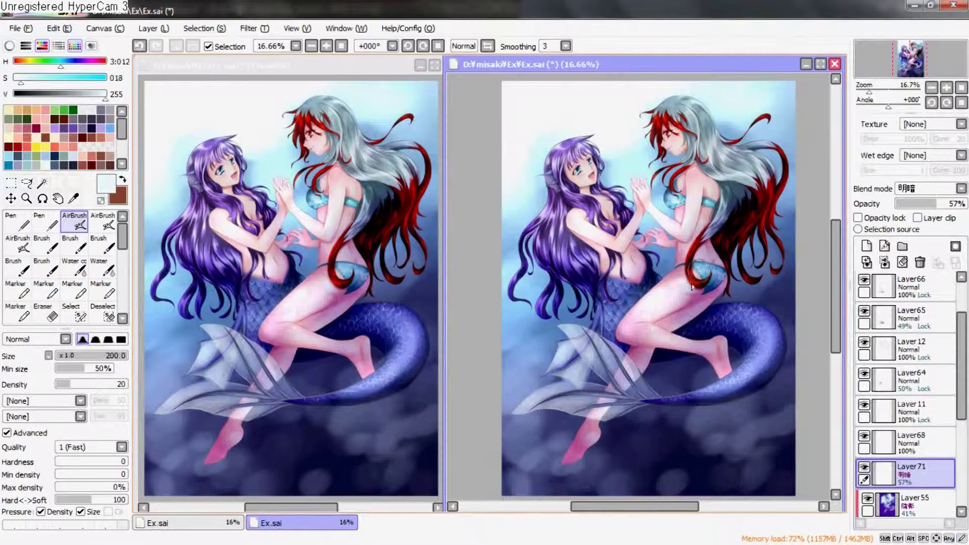
mouse_move(698, 191)
left_mouse_down()
mouse_move(681, 212)
mouse_move(691, 182)
mouse_move(671, 146)
mouse_move(727, 171)
mouse_move(671, 158)
left_mouse_up()
mouse_move(558, 157)
left_mouse_down()
mouse_move(545, 252)
mouse_move(553, 275)
left_mouse_up()
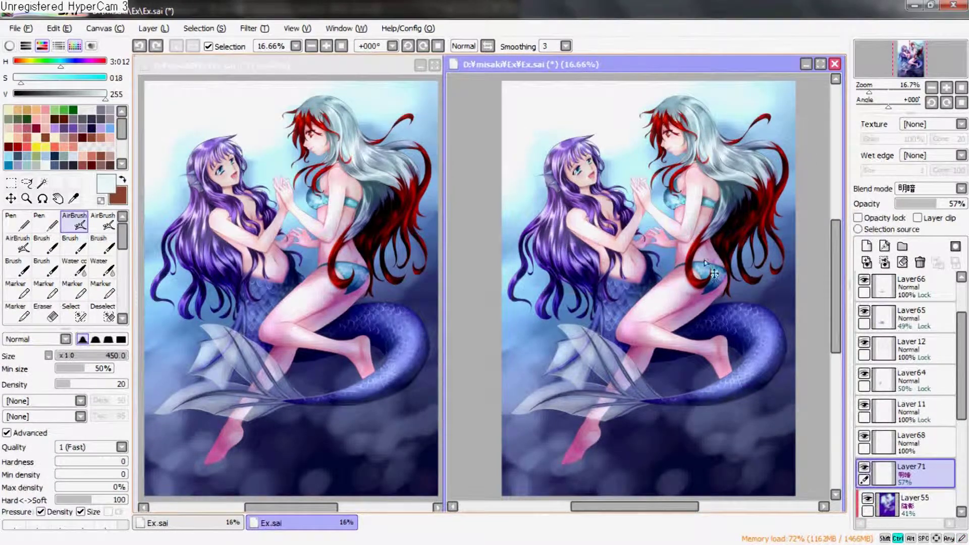
key("ctrl+z")
key("ctrl+z")
Airbrush a white glow at the upper right and lower Layer71 to 37% opacity
mouse_move(714, 307)
left_mouse_down()
mouse_move(710, 292)
mouse_move(703, 317)
left_mouse_up()
left_click(44, 108)
left_click_drag(805, 113, 727, 135)
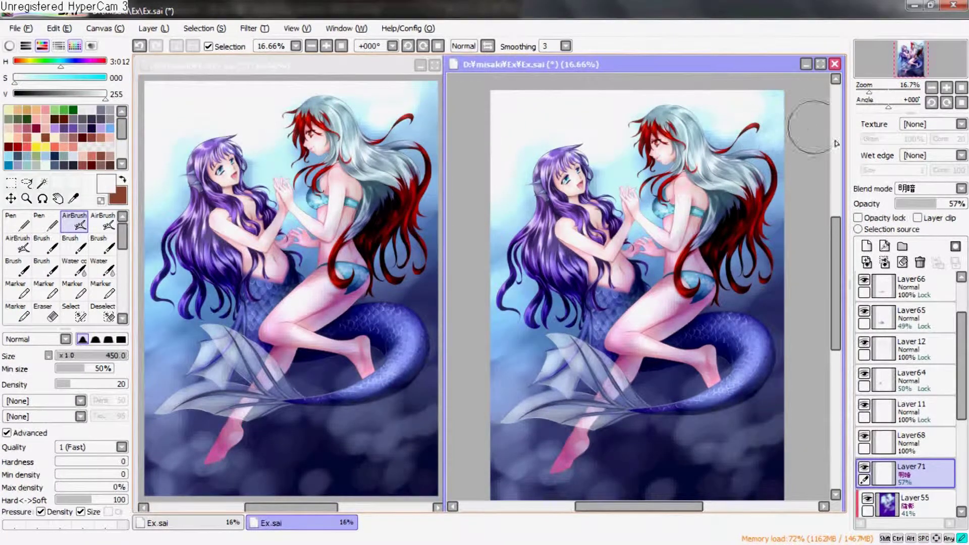
left_click_drag(934, 209, 922, 211)
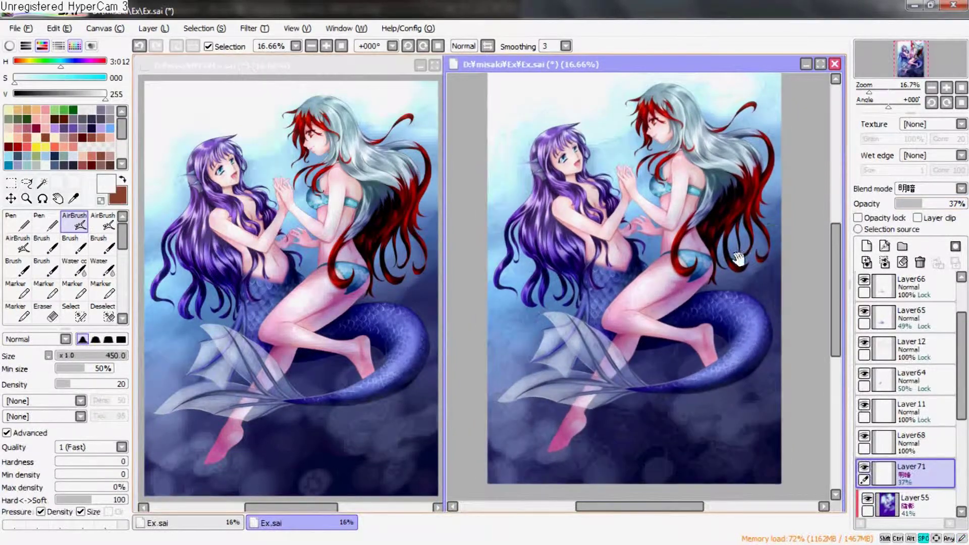